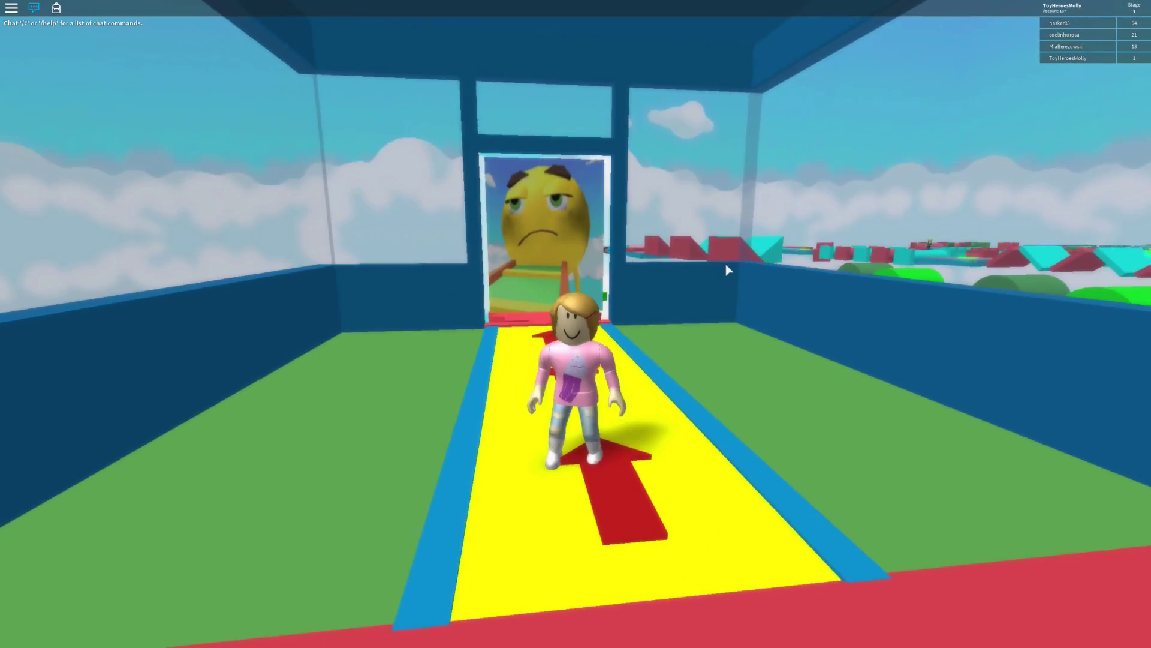
# Run through the emoji doorway and jump across the red gears to the grey checkpoint
pyautogui.press('w')
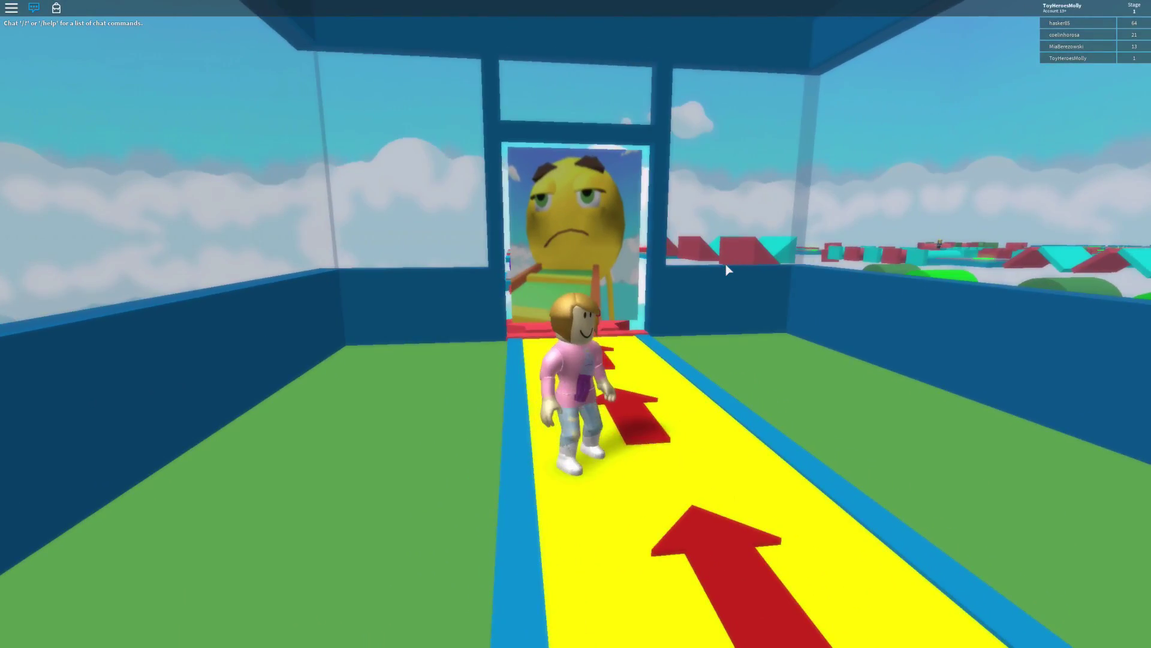
pyautogui.press('w')
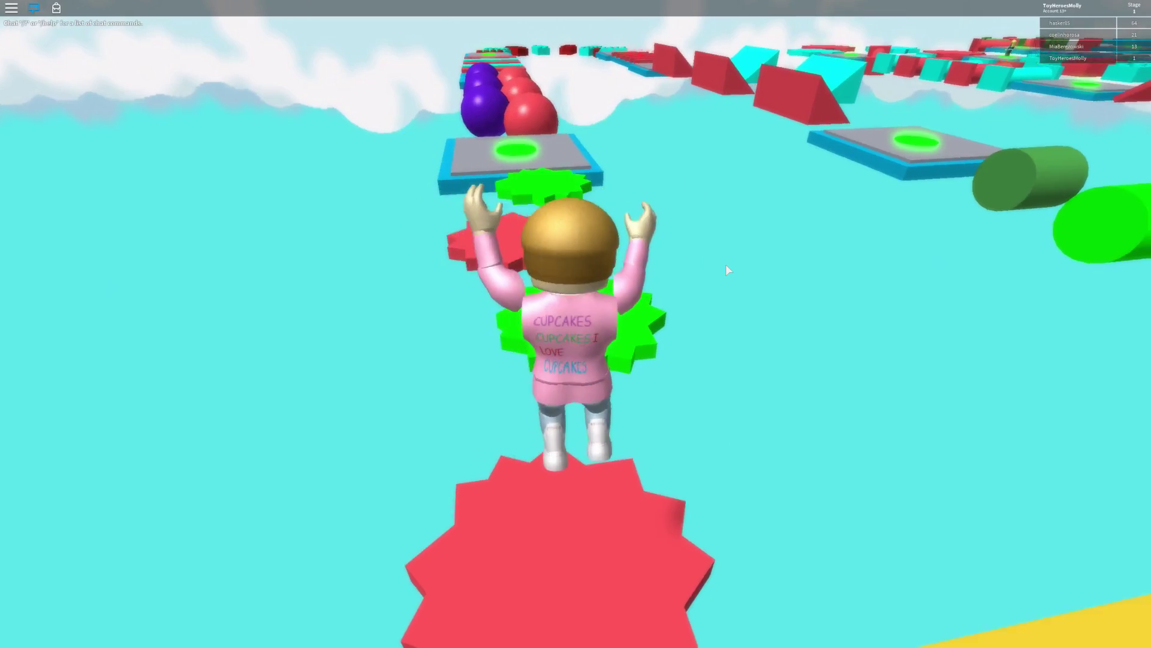
pyautogui.press('space')
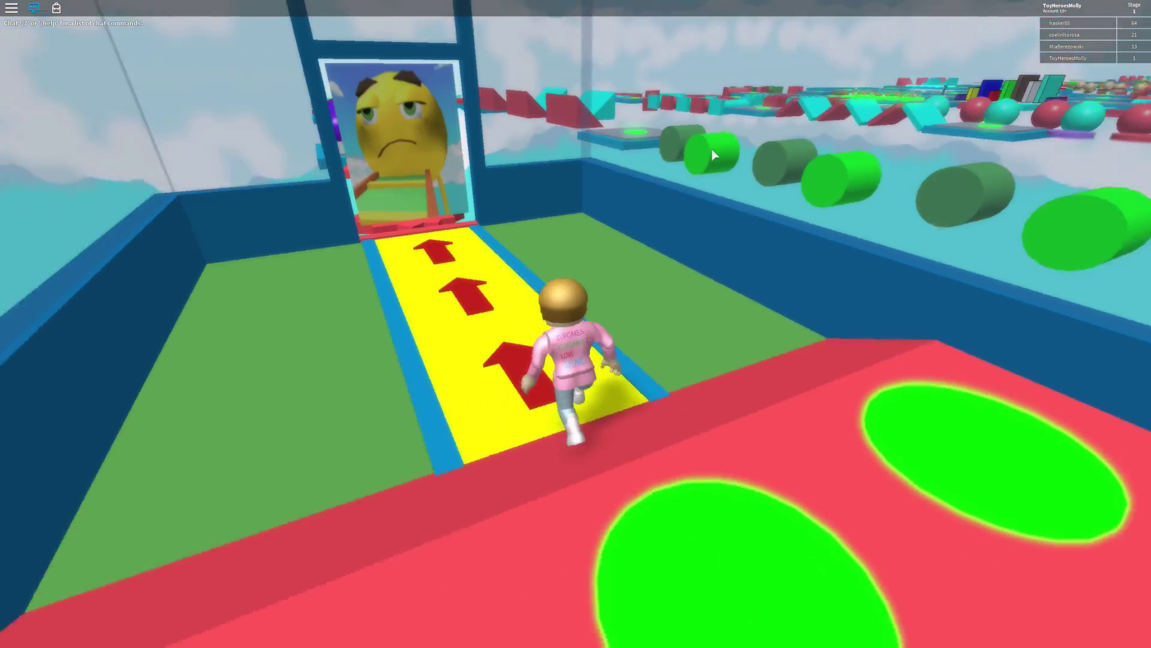
pyautogui.press('w')
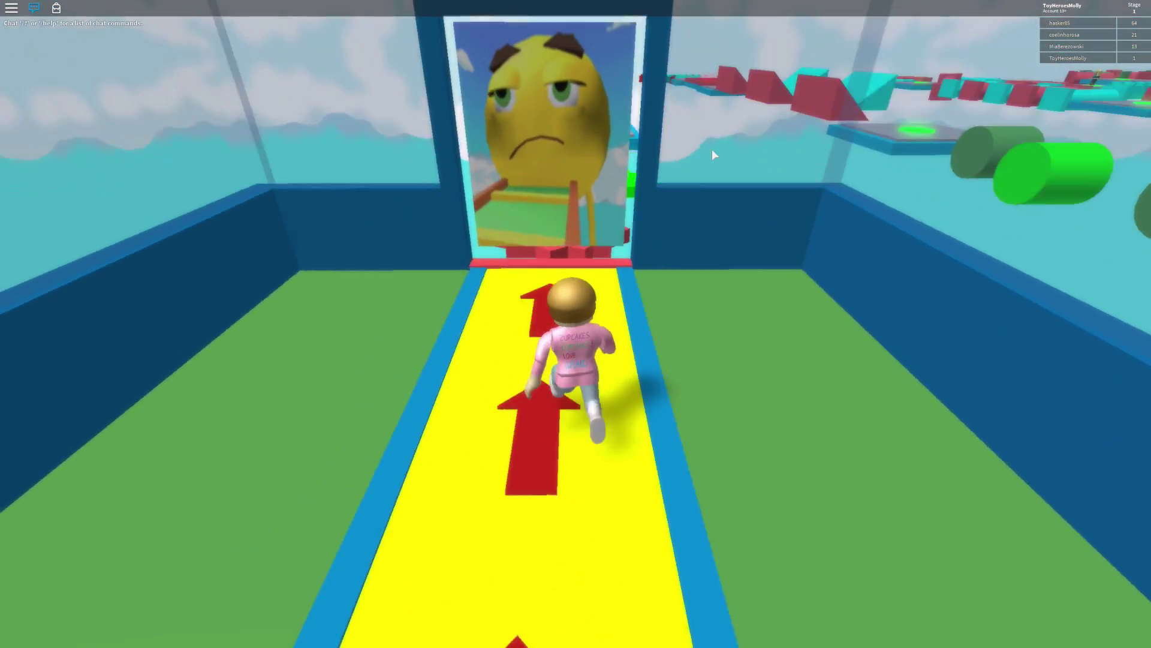
pyautogui.press('w')
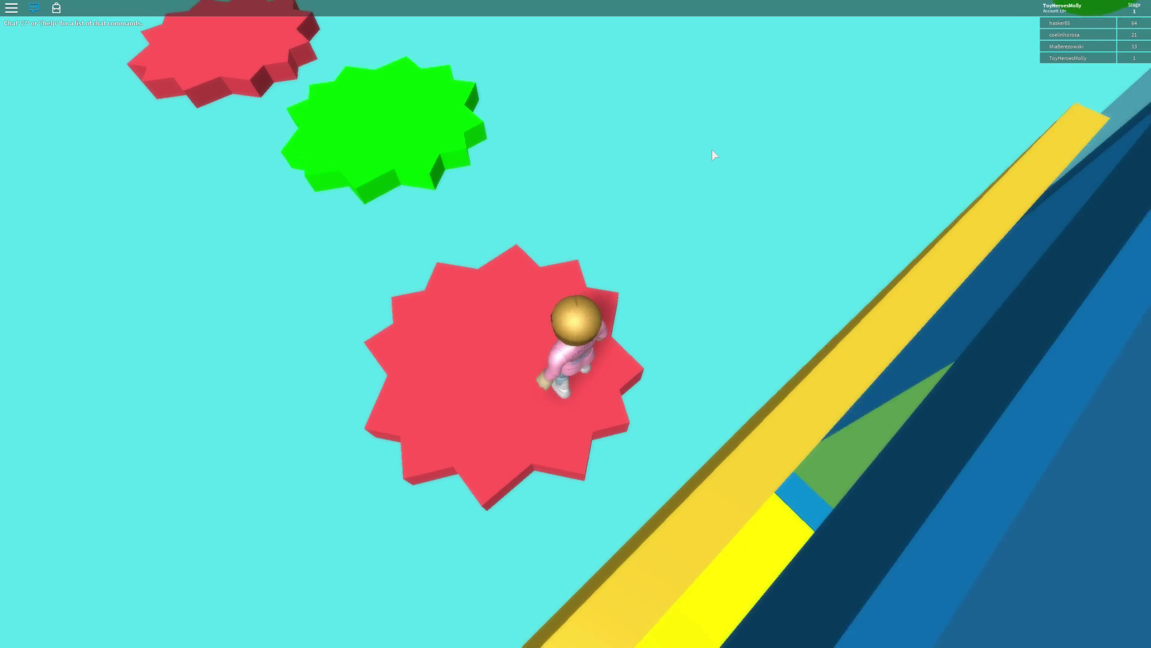
pyautogui.press('w')
pyautogui.press('space')
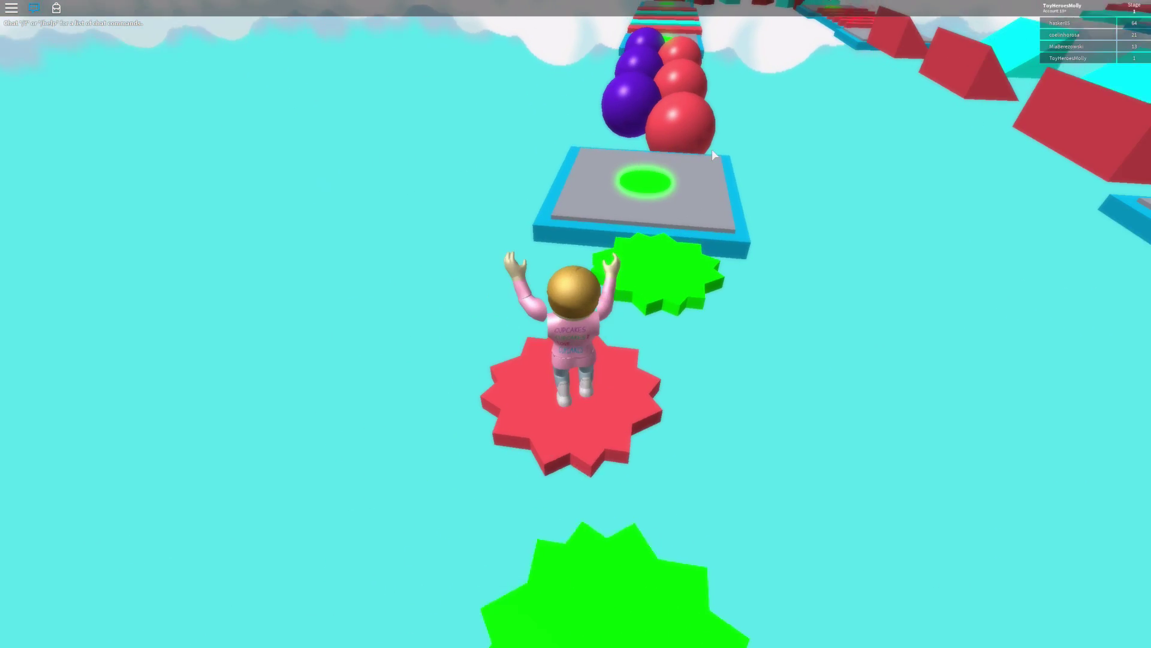
pyautogui.press('w')
pyautogui.press('space')
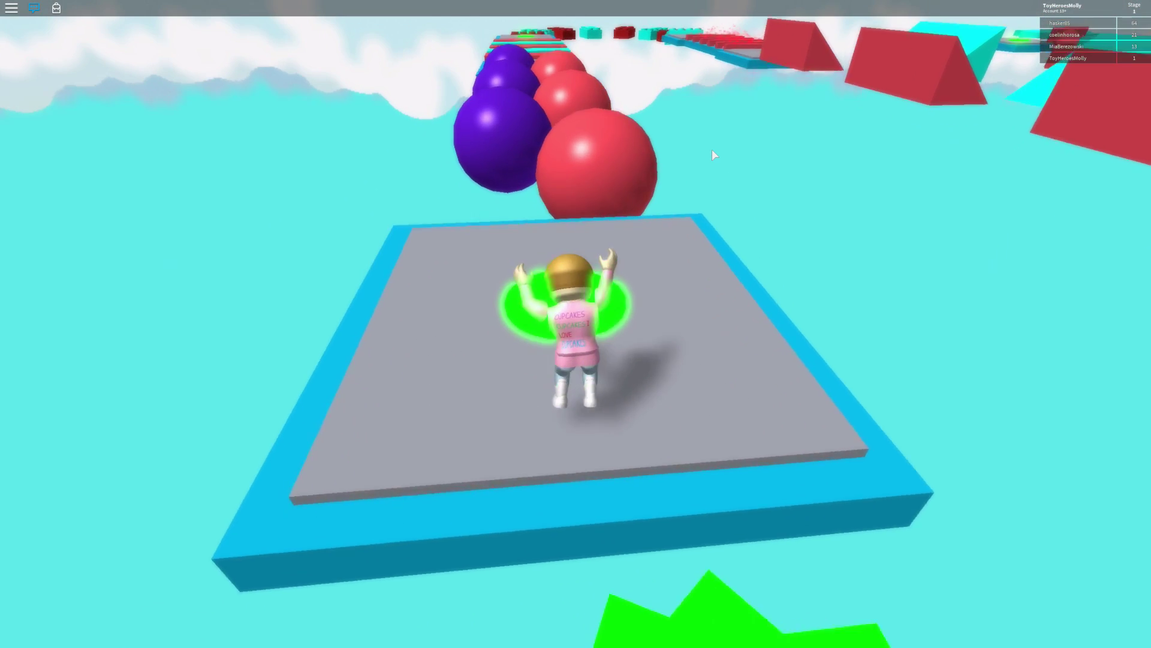
# Hop across the row of purple and red balls
pyautogui.press('w')
pyautogui.press('space')
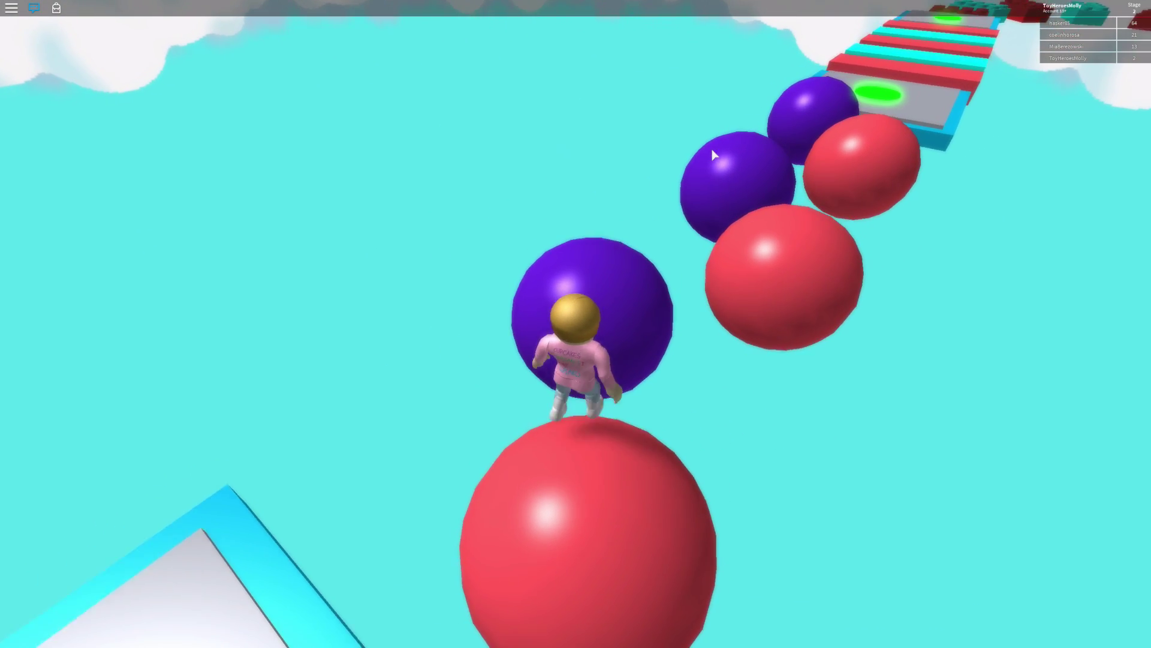
pyautogui.press('space')
pyautogui.press('w')
pyautogui.press('space')
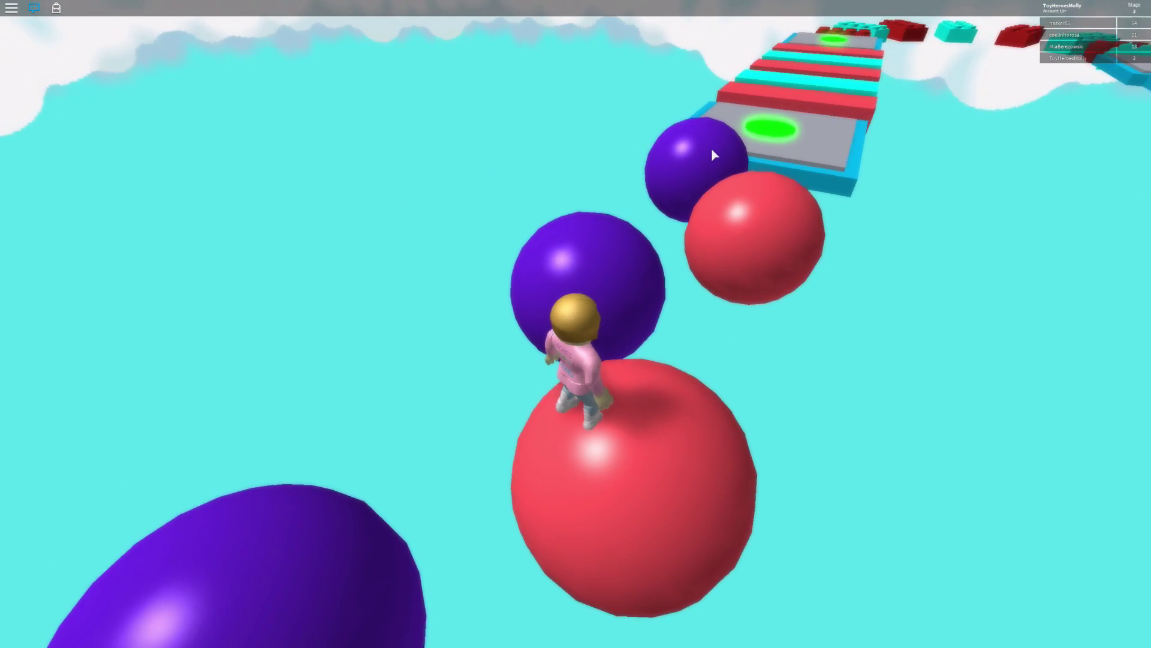
pyautogui.press('space')
# Jump from the last red ball onto the next checkpoint
pyautogui.press('w')
pyautogui.press('space')
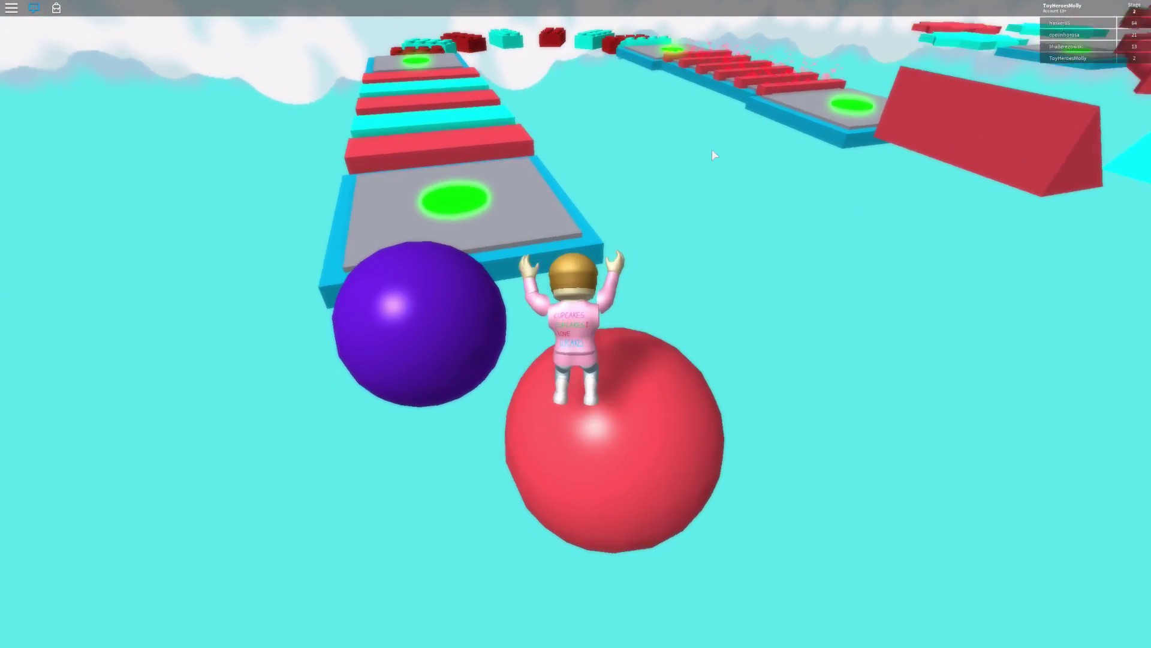
pyautogui.press('w')
pyautogui.press('space')
pyautogui.press('space')
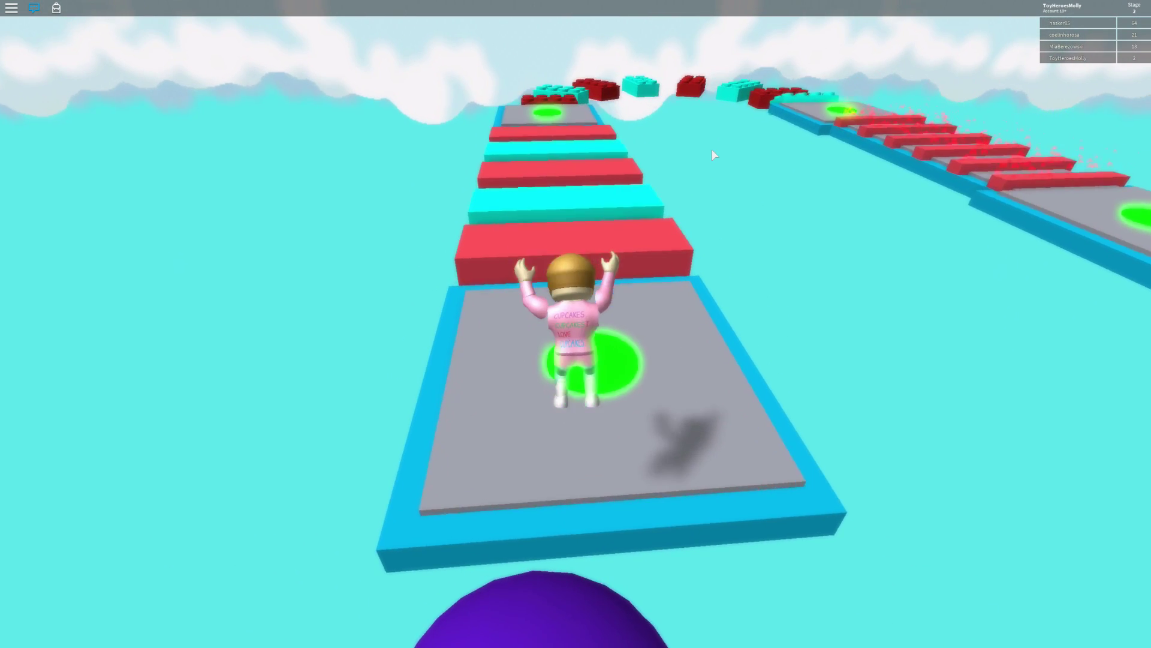
# Jump across the red and cyan steps onto the grey checkpoint platform
pyautogui.press('w')
pyautogui.press('space')
pyautogui.press('space')
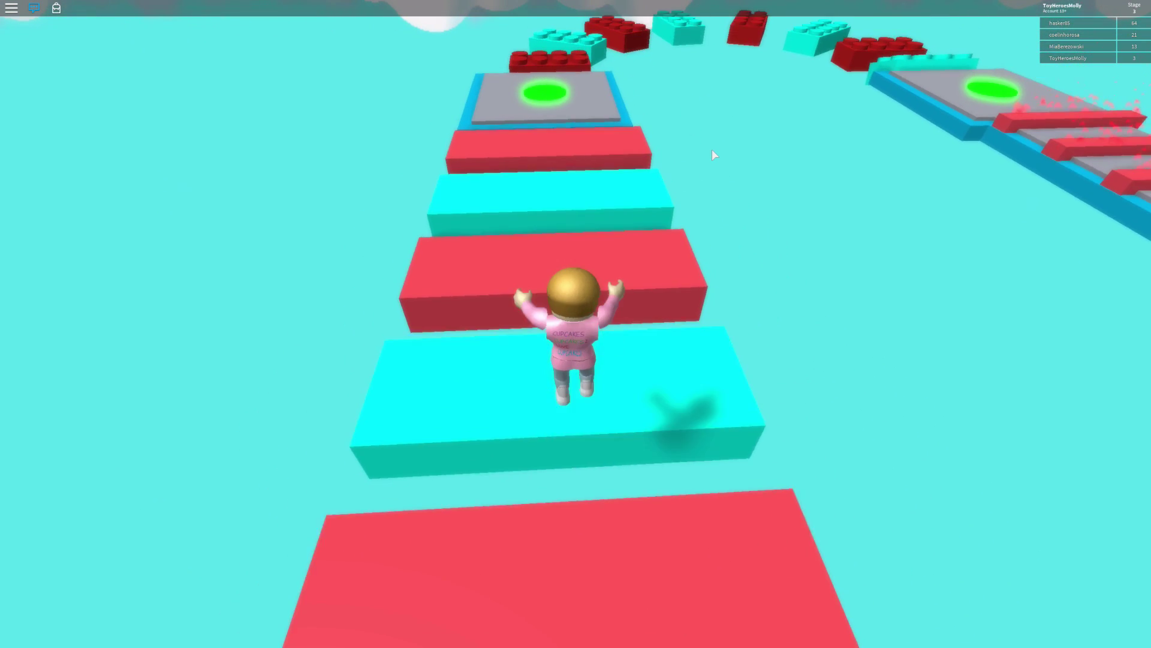
pyautogui.press('space')
pyautogui.press('w')
pyautogui.press('space')
pyautogui.press('space')
pyautogui.press('space')
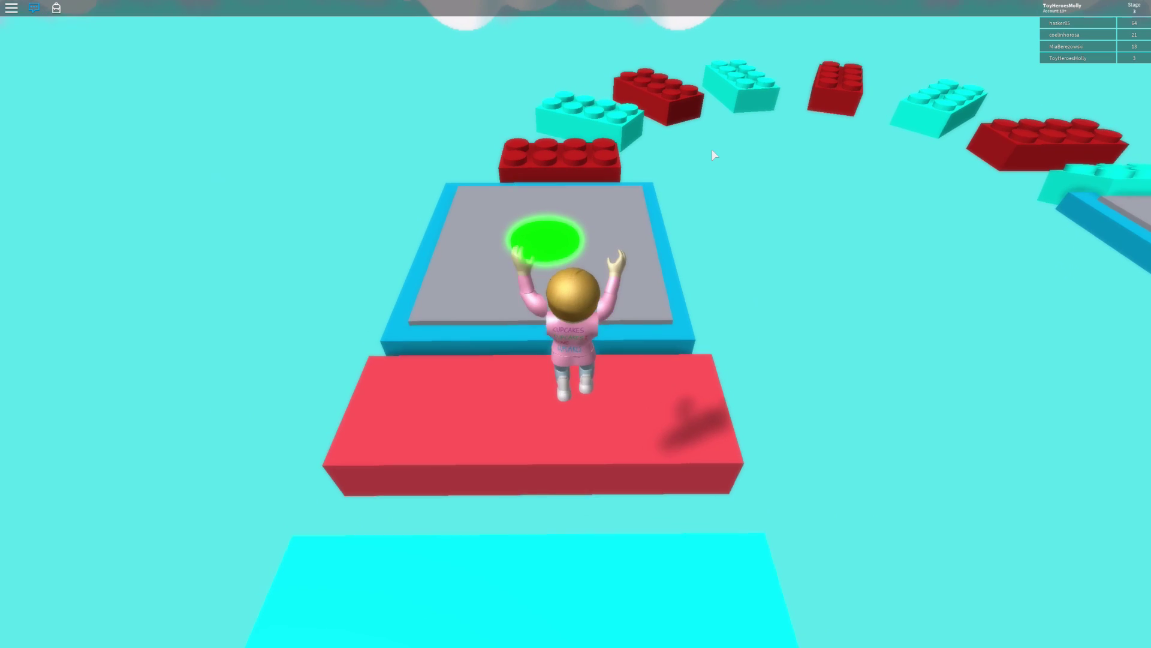
# Leave the checkpoint and hop across the red and cyan Lego bricks
pyautogui.press('w')
pyautogui.press('space')
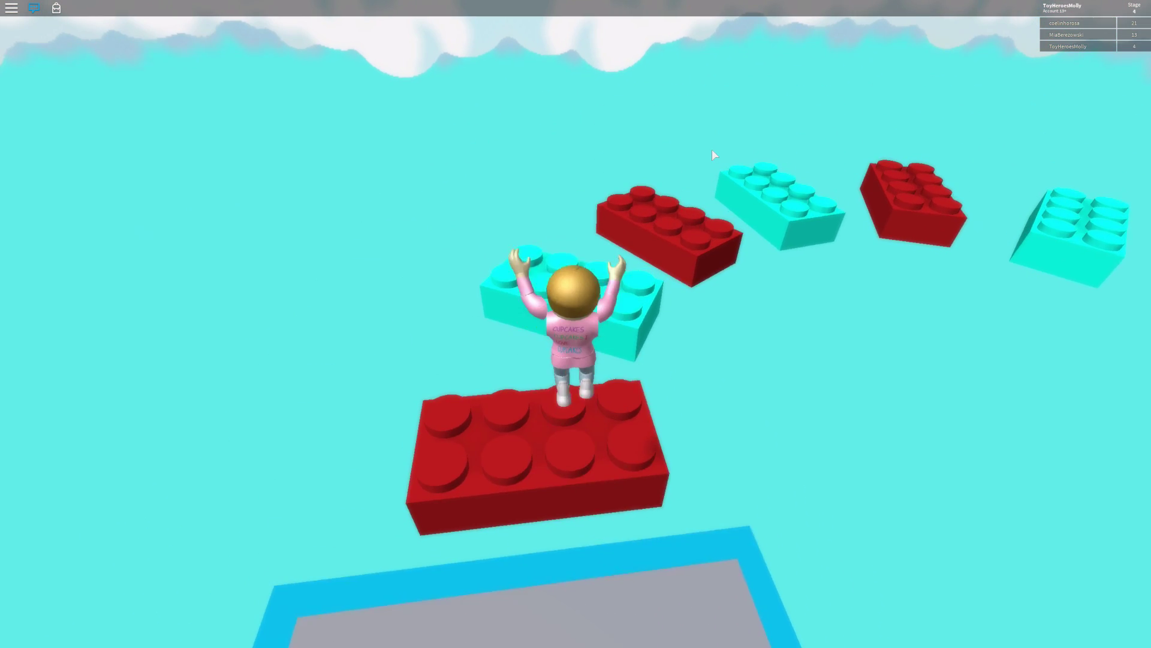
pyautogui.press('space')
pyautogui.press('w')
pyautogui.press('space')
pyautogui.press('space')
pyautogui.press('space')
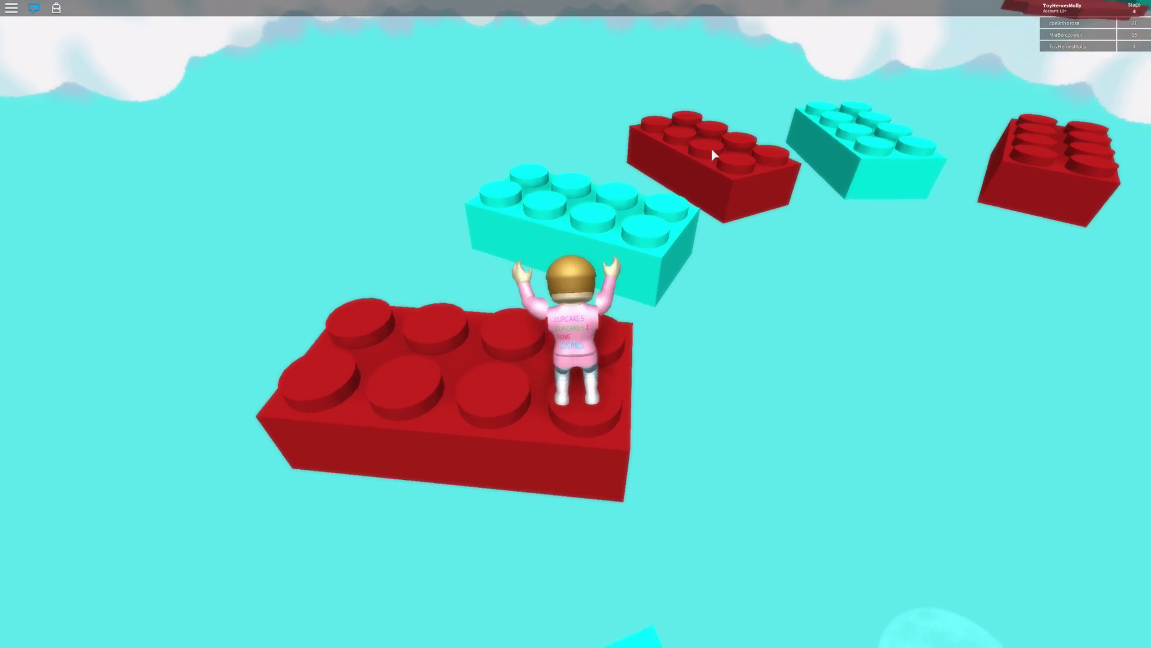
pyautogui.press('space')
# Jump the remaining bricks onto the stage 5 grey checkpoint
pyautogui.press('w')
pyautogui.press('space')
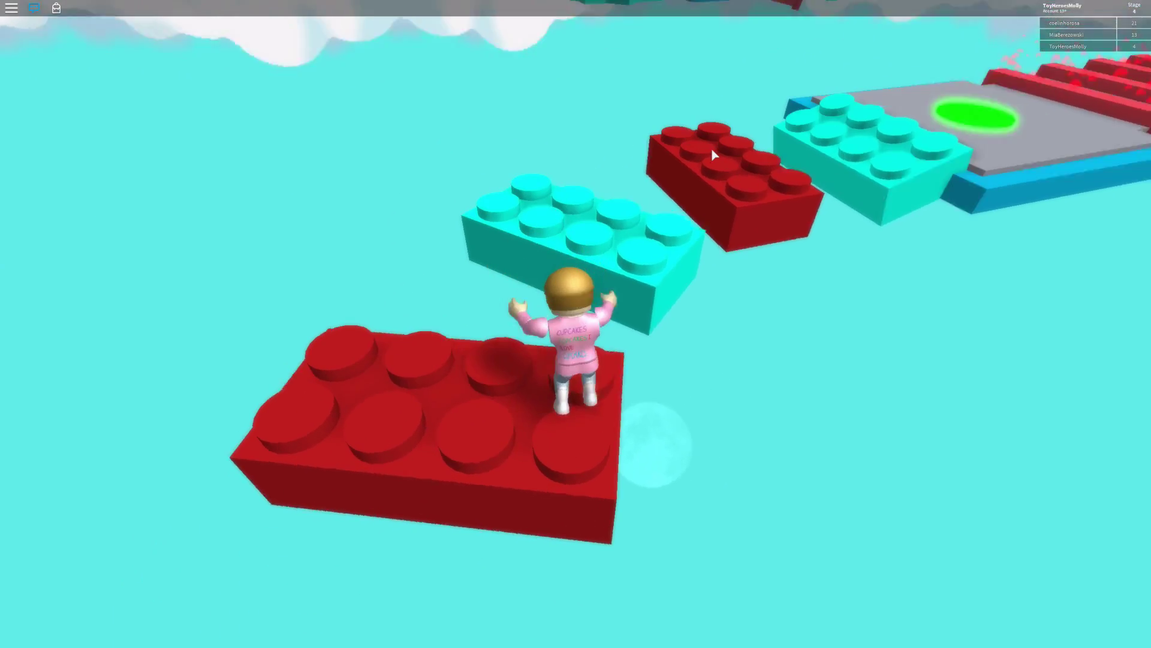
pyautogui.press('space')
pyautogui.press('w')
pyautogui.press('space')
pyautogui.press('space')
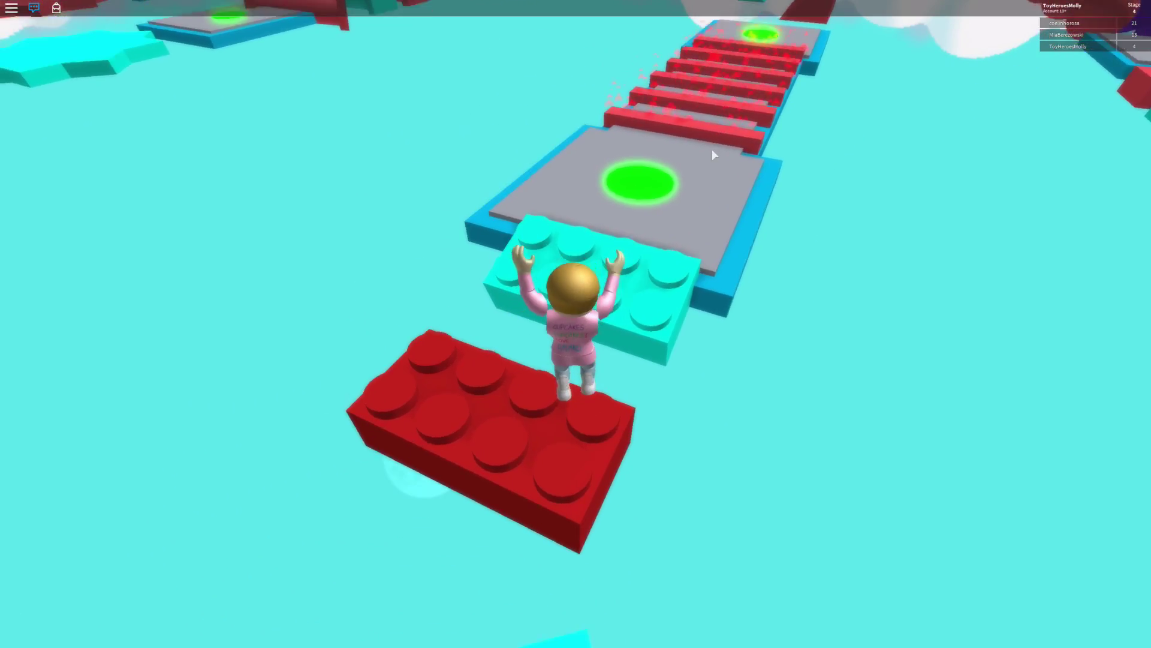
pyautogui.press('space')
# Jump over the series of red bars past the checkpoint
pyautogui.press('w')
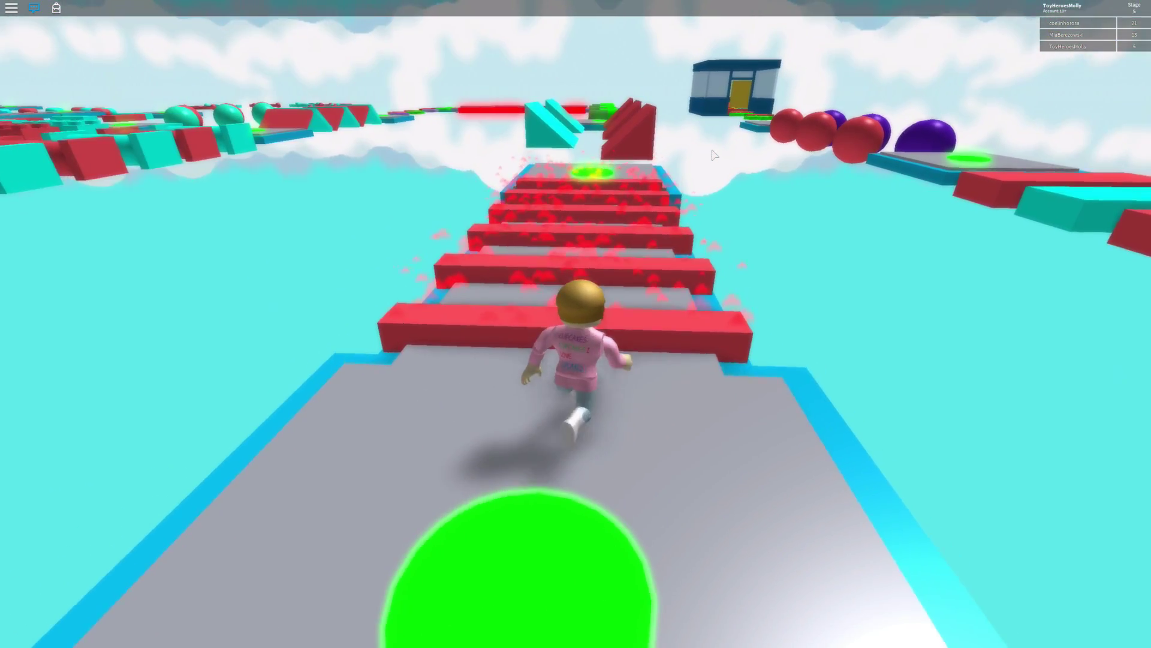
pyautogui.press('w')
pyautogui.press('space')
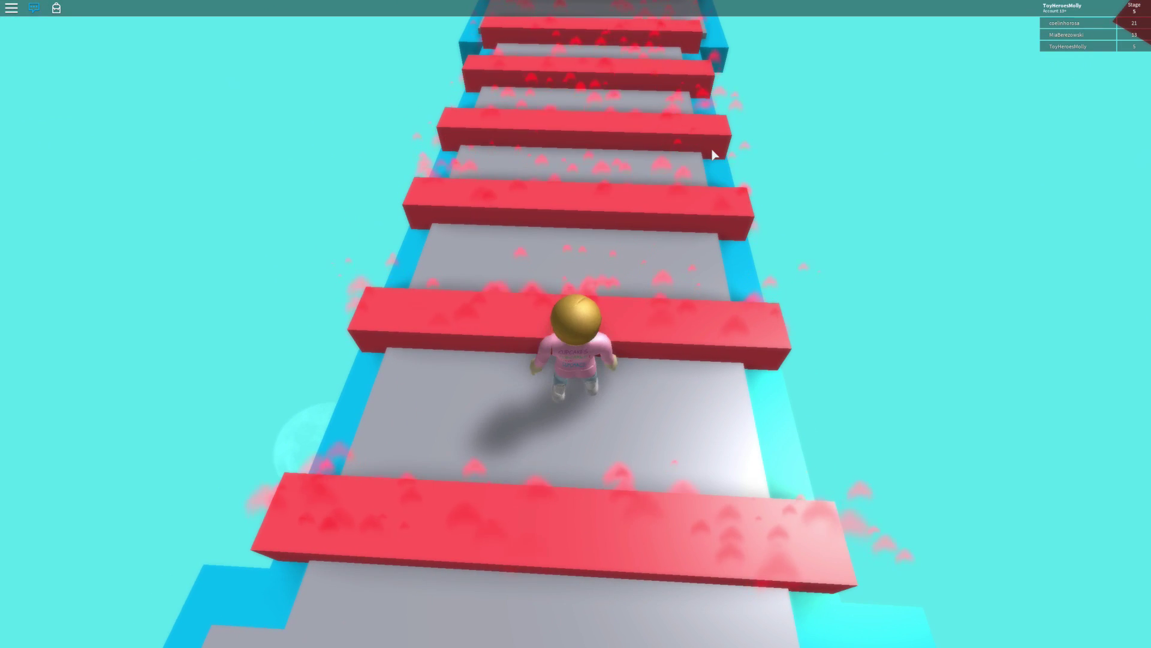
pyautogui.press('space')
pyautogui.press('w')
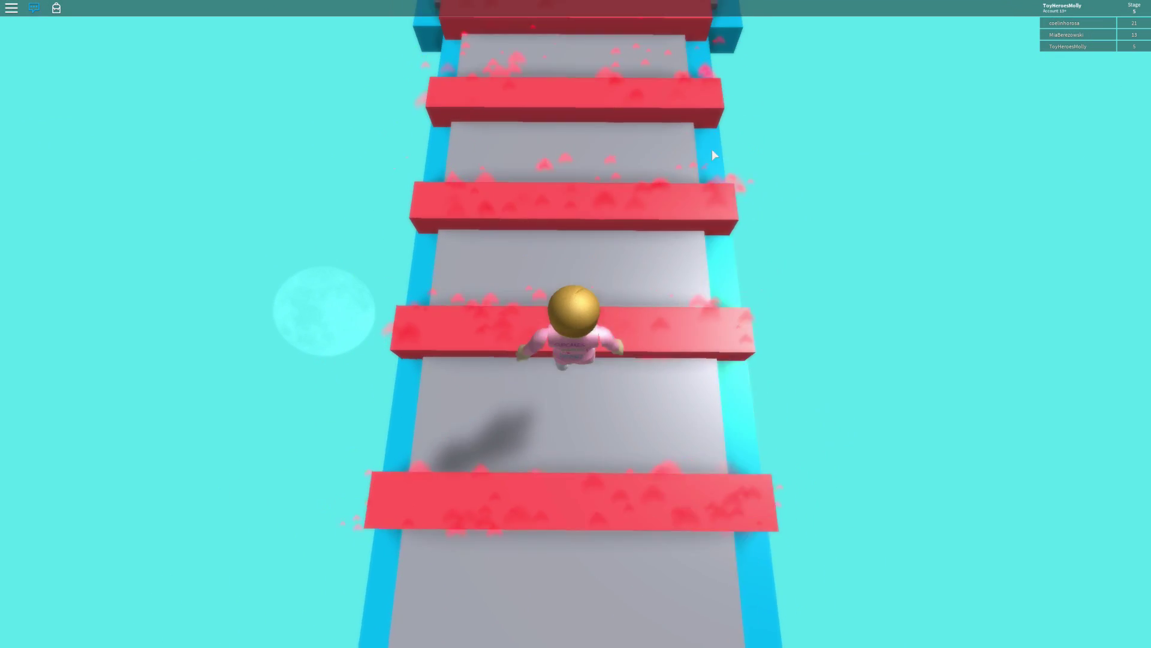
pyautogui.press('space')
pyautogui.press('space')
pyautogui.press('w')
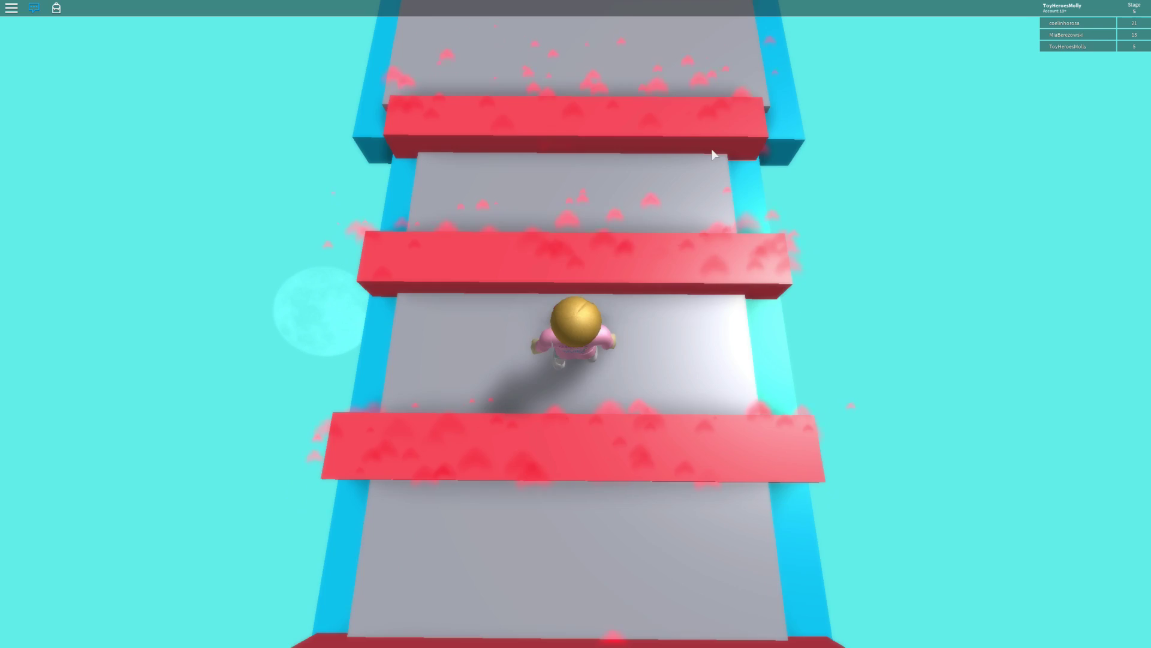
pyautogui.press('space')
pyautogui.press('space')
# Run onto and across the first cyan and red wedges
pyautogui.press('w')
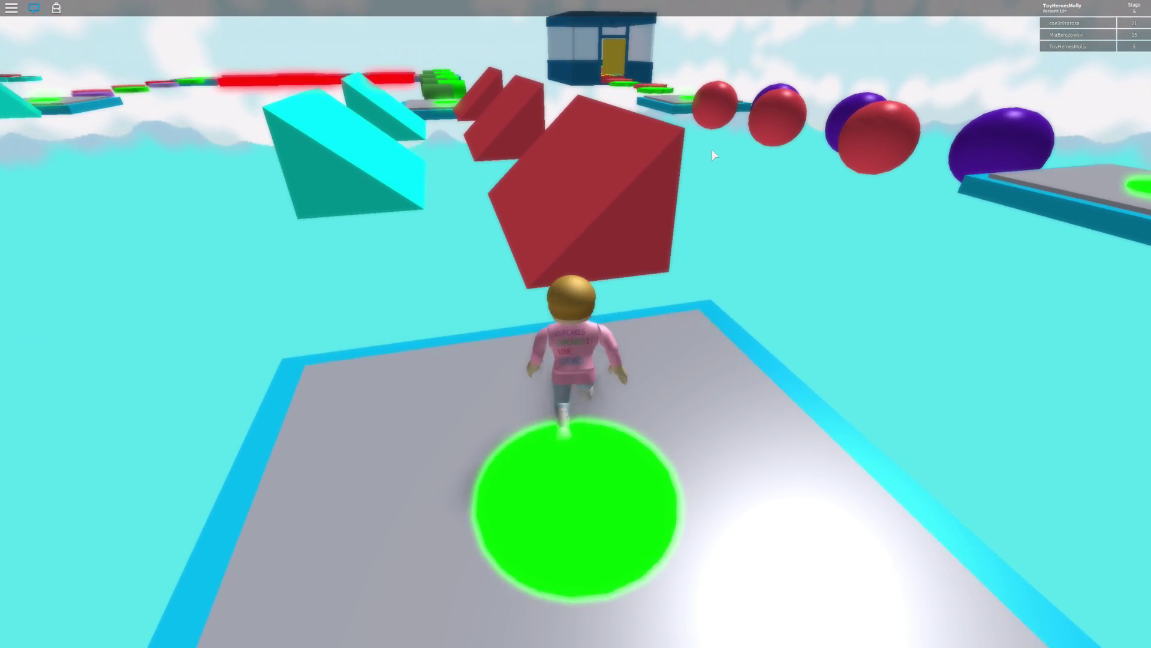
pyautogui.press('space')
pyautogui.press('w')
pyautogui.press('w')
pyautogui.press('space')
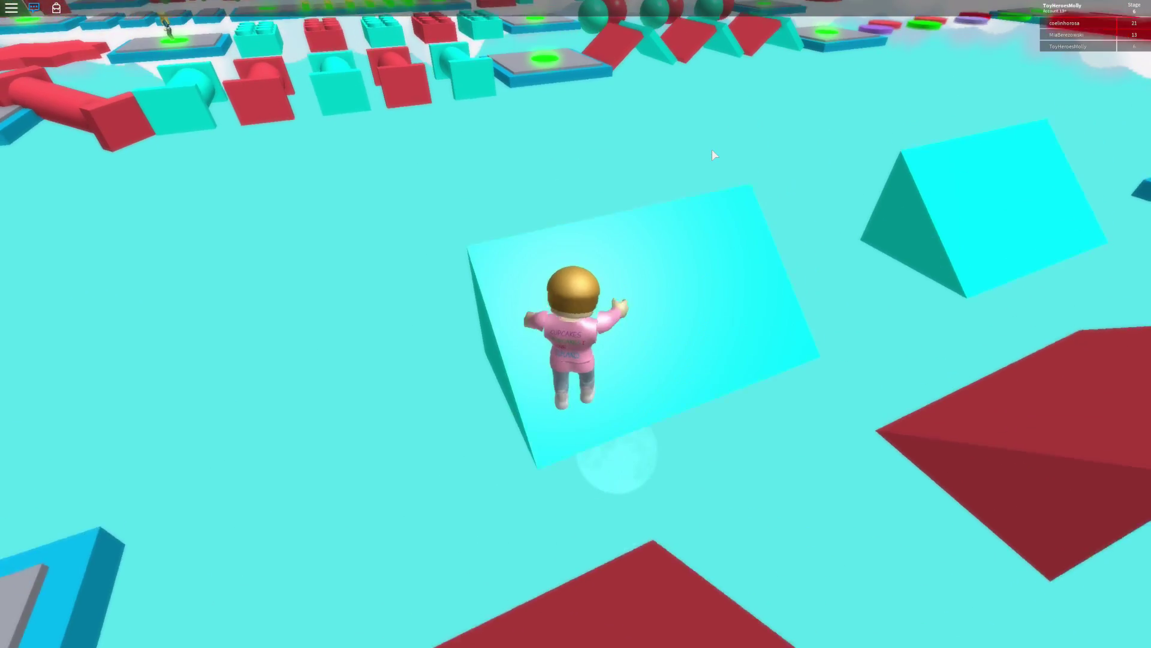
pyautogui.press('w')
pyautogui.press('space')
# Cross from the cyan wedge to the red one and up onto the grey checkpoint pad
pyautogui.press('w')
pyautogui.press('space')
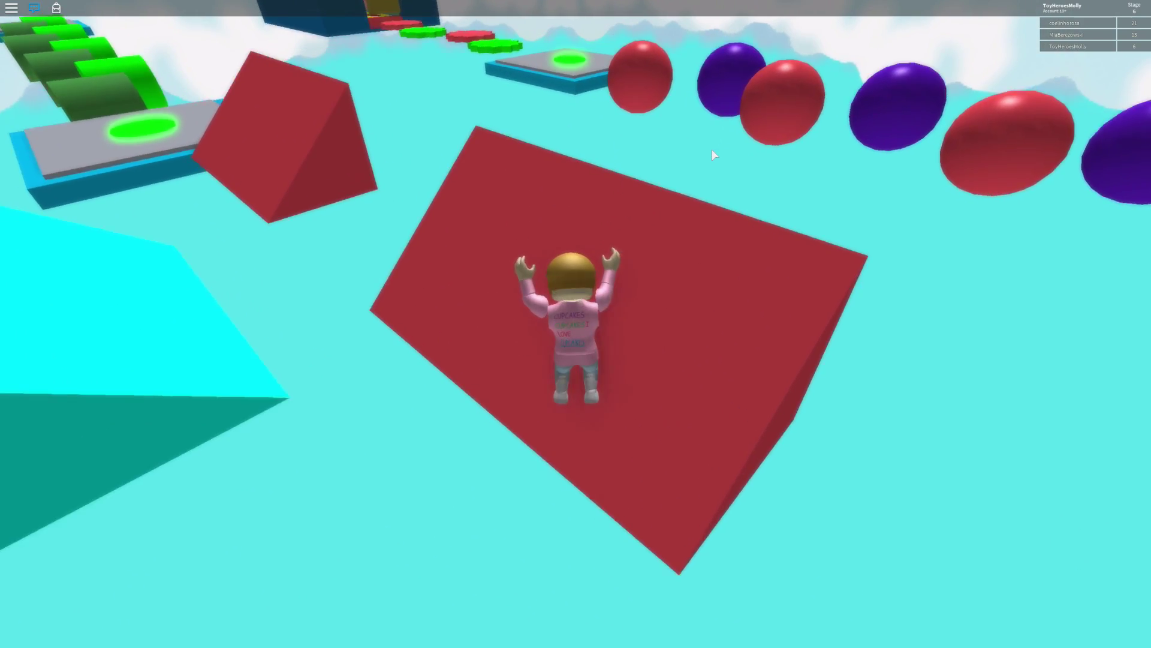
pyautogui.press('w')
pyautogui.press('space')
pyautogui.press('w')
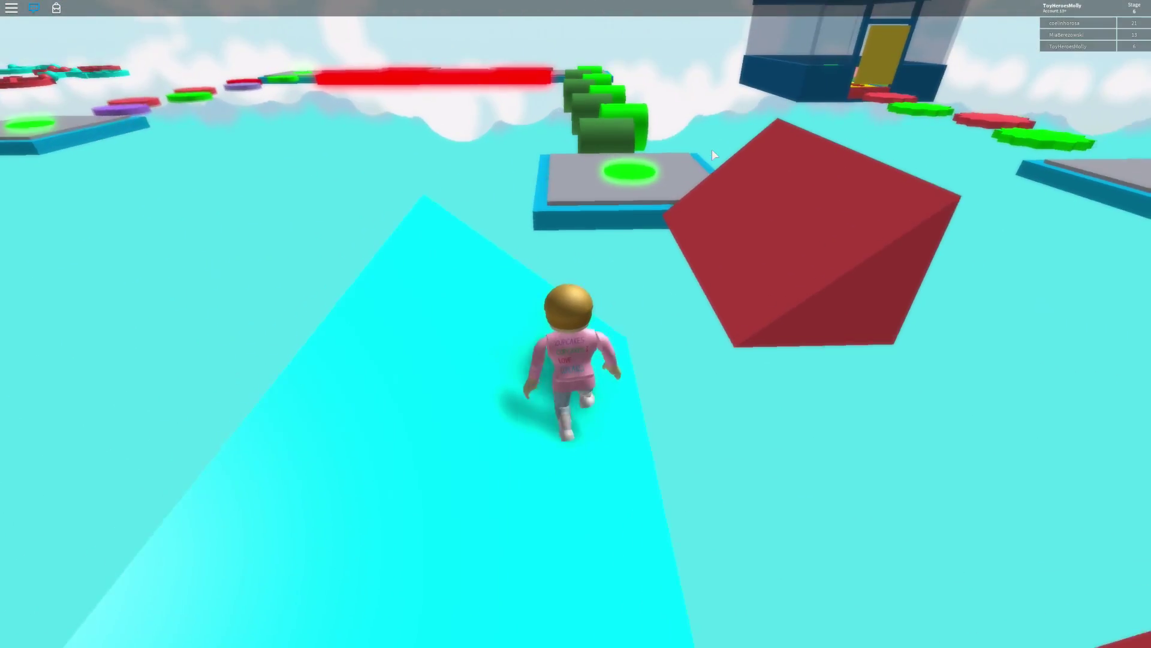
pyautogui.press('w')
pyautogui.press('space')
pyautogui.press('w')
pyautogui.press('w')
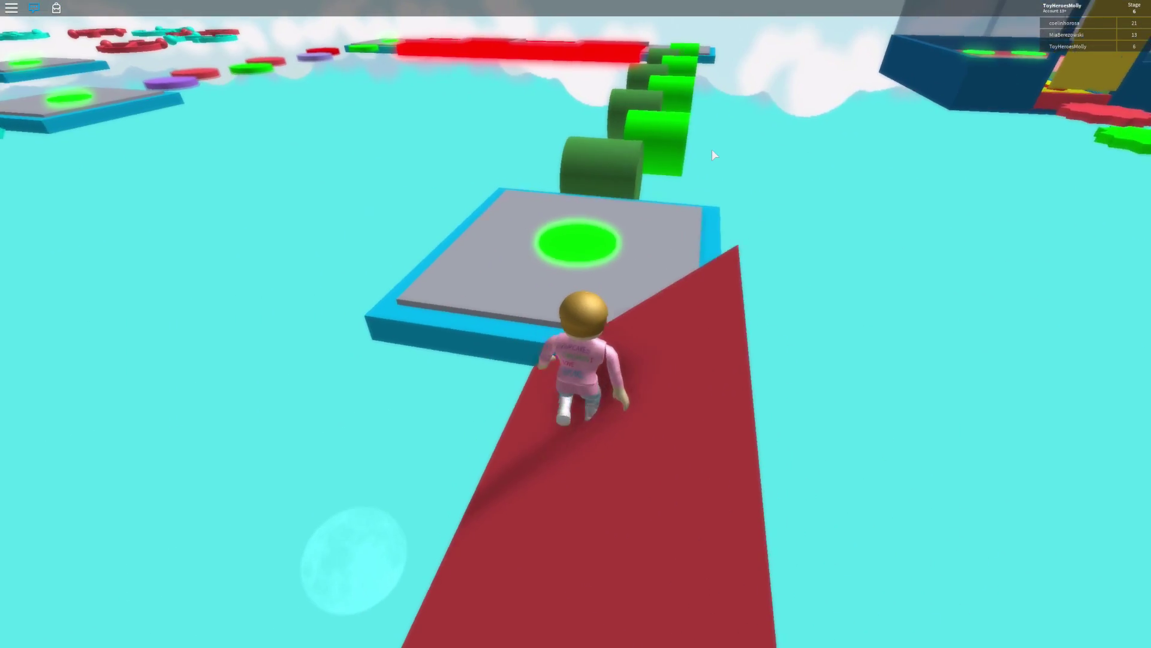
pyautogui.press('space')
pyautogui.press('w')
pyautogui.press('w')
pyautogui.press('w')
# Jump onto the green cylinders and hop along them
pyautogui.press('space')
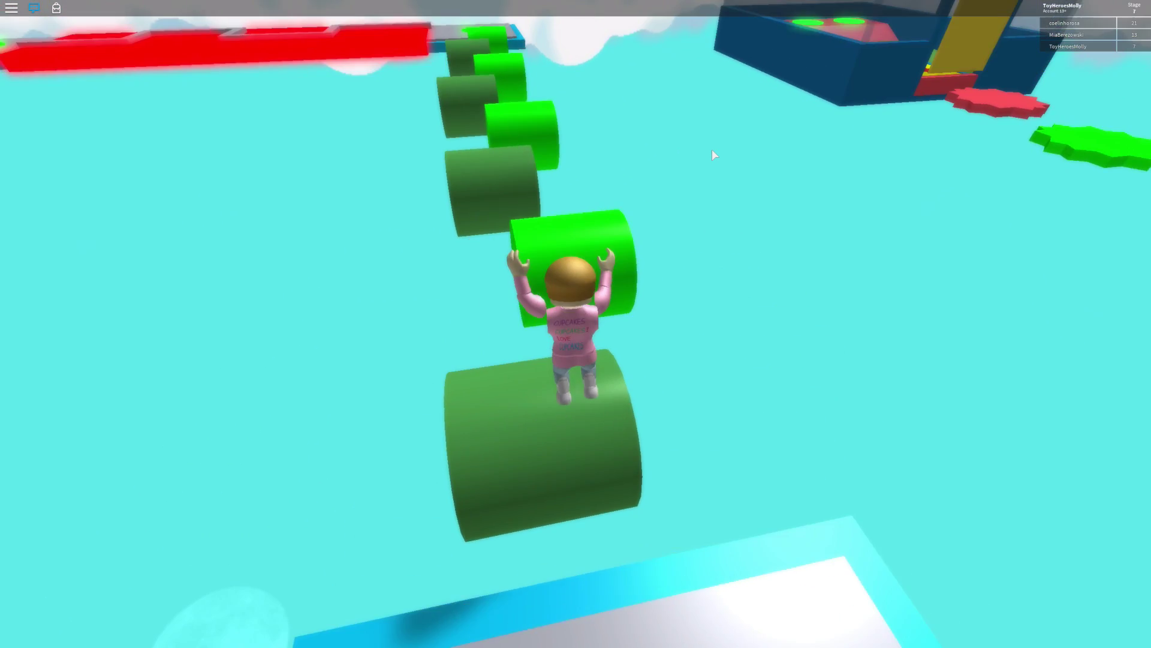
pyautogui.press('w')
pyautogui.press('space')
pyautogui.press('space')
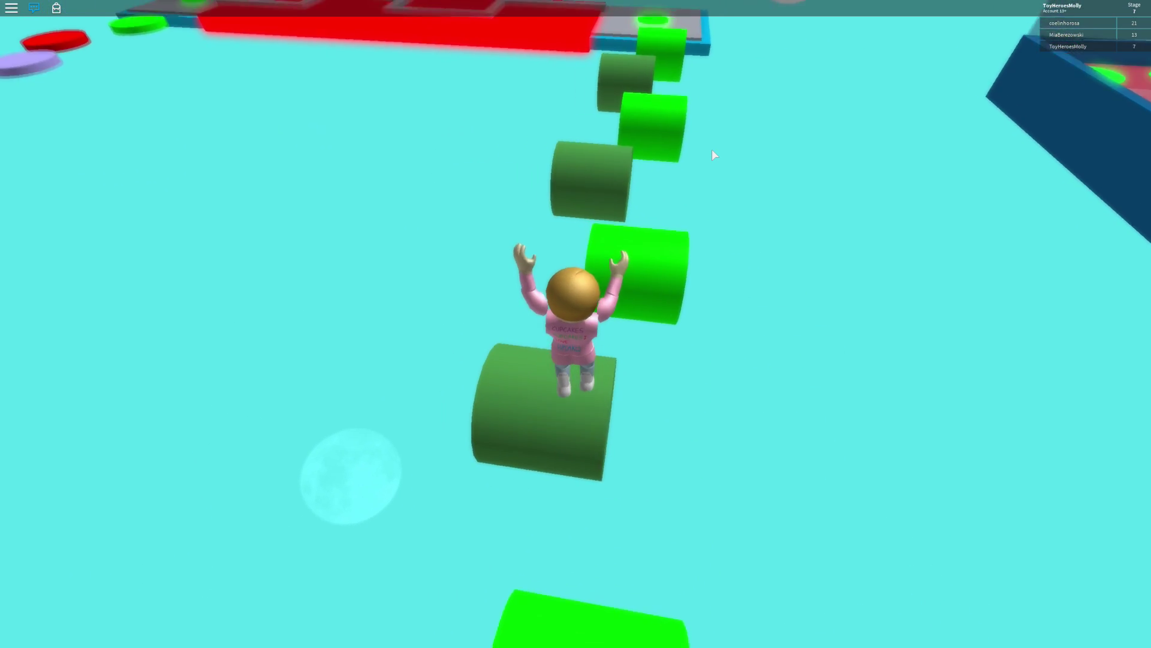
pyautogui.press('w')
pyautogui.press('space')
pyautogui.press('w')
# Land on the next checkpoint pad's green circle beside the red floor
pyautogui.press('w')
pyautogui.press('space')
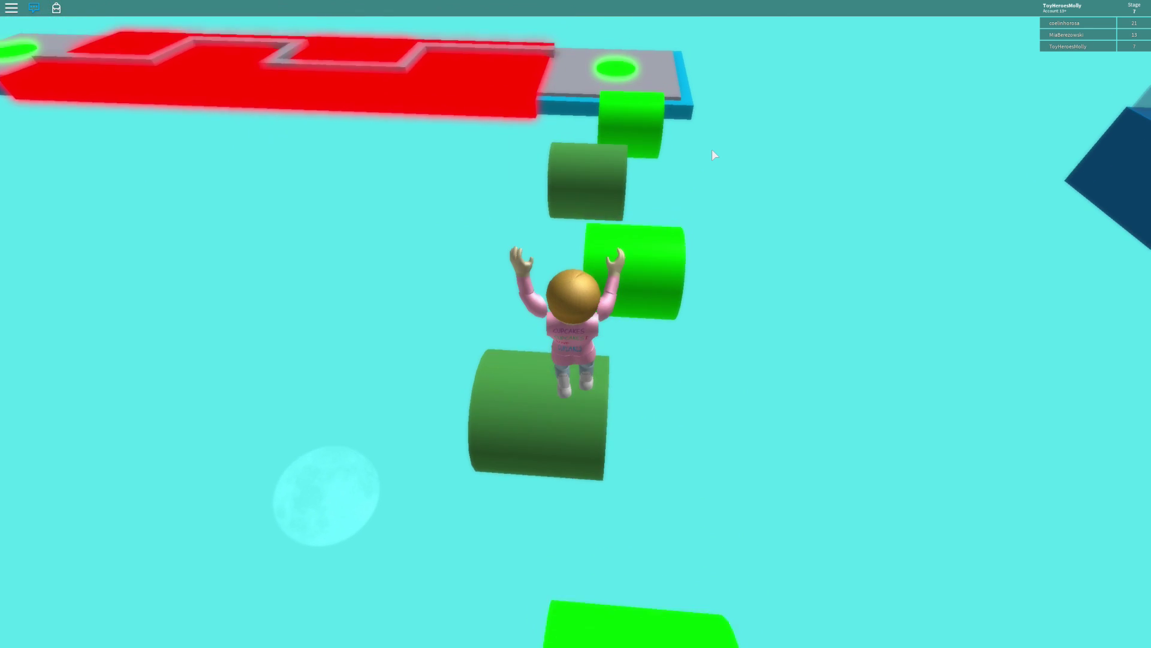
pyautogui.press('w')
pyautogui.press('space')
pyautogui.press('w')
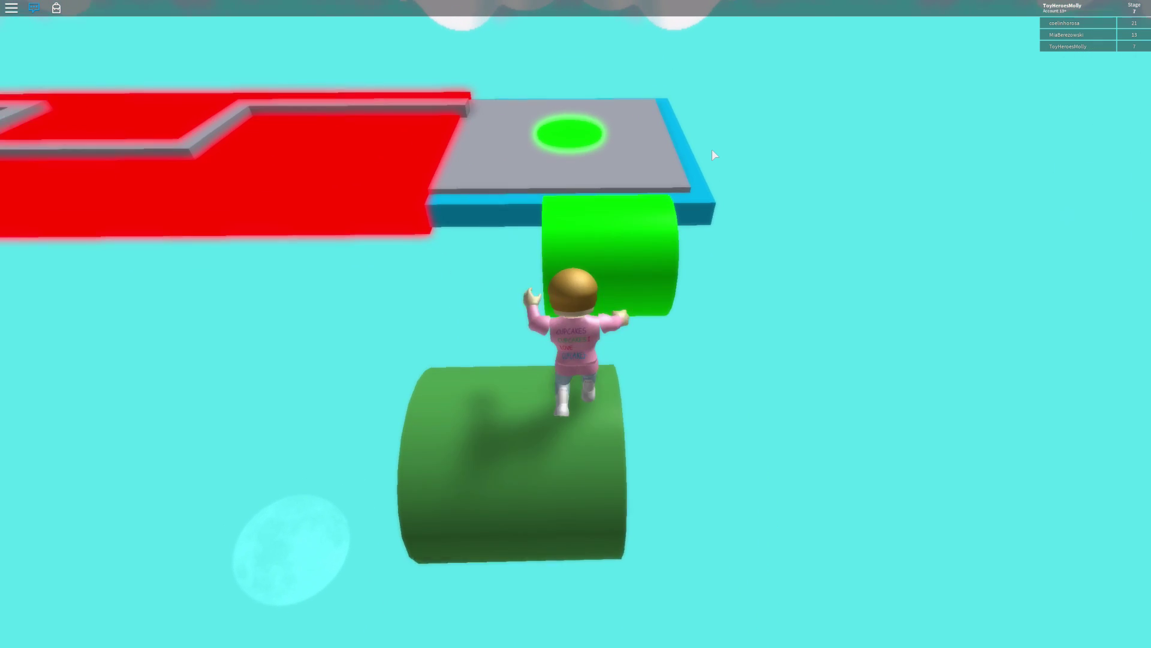
pyautogui.press('space')
pyautogui.press('w')
pyautogui.press('space')
pyautogui.press('w')
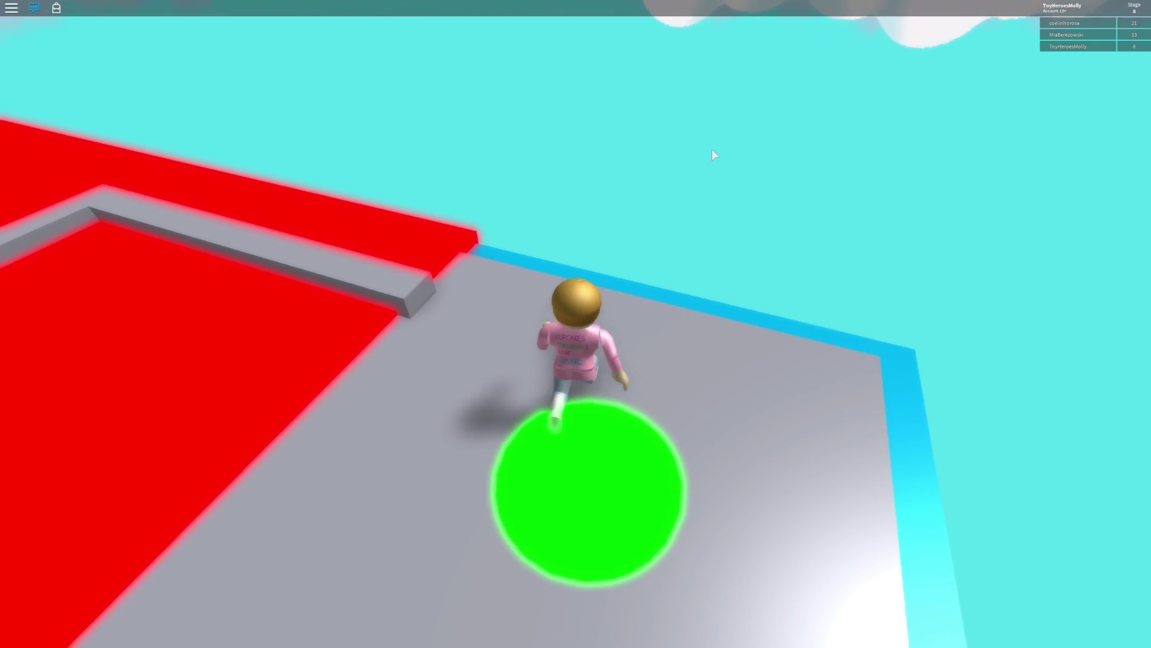
# Walk the narrow grey path around its first bends without touching red
pyautogui.press('w')
pyautogui.press('w')
pyautogui.press('w')
pyautogui.press('w')
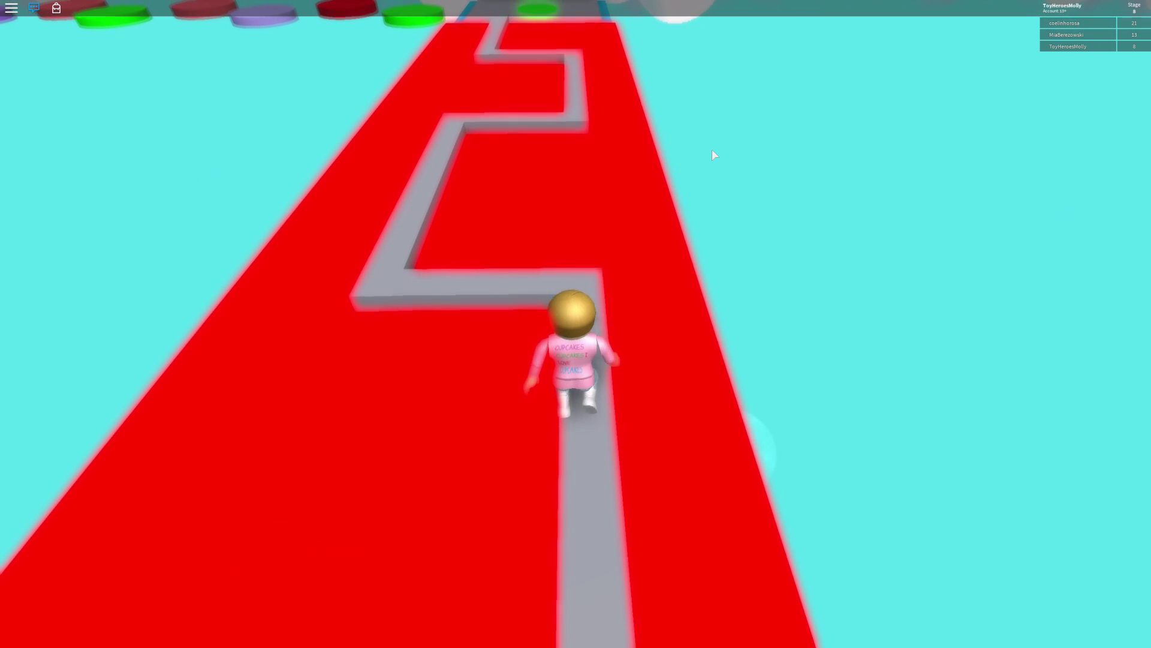
pyautogui.press('w')
pyautogui.press('Left')
pyautogui.press('w')
pyautogui.press('w')
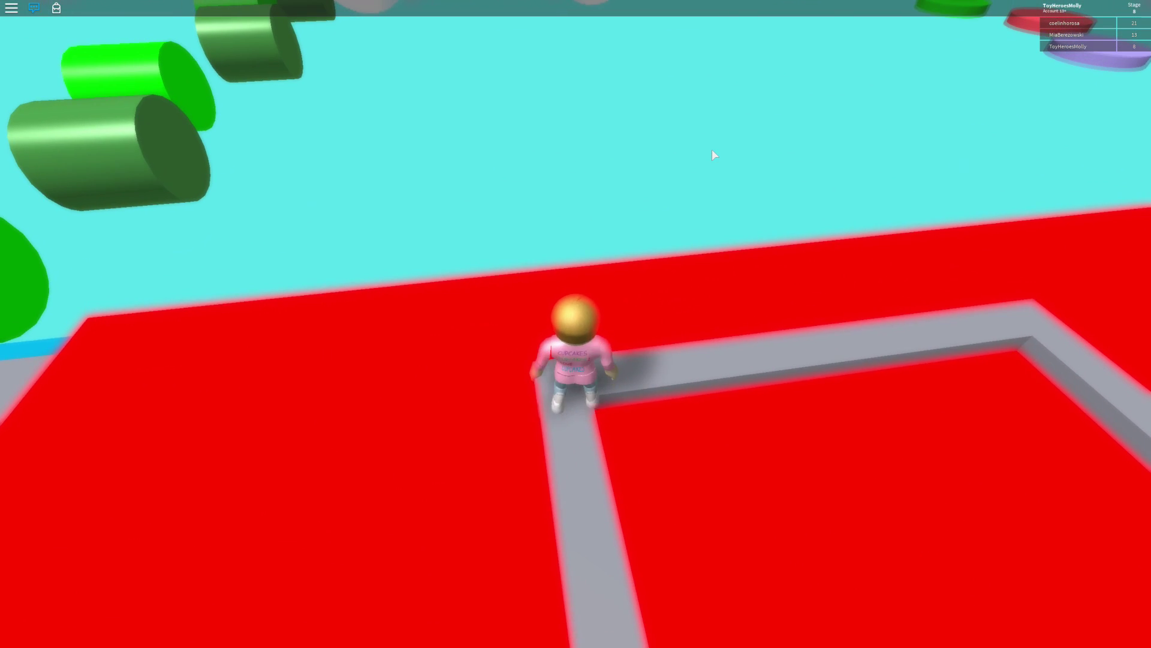
pyautogui.press('Left')
pyautogui.press('w')
pyautogui.press('w')
pyautogui.press('w')
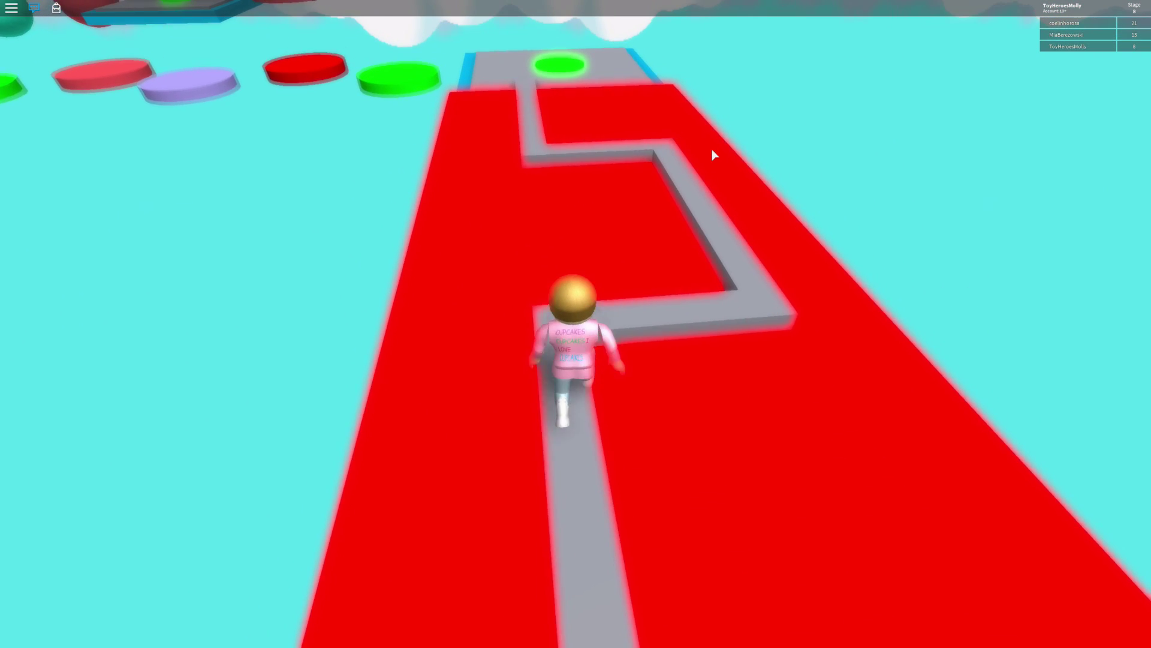
pyautogui.press('w')
pyautogui.press('Left')
pyautogui.press('w')
pyautogui.press('w')
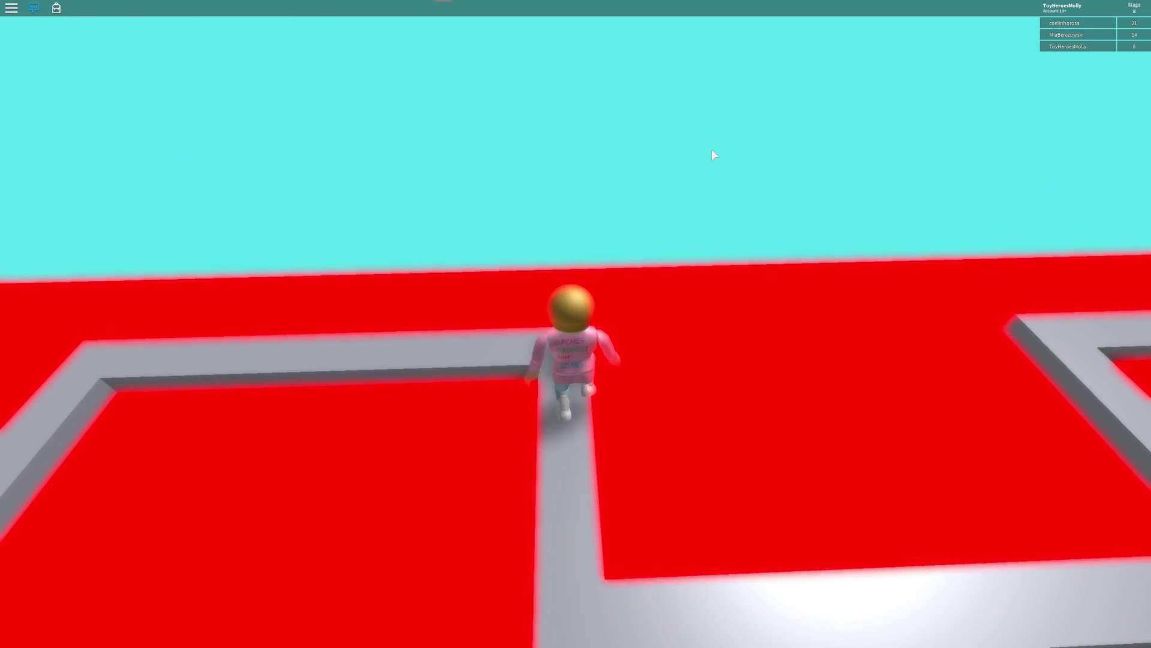
pyautogui.press('Left')
# Follow the last zigzag corners onto the green checkpoint pad
pyautogui.press('w')
pyautogui.press('w')
pyautogui.press('w')
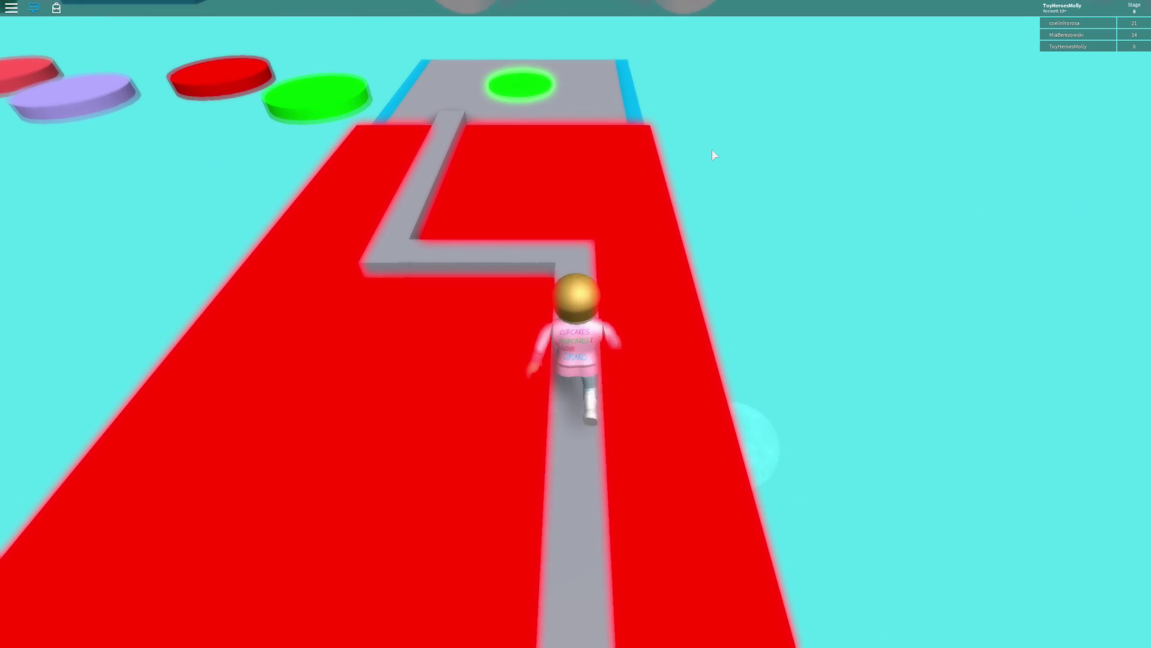
pyautogui.press('w')
pyautogui.press('Right')
pyautogui.press('w')
pyautogui.press('w')
pyautogui.press('Left')
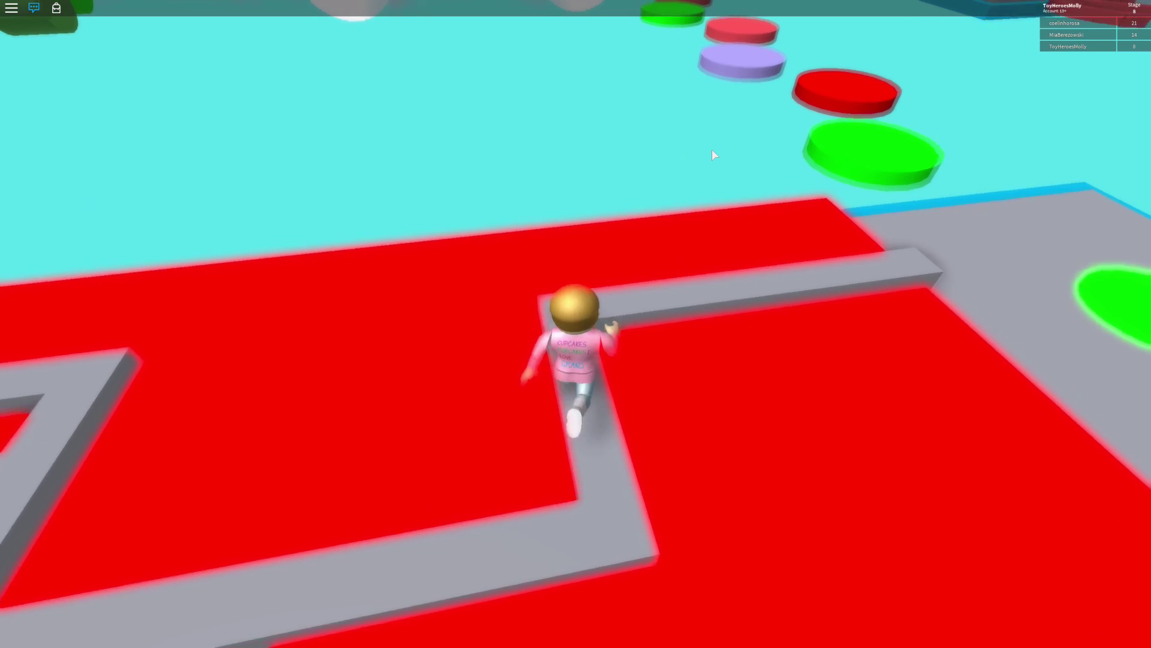
pyautogui.press('w')
pyautogui.press('Left')
pyautogui.press('w')
pyautogui.press('w')
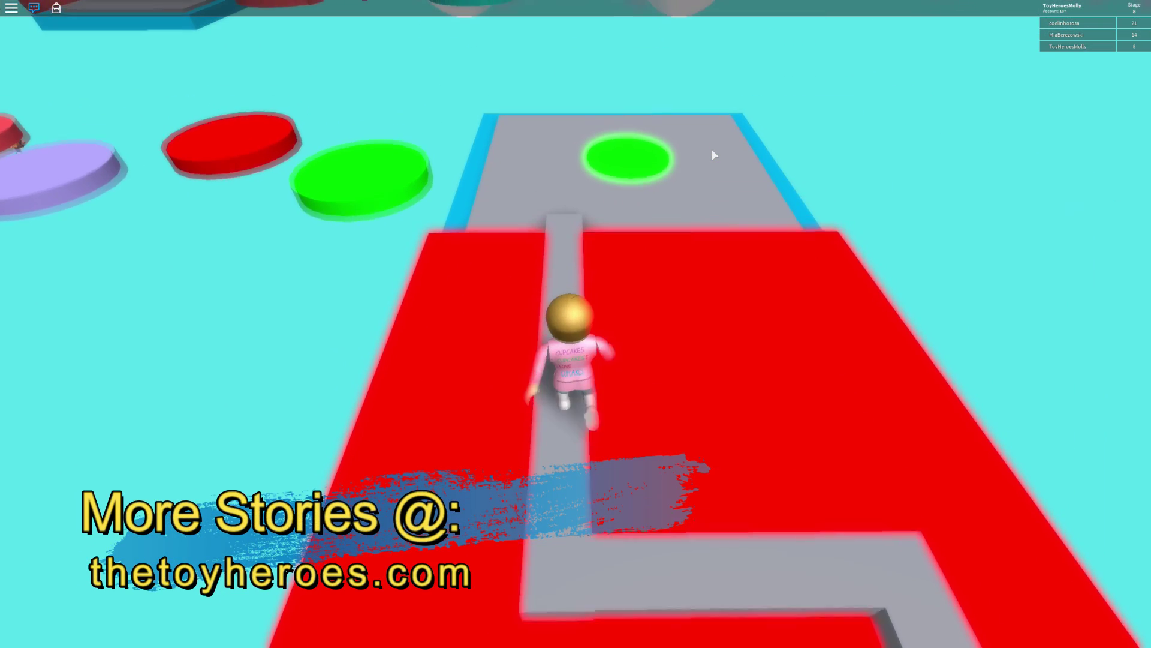
pyautogui.press('w')
pyautogui.press('w')
pyautogui.press('w')
pyautogui.press('Right')
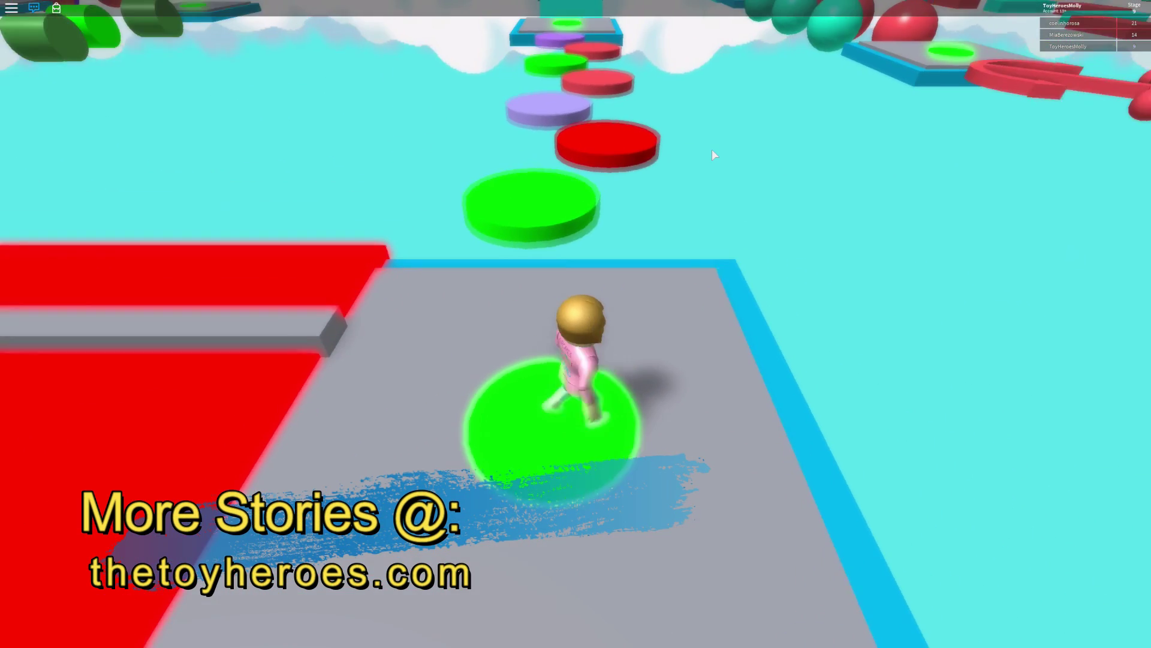
# Face the discs and hop across the red, purple and green discs to the platform
pyautogui.press('Right')
pyautogui.press('space')
pyautogui.press('w')
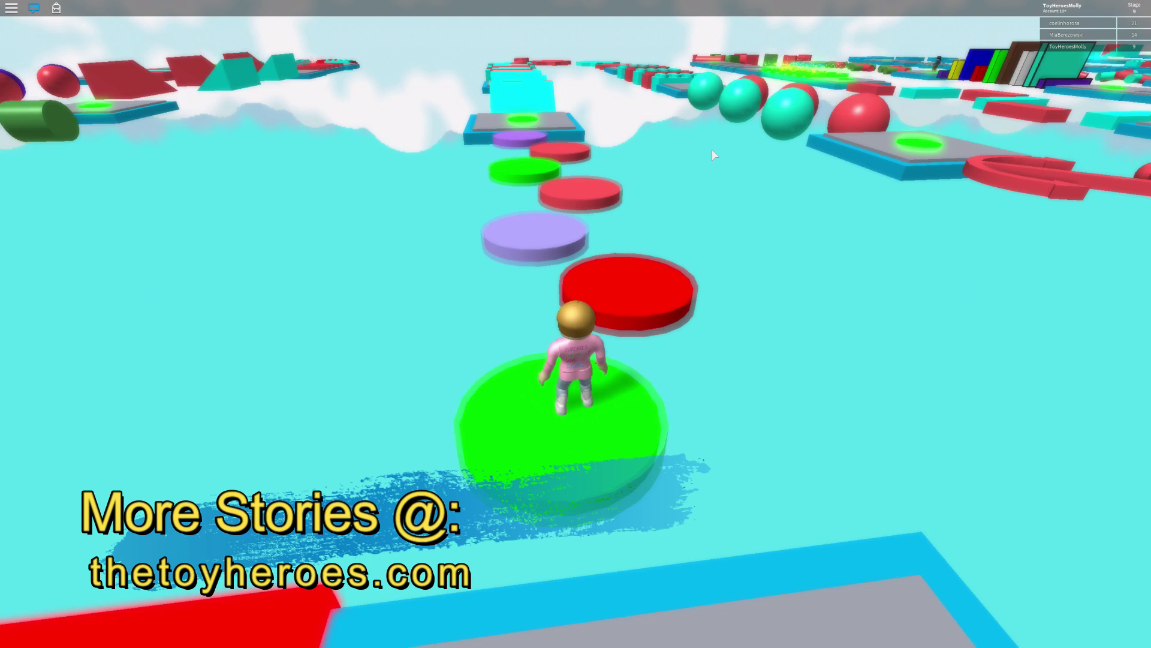
pyautogui.moveTo(711, 148); pyautogui.dragTo(578, 156)
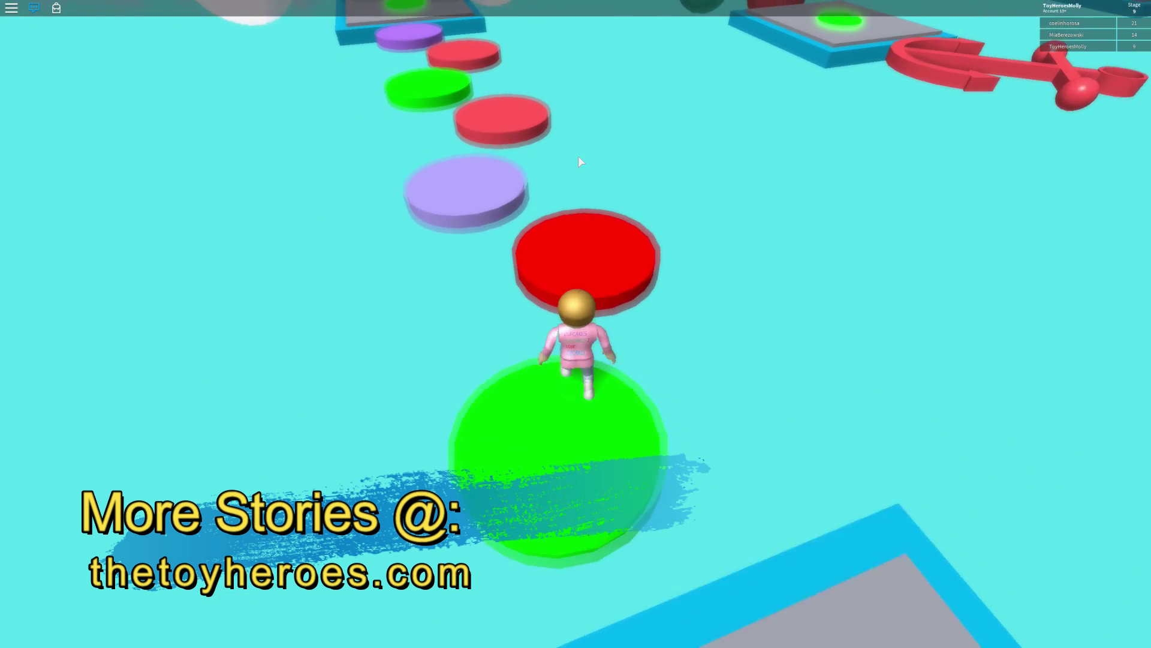
pyautogui.press('w')
pyautogui.press('space')
pyautogui.press('space')
pyautogui.press('w')
pyautogui.press('space')
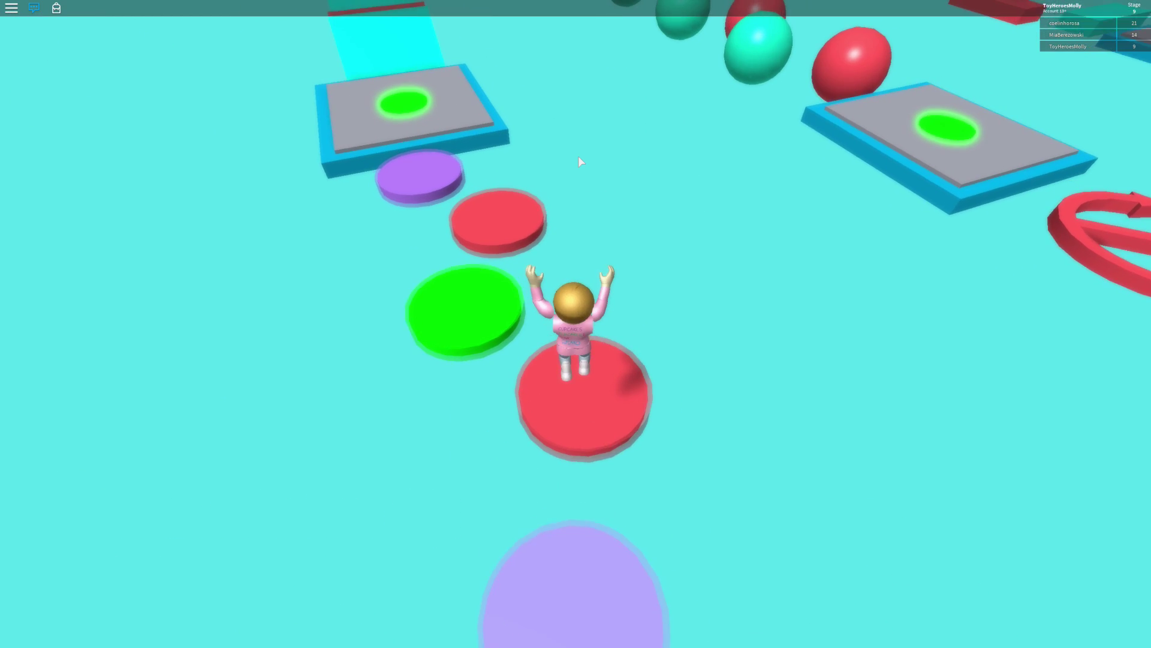
pyautogui.press('space')
pyautogui.moveTo(579, 156); pyautogui.dragTo(578, 155)
pyautogui.press('w')
pyautogui.press('space')
pyautogui.press('space')
pyautogui.press('space')
# Climb the stacked cyan and red blocks onto the checkpoint platform
pyautogui.press('w')
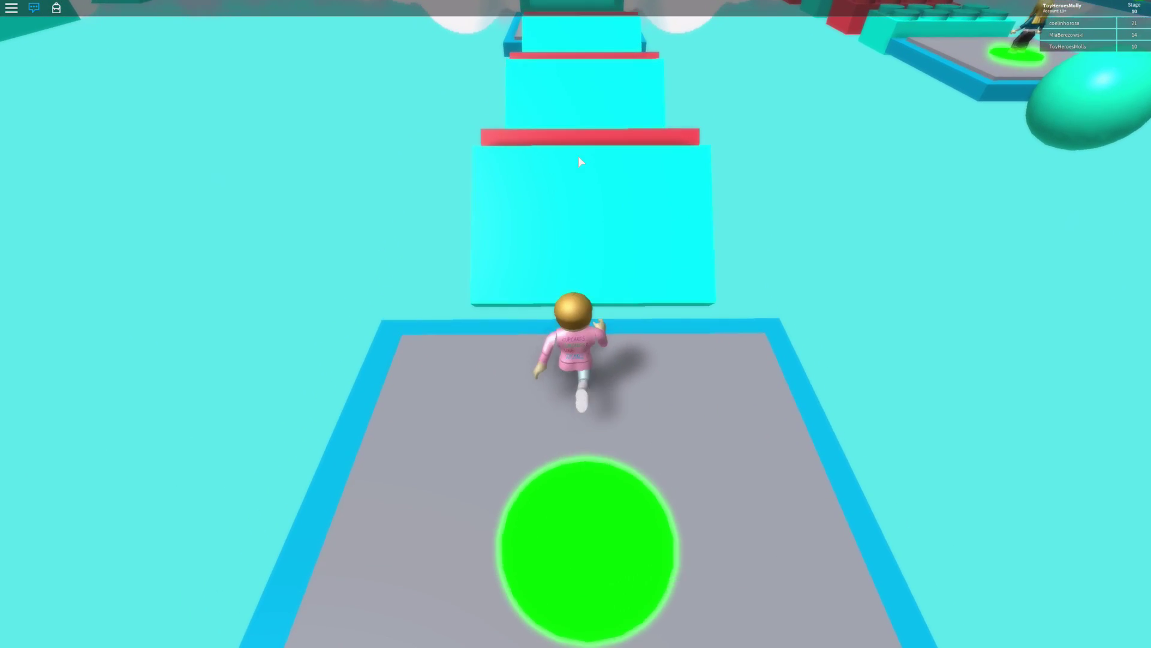
pyautogui.press('space')
pyautogui.press('w')
pyautogui.press('space')
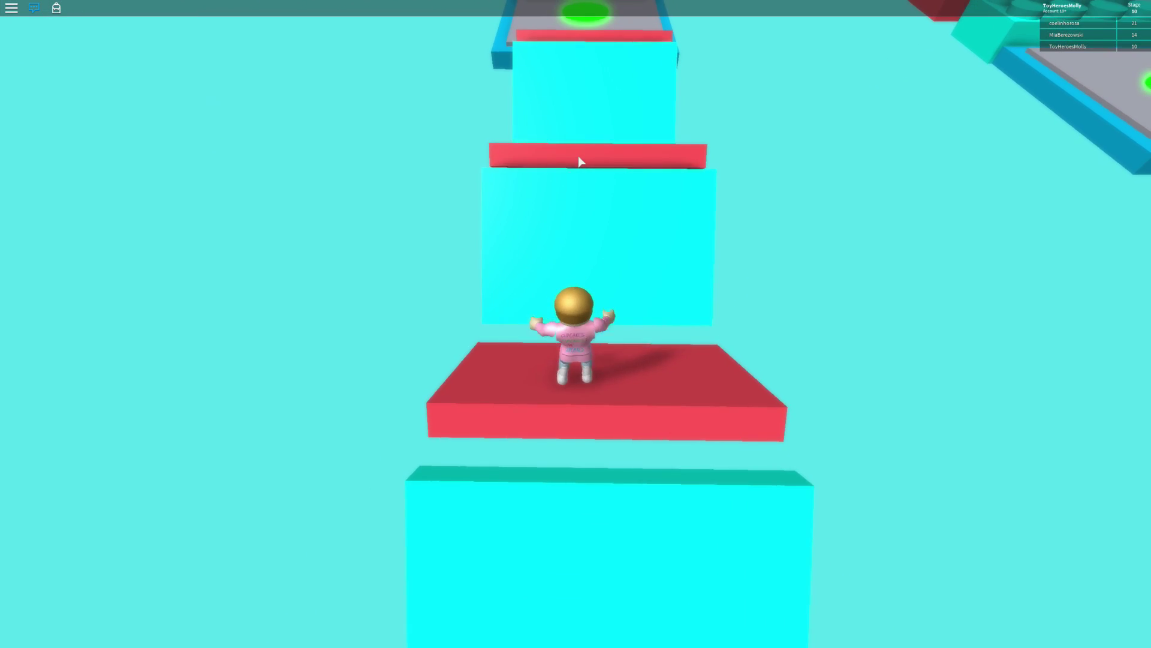
pyautogui.press('space')
pyautogui.press('w')
pyautogui.press('space')
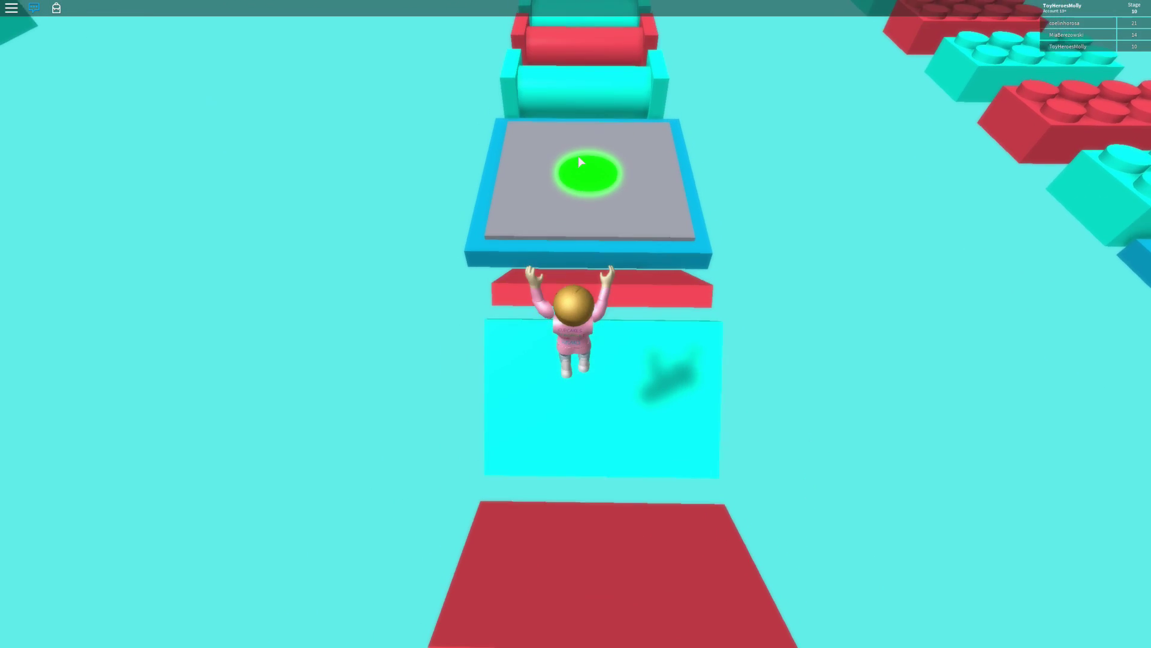
pyautogui.press('w')
pyautogui.press('space')
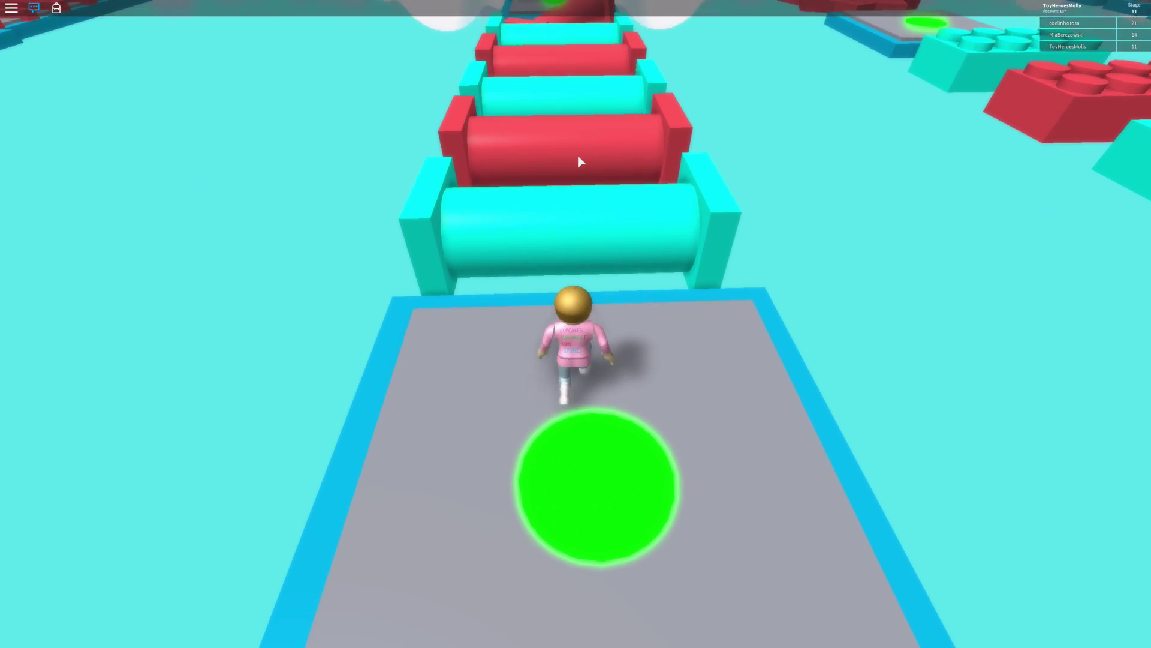
# Jump along the rollers and up the slanted red roller to the checkpoint platform
pyautogui.press('space')
pyautogui.press('w')
pyautogui.press('space')
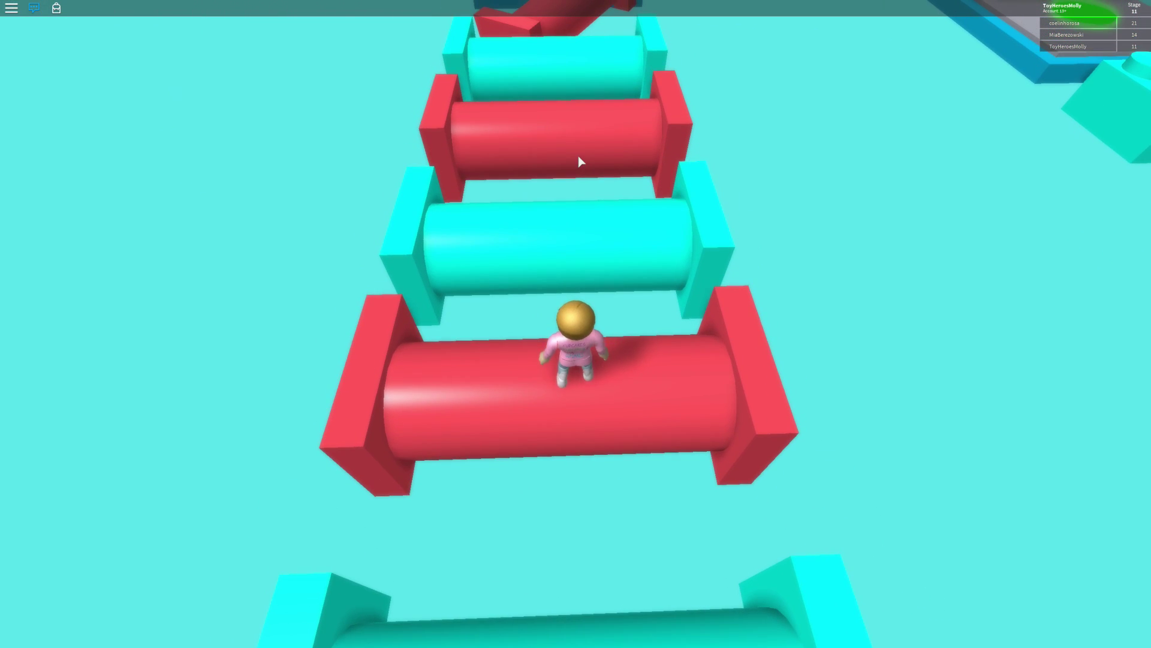
pyautogui.press('space')
pyautogui.press('space')
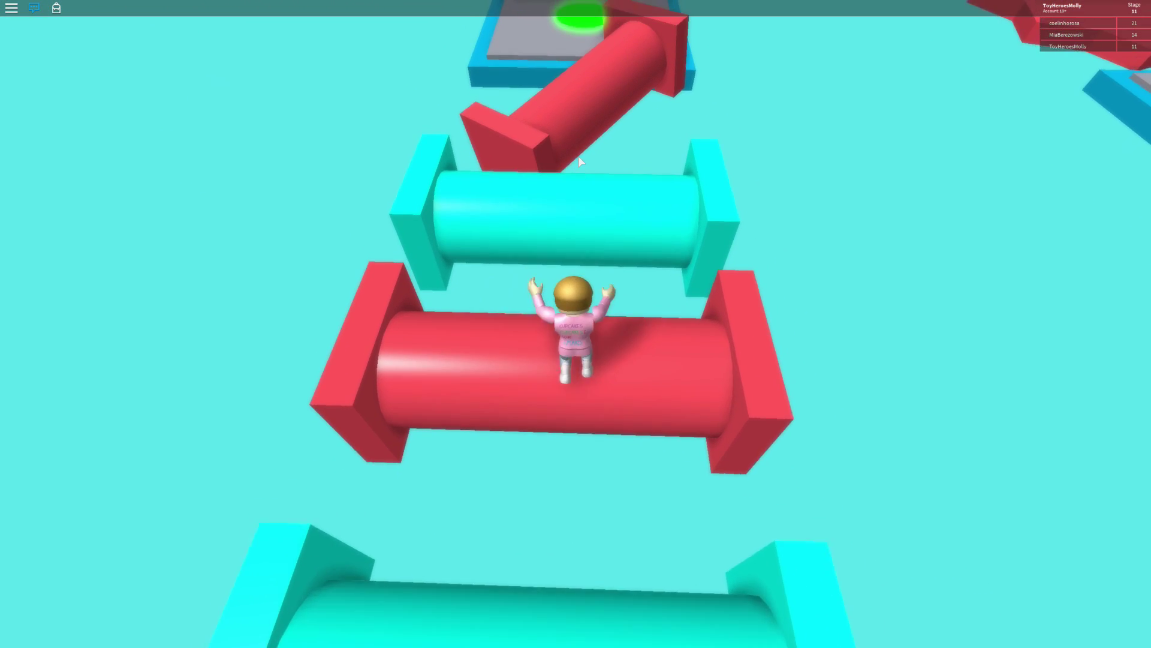
pyautogui.press('w')
pyautogui.press('space')
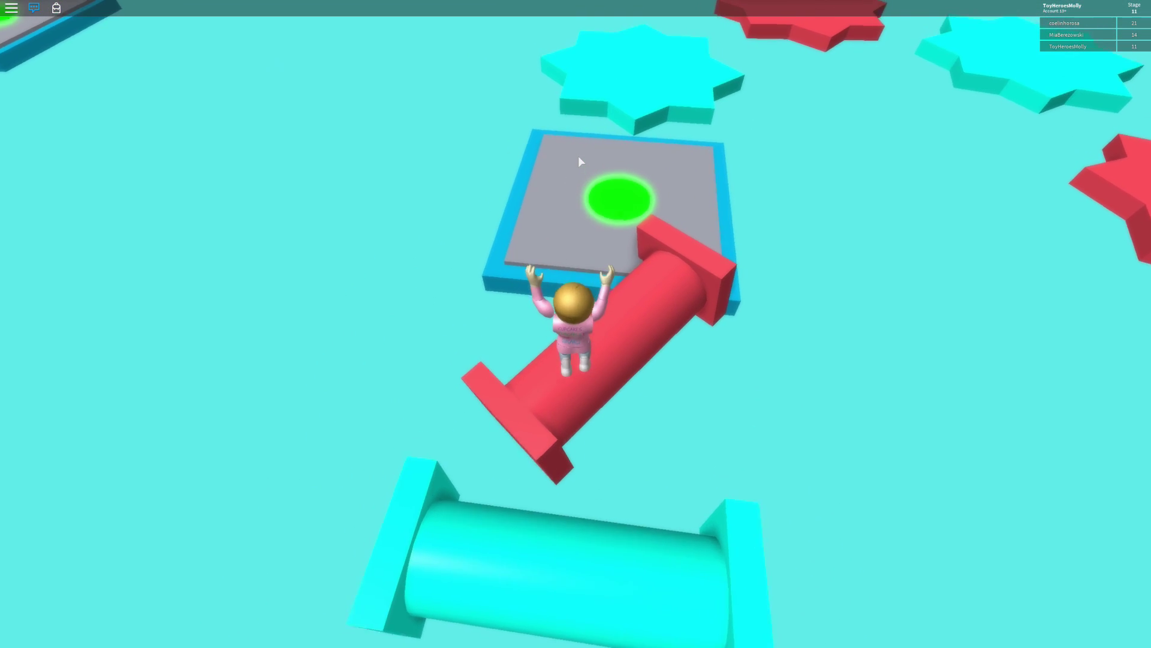
pyautogui.press('space')
# Hop across the alternating cyan and red star platforms to the checkpoint before the bricks
pyautogui.press('w')
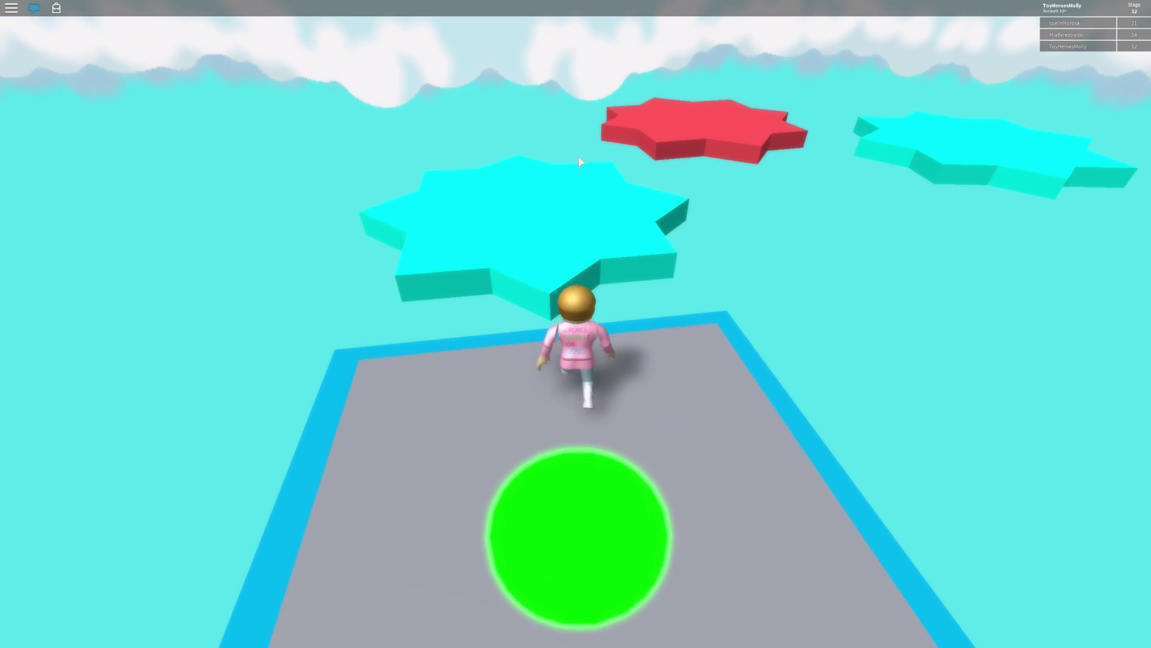
pyautogui.press('space')
pyautogui.press('w')
pyautogui.press('space')
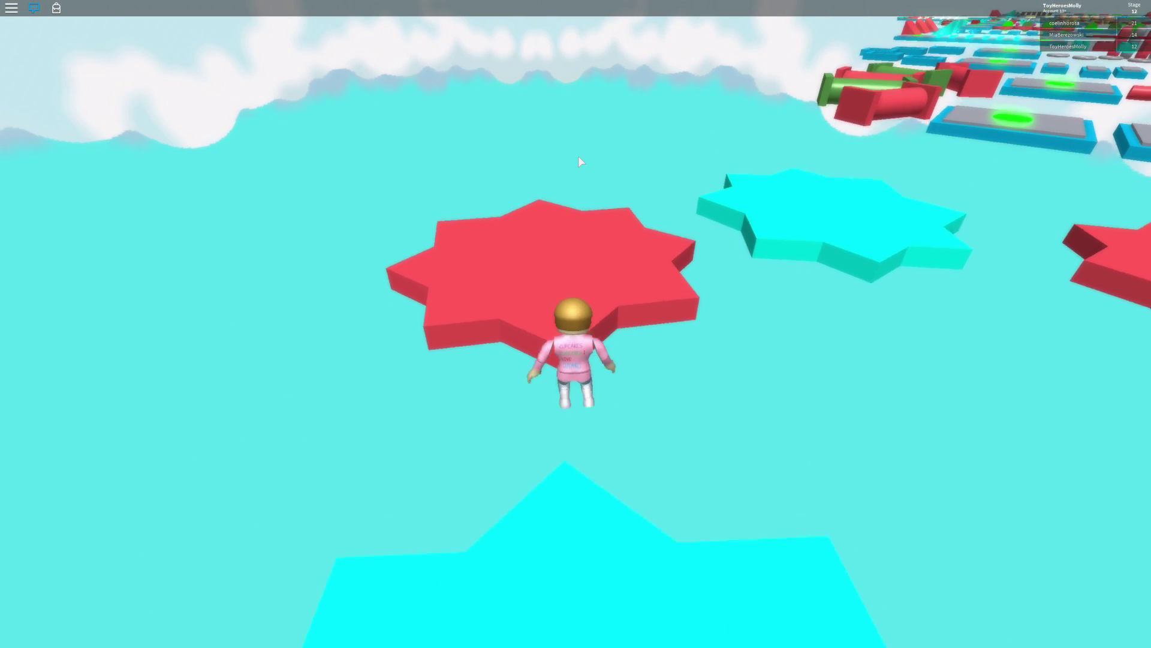
pyautogui.press('w')
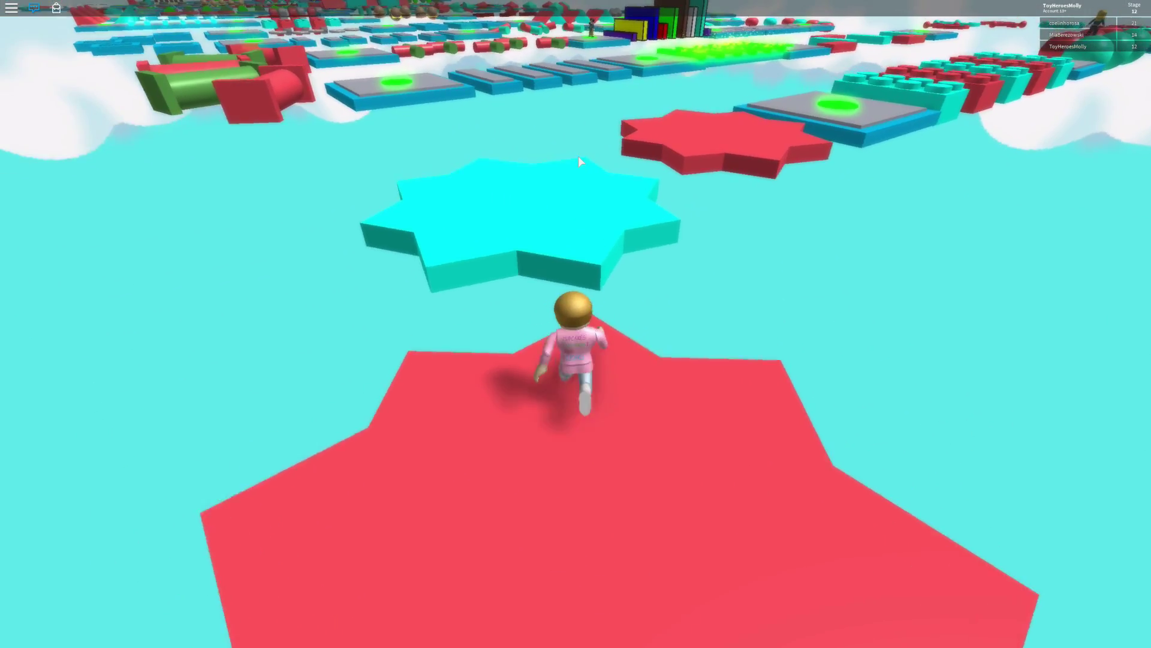
pyautogui.press('space')
pyautogui.press('w')
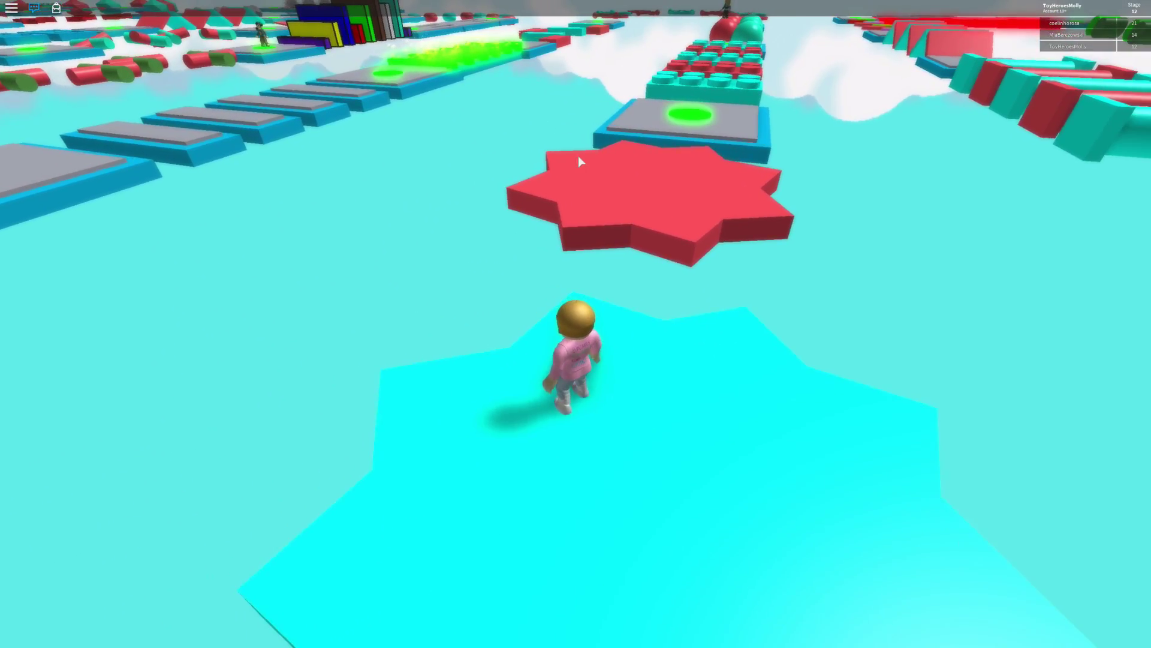
pyautogui.press('space')
pyautogui.press('w')
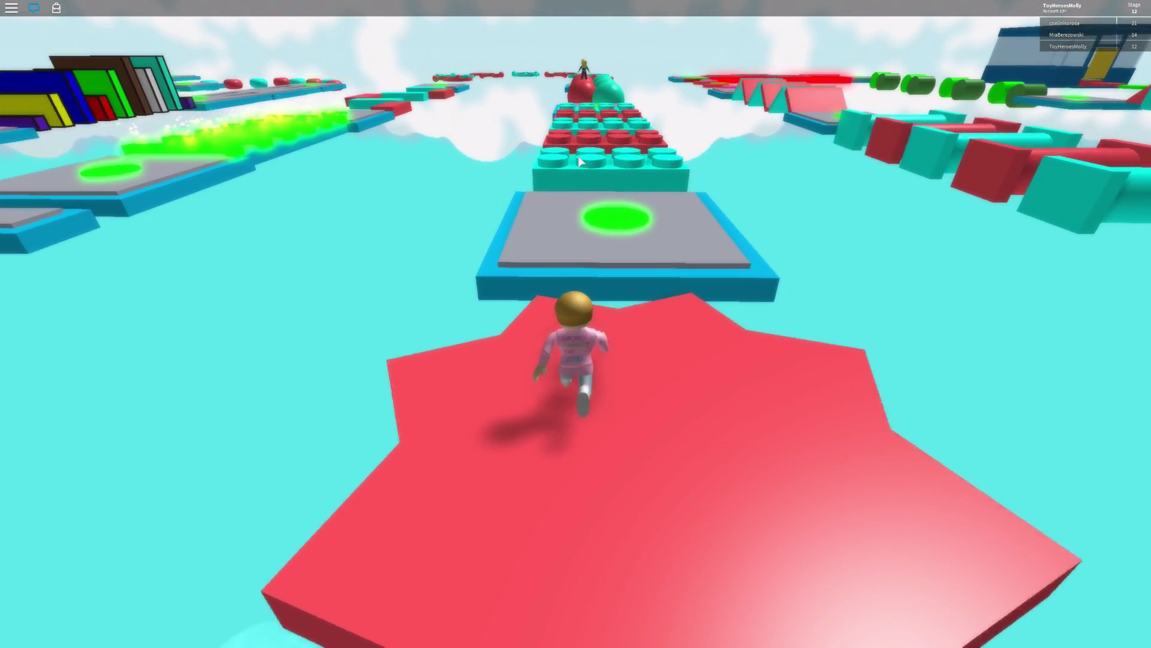
pyautogui.press('space')
# Hop up the cyan and red Lego brick steps
pyautogui.press('w')
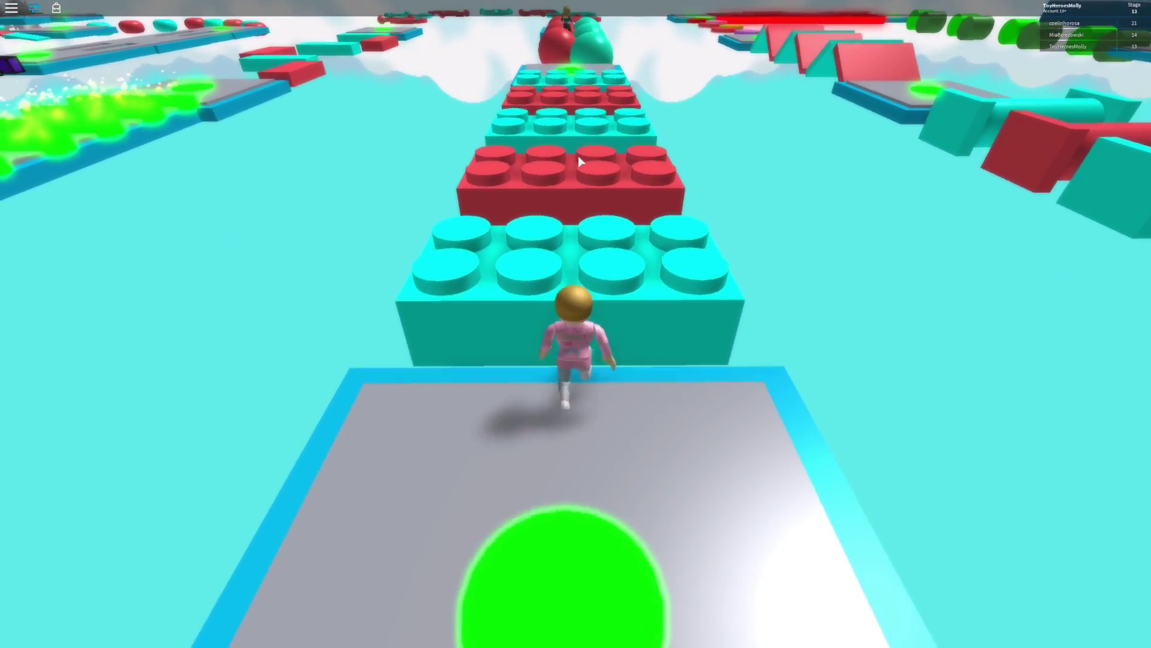
pyautogui.press('space')
pyautogui.press('w')
pyautogui.press('space')
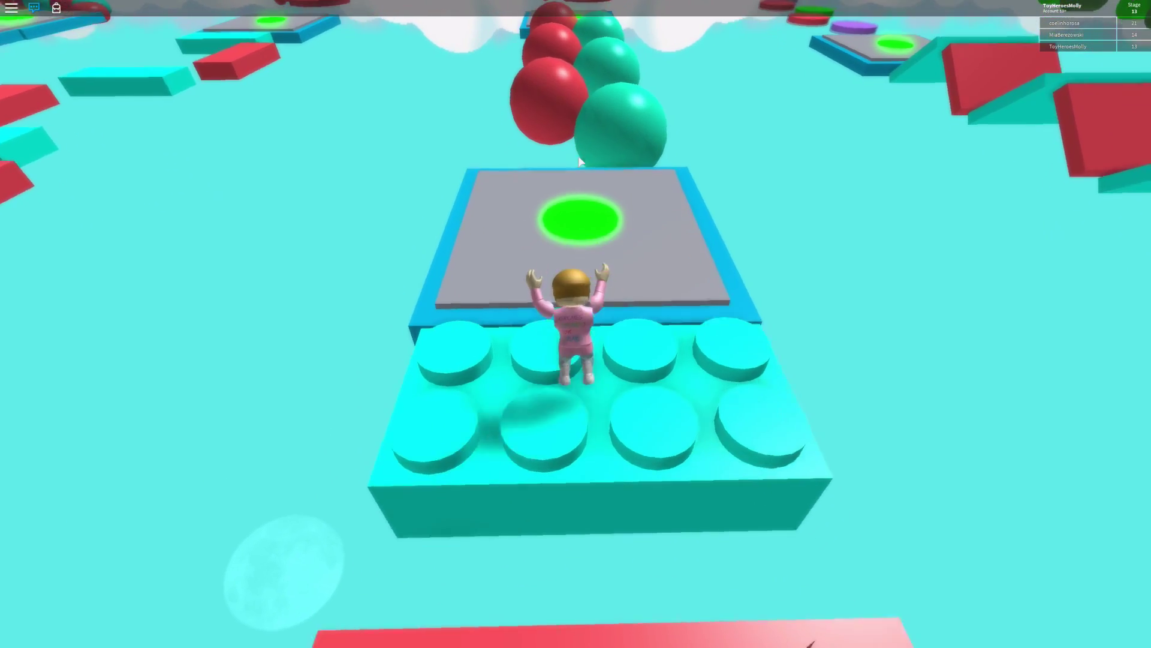
# Cross the row of cyan and red balls onto the checkpoint pad beside the anchors
pyautogui.press('w')
pyautogui.press('space')
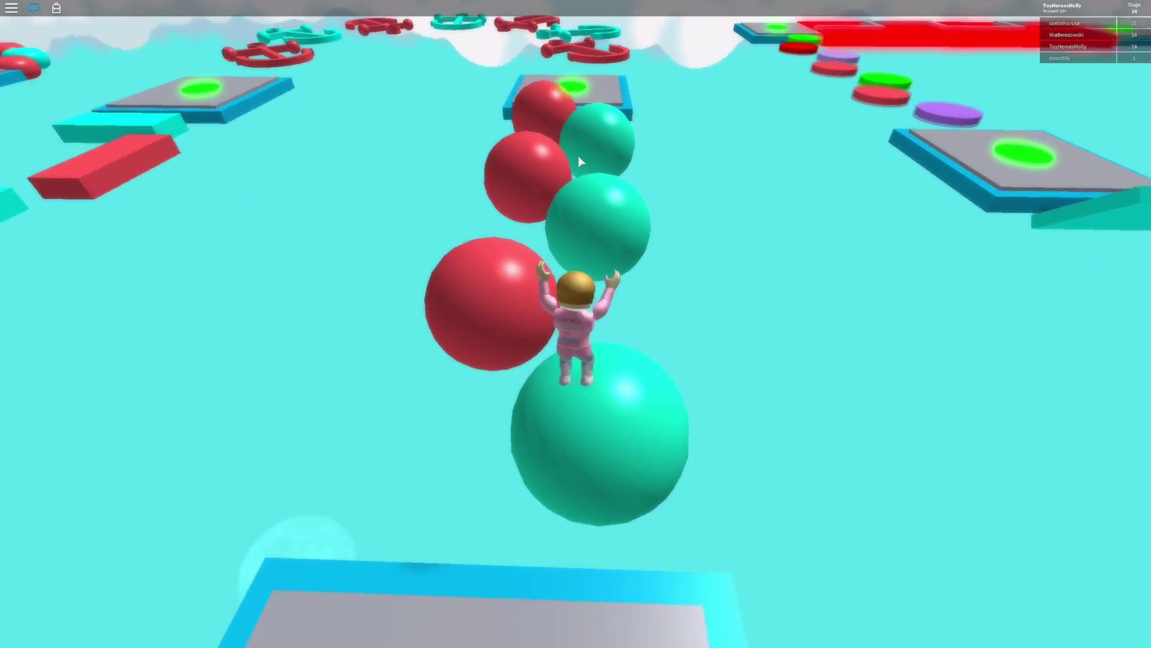
pyautogui.press('w')
pyautogui.press('space')
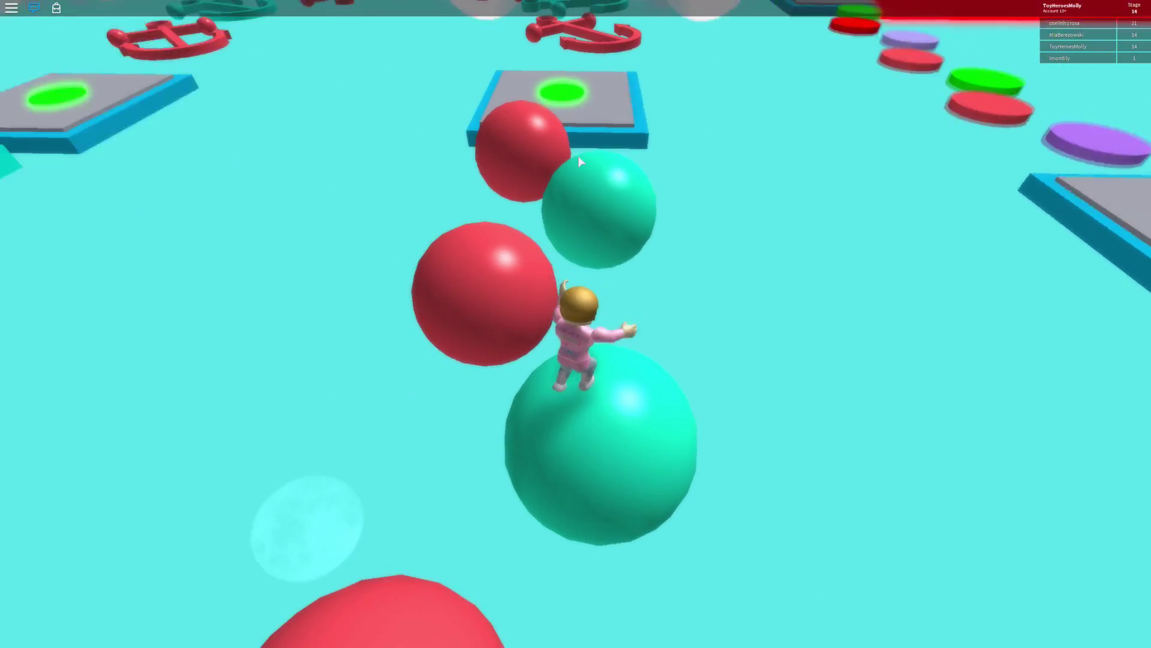
pyautogui.press('w')
pyautogui.press('space')
pyautogui.press('space')
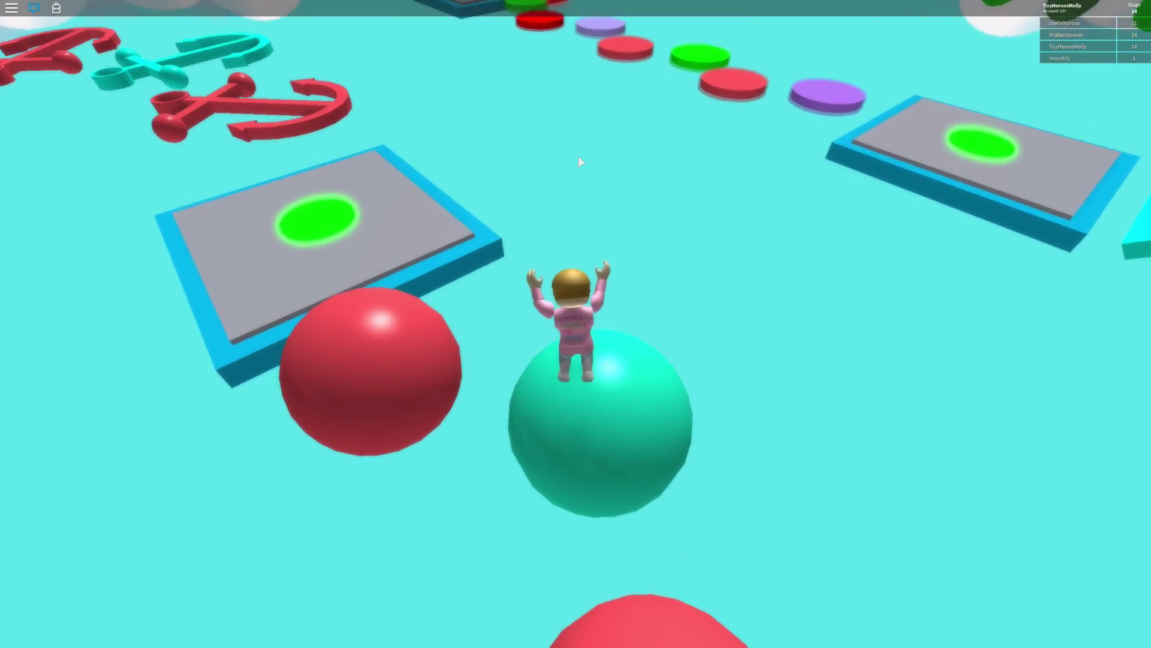
pyautogui.press('w')
pyautogui.press('space')
pyautogui.press('space')
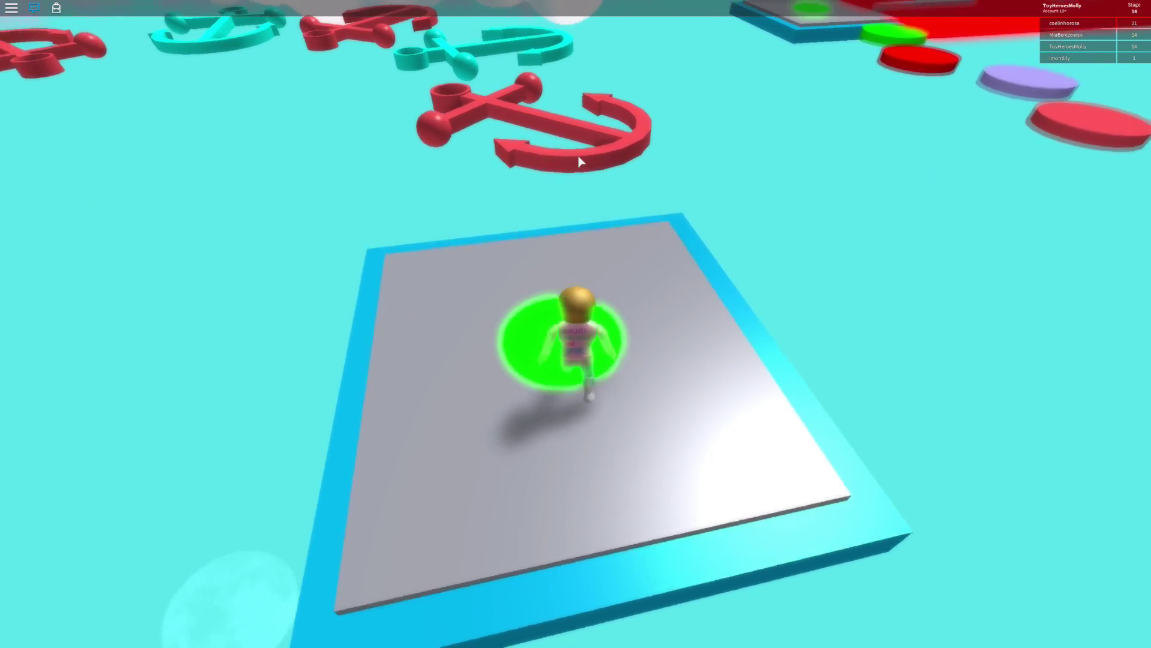
# Cross the large red anchor and jump to the next cyan and red anchors
pyautogui.press('w')
pyautogui.press('space')
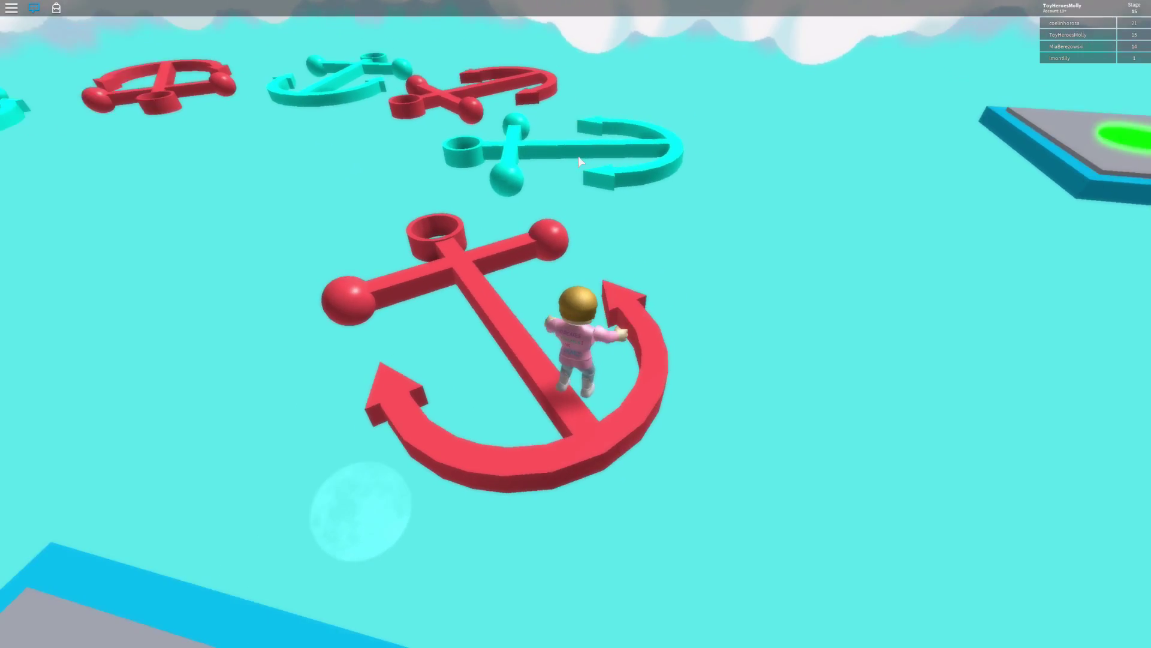
pyautogui.press('w')
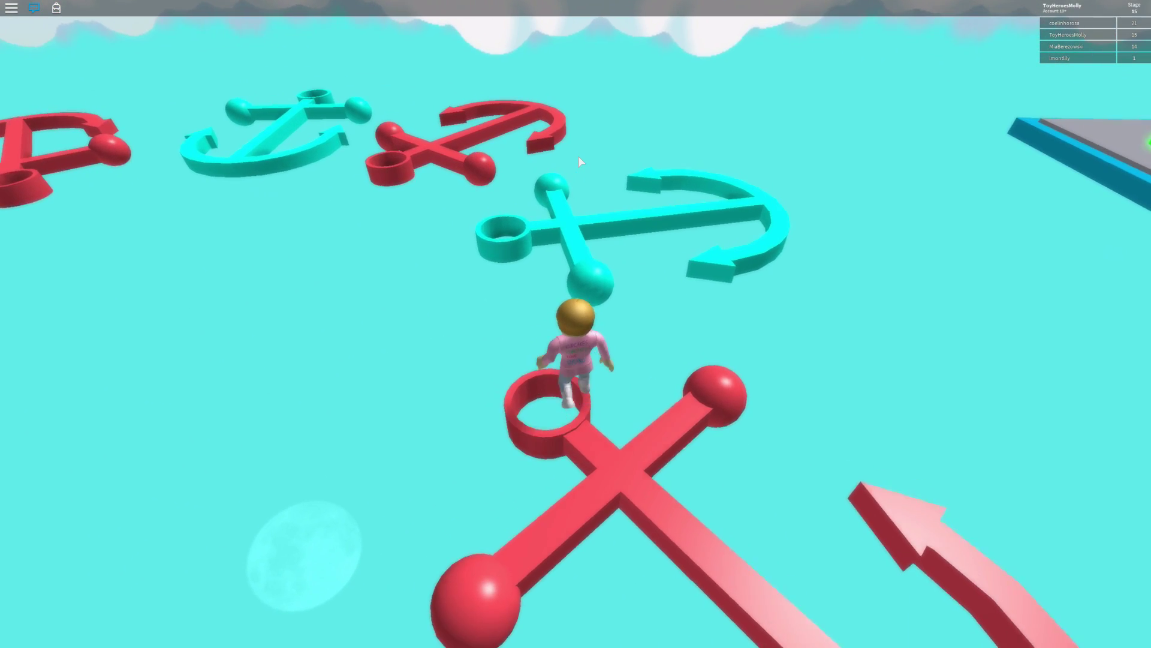
pyautogui.press('w')
pyautogui.press('space')
pyautogui.press('space')
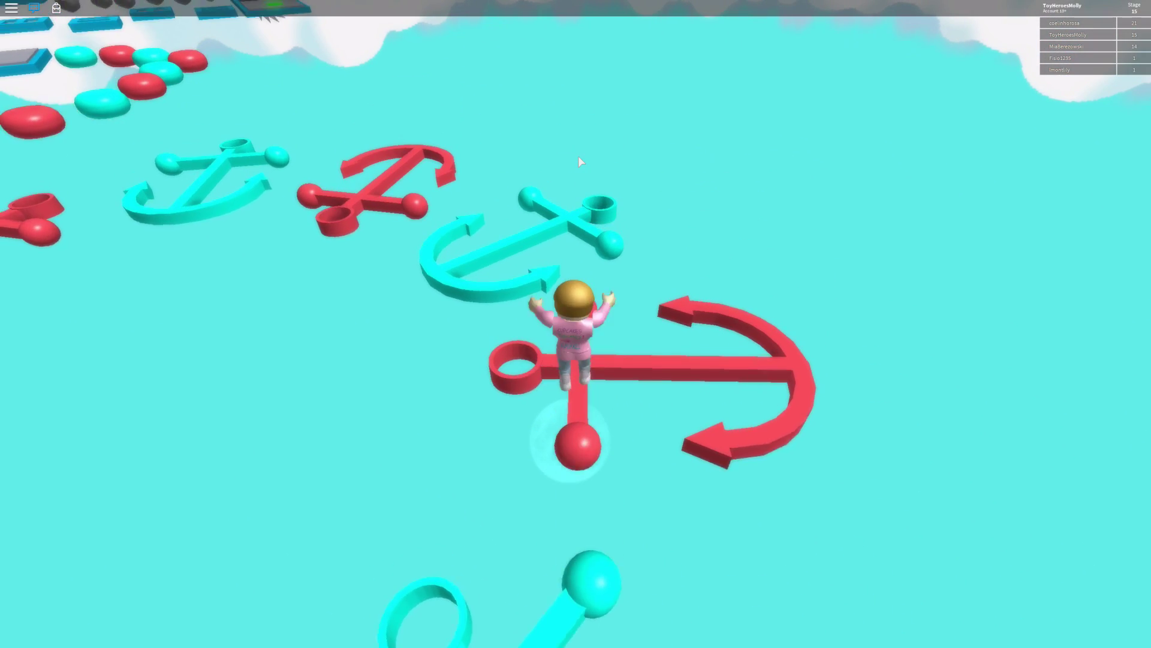
pyautogui.press('w')
pyautogui.press('space')
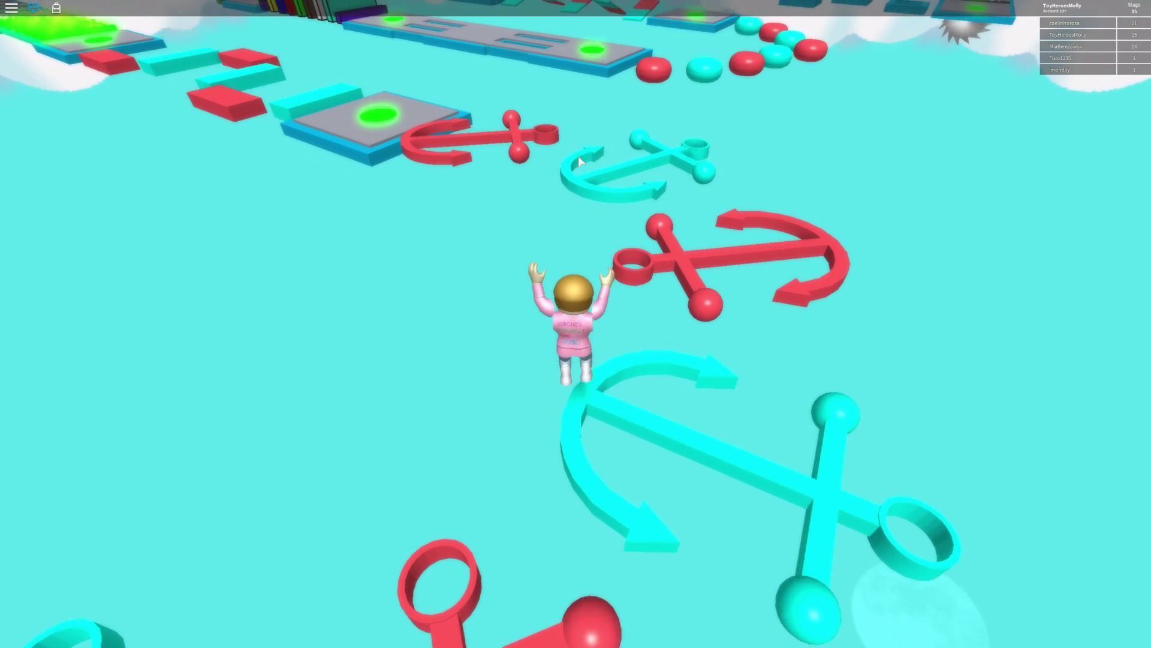
# Cross the remaining cyan and red anchors to the grey checkpoint platform
pyautogui.press('w')
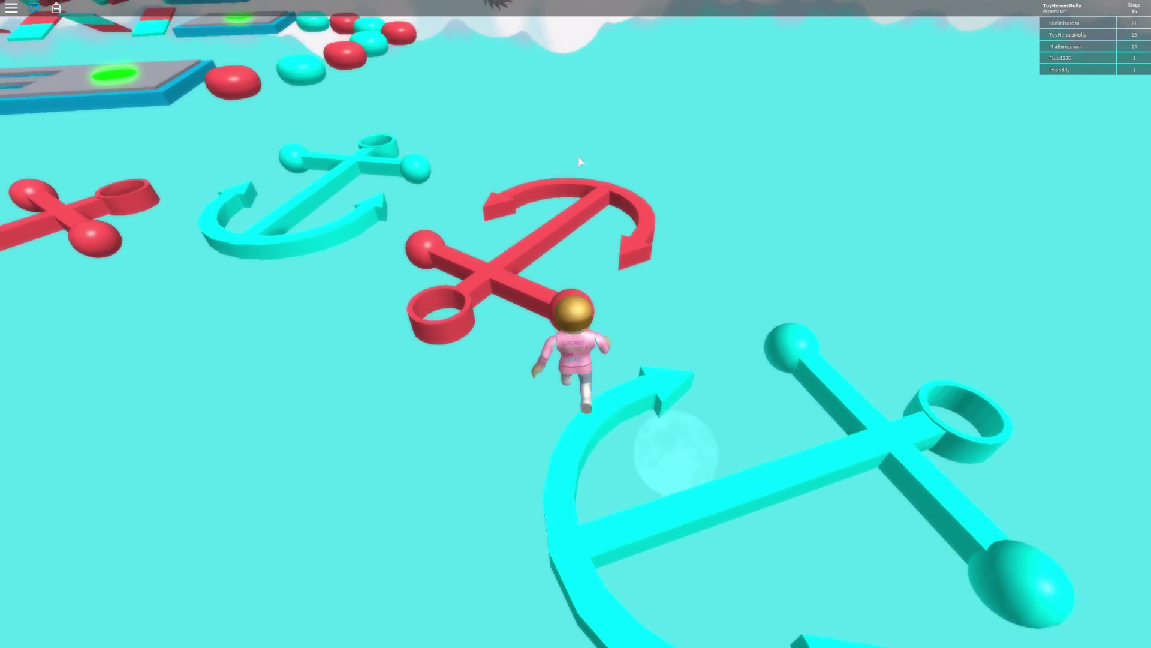
pyautogui.press('w')
pyautogui.press('space')
pyautogui.press('space')
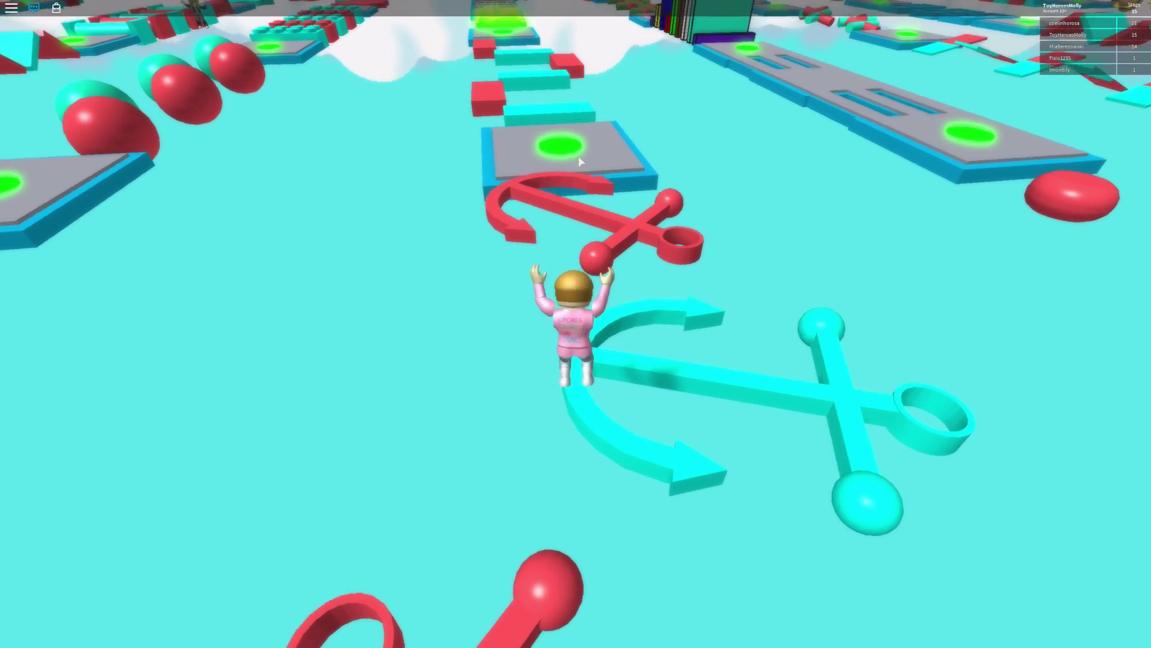
pyautogui.press('w')
pyautogui.press('space')
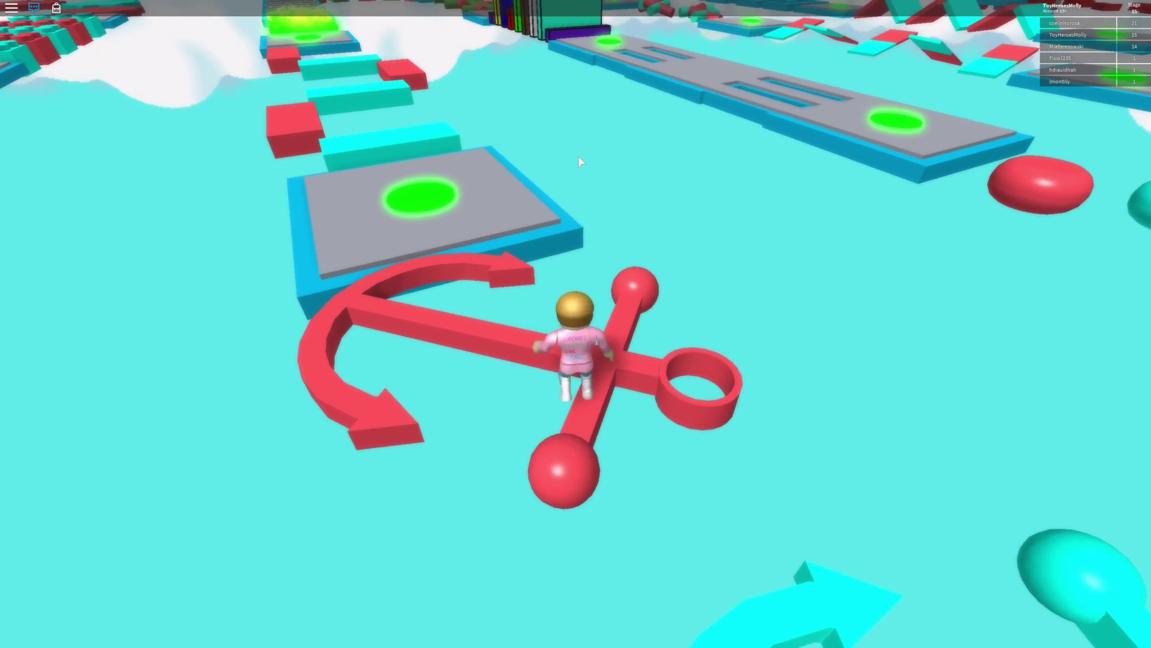
pyautogui.press('w')
pyautogui.press('w')
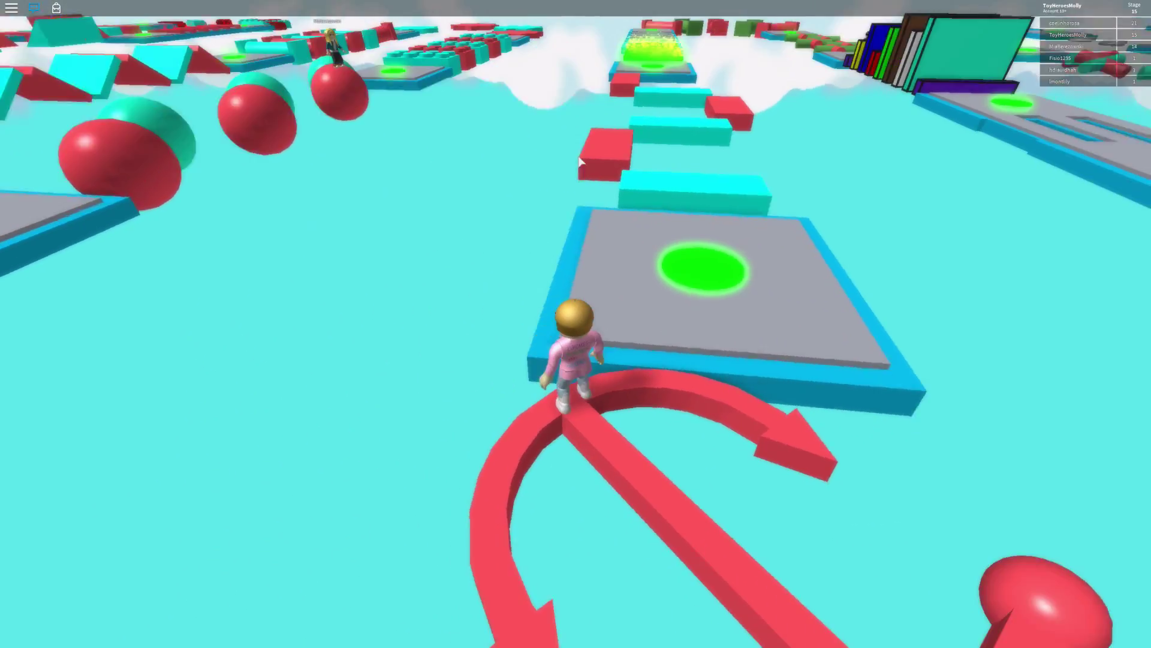
# Cross the grey checkpoint platform and jump onto the first red block
pyautogui.press('space')
pyautogui.press('w')
pyautogui.press('w')
pyautogui.press('space')
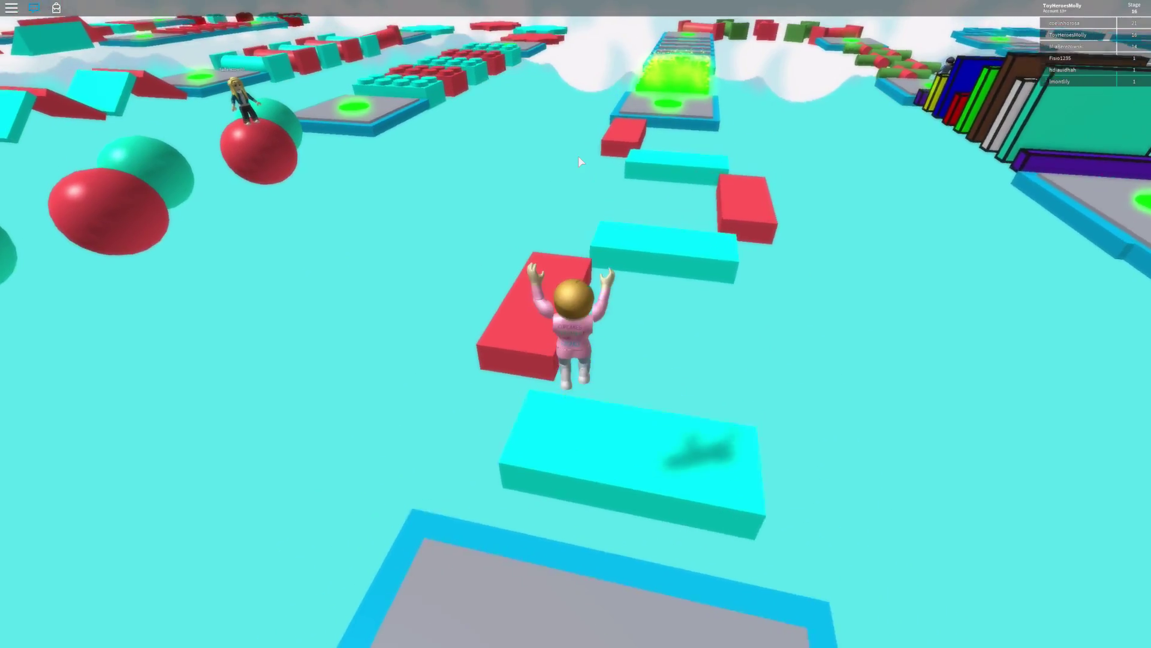
pyautogui.press('w')
pyautogui.press('w')
pyautogui.press('w')
pyautogui.press('w')
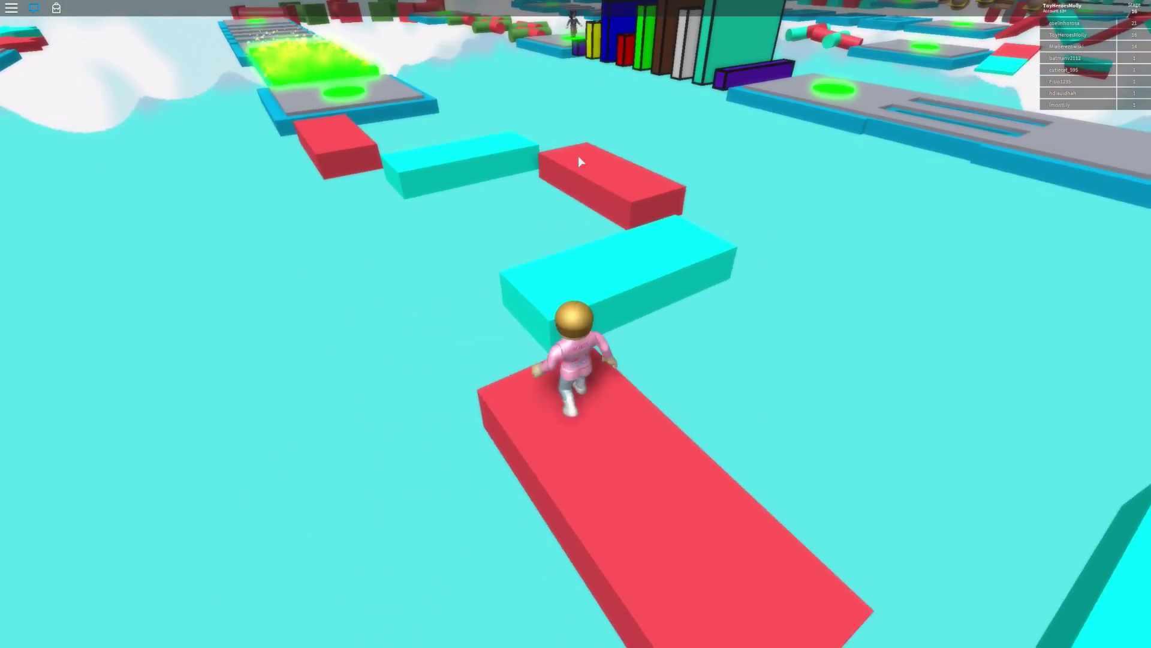
# Hop from the red block to a cyan block, another red block, then the next cyan block
pyautogui.press('space')
pyautogui.press('w')
pyautogui.press('space')
pyautogui.press('w')
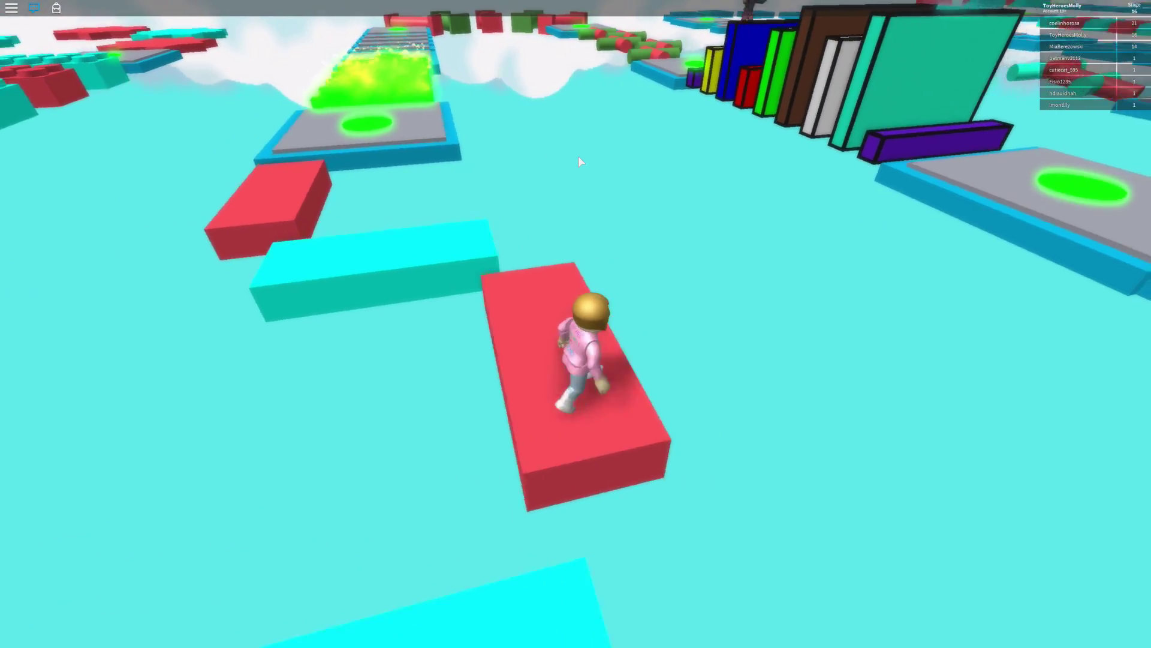
pyautogui.press('w')
pyautogui.press('space')
pyautogui.press('w')
pyautogui.press('w')
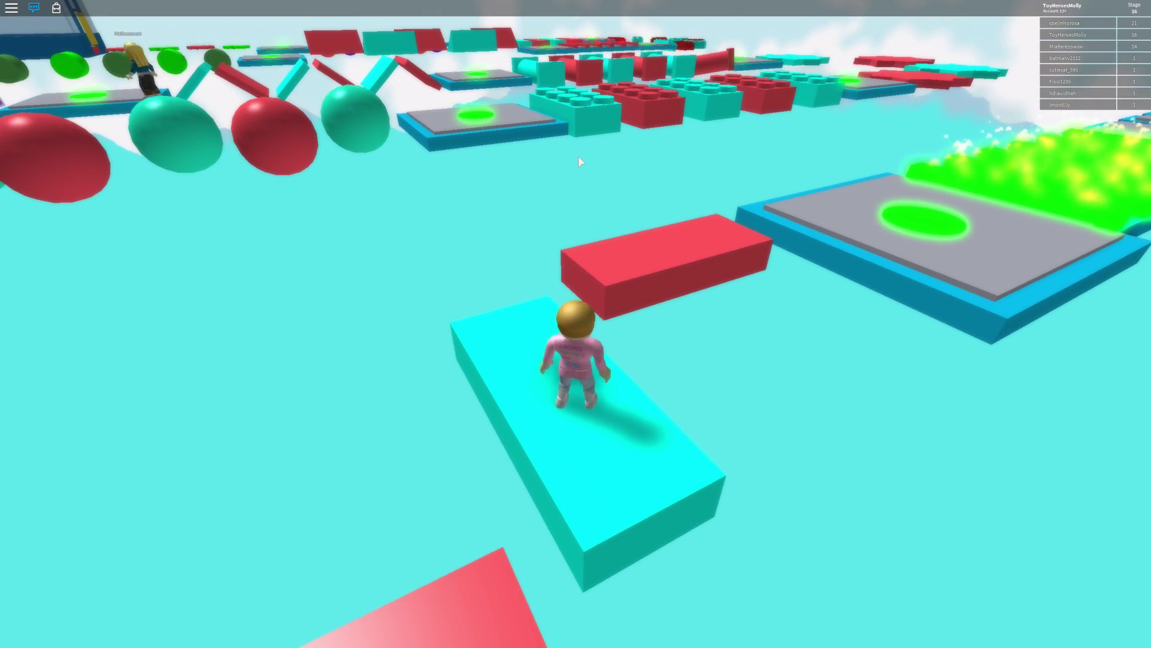
# Jump from the cyan block onto the red block and face the grey platform ahead
pyautogui.press('w')
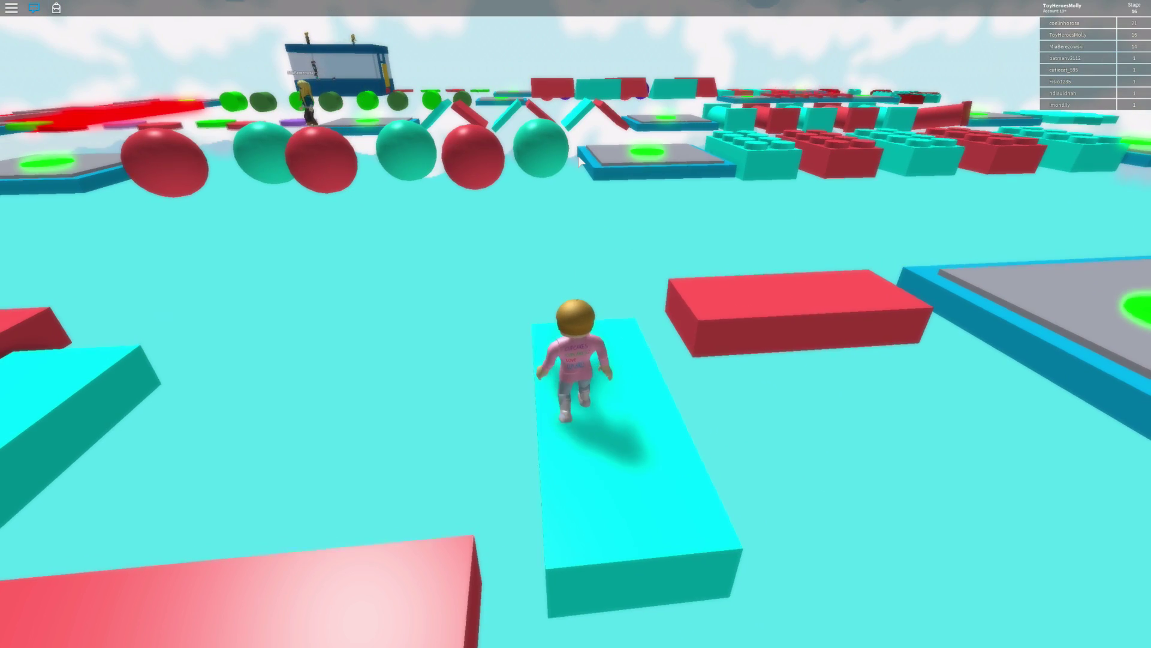
pyautogui.press('w')
pyautogui.press('w')
pyautogui.press('space')
pyautogui.press('w')
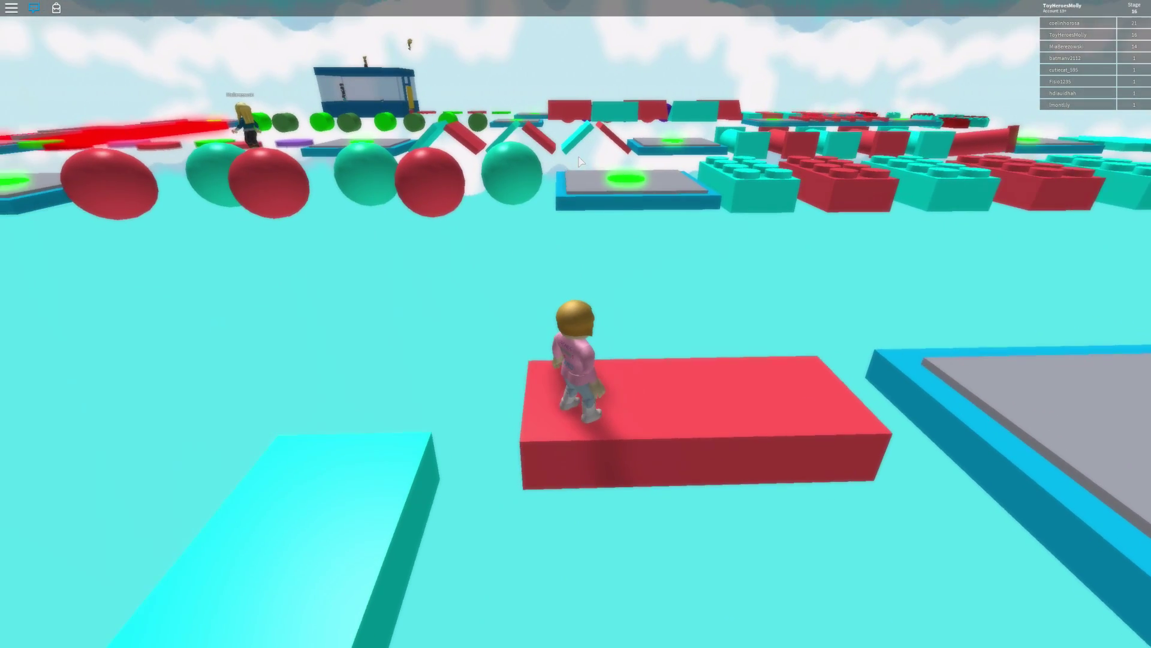
pyautogui.press('Left')
pyautogui.press('w')
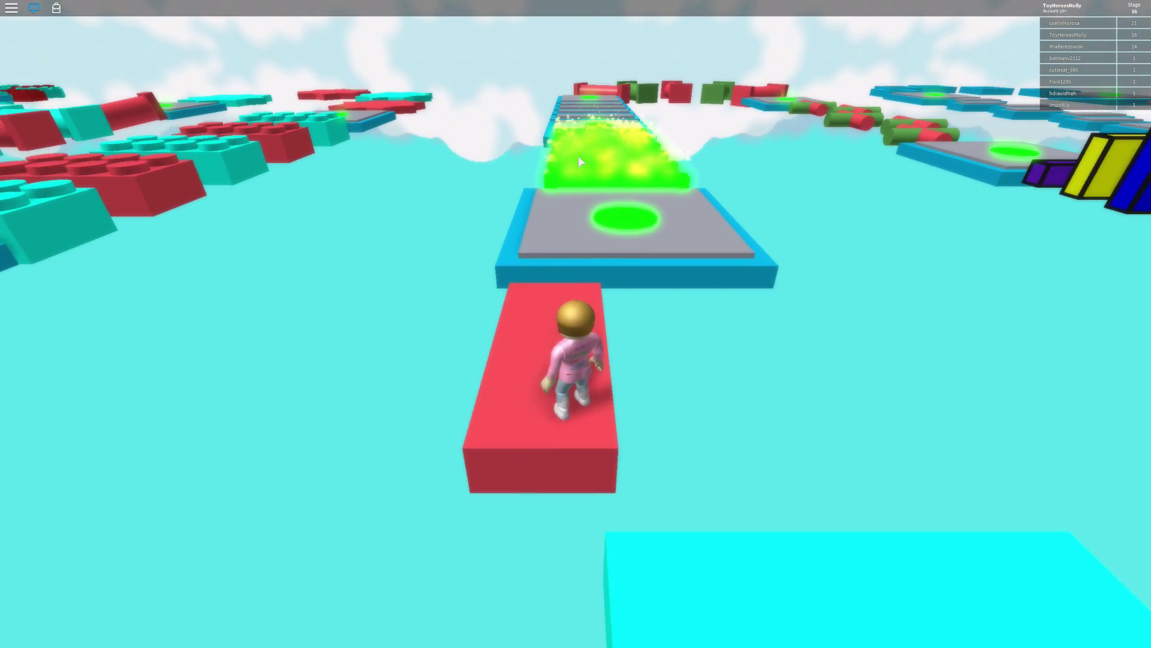
# Climb the glowing green stairs onto the green circle pad
pyautogui.press('w')
pyautogui.press('w')
pyautogui.press('w')
pyautogui.press('w')
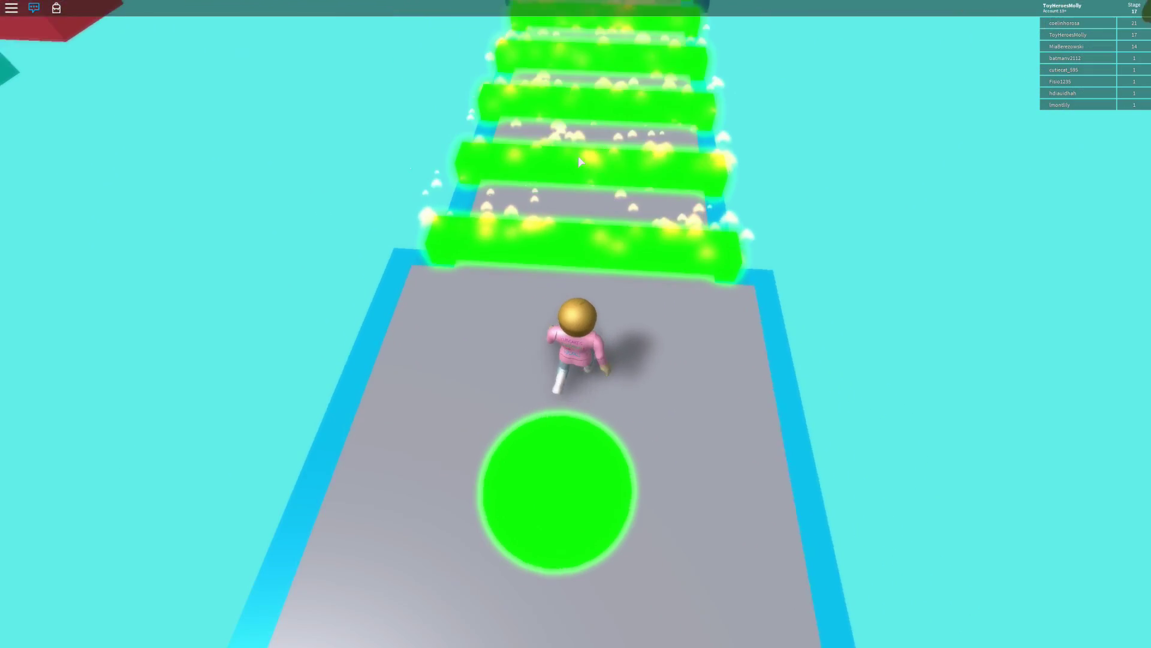
pyautogui.press('w')
pyautogui.press('w')
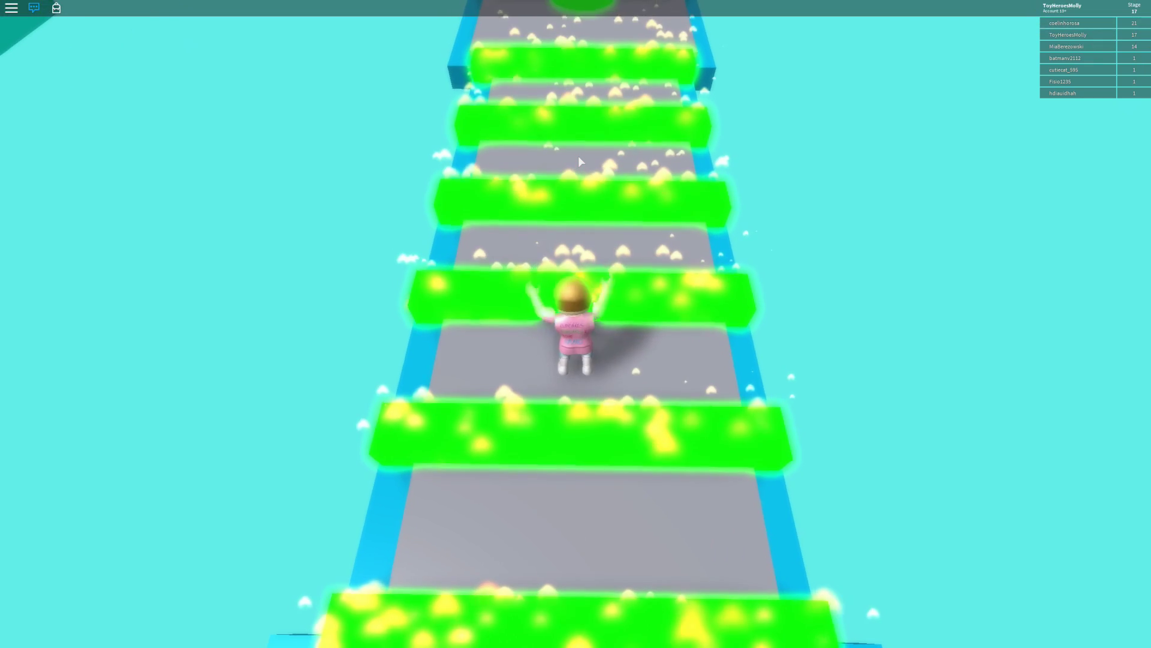
pyautogui.press('w')
pyautogui.press('w')
pyautogui.press('w')
pyautogui.press('w')
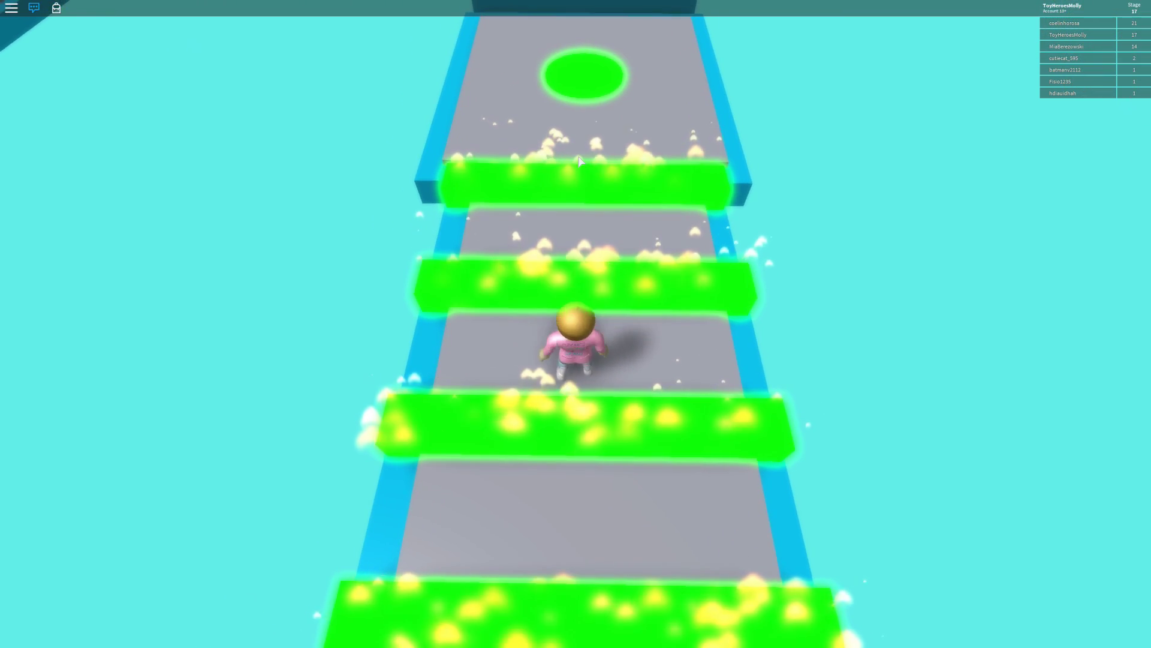
pyautogui.press('w')
pyautogui.press('w')
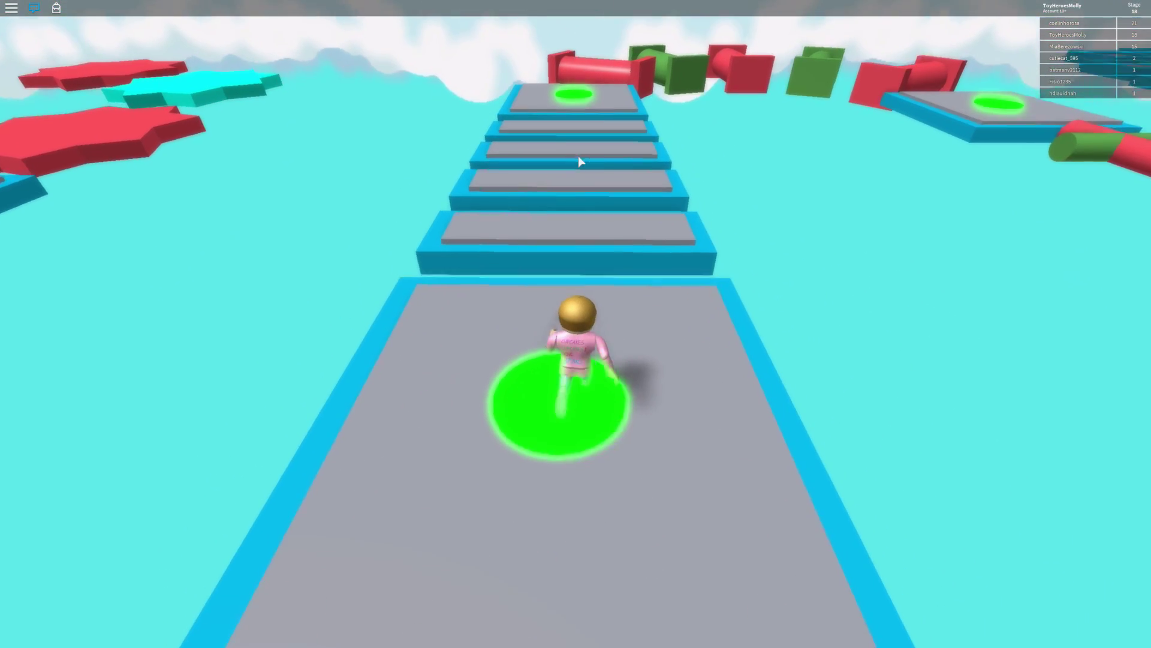
# Jump up the grey steps onto the next green circle pad
pyautogui.press('w')
pyautogui.press('space')
pyautogui.press('w')
pyautogui.press('space')
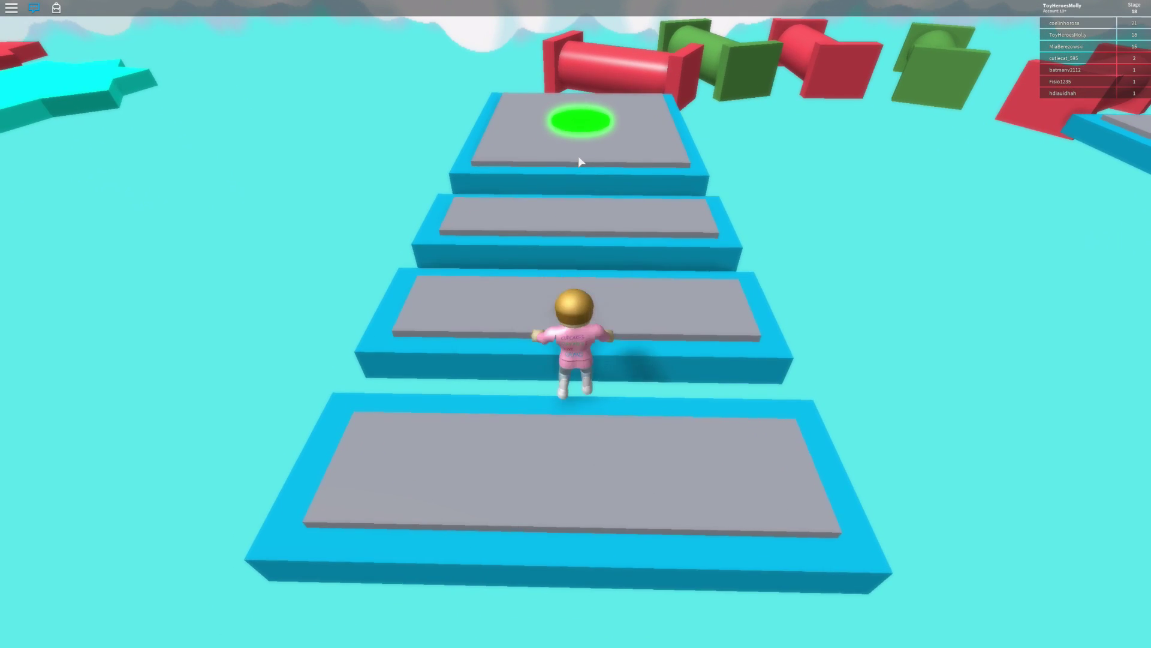
pyautogui.press('w')
pyautogui.press('w')
pyautogui.press('space')
pyautogui.press('w')
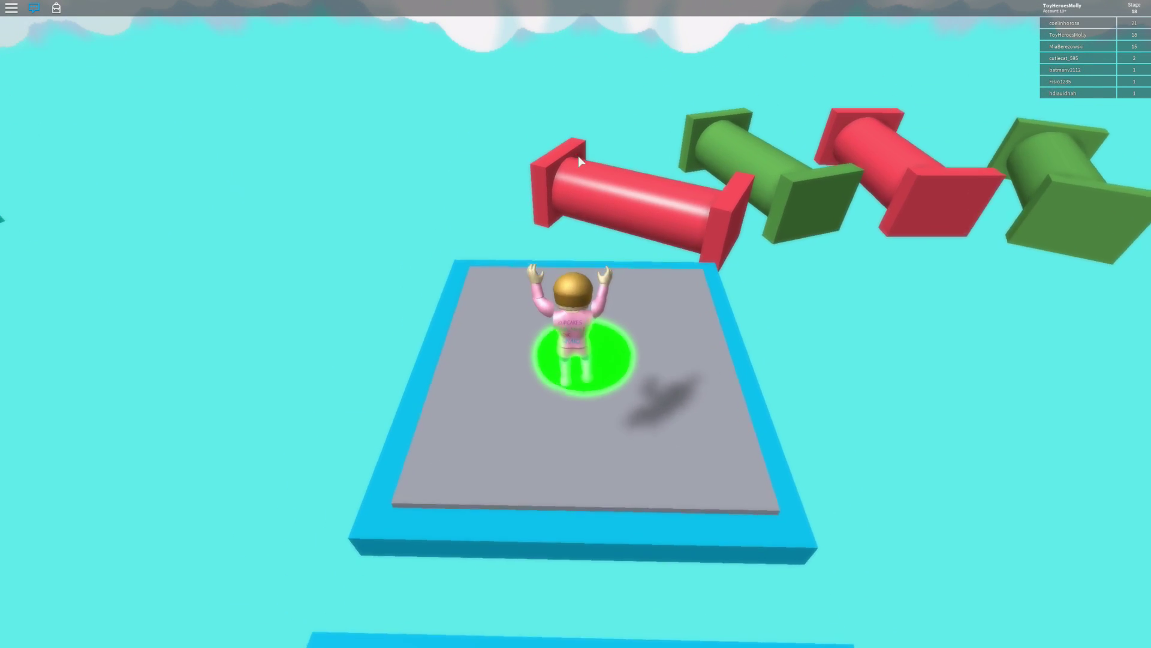
# Jump across the red and green pipes onto the grey checkpoint platform
pyautogui.press('w')
pyautogui.press('space')
pyautogui.press('w')
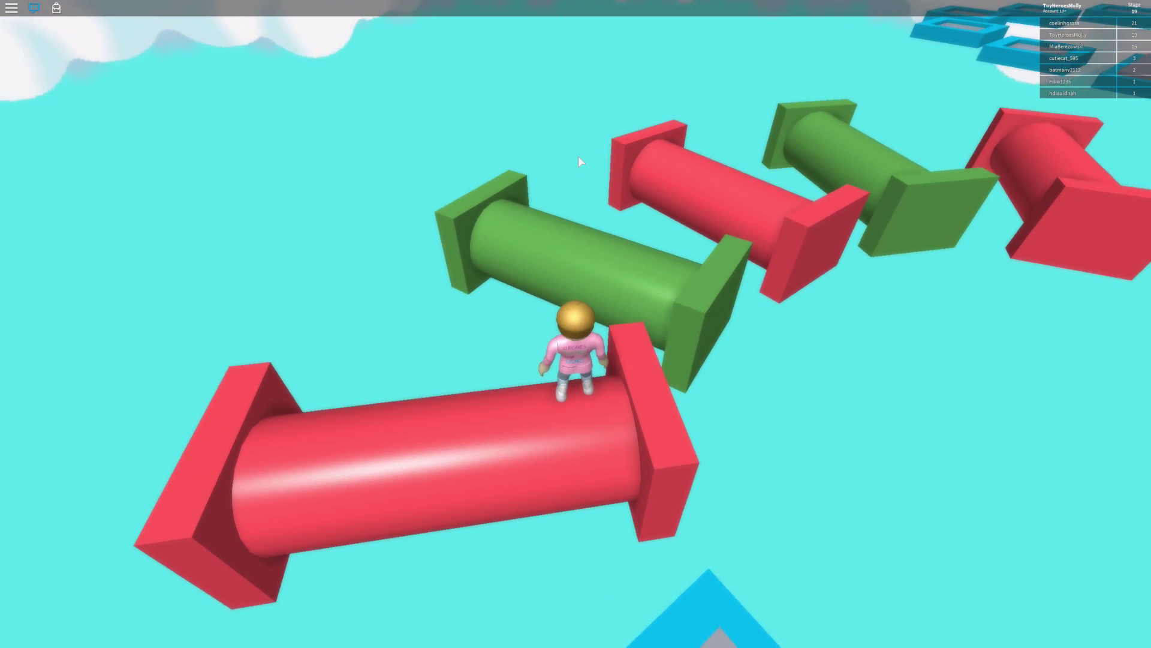
pyautogui.press('space')
pyautogui.press('w')
pyautogui.press('space')
pyautogui.press('w')
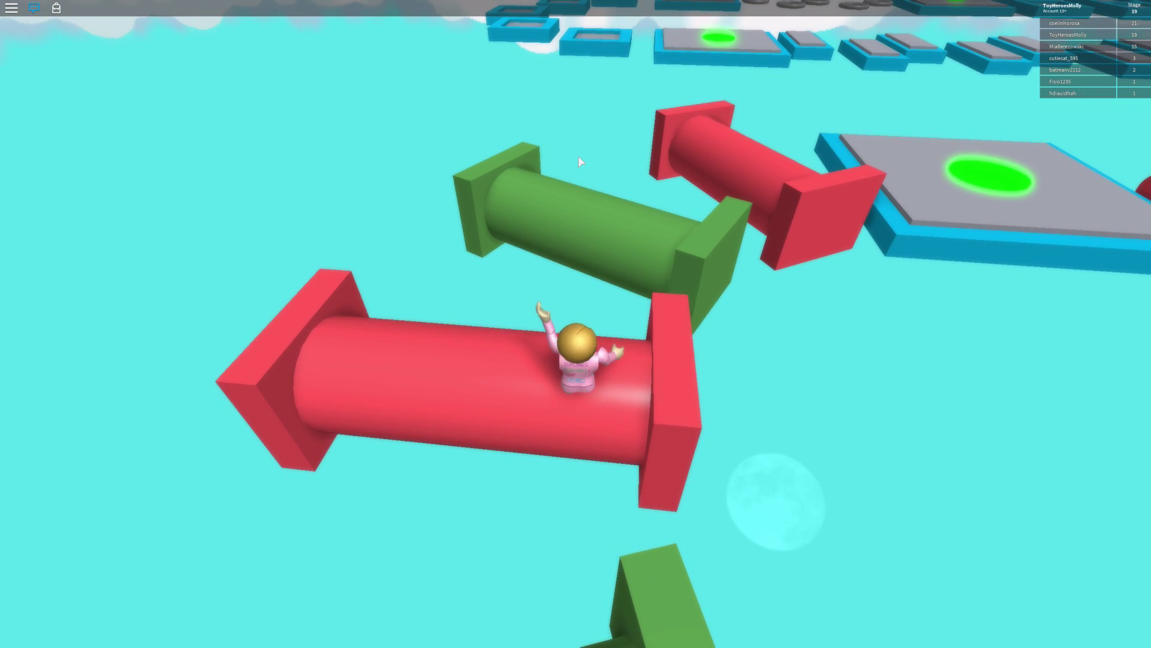
pyautogui.press('w')
pyautogui.press('space')
pyautogui.press('w')
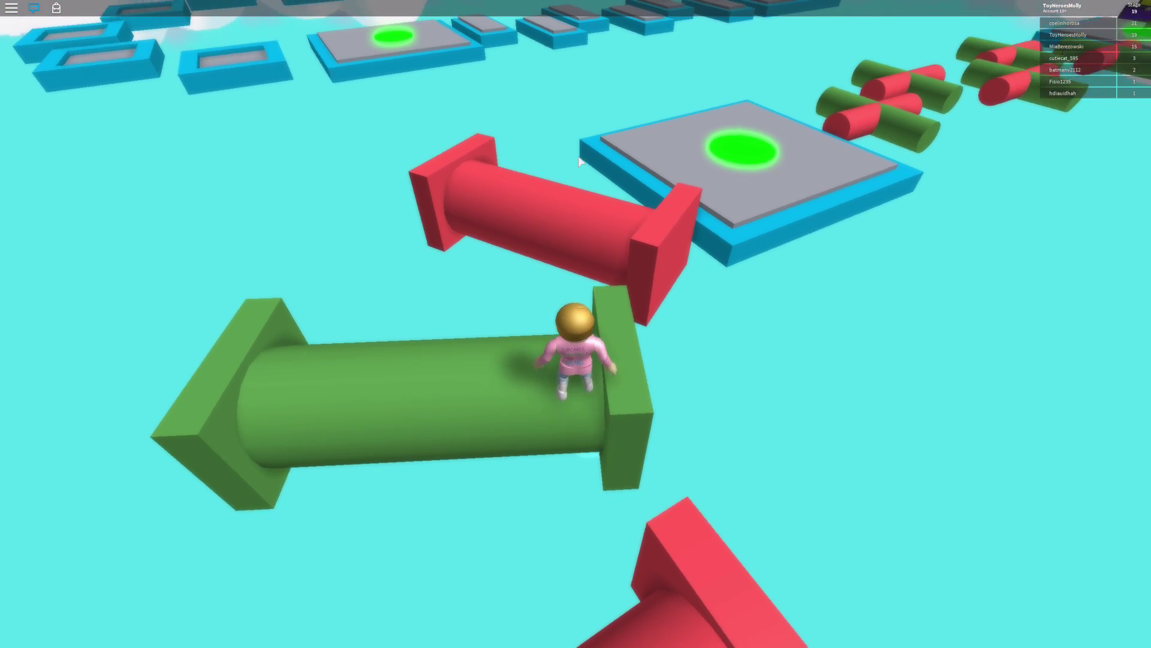
pyautogui.press('w')
pyautogui.press('space')
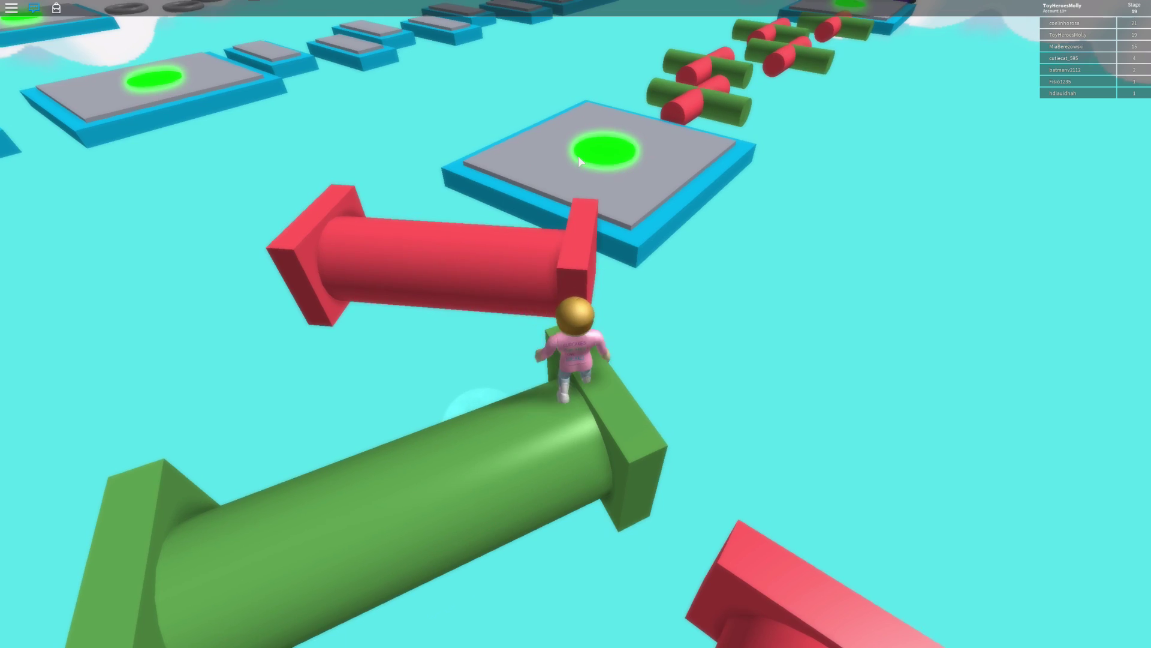
pyautogui.press('w')
pyautogui.press('w')
pyautogui.press('w')
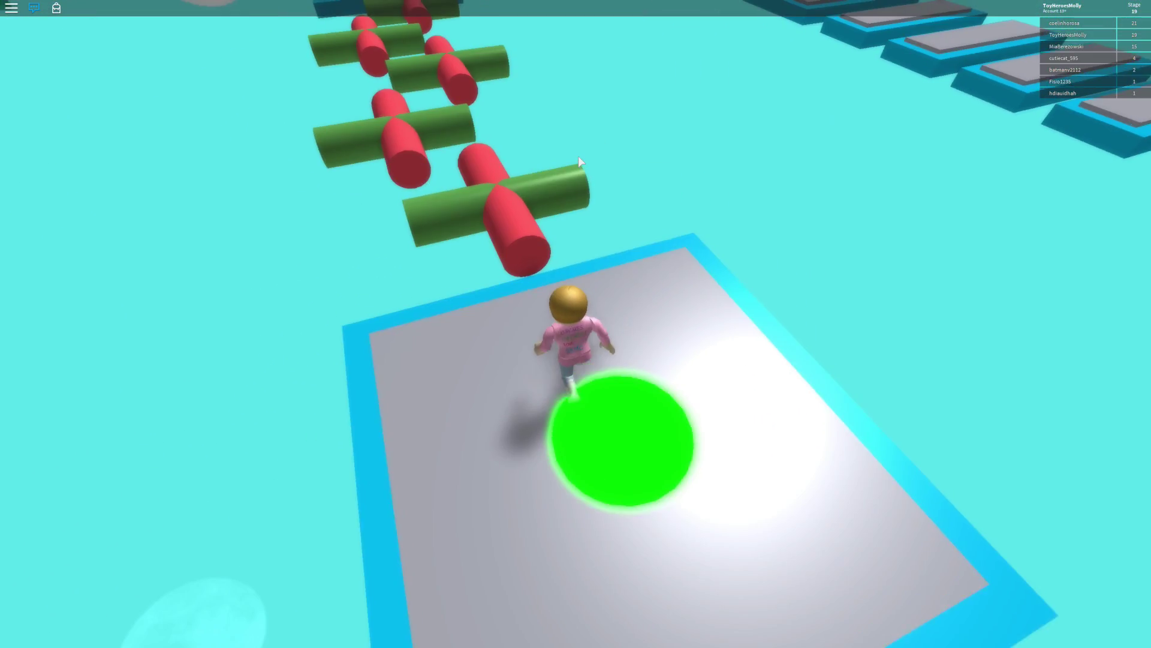
# Cross the red and green cross obstacles and jump toward the purple block
pyautogui.press('space')
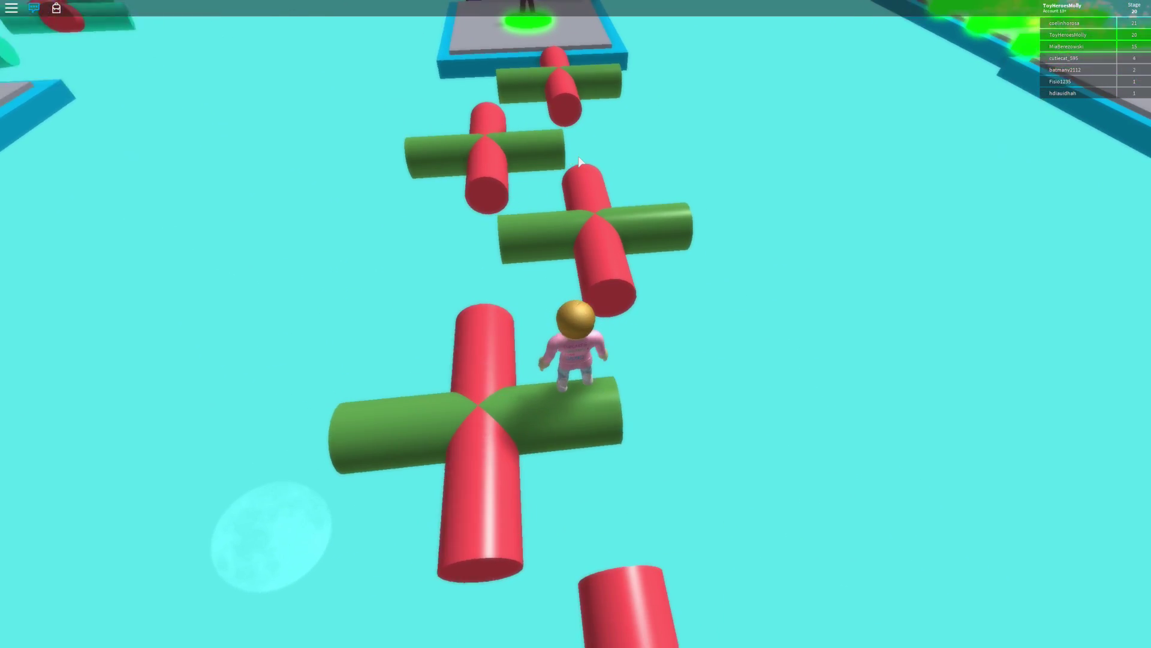
pyautogui.press('w')
pyautogui.moveTo(578, 161); pyautogui.dragTo(578, 160)
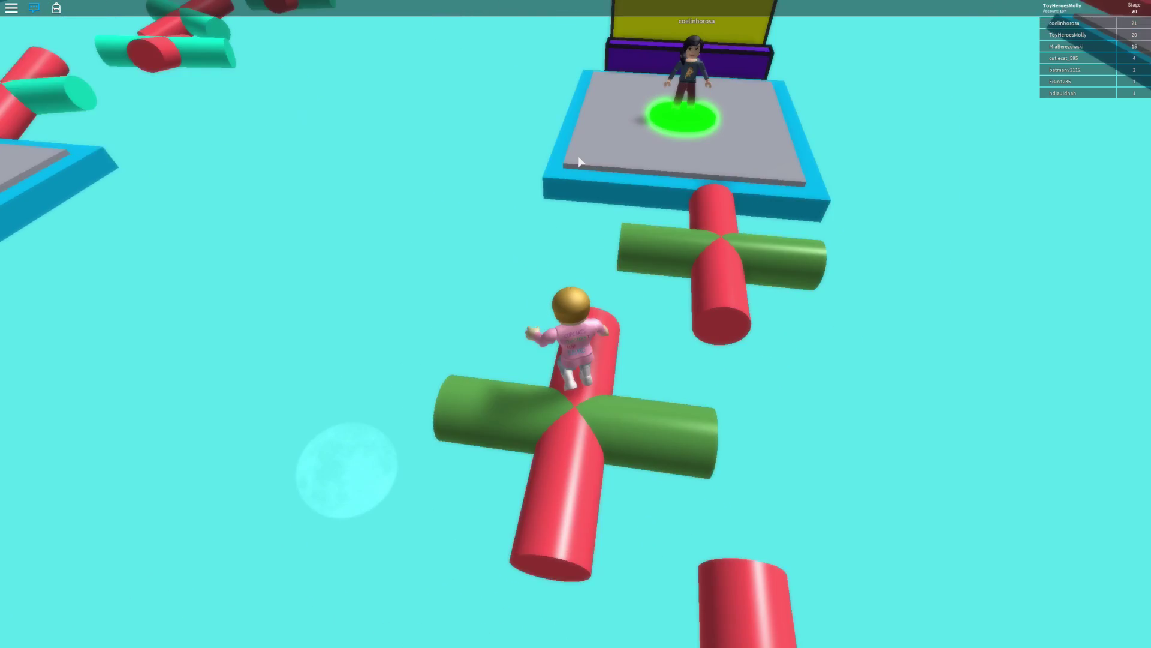
pyautogui.press('w')
pyautogui.press('w')
pyautogui.press('w')
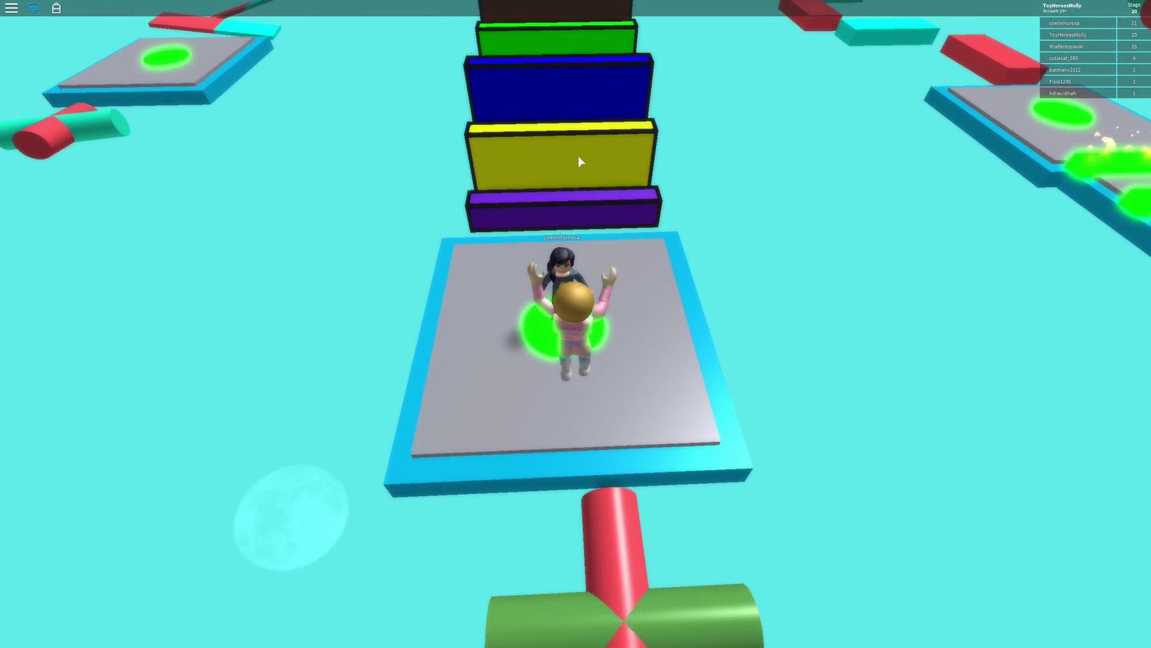
pyautogui.press('w')
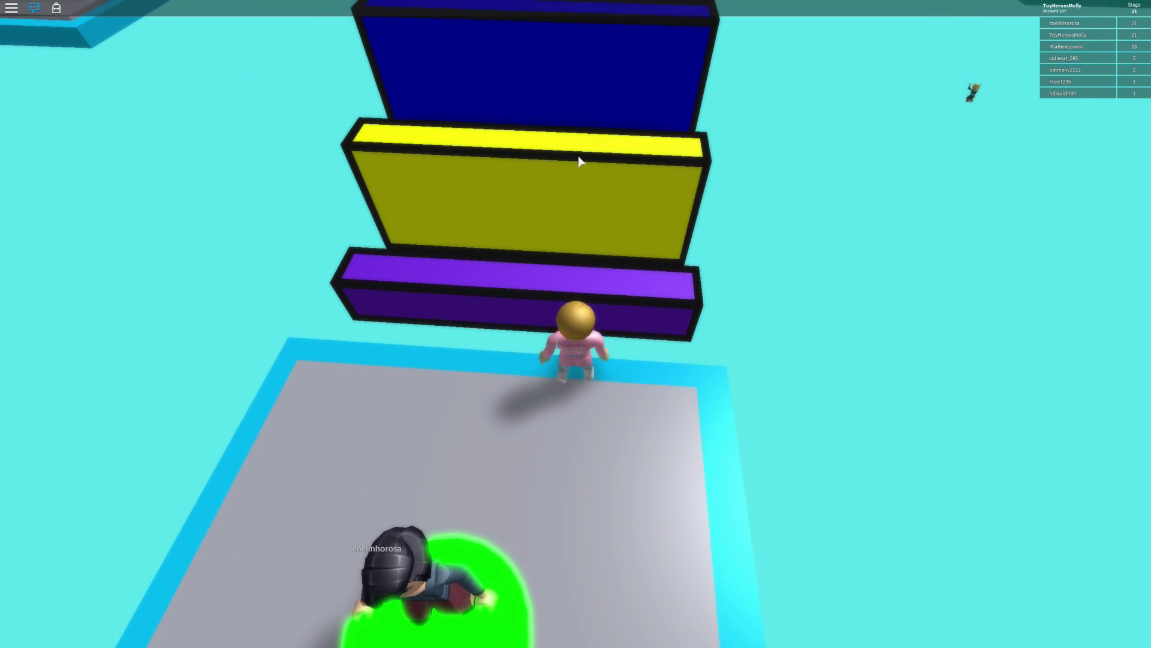
pyautogui.press('space')
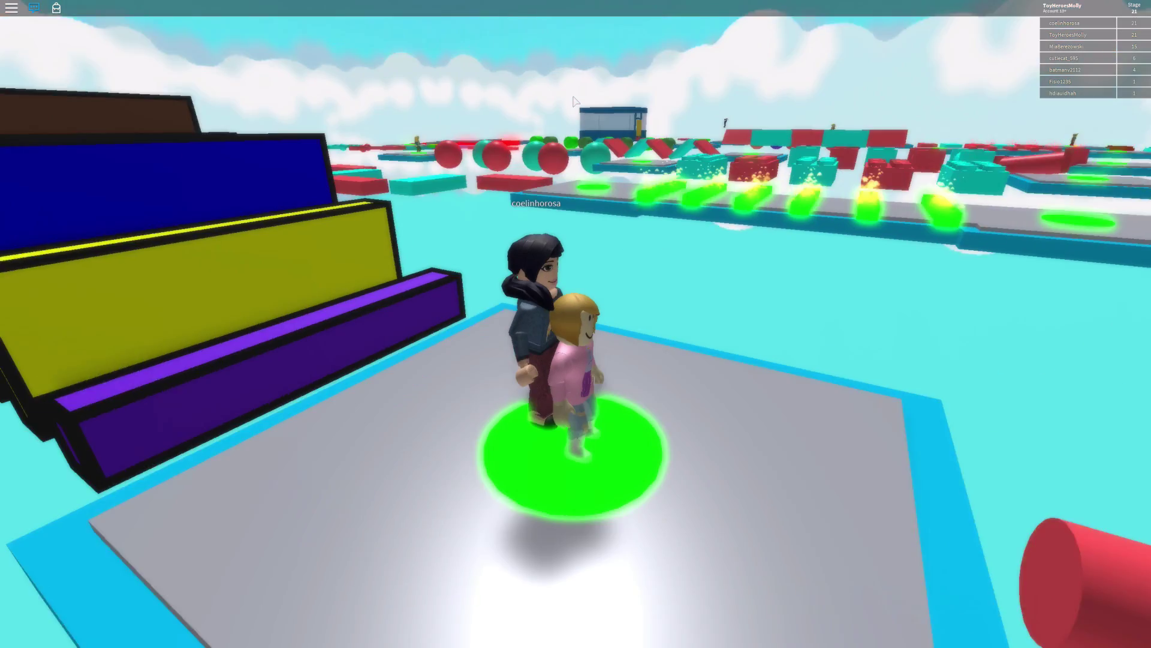
# Climb the stacked purple, yellow and green beams again from the checkpoint
pyautogui.rightClick(573, 95)
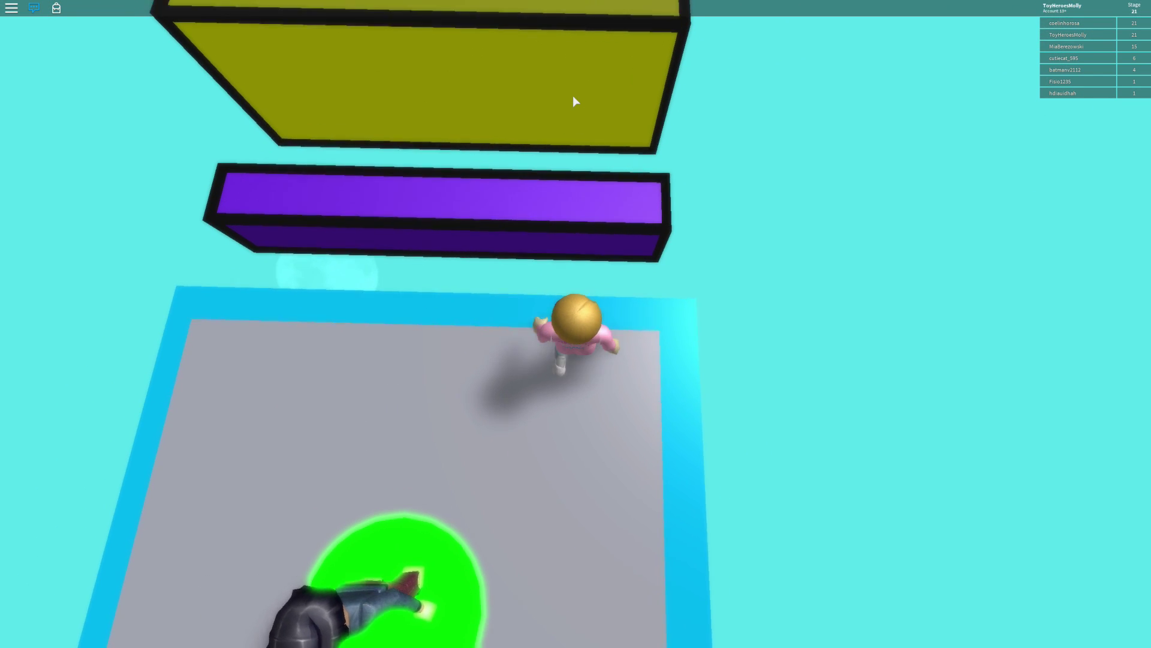
pyautogui.press('space')
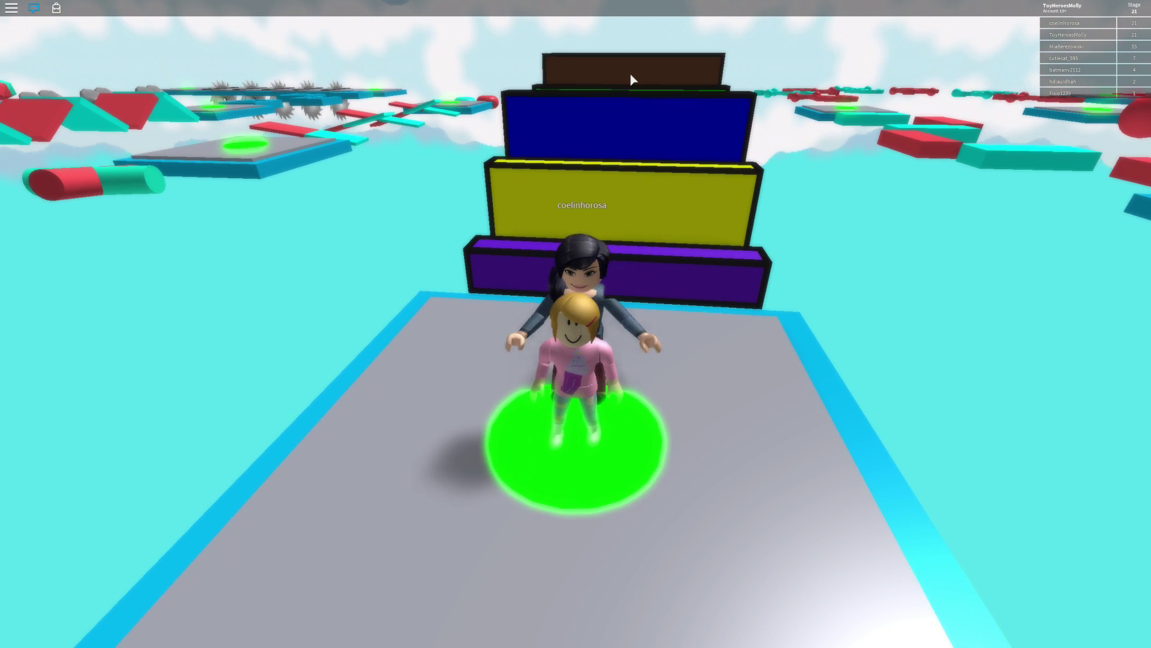
pyautogui.press('w')
pyautogui.press('space')
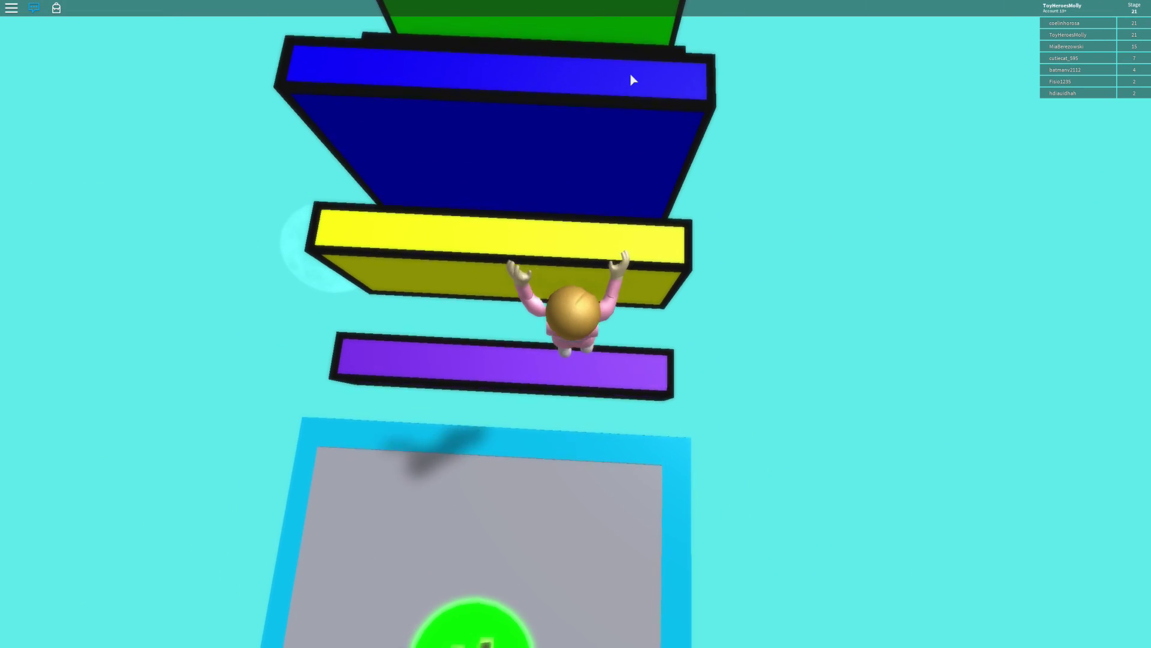
pyautogui.press('space')
pyautogui.press('space')
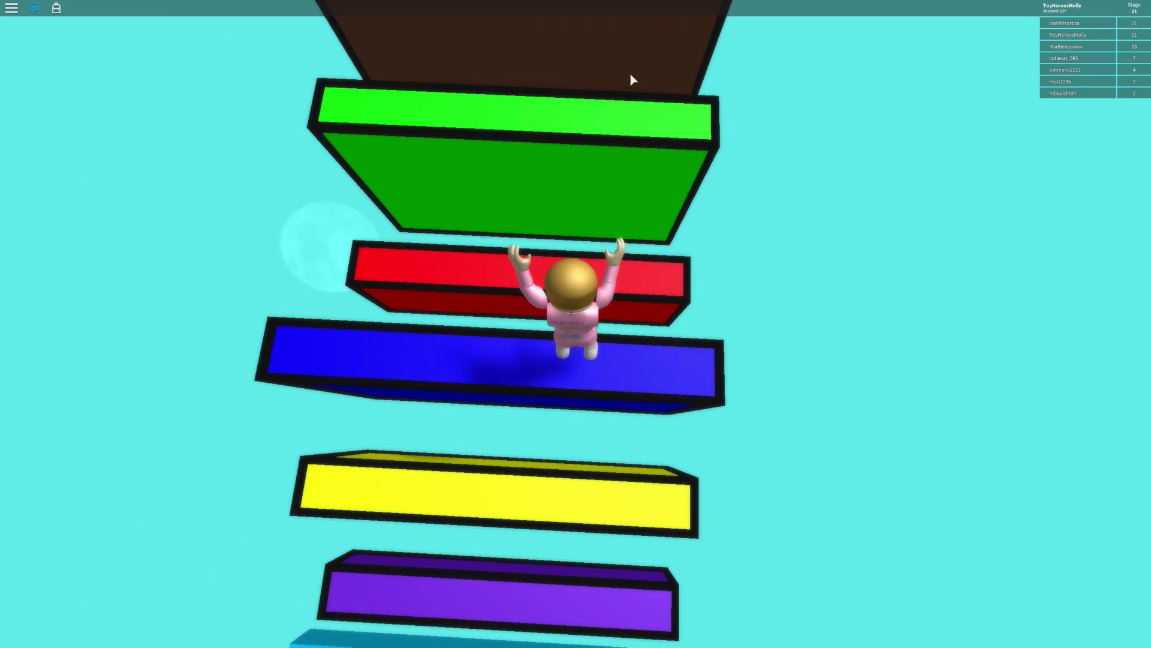
pyautogui.press('space')
pyautogui.press('space')
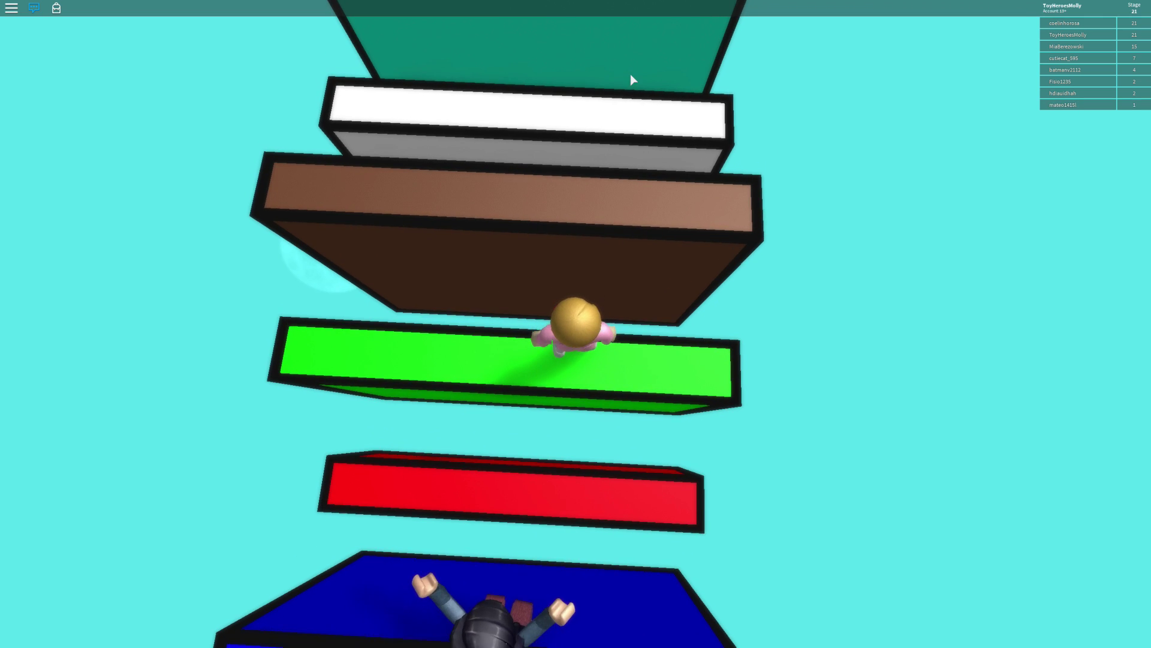
pyautogui.press('space')
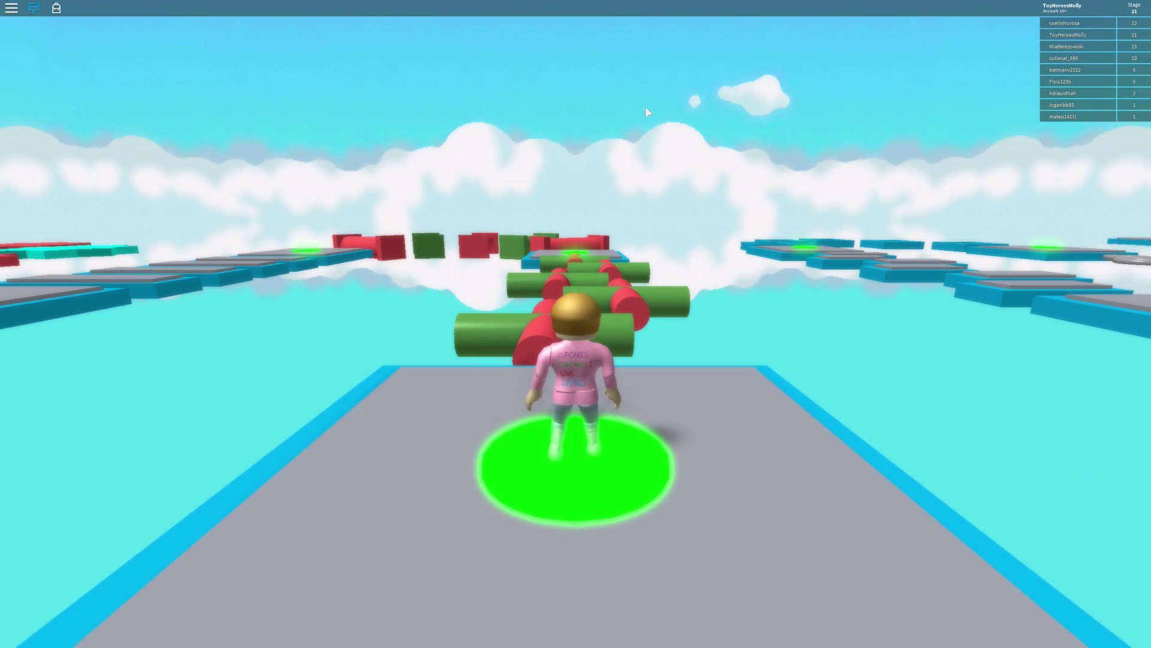
pyautogui.press('d')
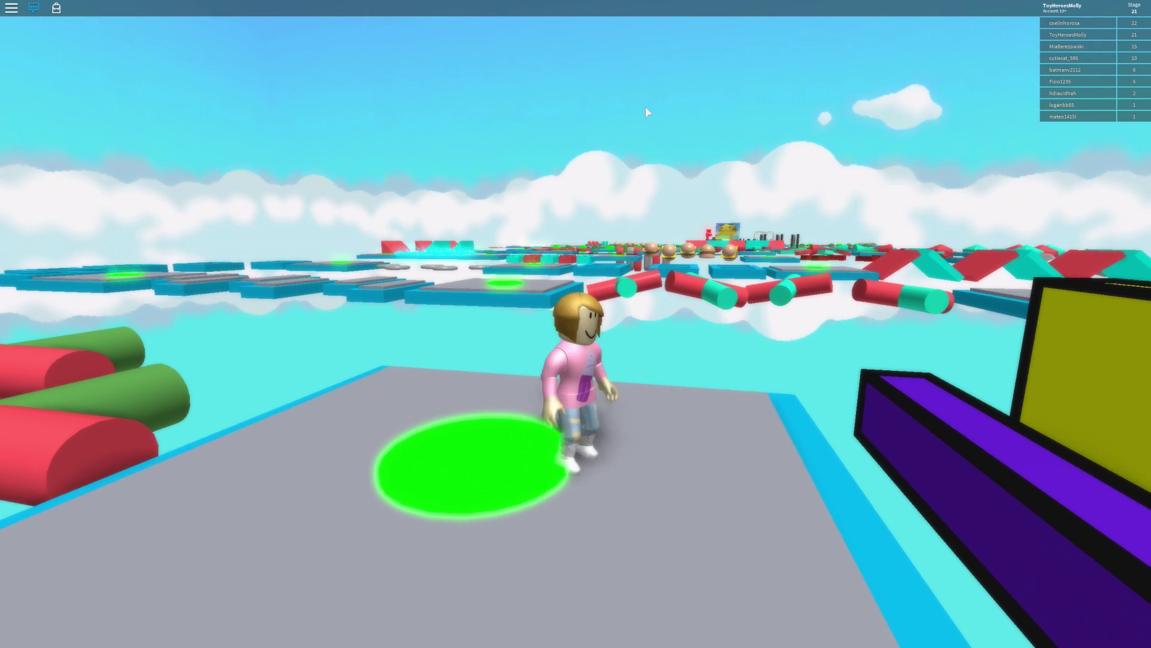
pyautogui.scroll(-2, 646, 112)
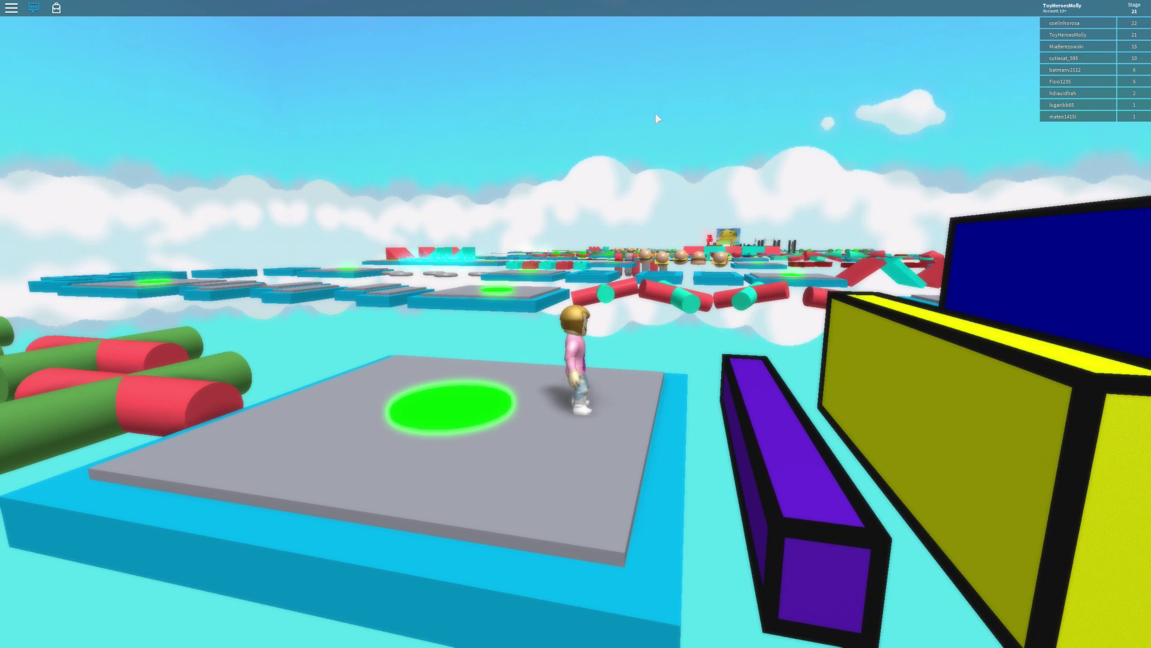
pyautogui.press('d')
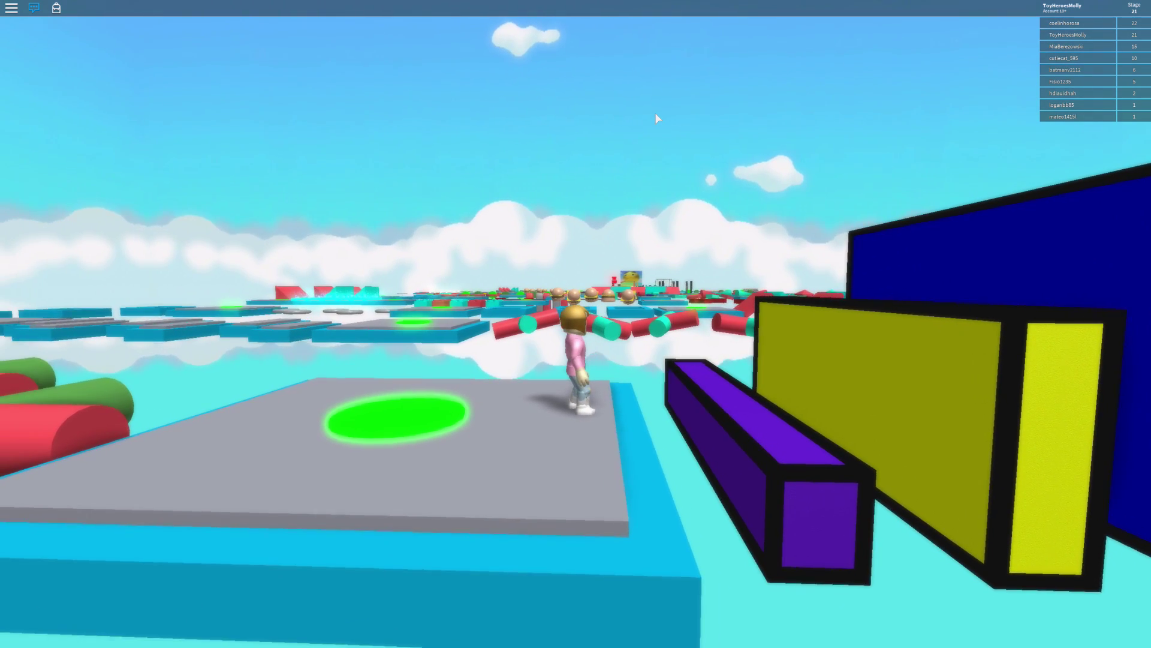
pyautogui.press('w')
pyautogui.press('space')
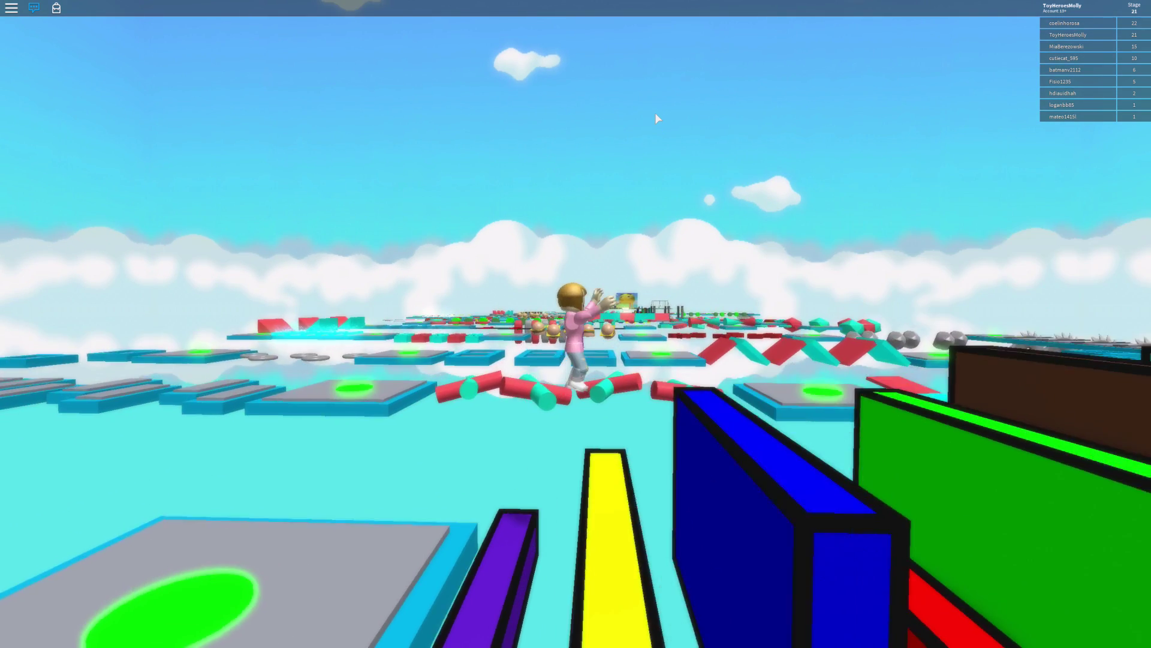
pyautogui.press('w')
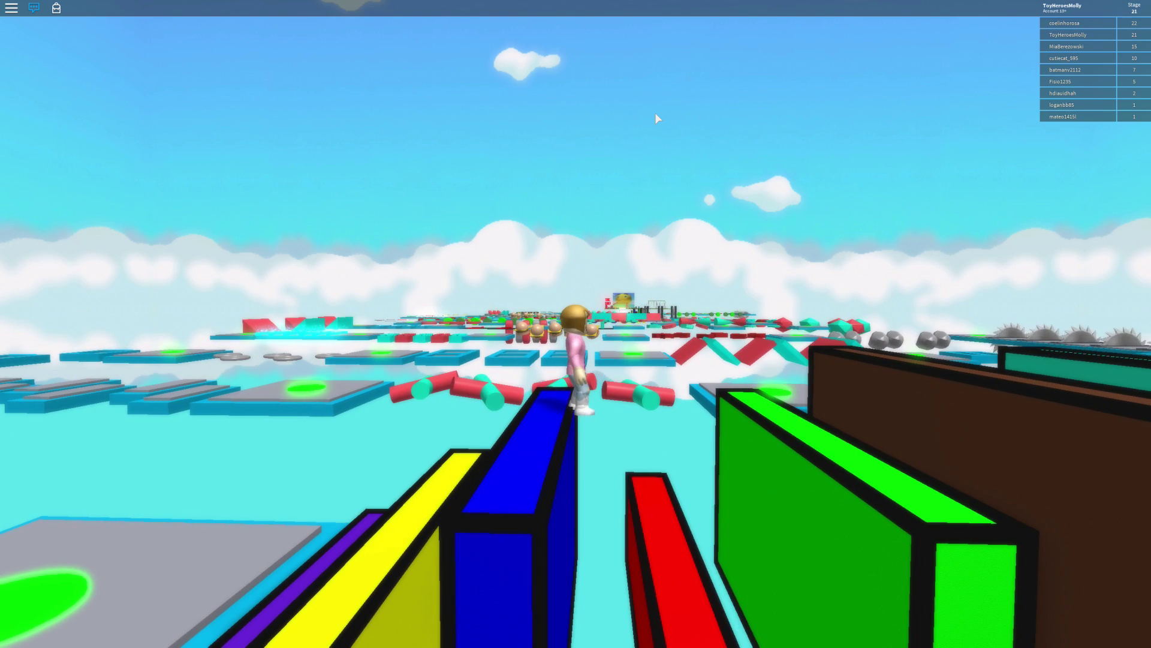
pyautogui.press('w')
pyautogui.press('space')
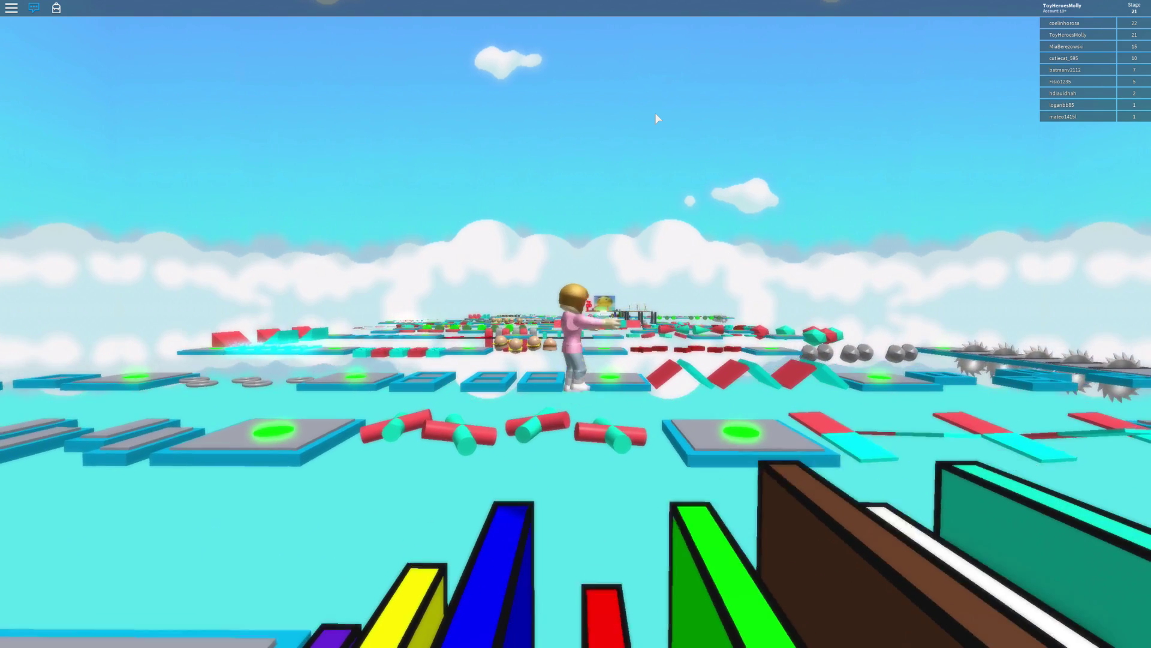
pyautogui.press('w')
pyautogui.press('space')
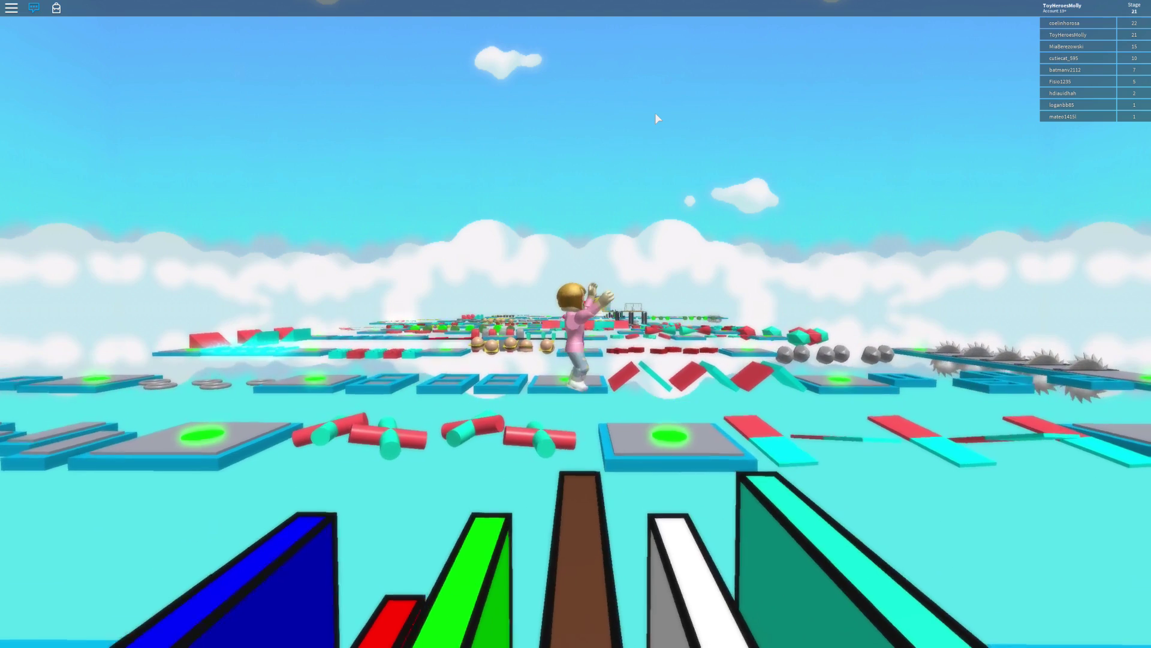
pyautogui.press('w')
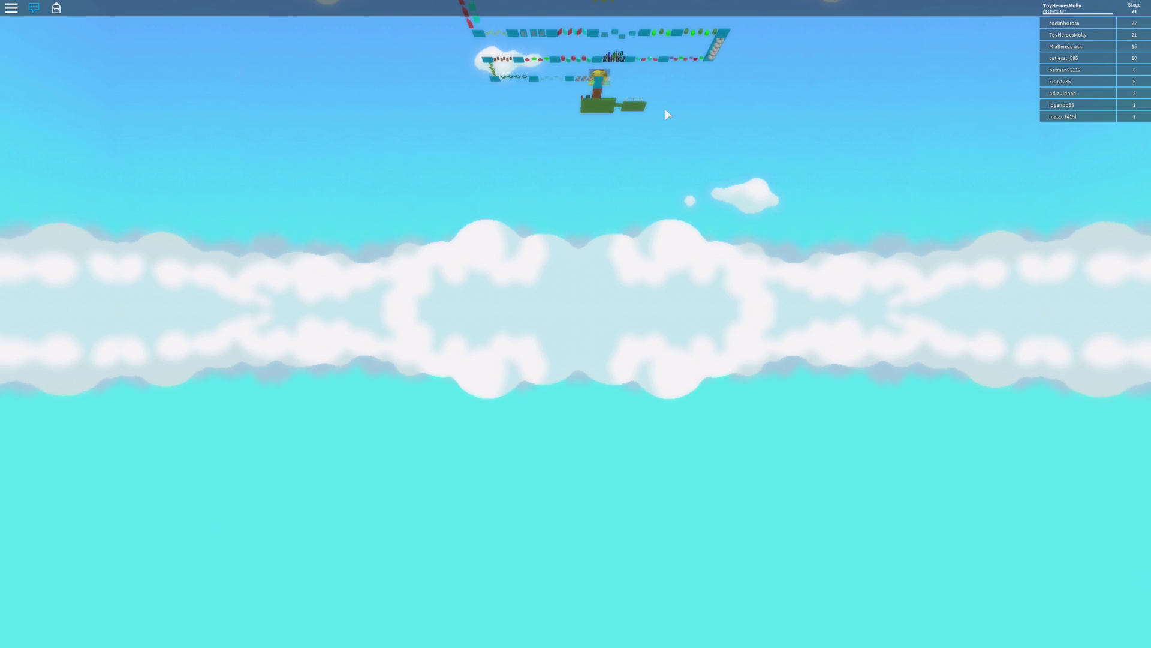
pyautogui.press('Right')
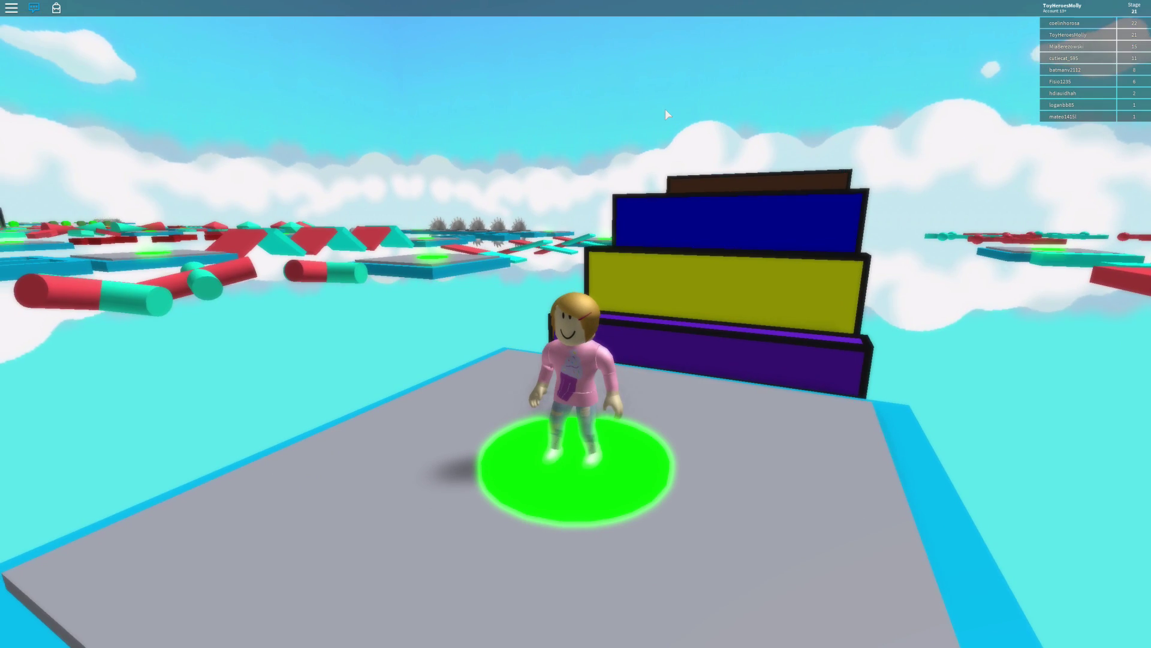
pyautogui.press('Right')
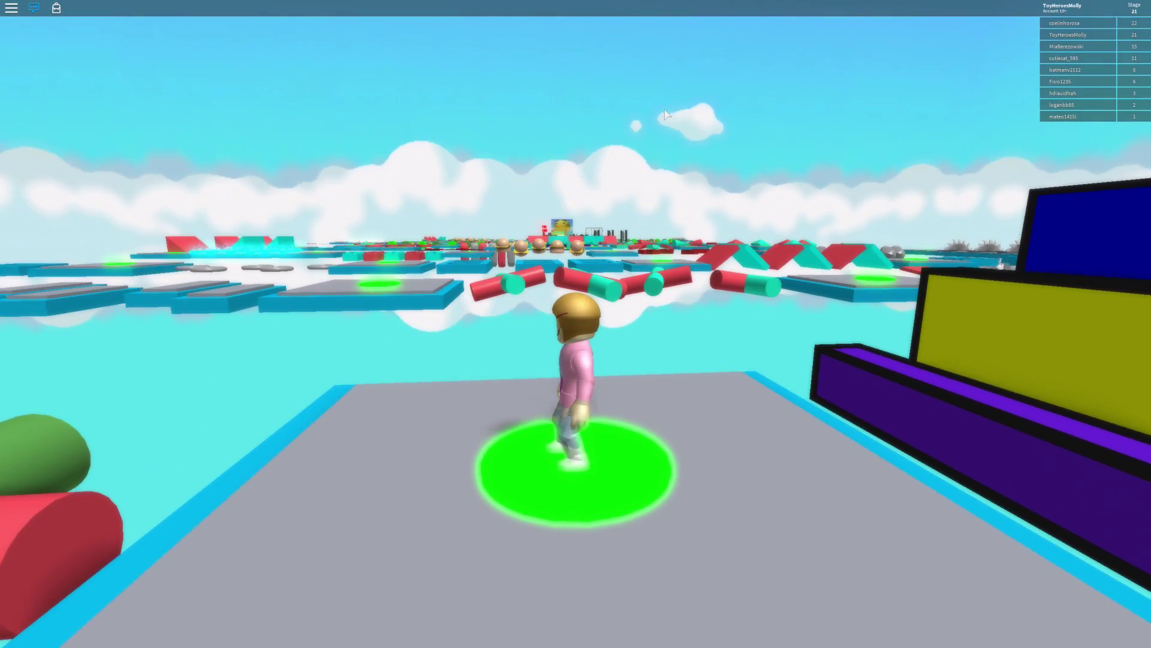
pyautogui.press('w')
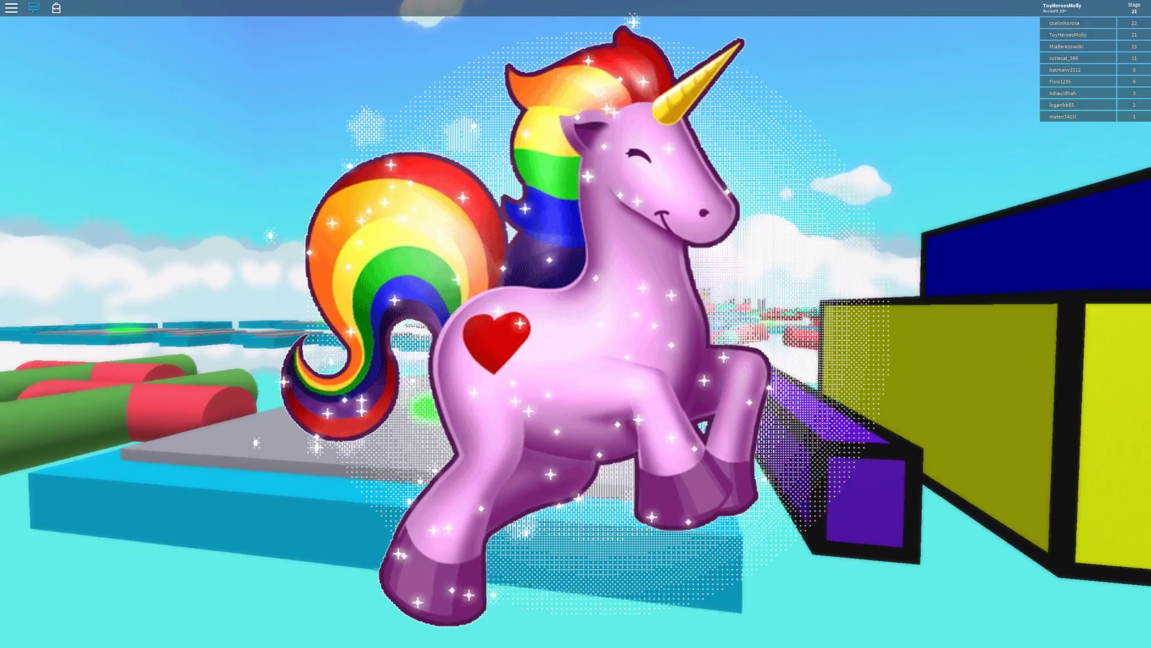
pyautogui.press('w')
pyautogui.press('space')
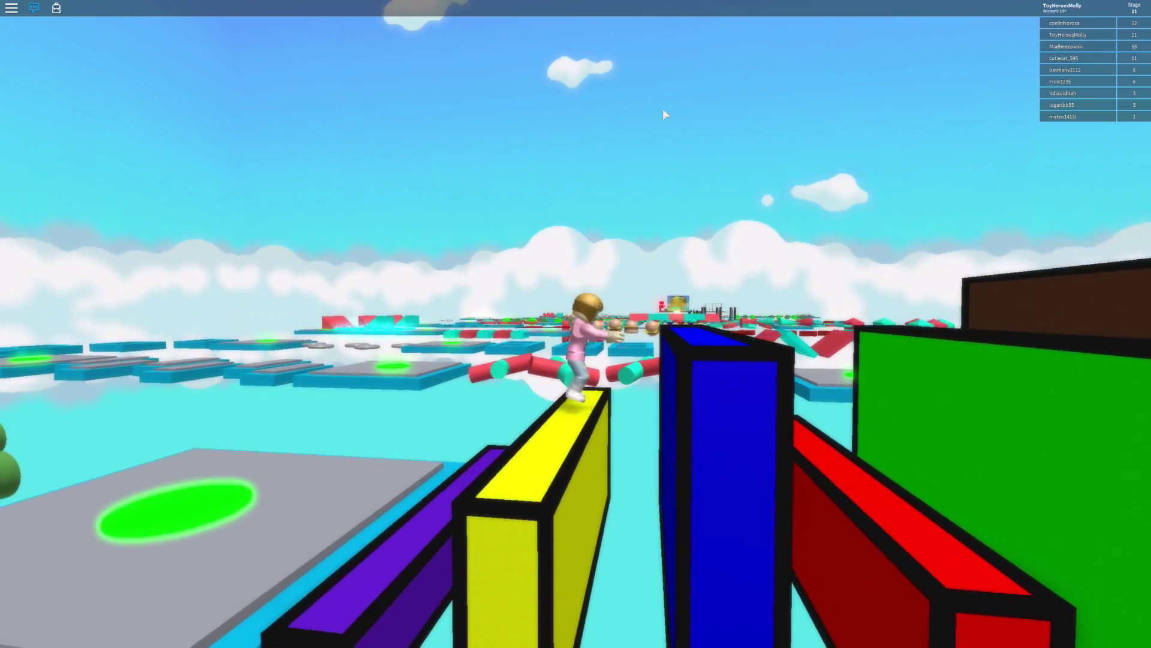
pyautogui.press('w')
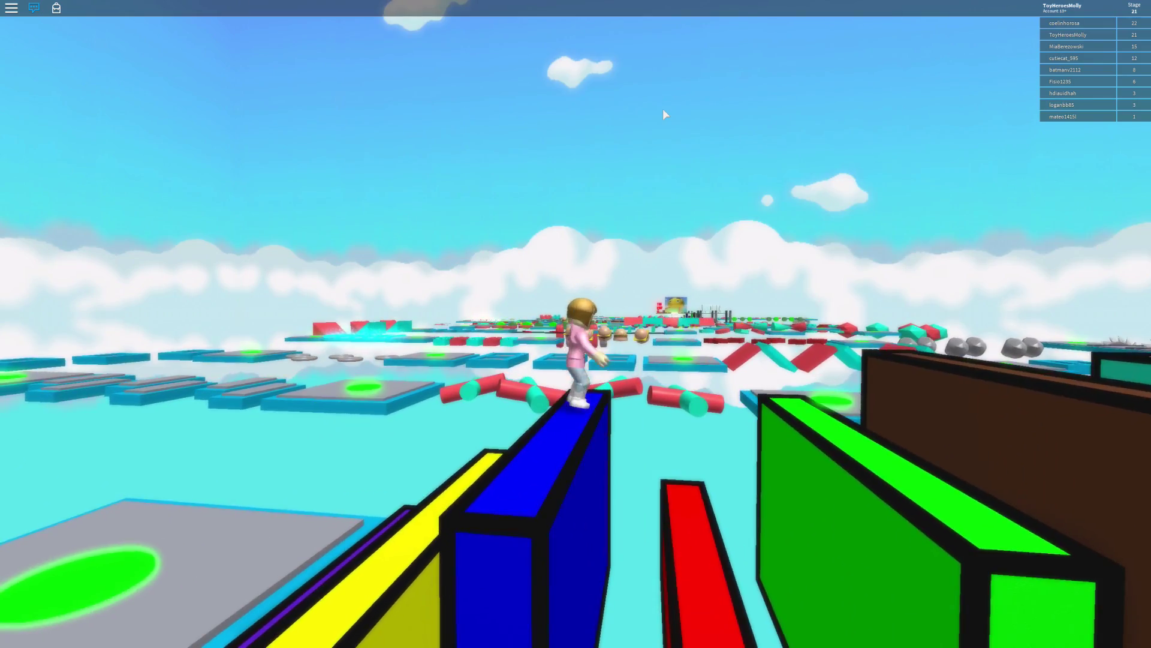
pyautogui.press('space')
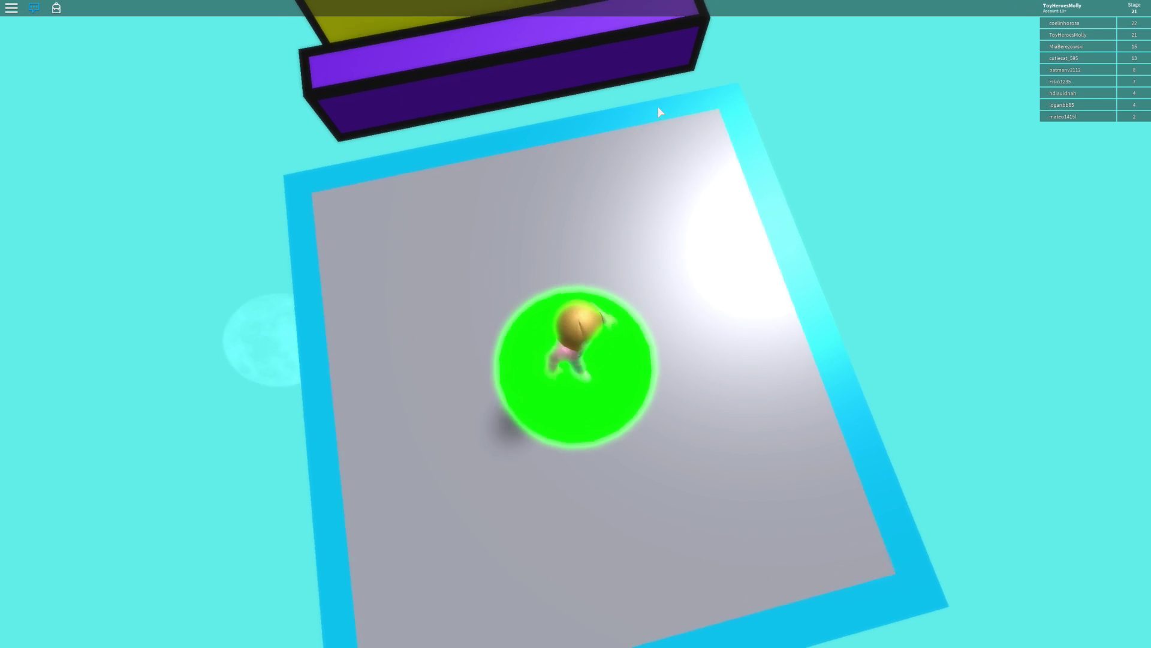
# Climb the purple, yellow, blue and green beams
pyautogui.press('w')
pyautogui.press('space')
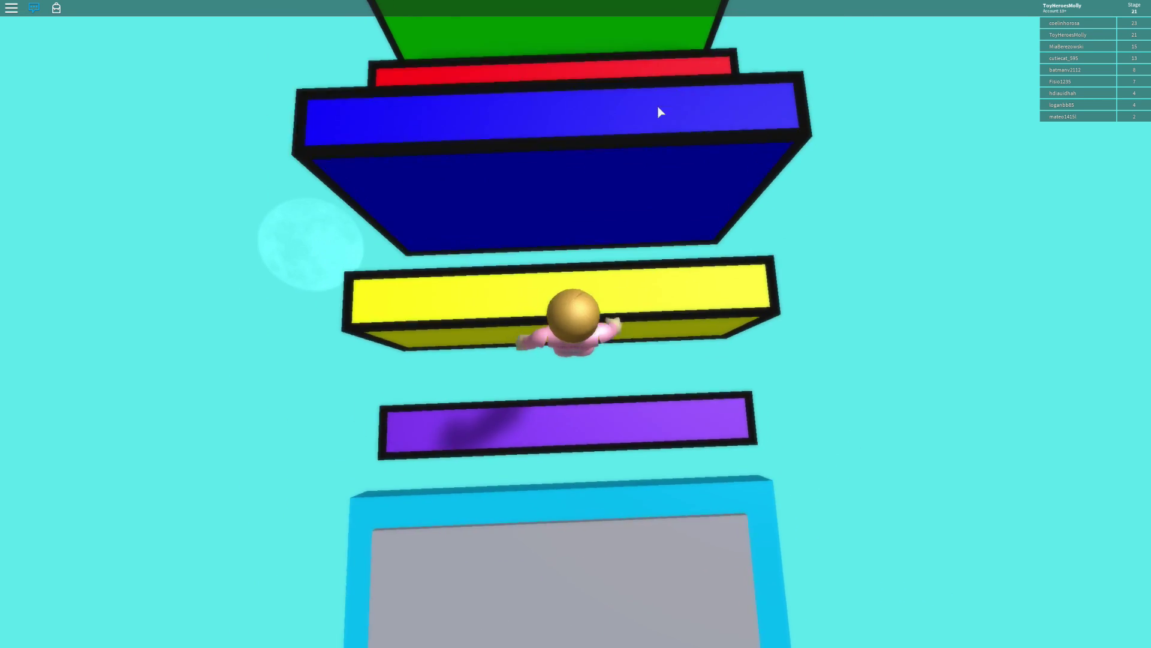
pyautogui.press('space')
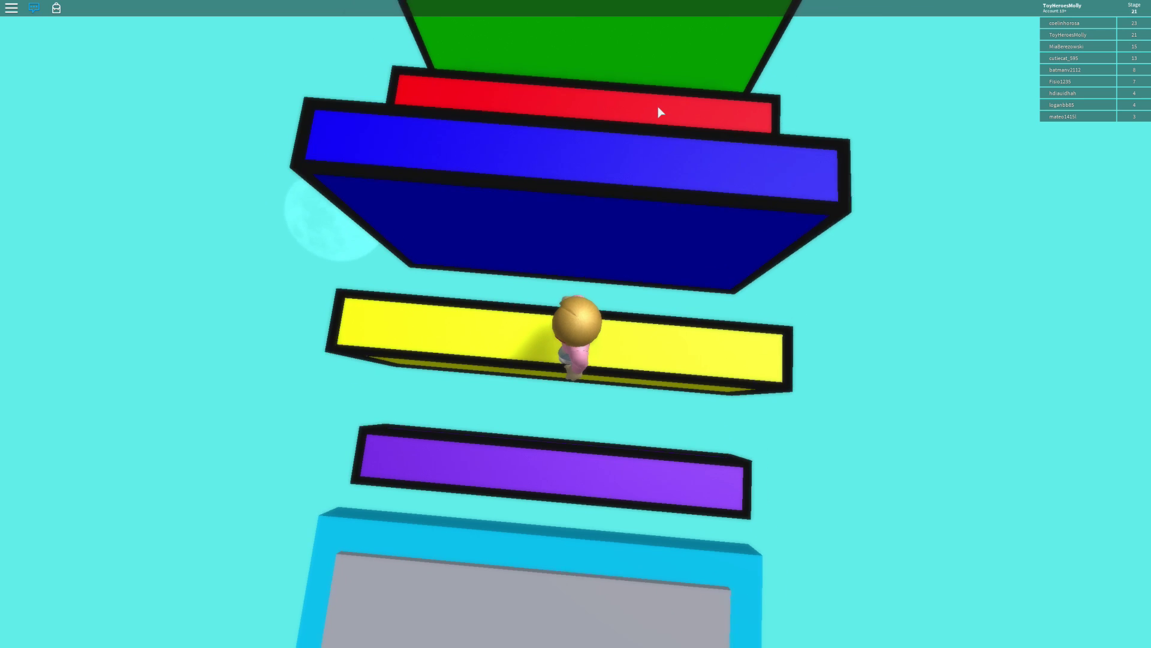
pyautogui.press('space')
pyautogui.press('w')
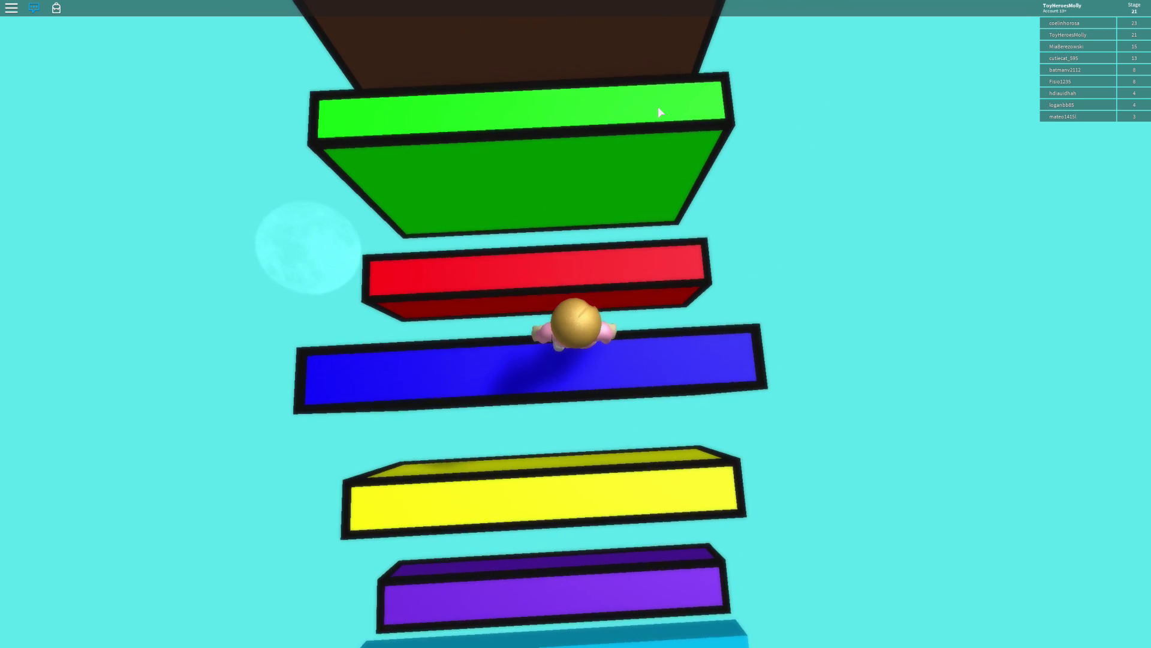
pyautogui.press('space')
pyautogui.press('w')
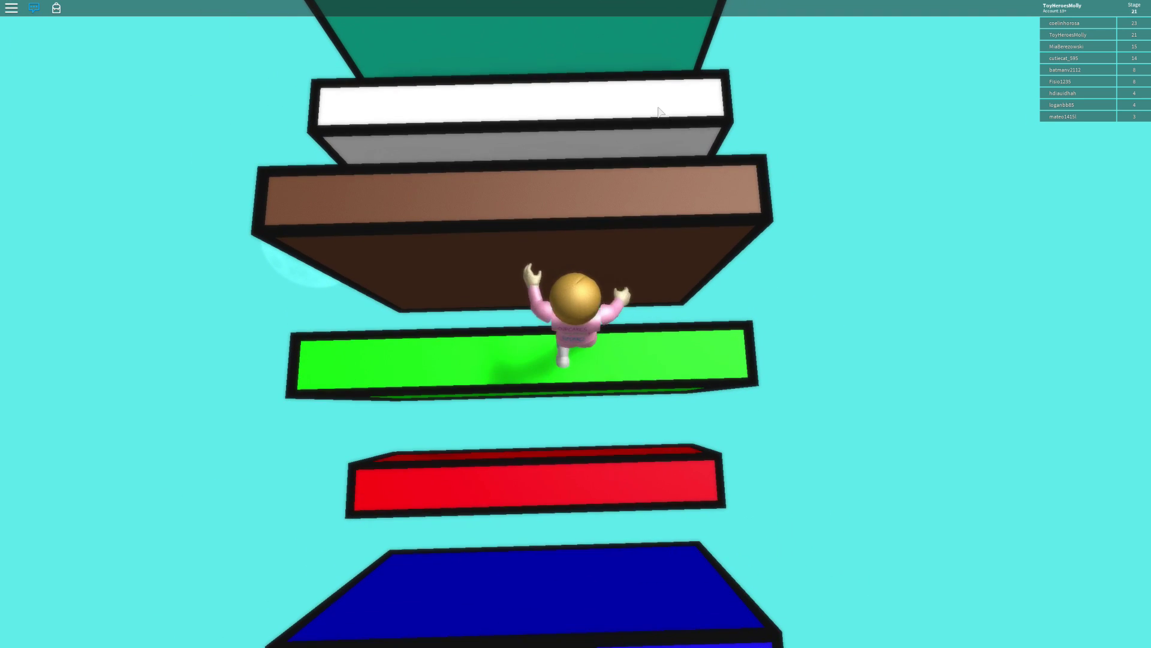
# Jump up the brown, white and cyan beams, then run along the grey path
pyautogui.press('space')
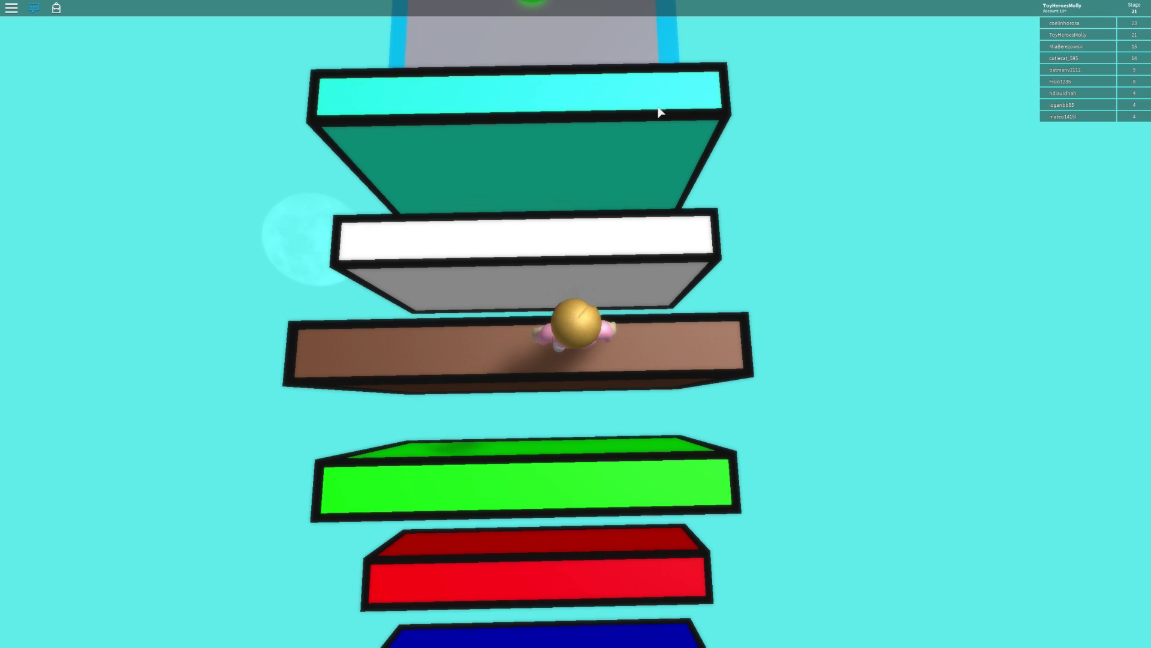
pyautogui.press('space')
pyautogui.press('space')
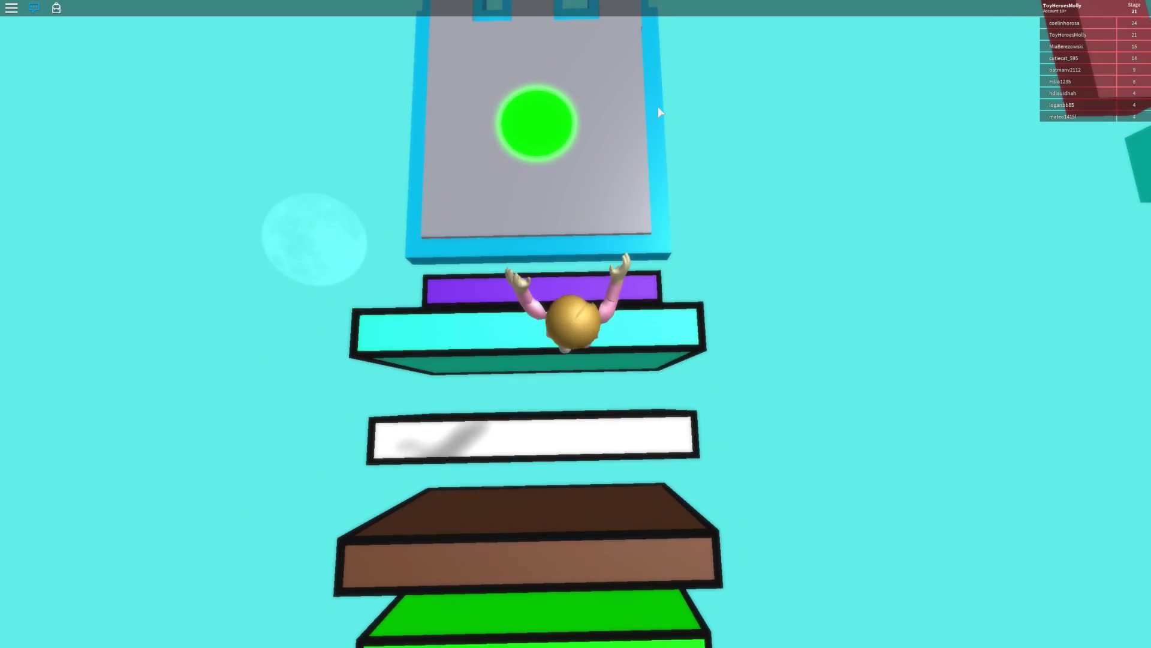
pyautogui.press('space')
pyautogui.press('space')
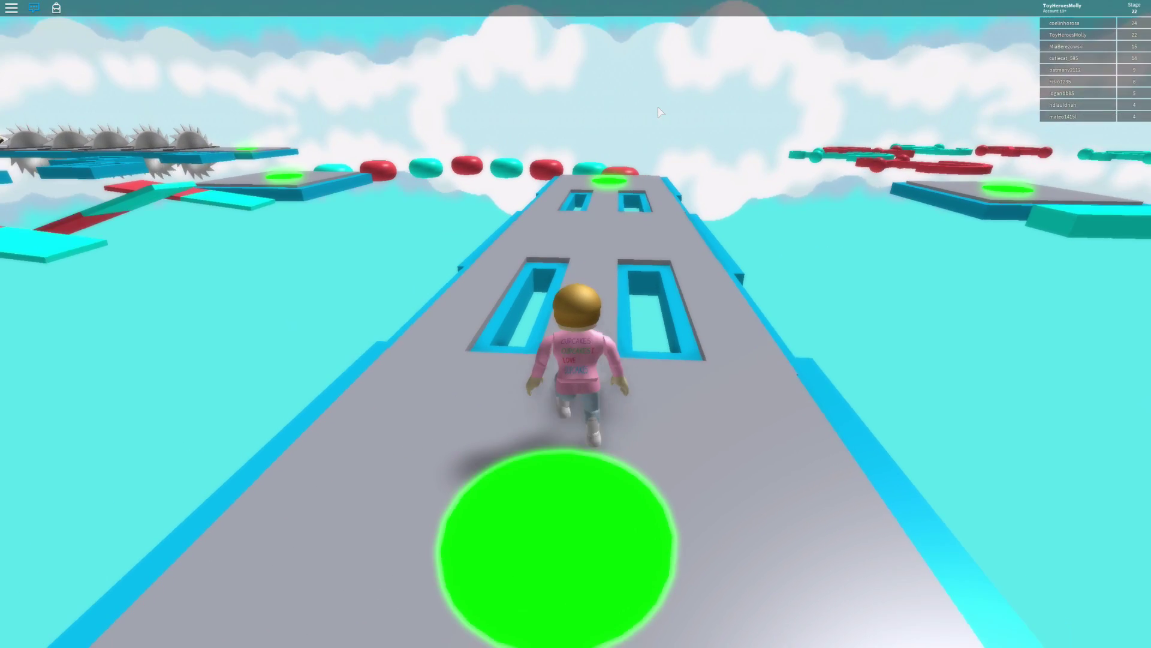
pyautogui.press('w')
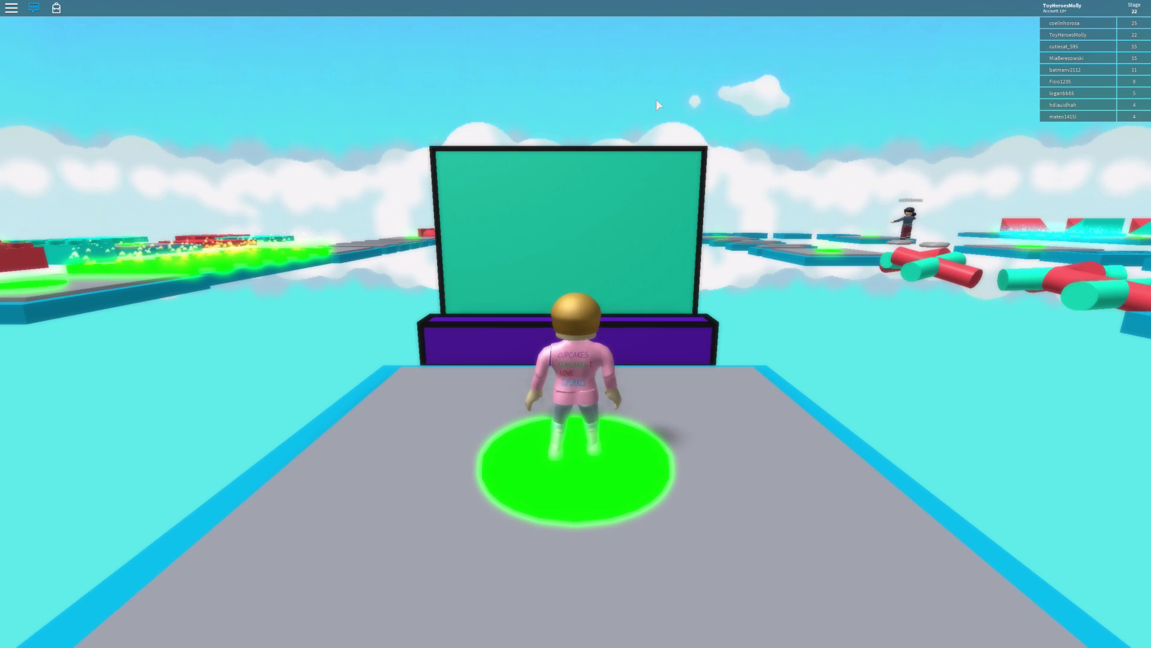
# Face the grey walkway and run past its holes onto the stage 23 green pad
pyautogui.moveTo(658, 105); pyautogui.dragTo(658, 105)
pyautogui.press('w')
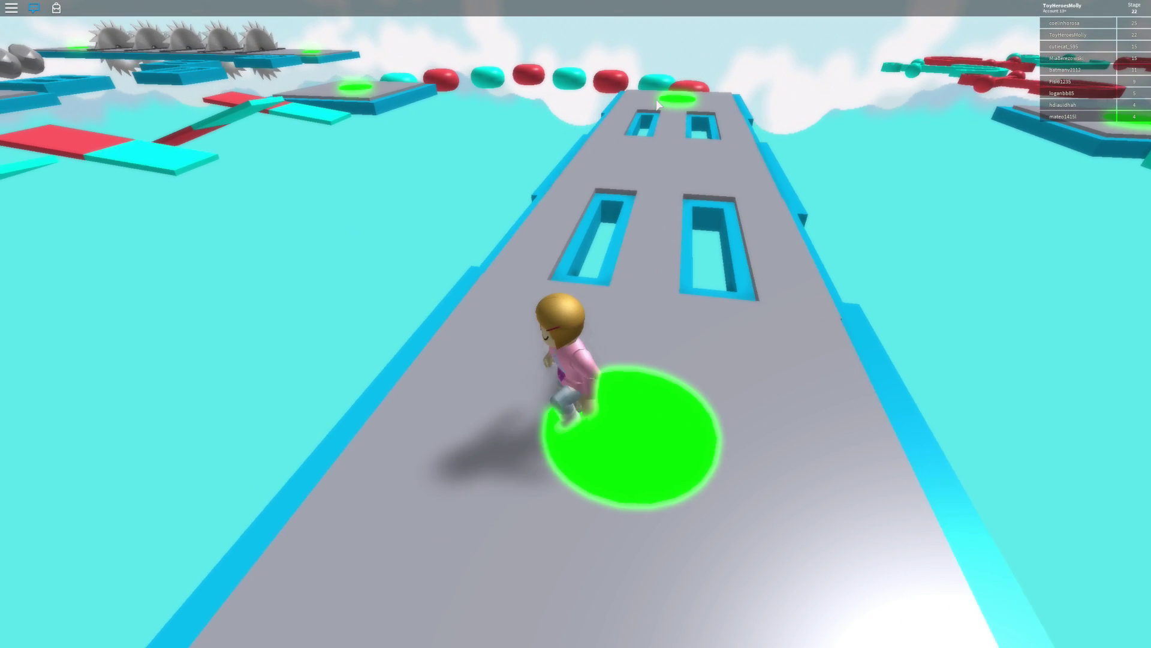
pyautogui.press('w')
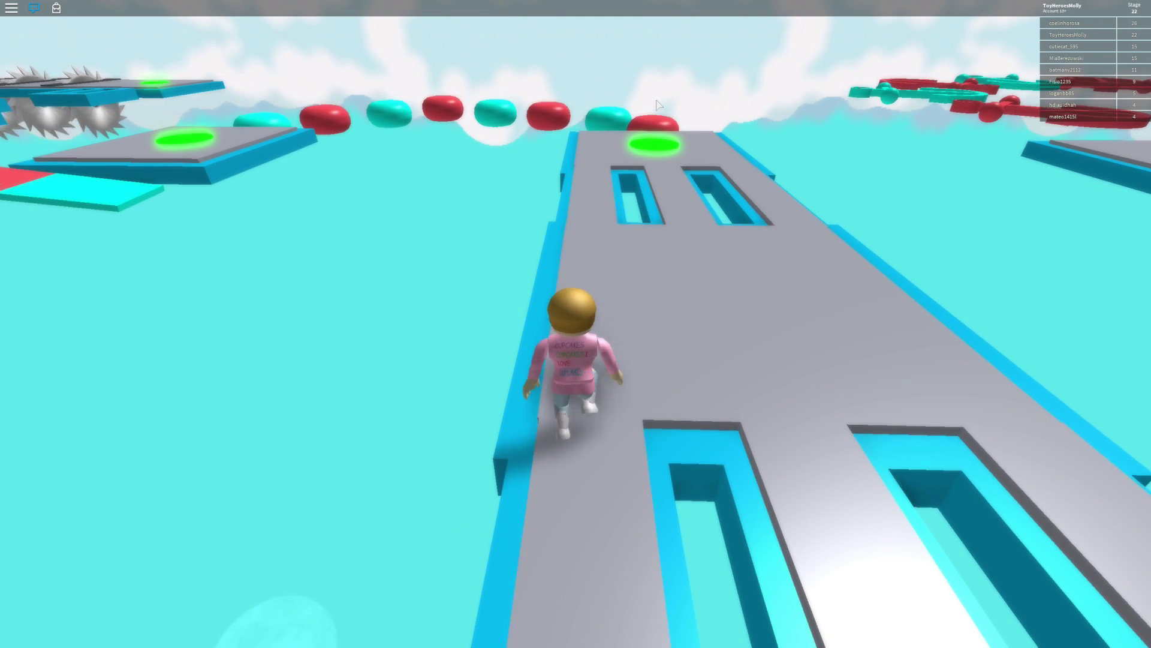
pyautogui.press('w')
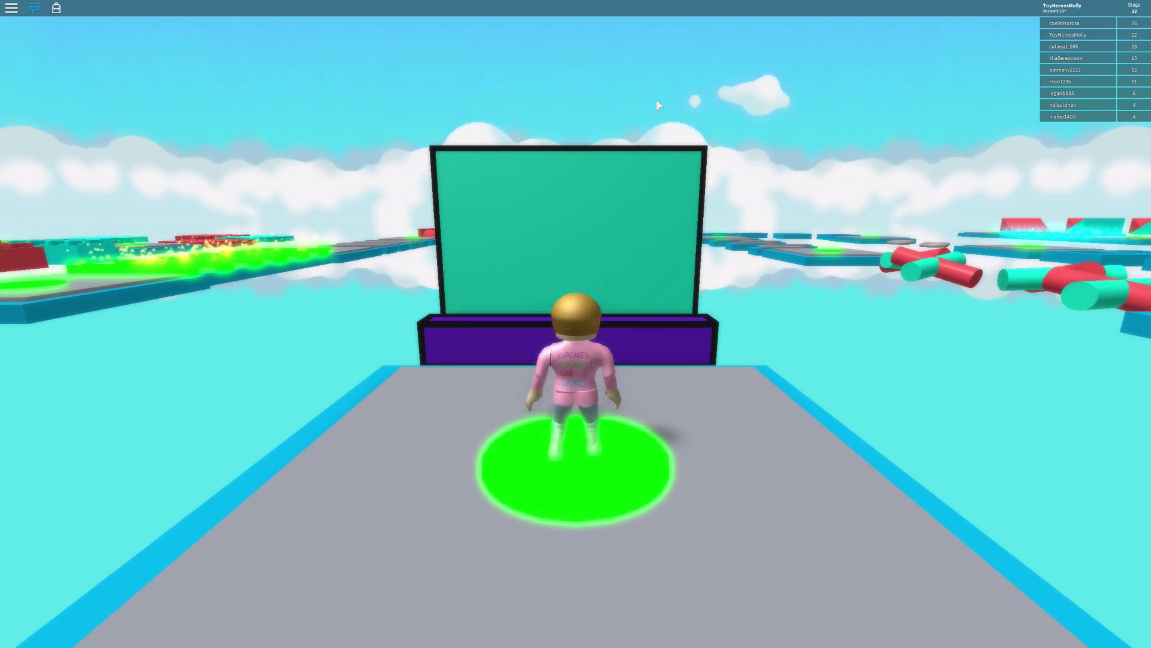
pyautogui.moveTo(657, 105); pyautogui.dragTo(658, 105)
pyautogui.press('w')
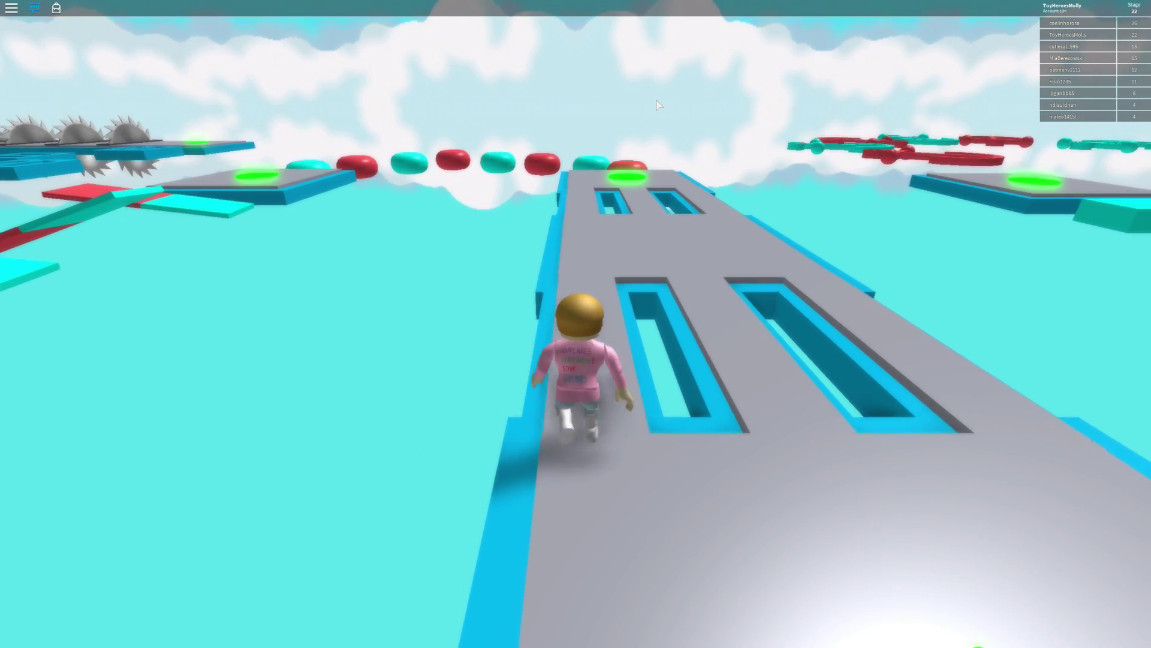
pyautogui.press('w')
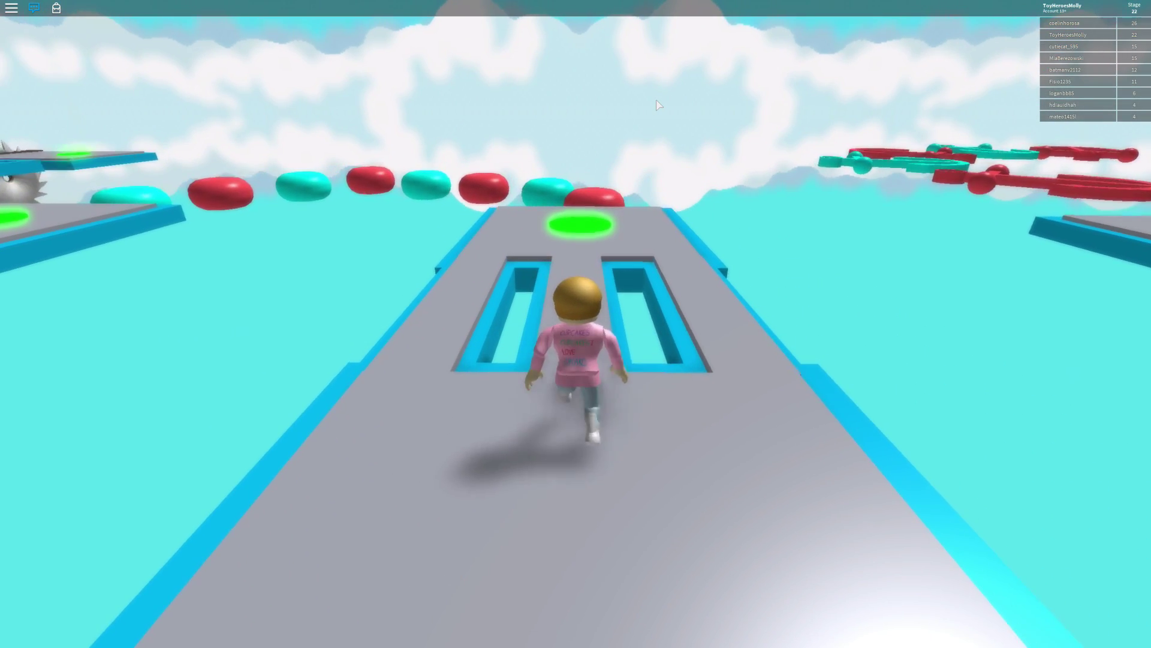
pyautogui.press('w')
# Jump onto the stepping stones and hop across to the red ball
pyautogui.moveTo(658, 105); pyautogui.dragTo(657, 106)
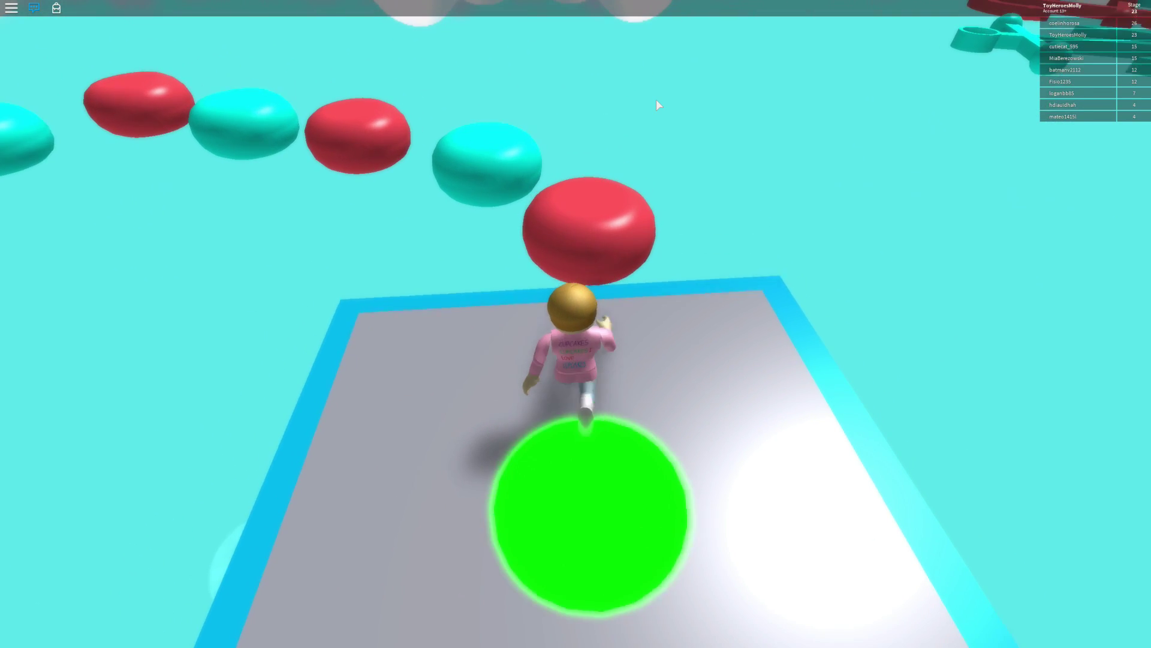
pyautogui.press('w')
pyautogui.press('space')
pyautogui.press('space')
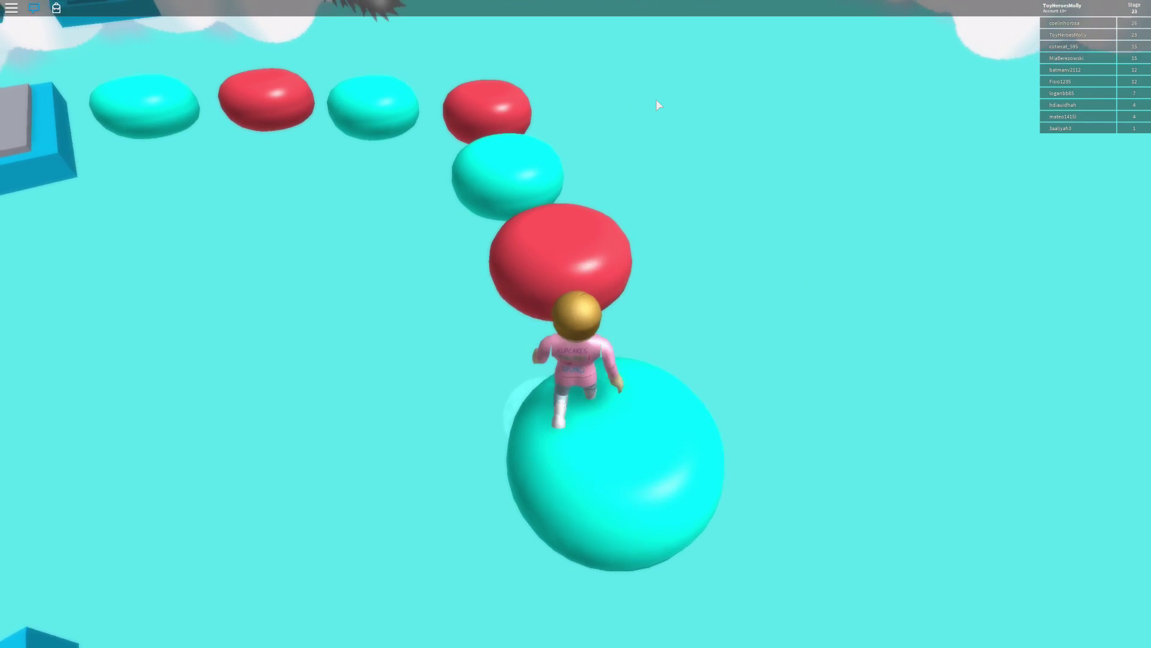
pyautogui.press('w')
pyautogui.press('space')
pyautogui.press('space')
pyautogui.press('space')
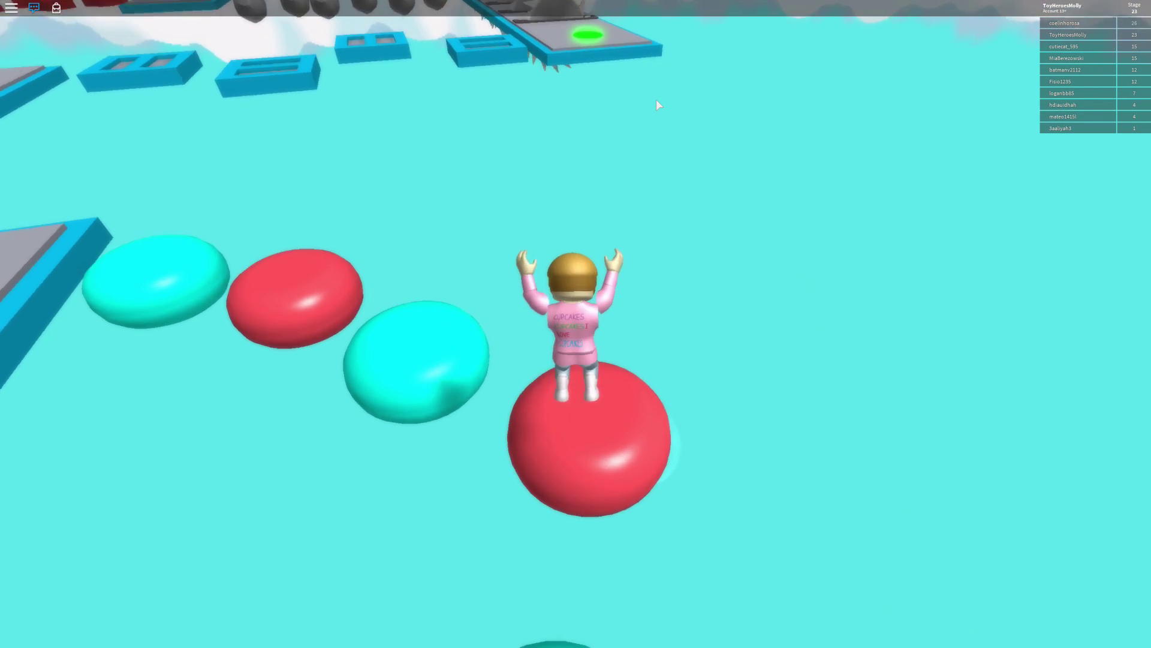
# Hop from the cyan ball across the remaining balls onto the green pad
pyautogui.moveTo(658, 105); pyautogui.dragTo(657, 105)
pyautogui.press('w')
pyautogui.press('space')
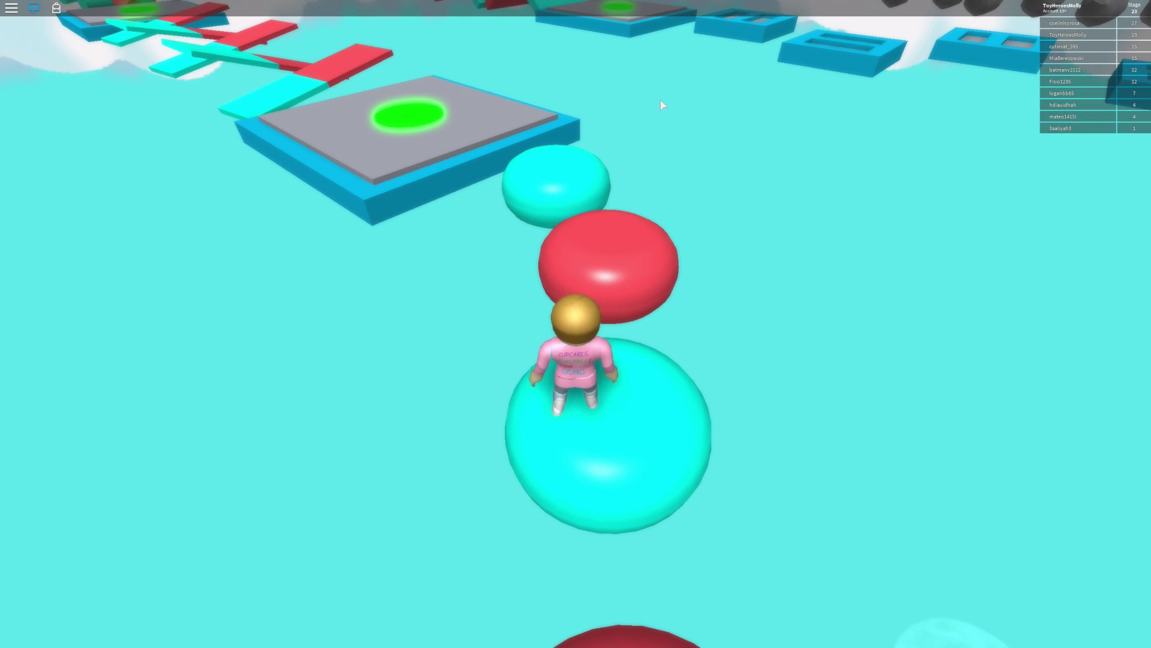
pyautogui.press('w')
pyautogui.press('space')
pyautogui.press('space')
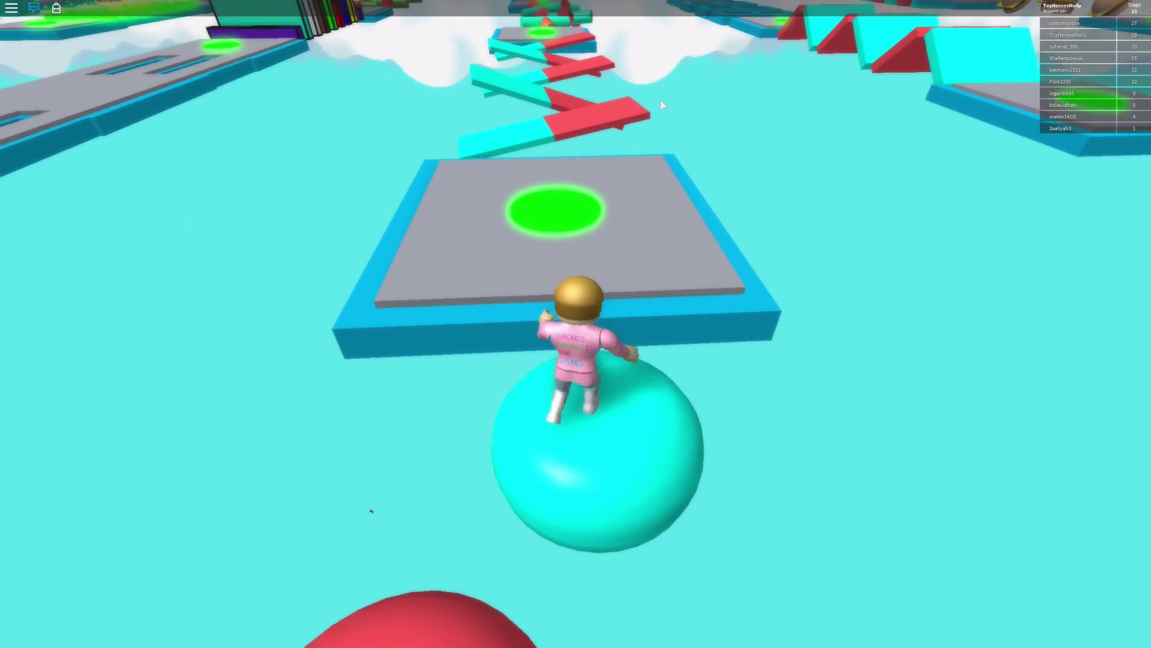
pyautogui.press('space')
pyautogui.press('w')
# Jump across the zigzag tiles to the stage 24 checkpoint pad
pyautogui.press('w')
pyautogui.press('space')
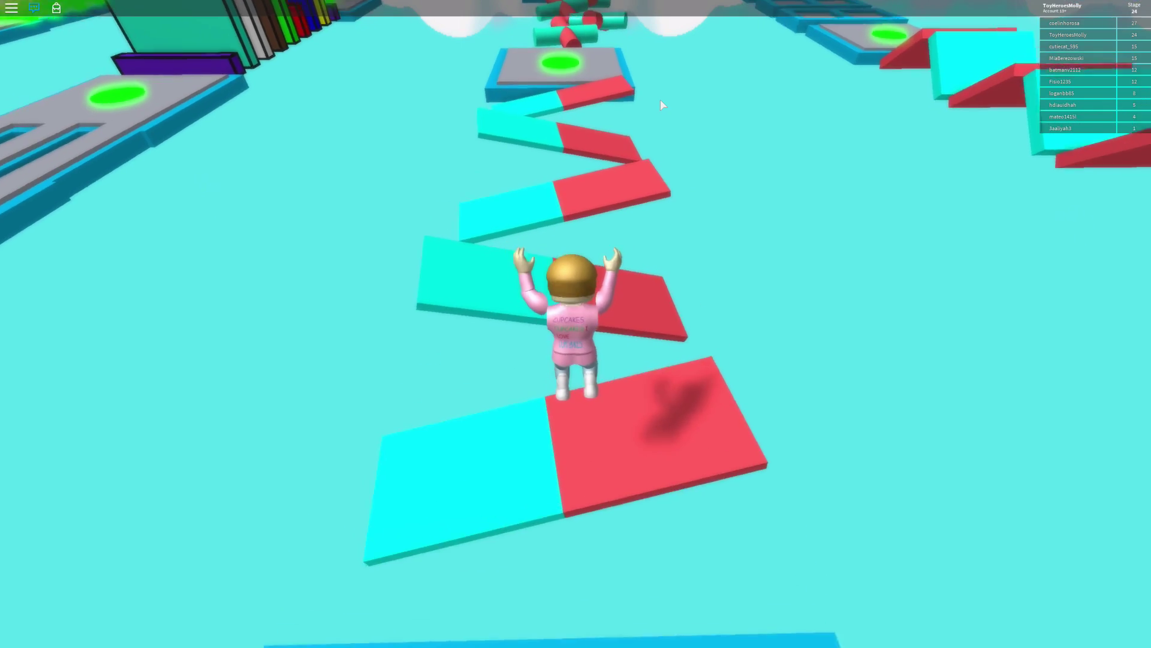
pyautogui.press('space')
pyautogui.press('w')
pyautogui.press('space')
pyautogui.press('space')
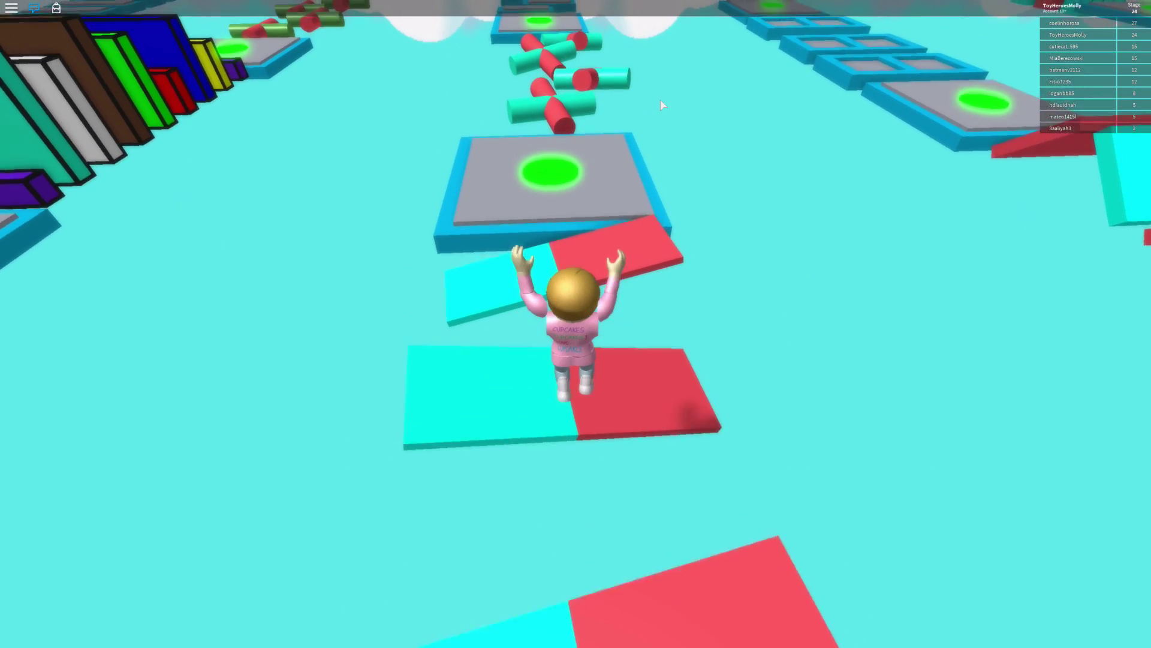
pyautogui.press('space')
# Hop across the red and teal cylinder crosses onto the green pad
pyautogui.press('w')
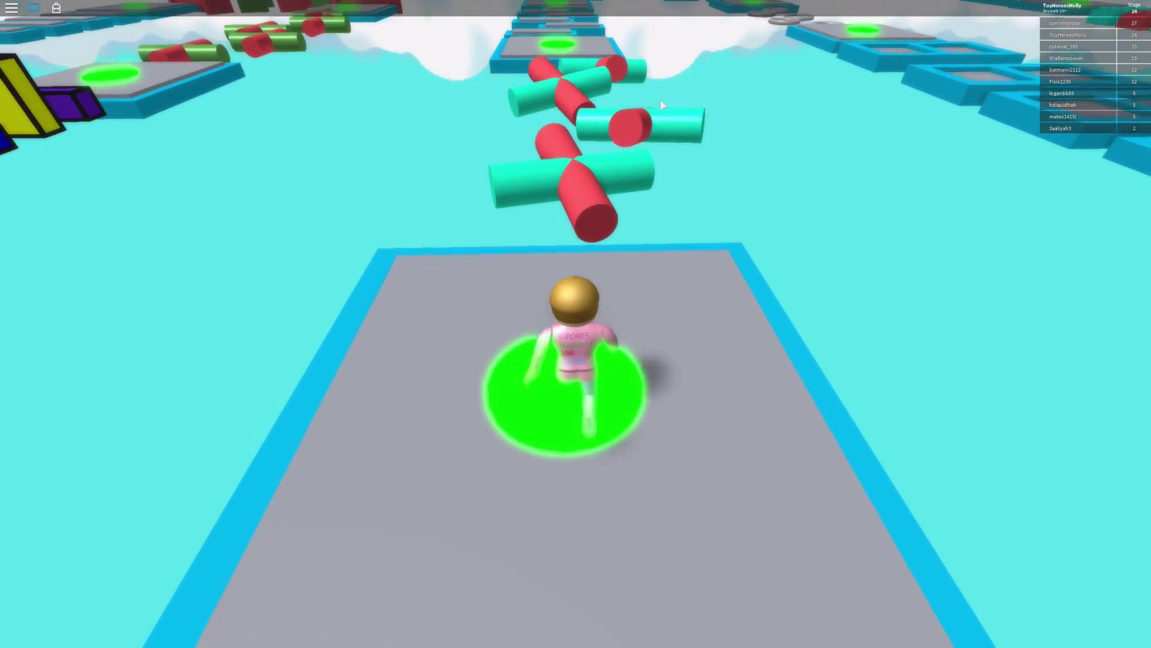
pyautogui.press('w')
pyautogui.press('space')
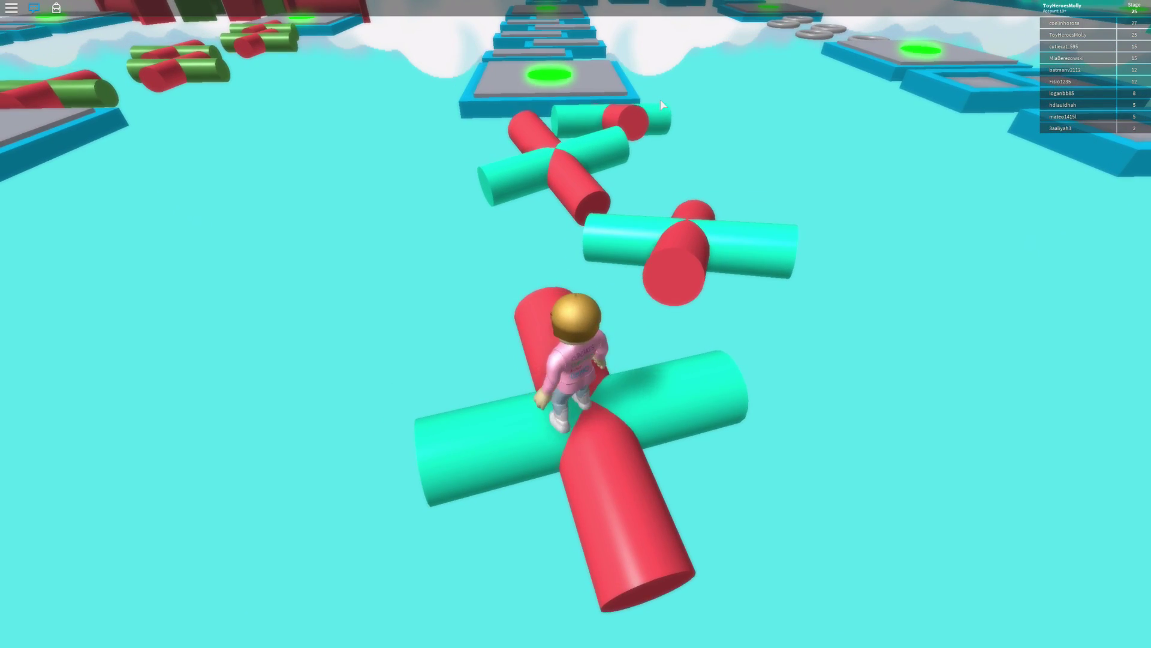
pyautogui.press('space')
pyautogui.press('w')
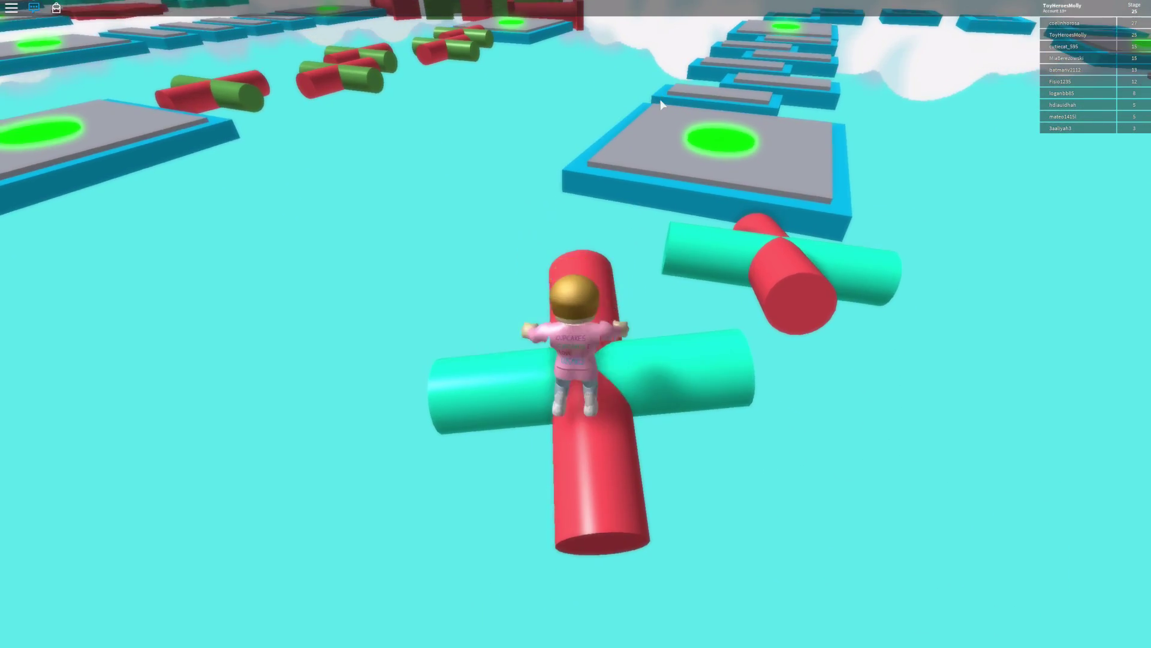
pyautogui.press('w')
pyautogui.press('w')
pyautogui.press('space')
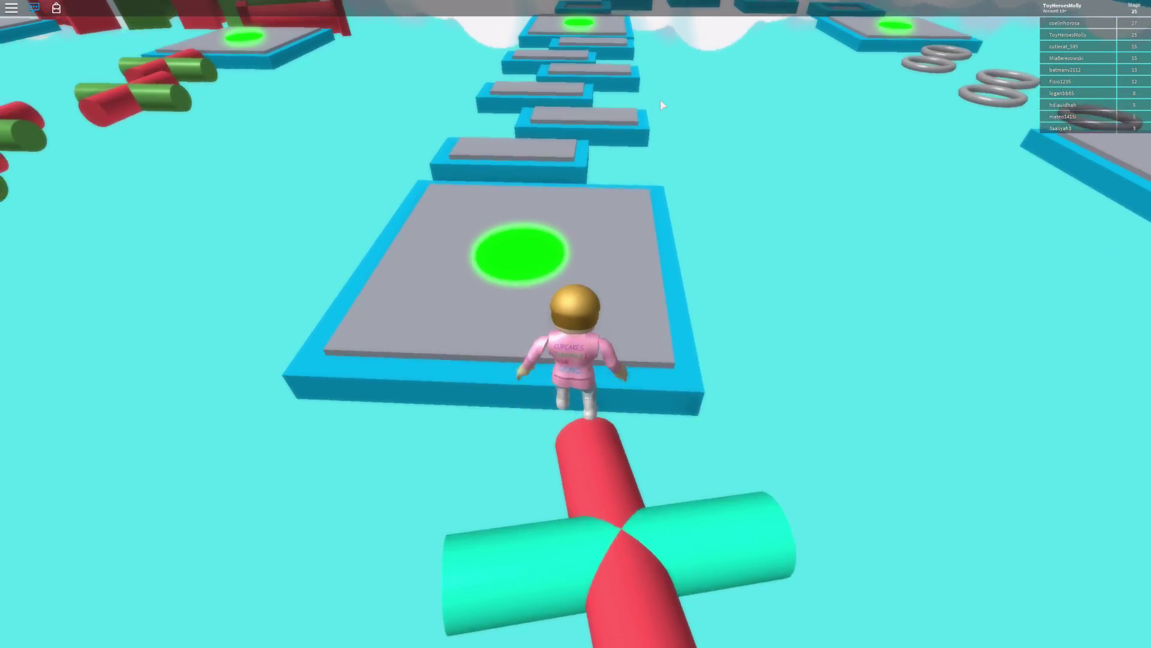
pyautogui.press('w')
pyautogui.press('w')
# Jump across the grey and framed stepping platforms to the smaller framed platform
pyautogui.press('space')
pyautogui.press('w')
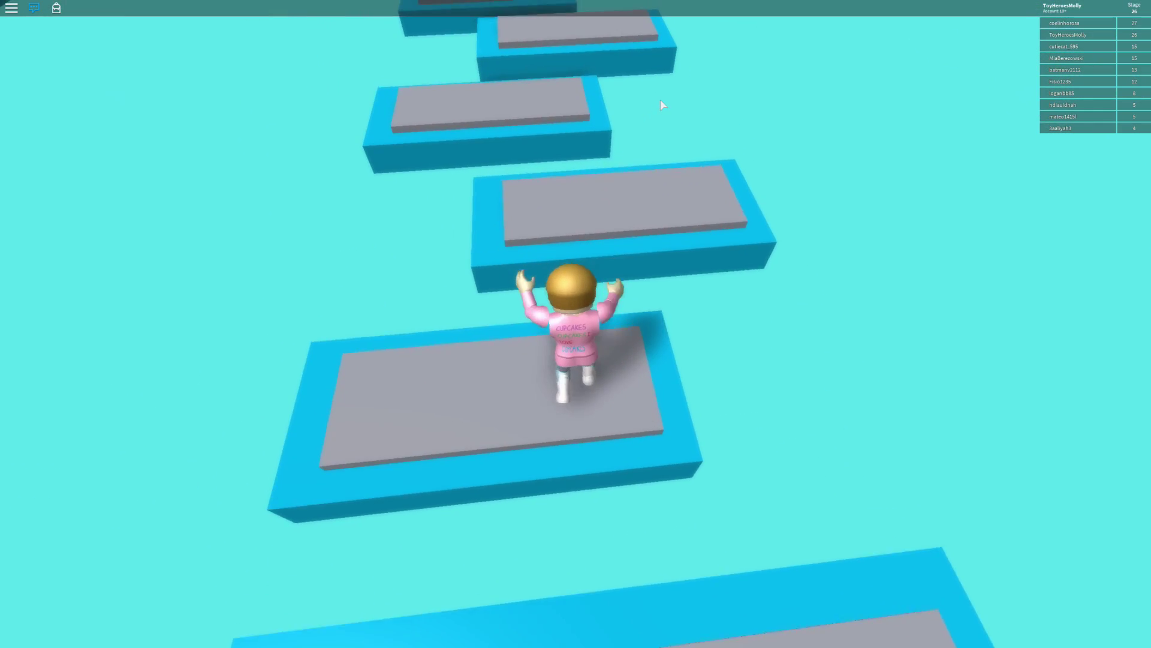
pyautogui.press('space')
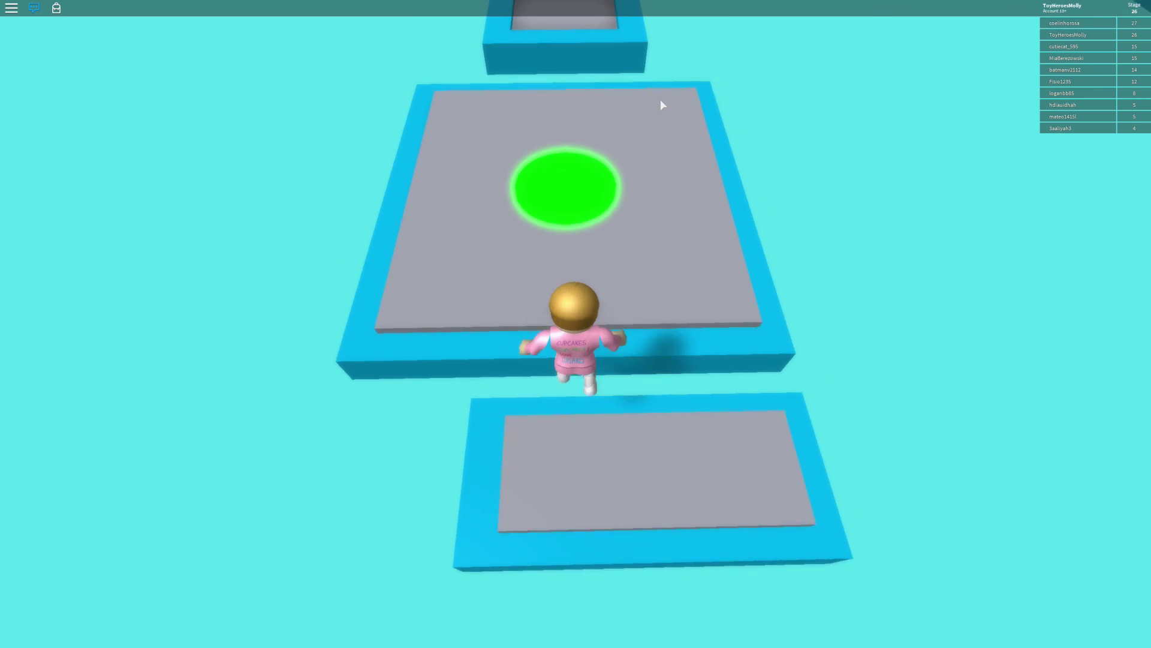
pyautogui.press('w')
pyautogui.press('w')
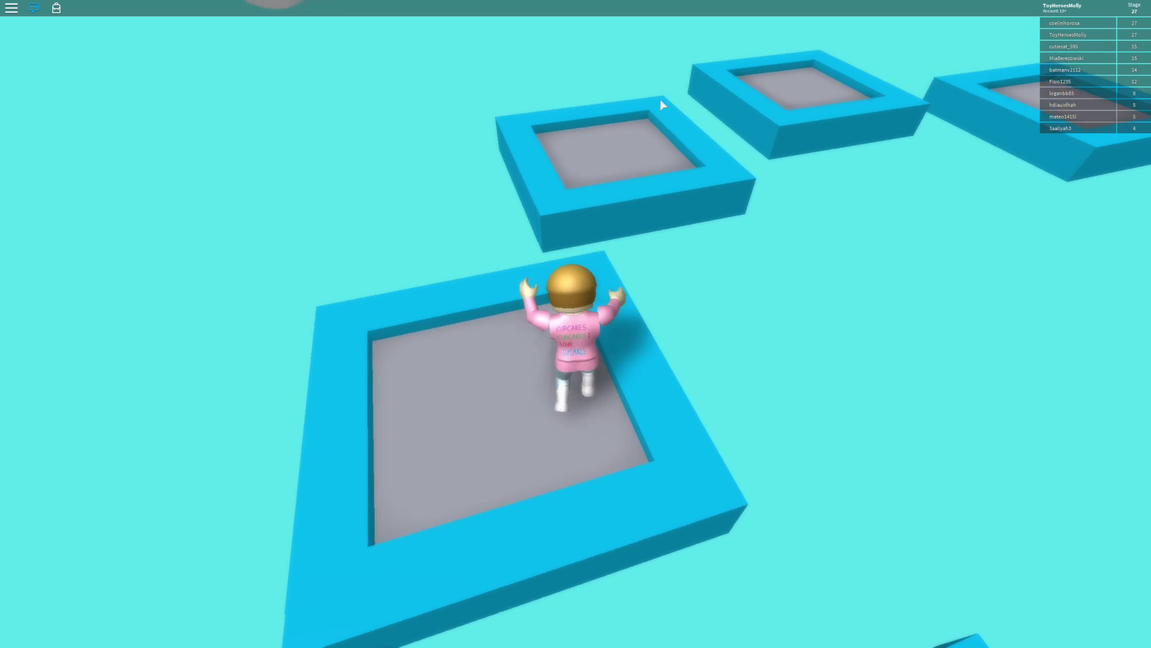
pyautogui.press('w')
pyautogui.press('space')
pyautogui.press('w')
pyautogui.press('space')
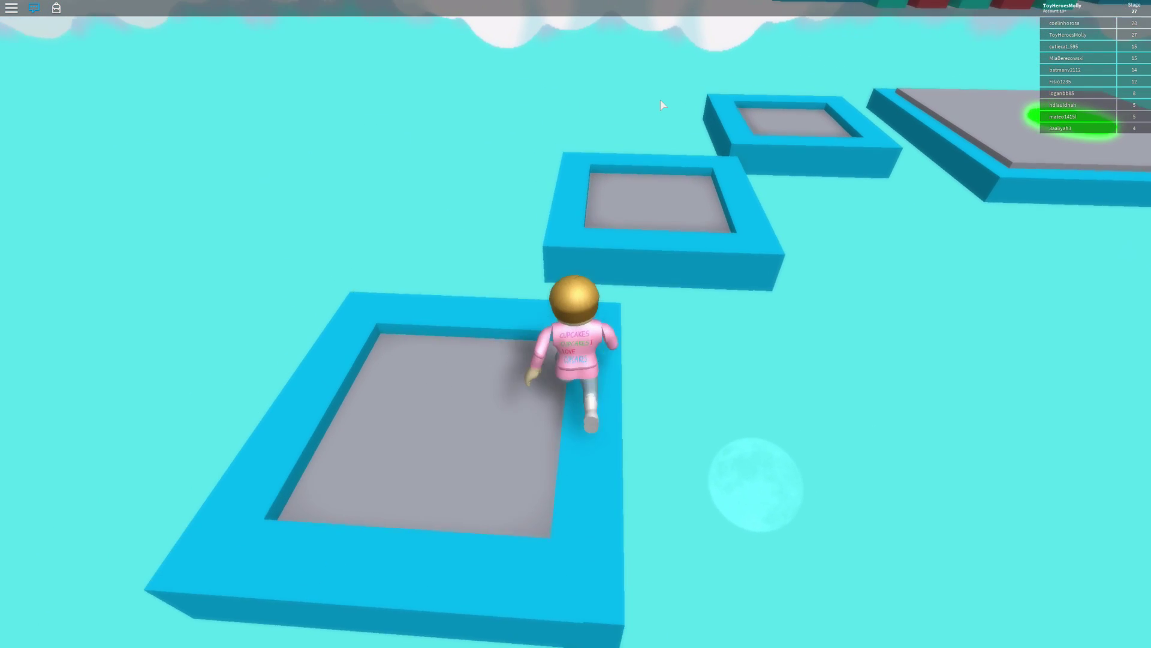
pyautogui.press('w')
pyautogui.press('space')
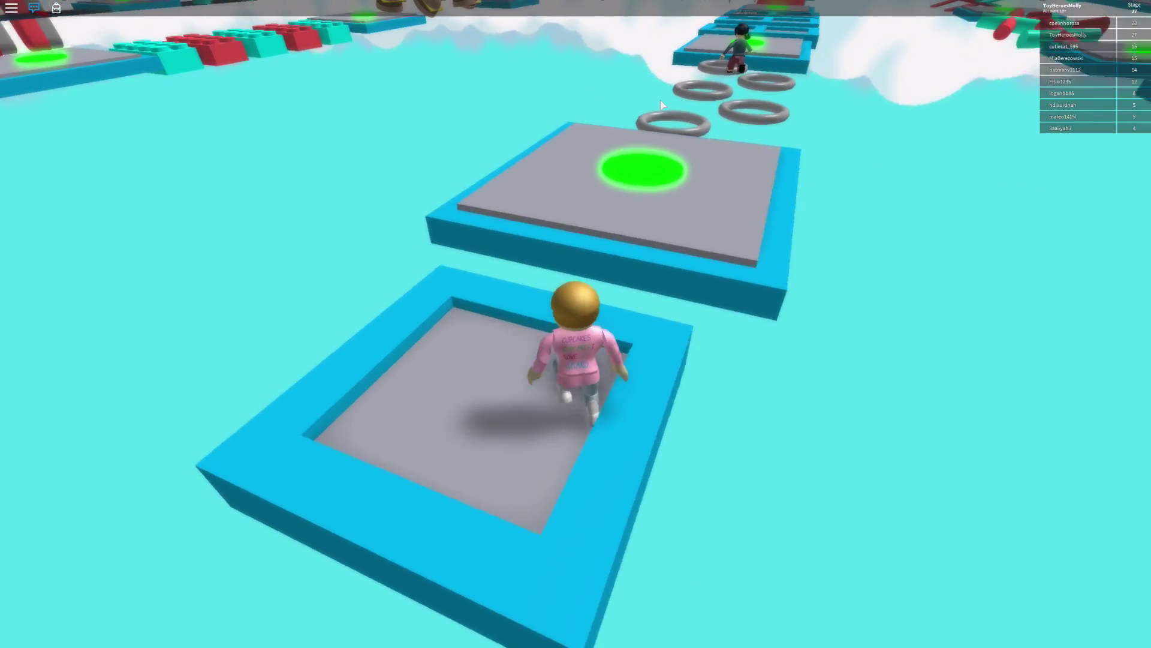
# Hop across the ring hoops to the stage 28 green pad
pyautogui.press('w')
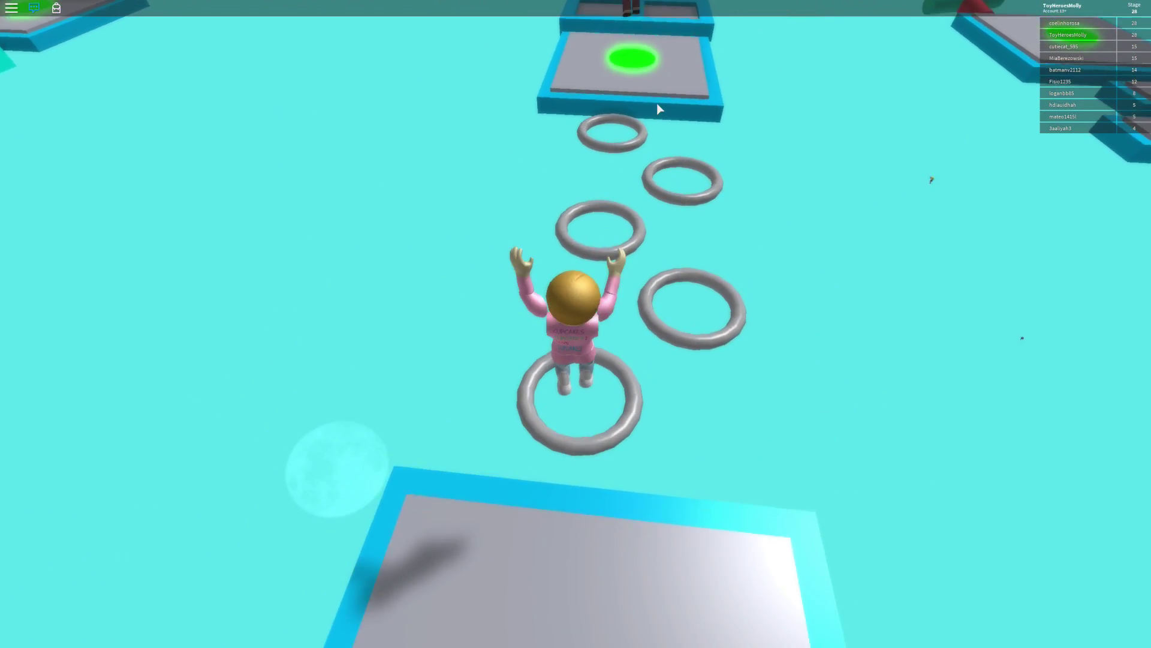
pyautogui.press('w')
pyautogui.press('space')
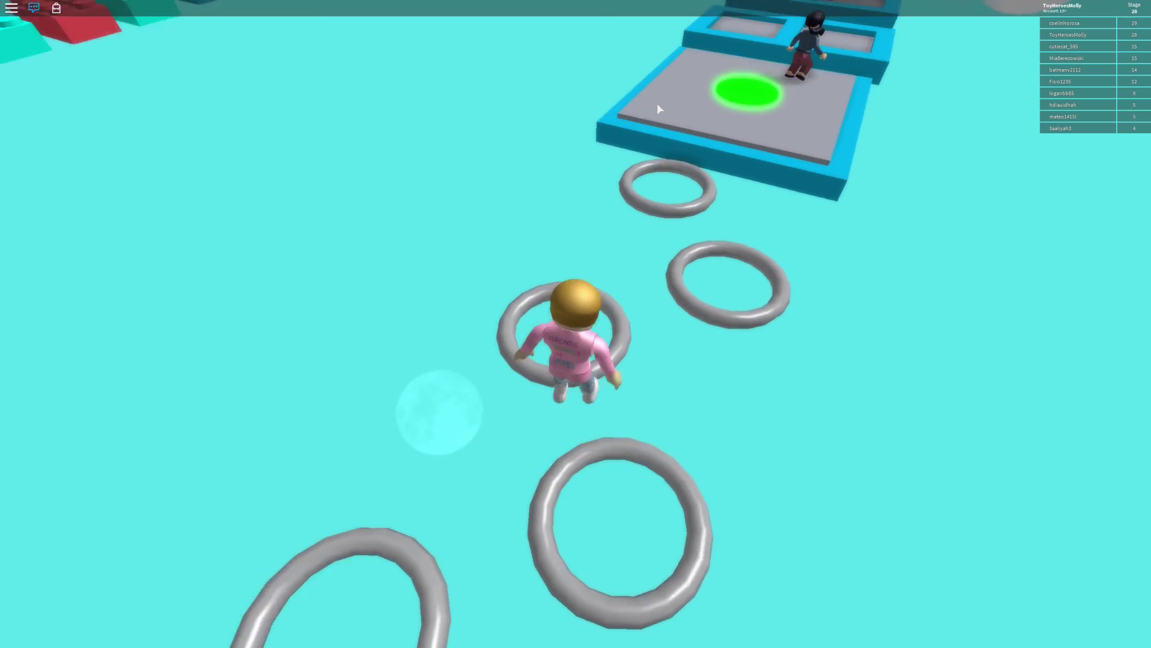
pyautogui.press('w')
pyautogui.press('space')
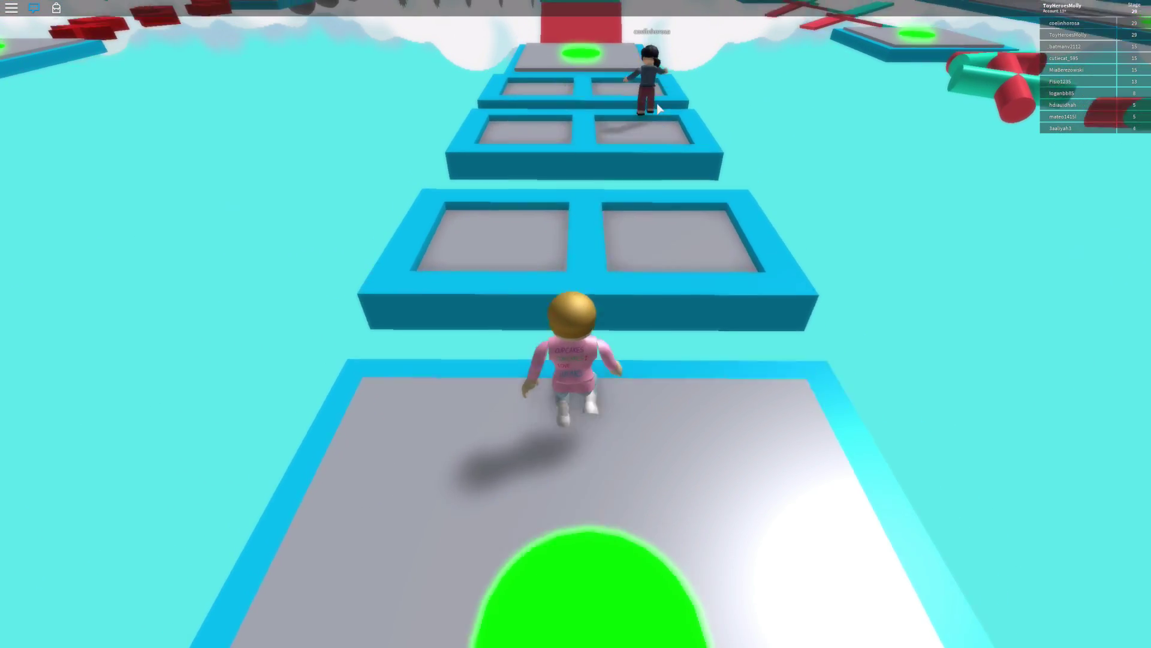
# Jump across the windowed platform frames onto the platform with the green pad
pyautogui.press('w')
pyautogui.press('space')
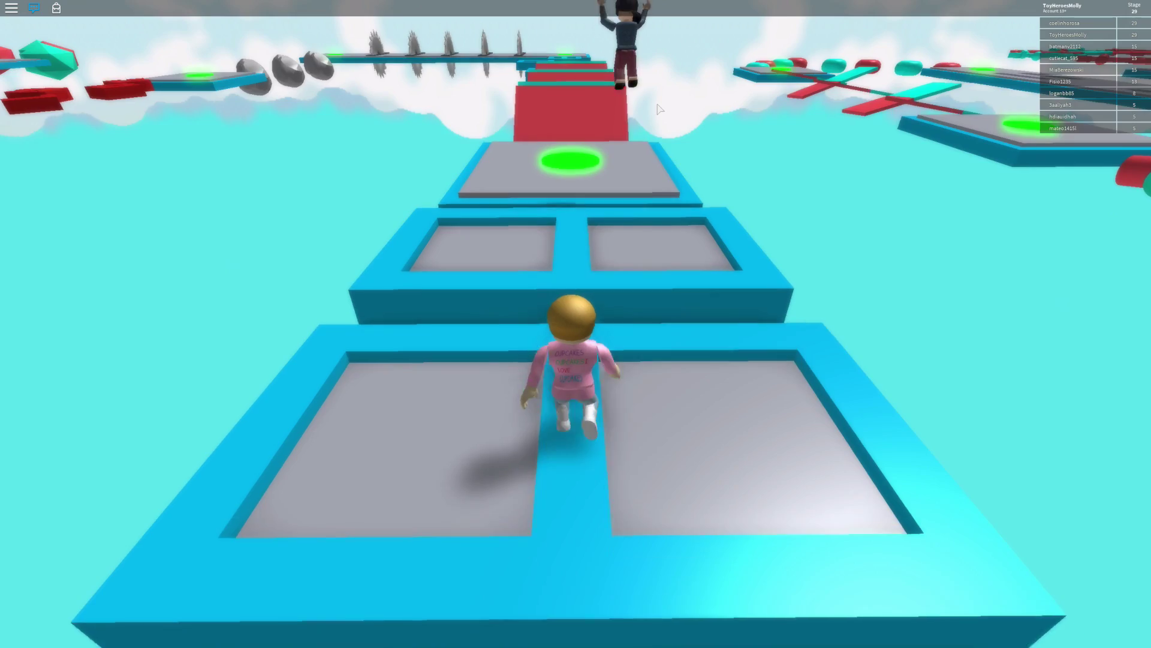
pyautogui.press('space')
pyautogui.press('w')
pyautogui.press('space')
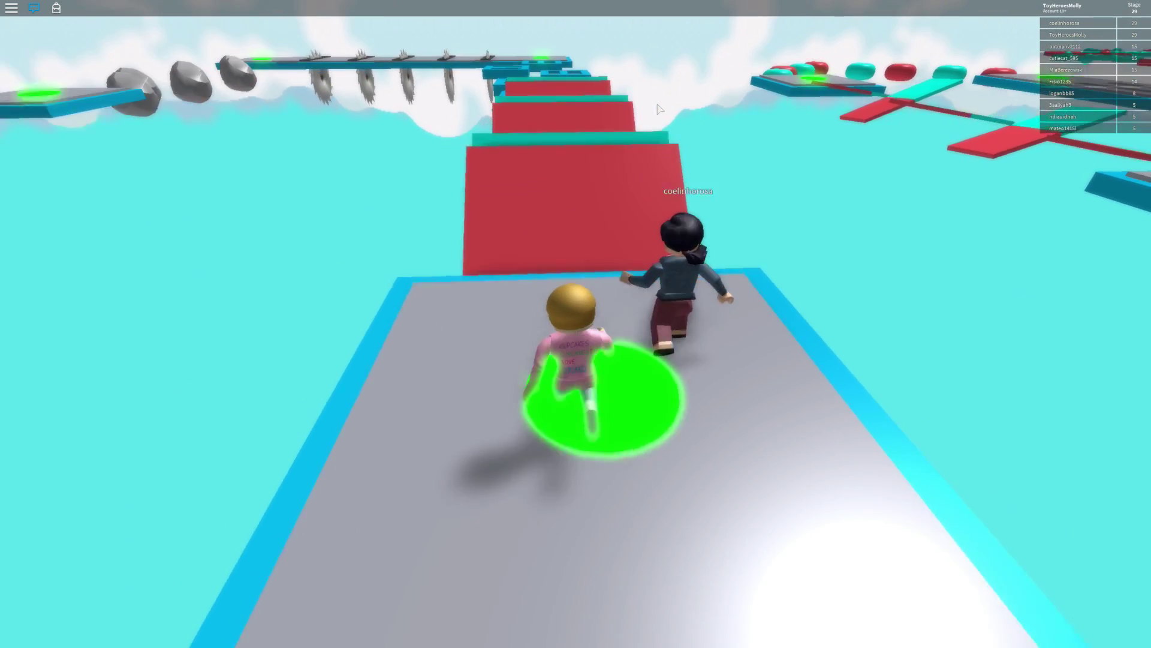
# Hop from the green pad over the red steps and large red platform, clearing the cyan step
pyautogui.press('w')
pyautogui.press('space')
pyautogui.press('w')
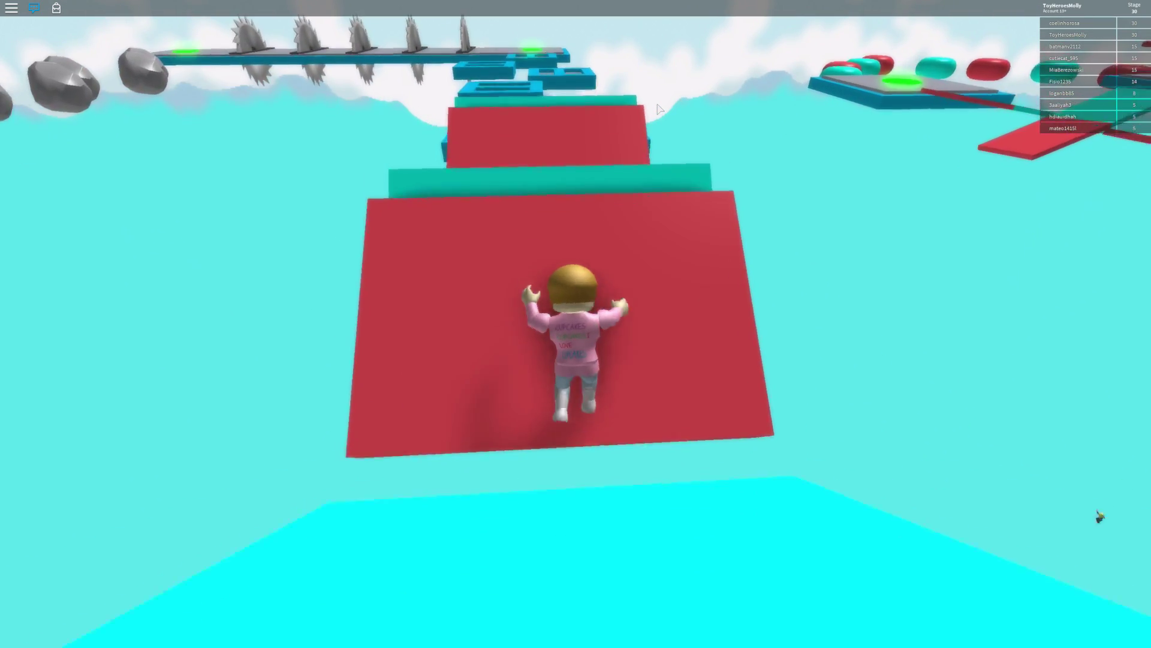
pyautogui.press('w')
pyautogui.press('space')
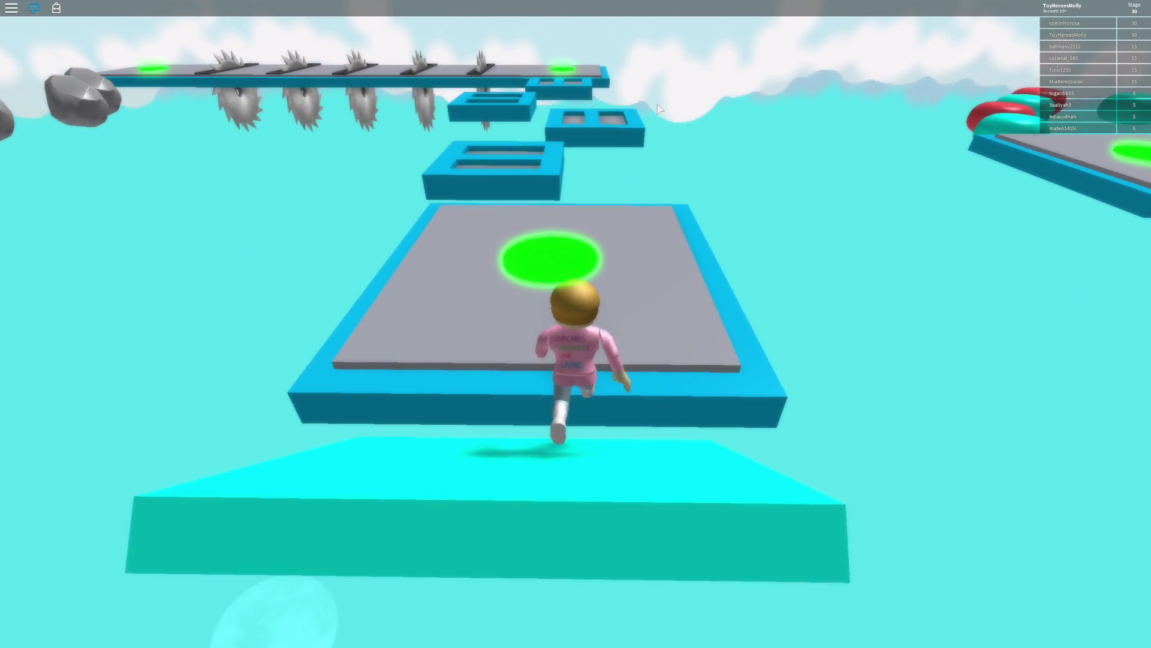
# Hop across the remaining windowed platforms to stage 31's green pad on the saw walkway
pyautogui.press('w')
pyautogui.press('space')
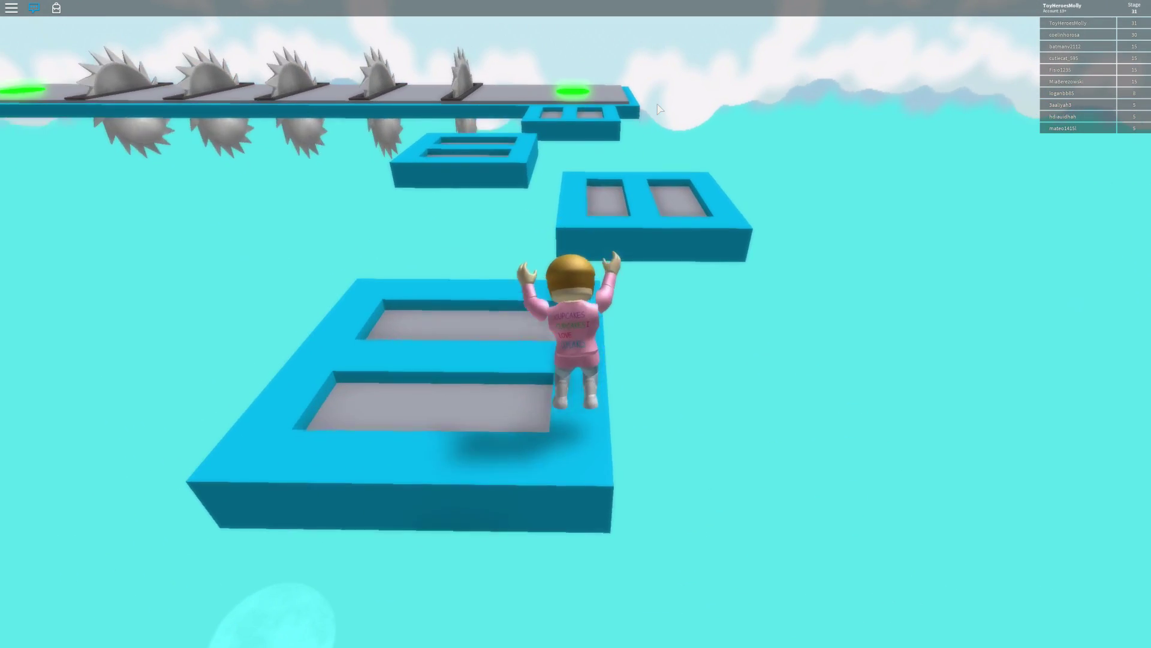
pyautogui.press('w')
pyautogui.press('space')
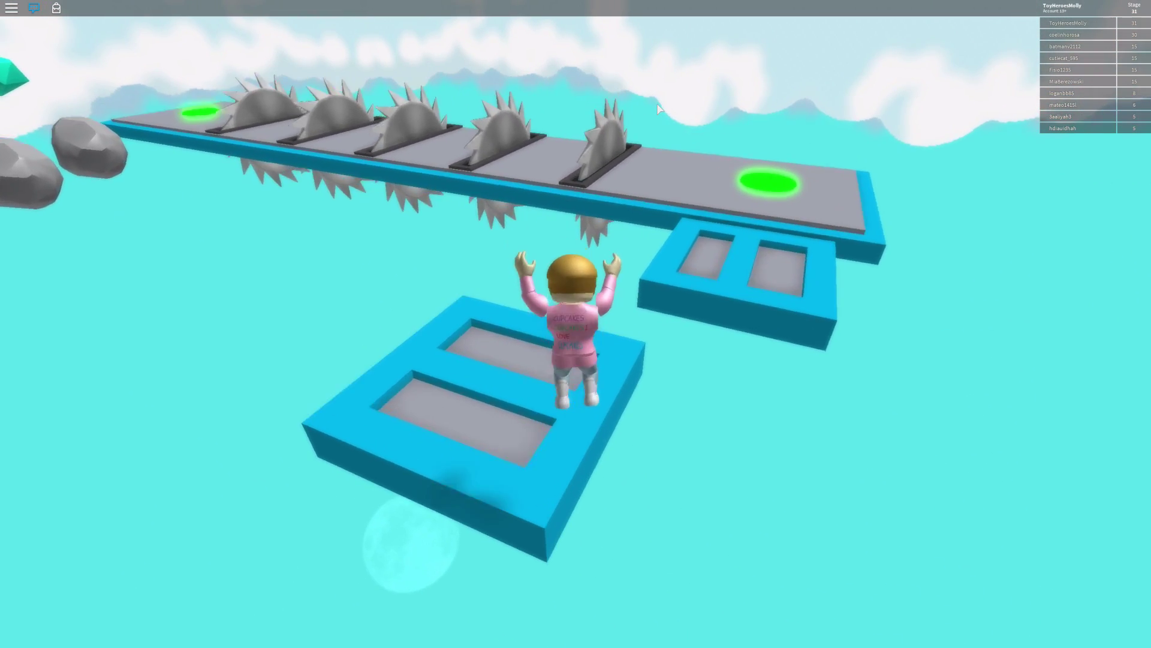
pyautogui.press('space')
pyautogui.press('space')
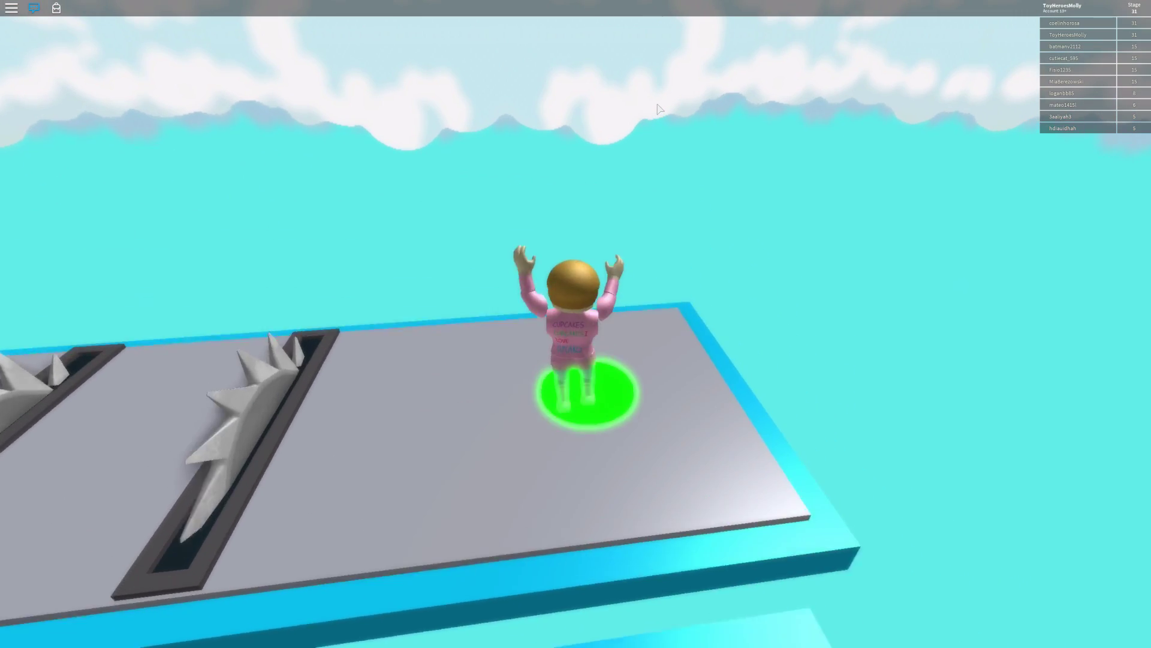
# Turn the camera toward the saw path and walk along the walkway's left edge
pyautogui.press('w')
pyautogui.moveTo(660, 108); pyautogui.dragTo(659, 108)
pyautogui.press('a')
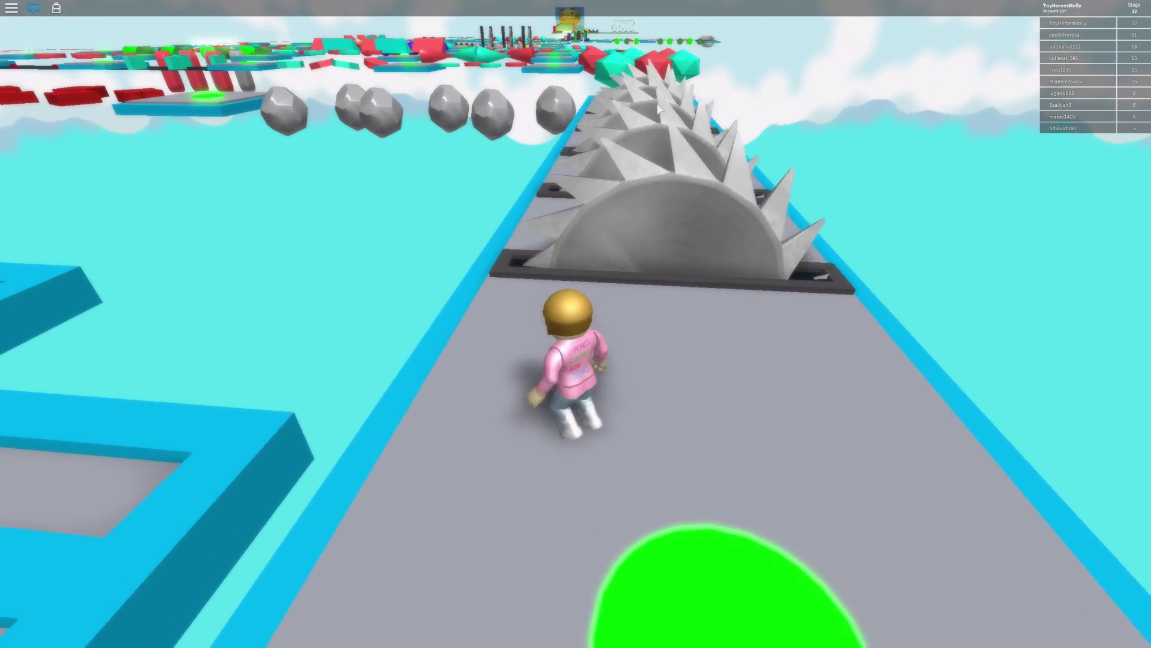
pyautogui.press('w')
pyautogui.press('w')
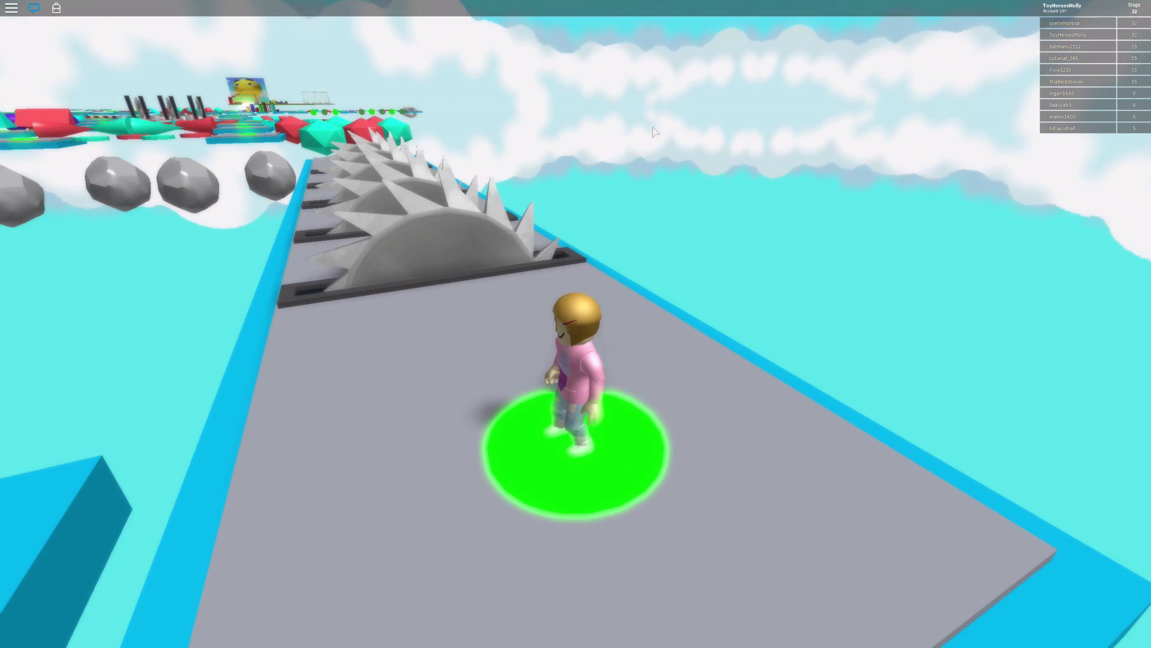
# After respawning, run off the green pad and jump along the saw walkway
pyautogui.press('w')
pyautogui.press('w')
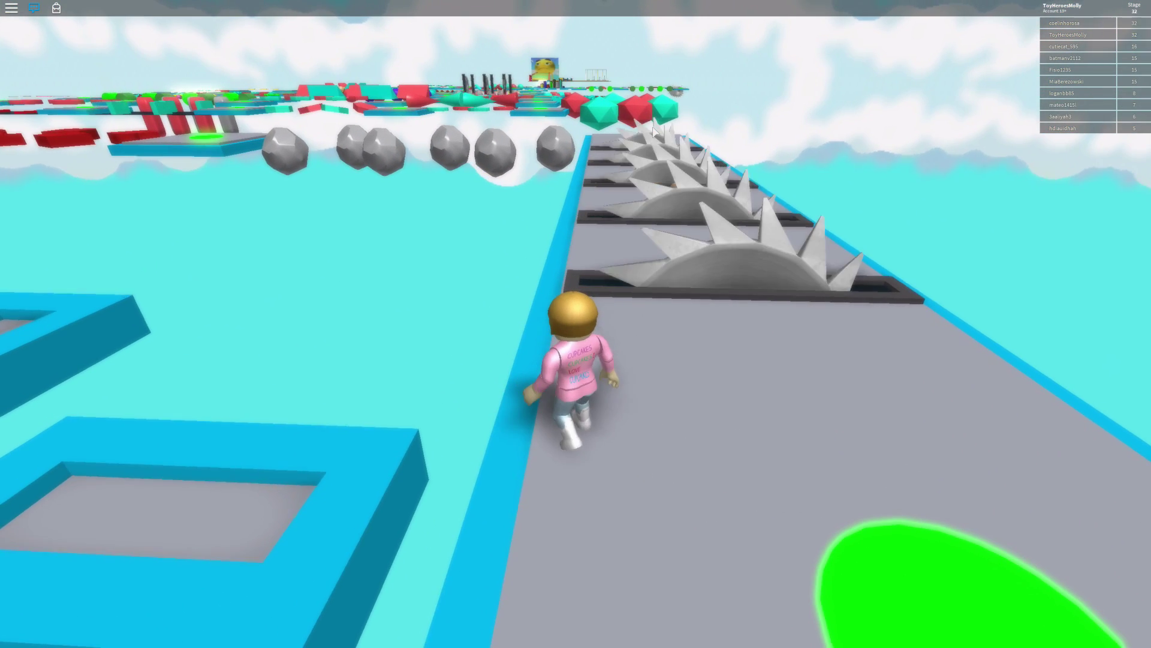
pyautogui.press('space')
pyautogui.press('w')
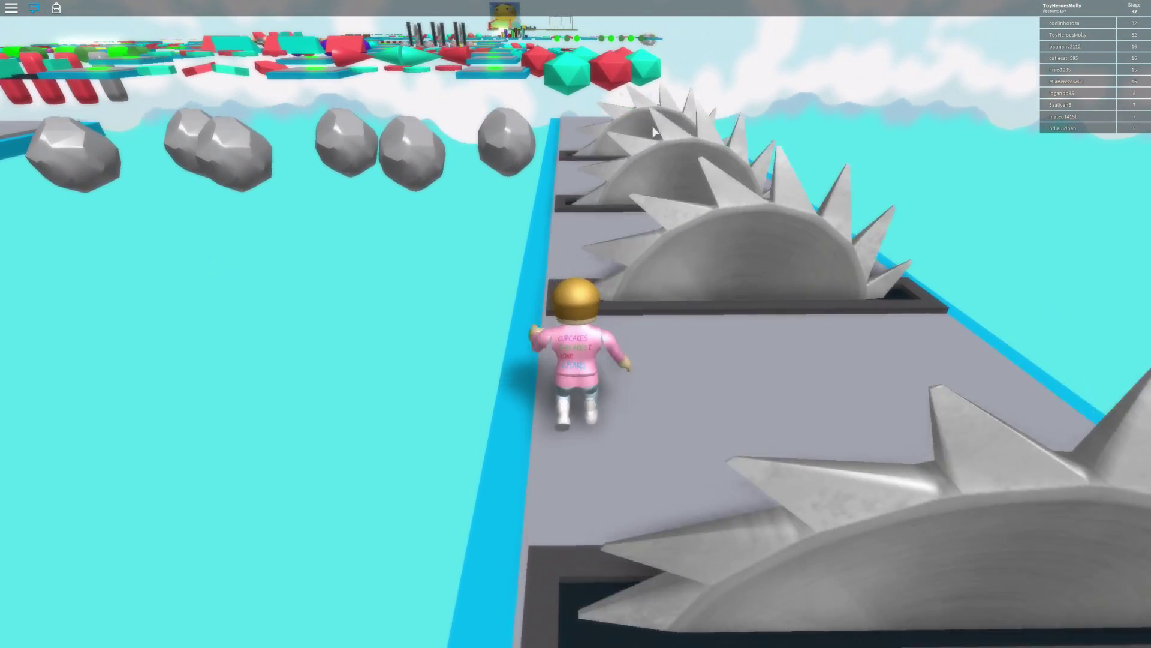
pyautogui.rightClick(655, 132)
# Jump over the remaining saw blades onto the far green checkpoint pad
pyautogui.press('space')
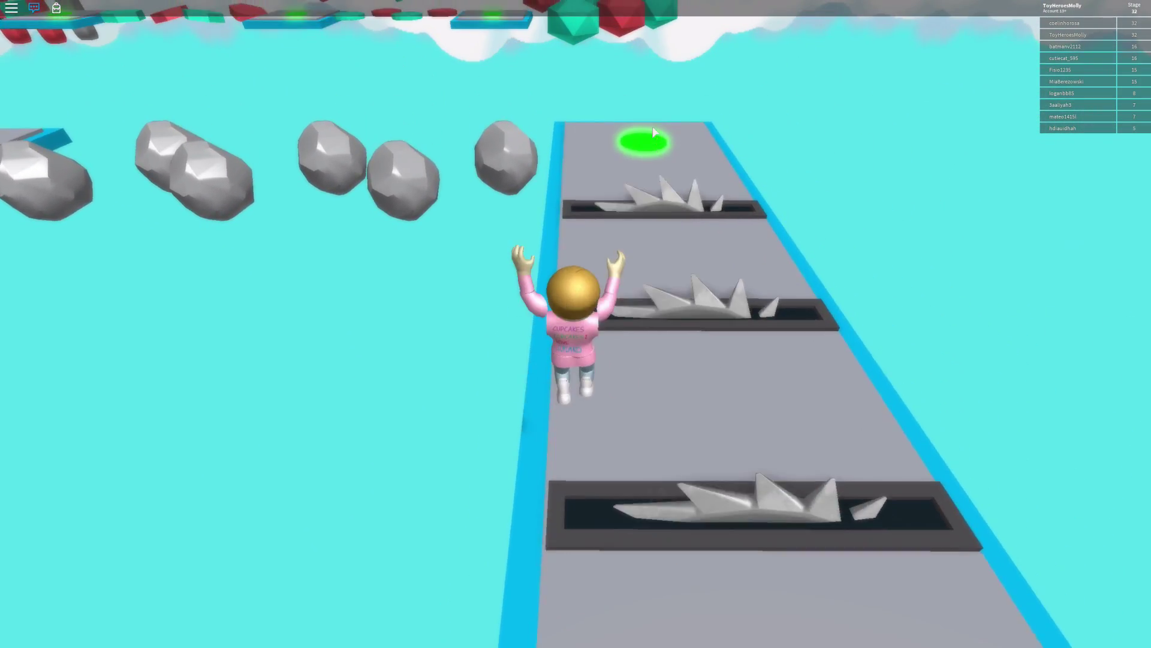
pyautogui.press('w')
pyautogui.press('space')
pyautogui.press('w')
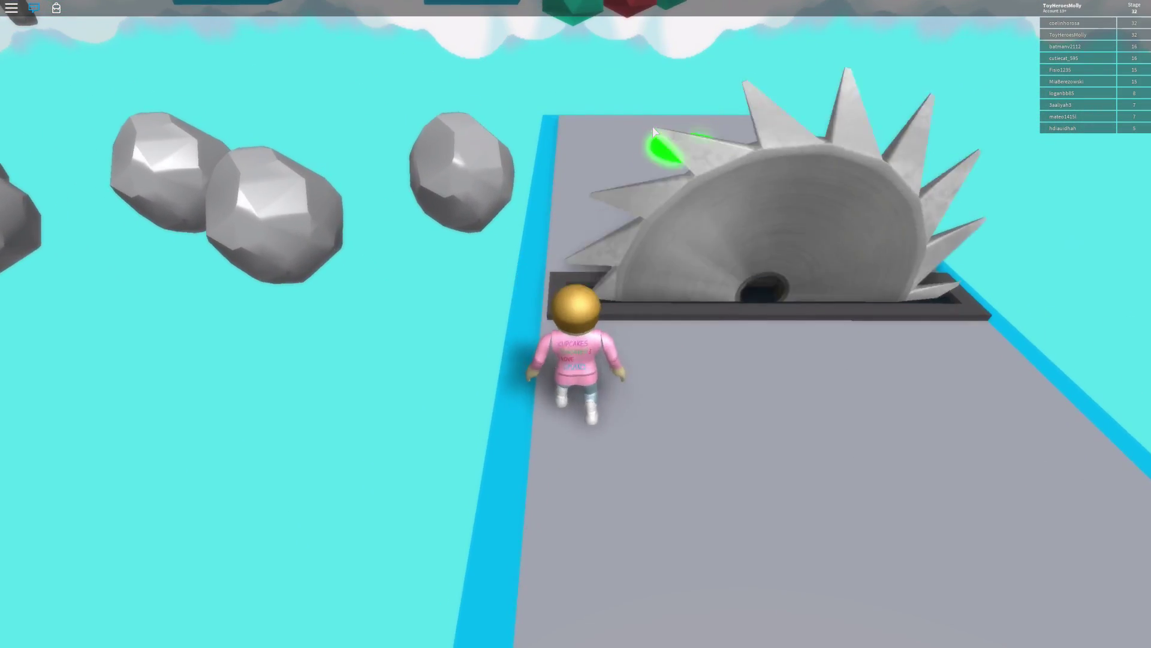
pyautogui.press('space')
pyautogui.press('w')
pyautogui.press('w')
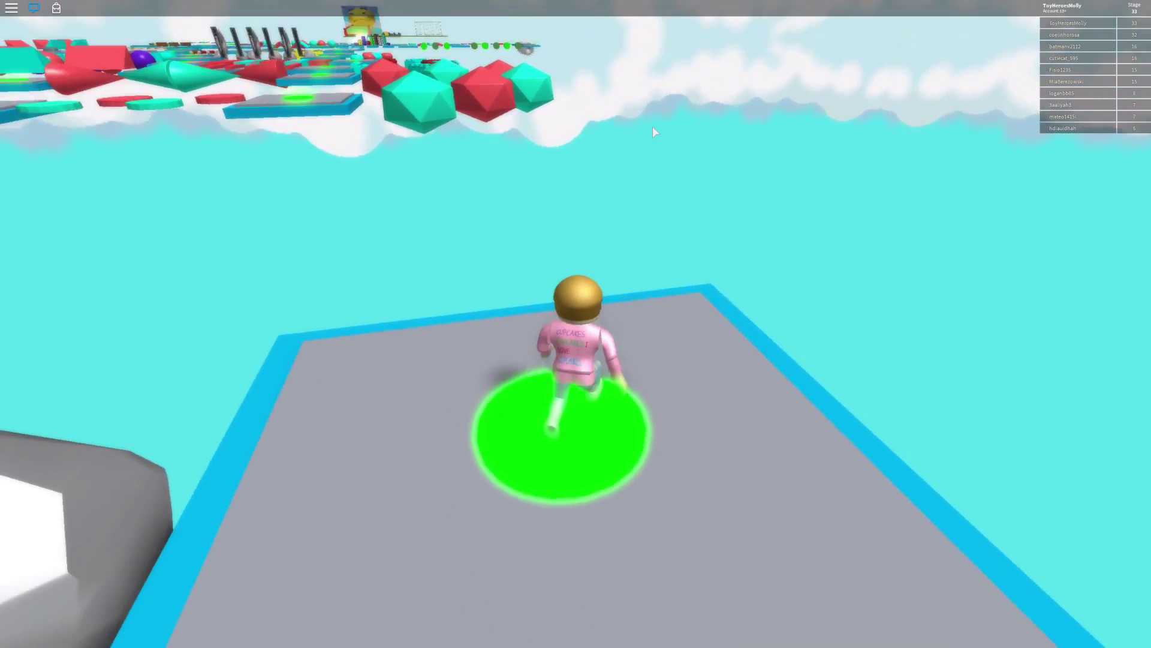
# Hop across the grey boulders onto the checkpoint platform and run past its green pad
pyautogui.press('w')
pyautogui.press('space')
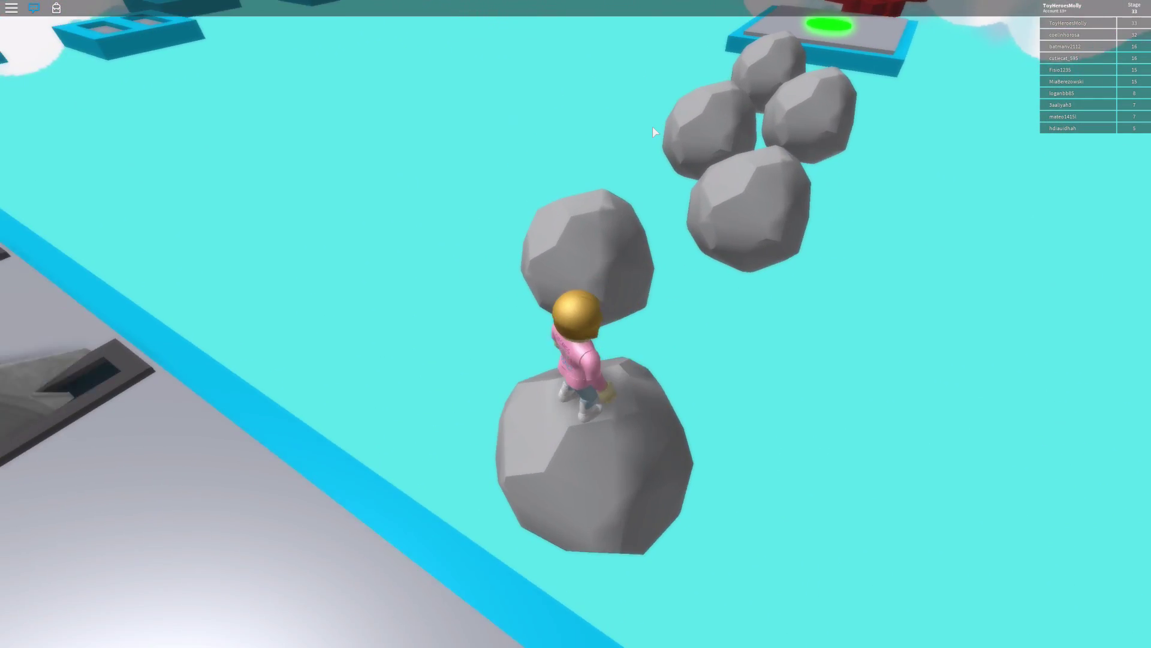
pyautogui.press('w')
pyautogui.press('space')
pyautogui.press('w')
pyautogui.press('space')
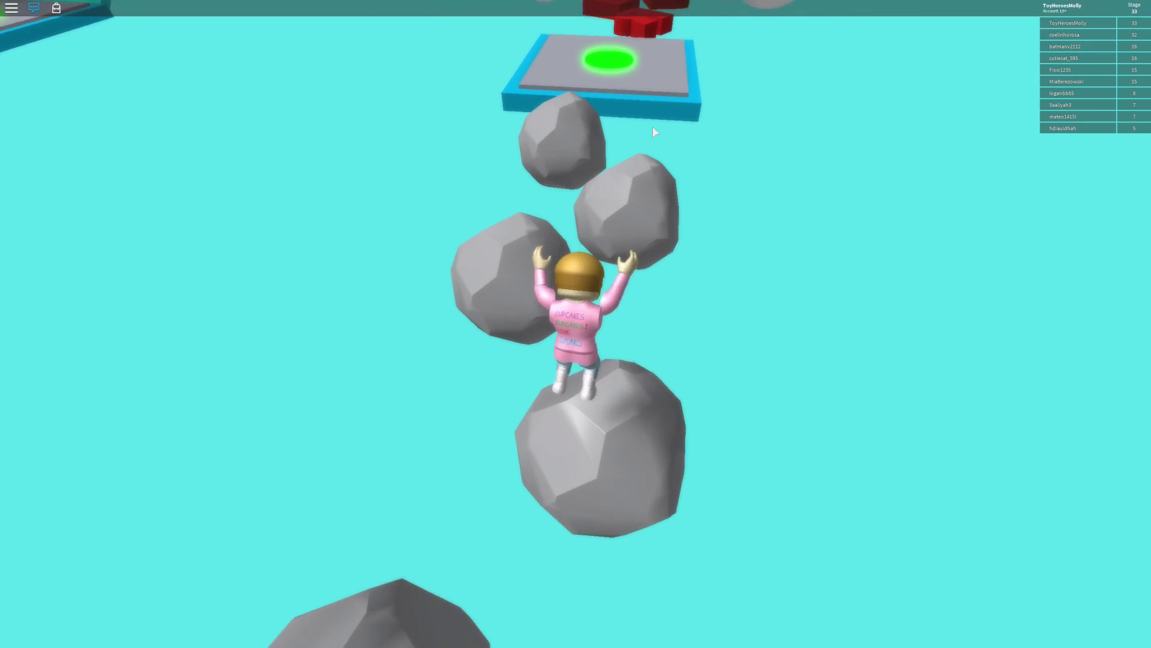
pyautogui.press('space')
pyautogui.press('w')
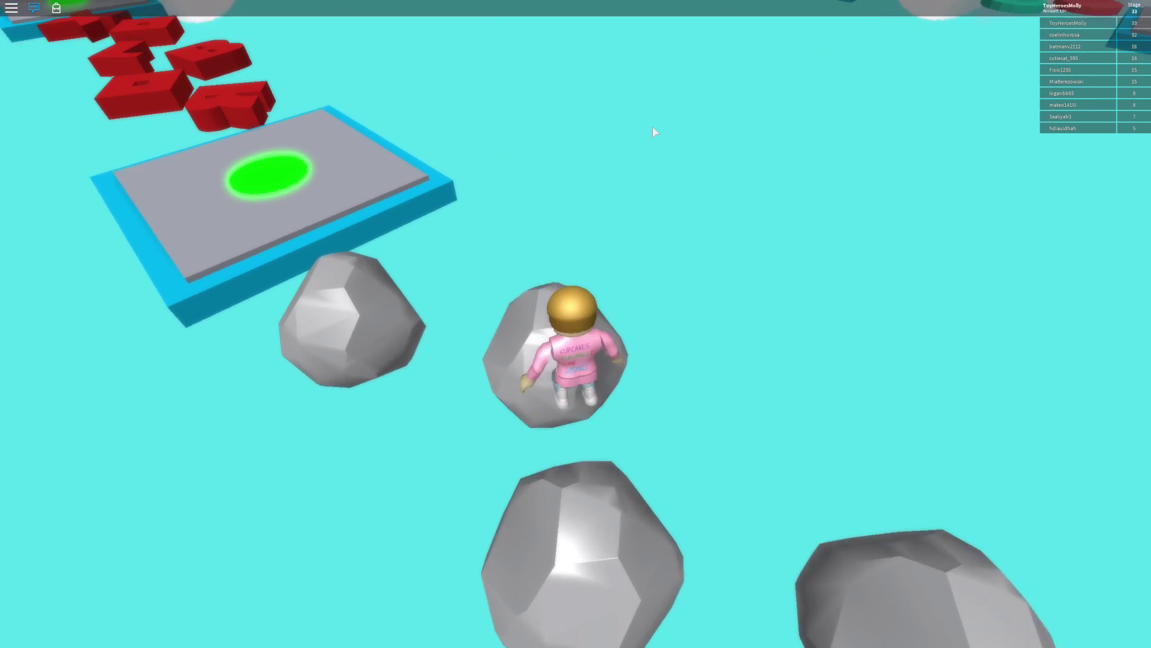
pyautogui.press('space')
pyautogui.press('space')
pyautogui.press('space')
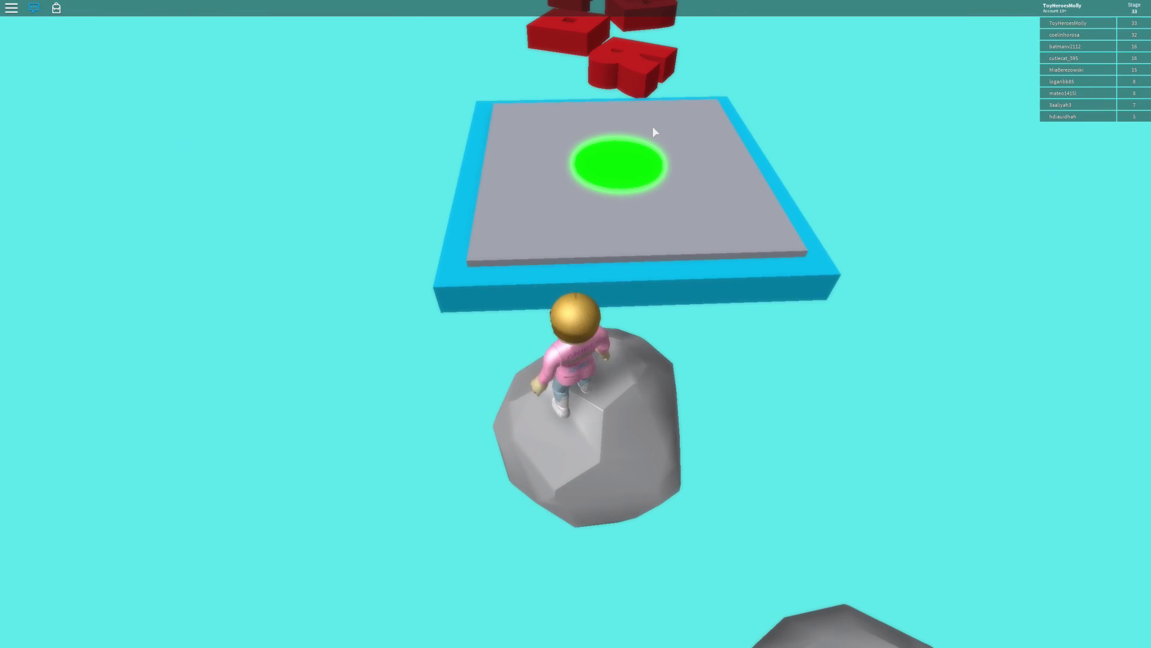
pyautogui.press('w')
pyautogui.press('space')
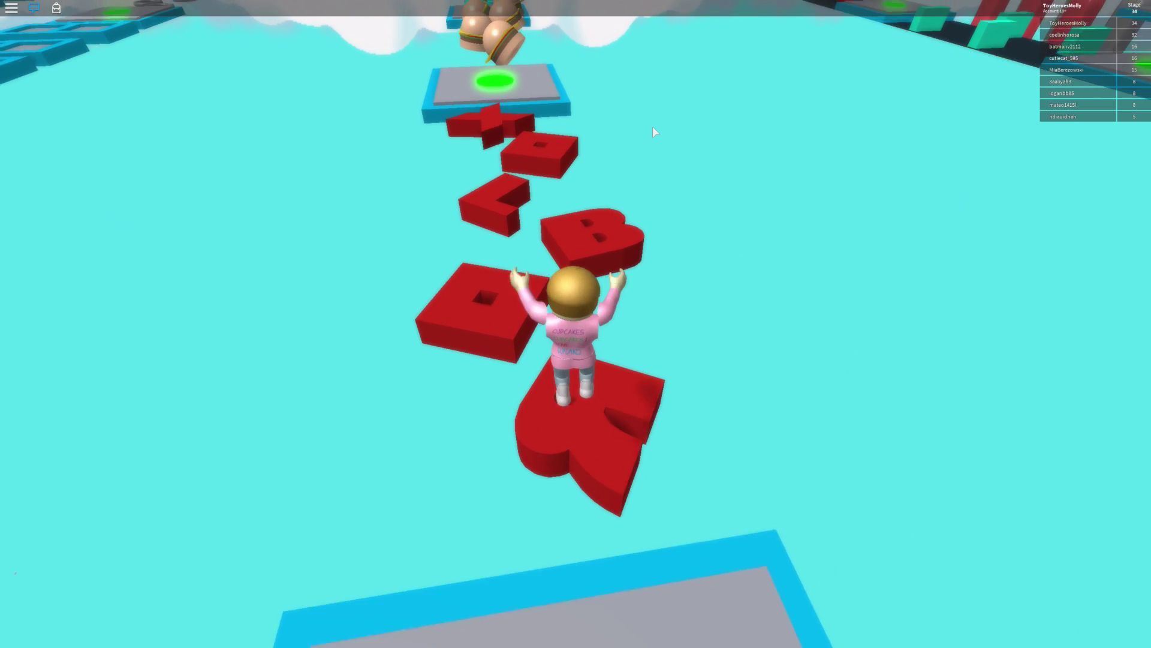
# Jump from O to B, L and O letter blocks, turning the camera right along the way
pyautogui.press('w')
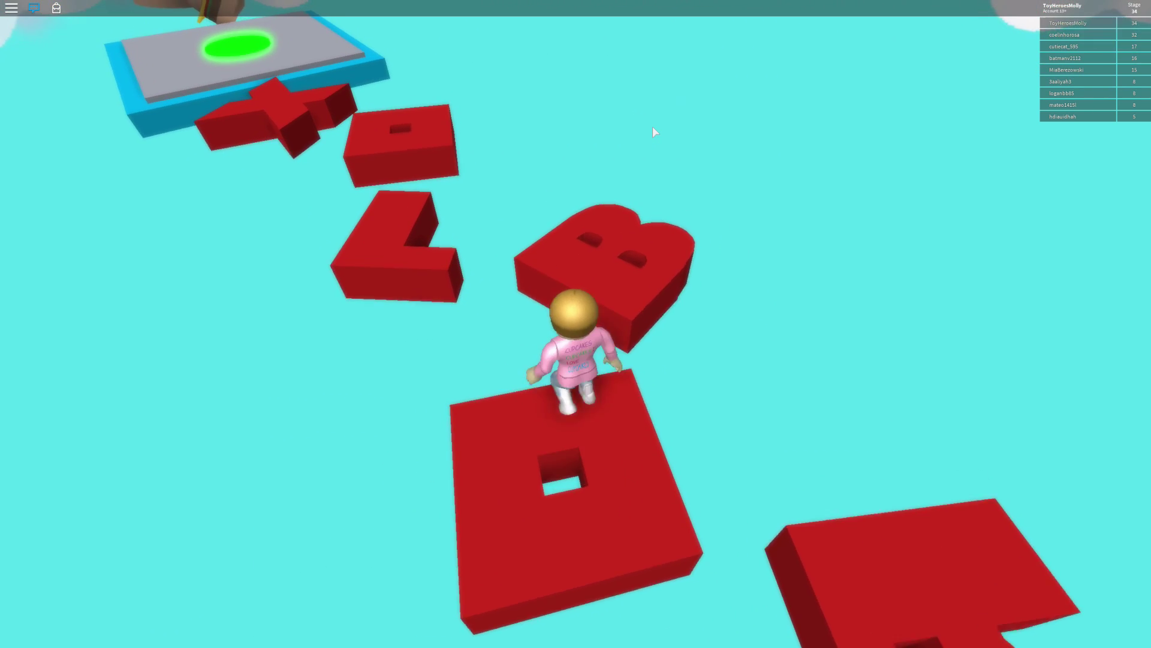
pyautogui.press('space')
pyautogui.press('Right')
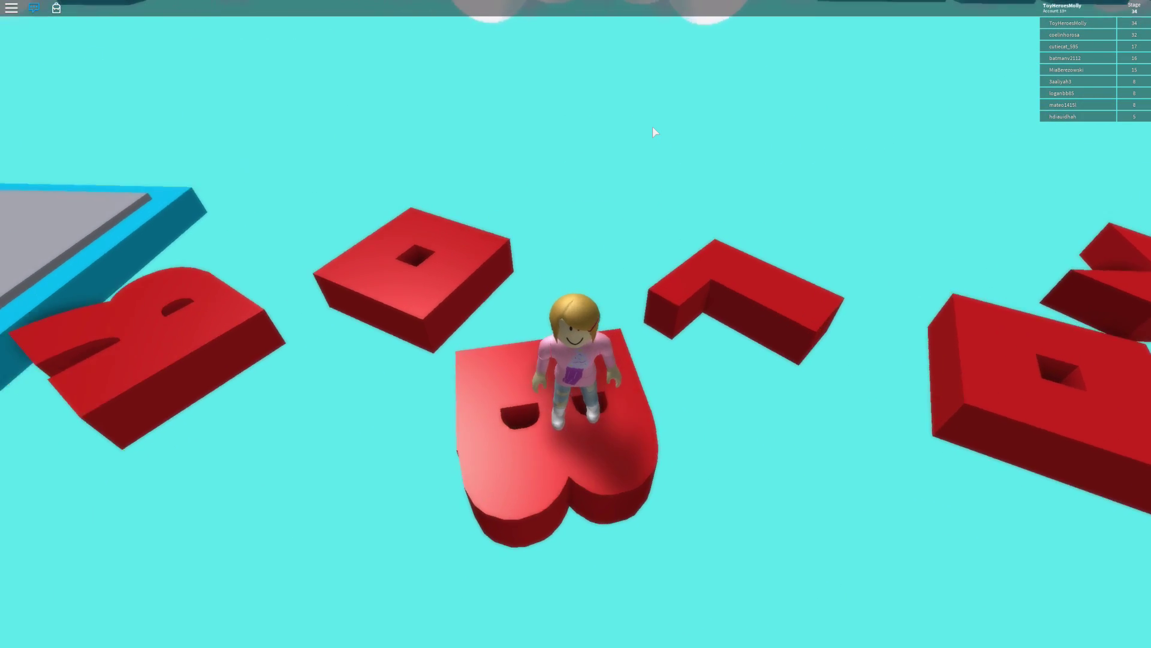
pyautogui.press('Right')
pyautogui.press('w')
pyautogui.press('space')
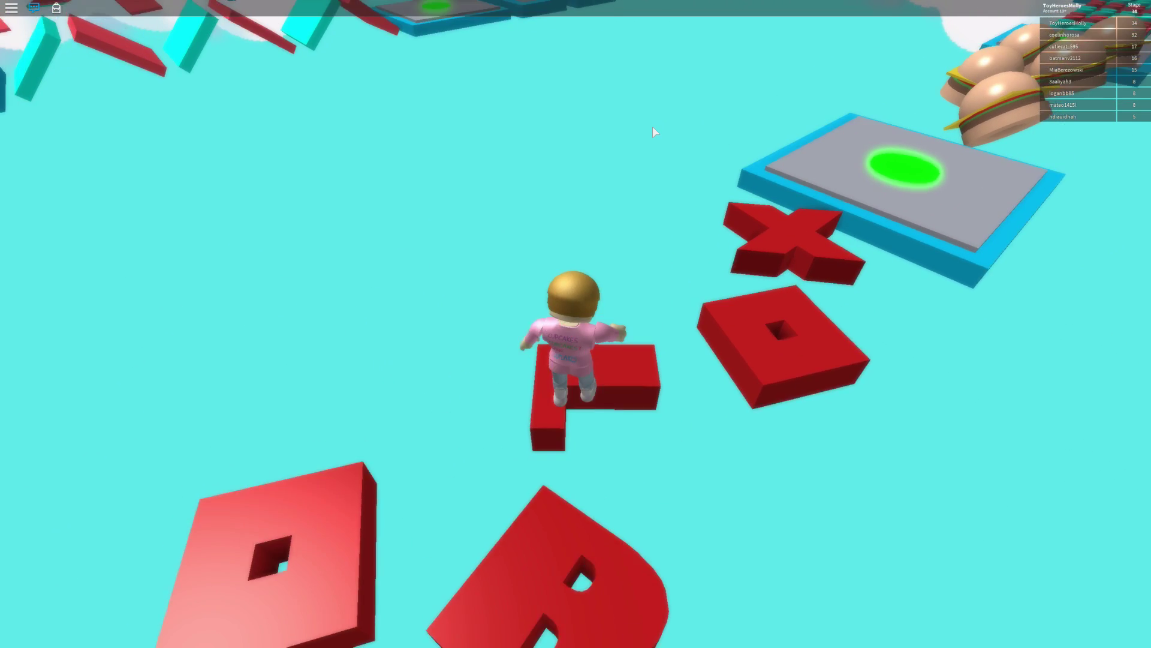
pyautogui.press('w')
pyautogui.press('space')
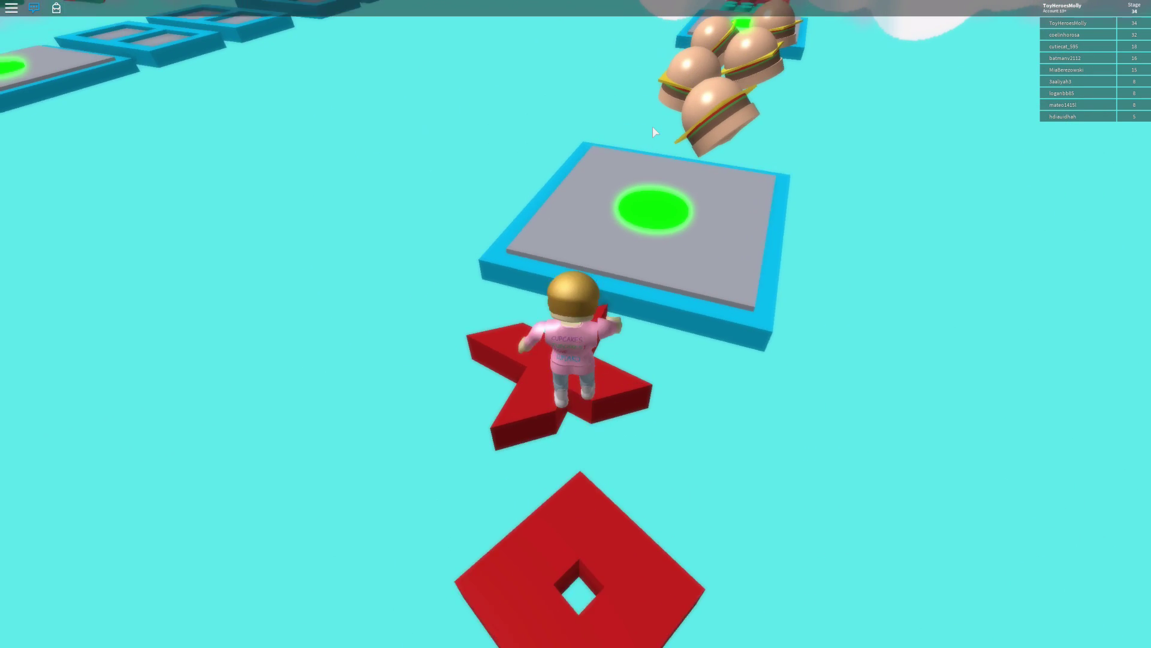
# Hop across the hamburgers onto the grey platform's green checkpoint
pyautogui.press('w')
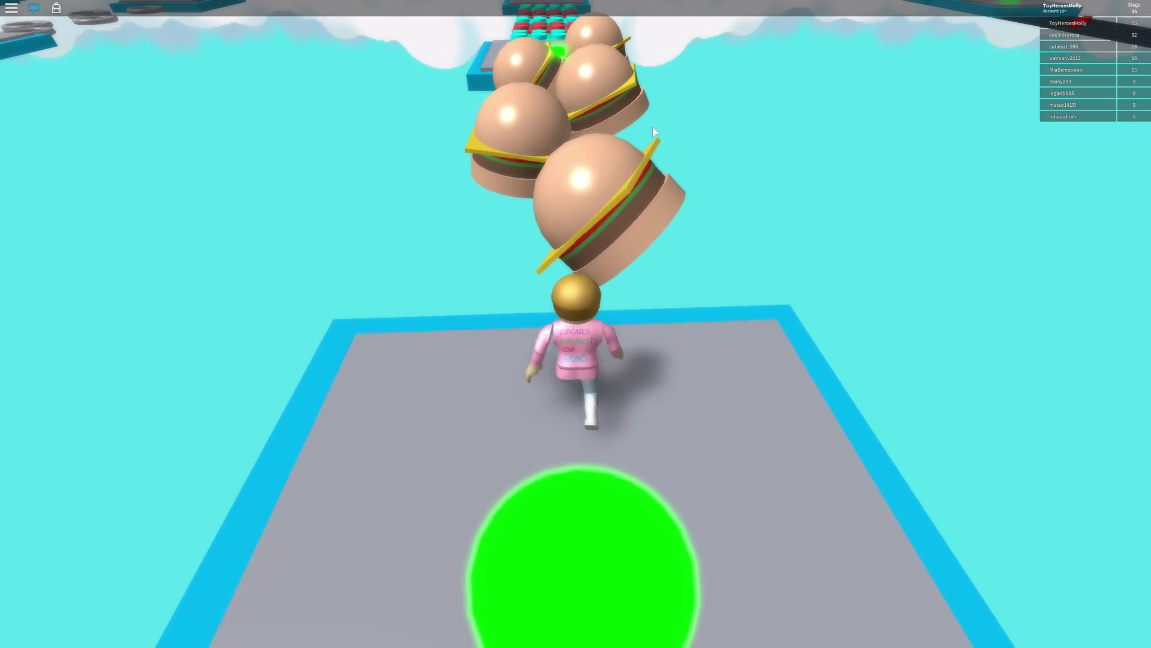
pyautogui.press('w')
pyautogui.press('space')
pyautogui.press('w')
pyautogui.press('space')
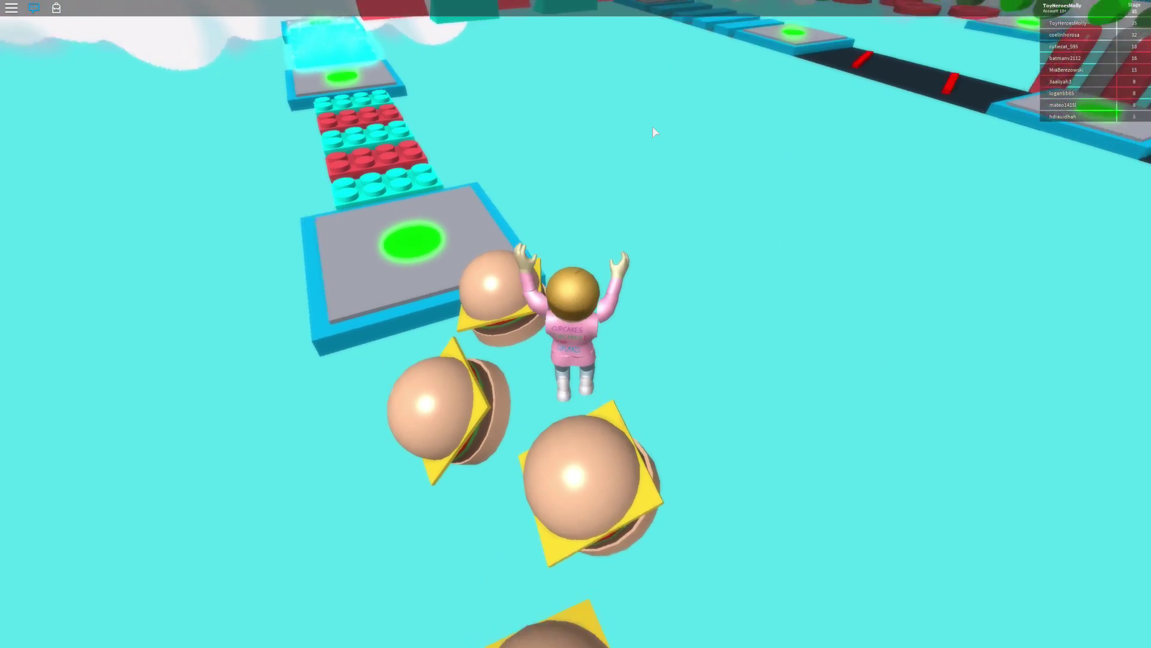
pyautogui.press('space')
pyautogui.press('space')
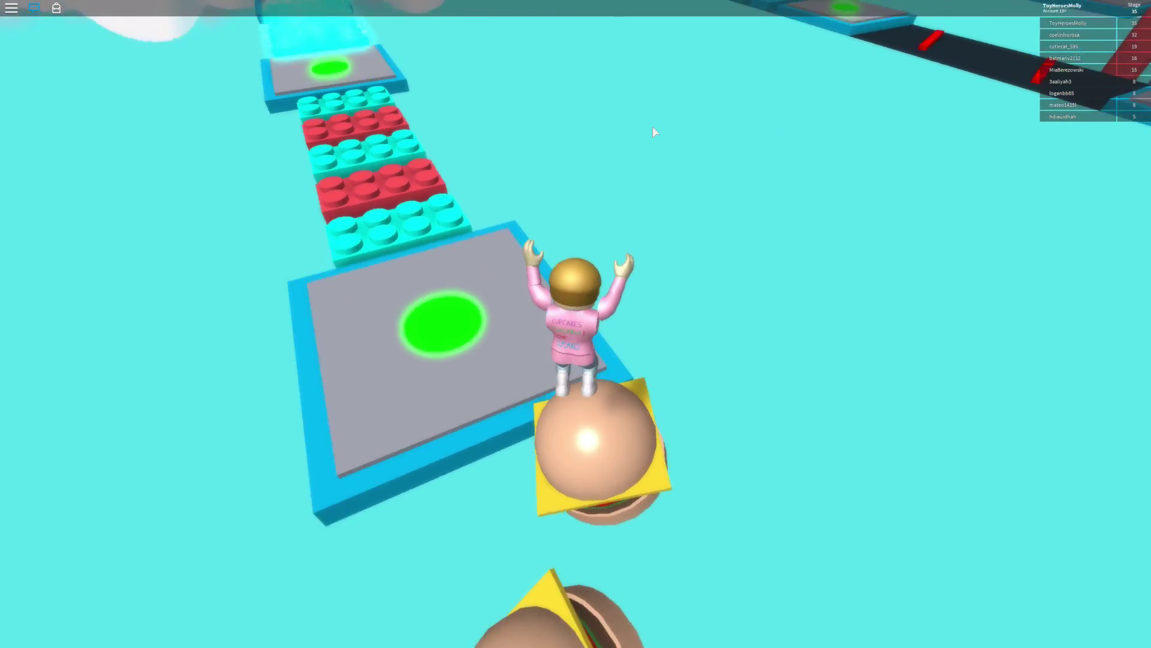
pyautogui.press('w')
# Jump across the lego bricks and run past the next checkpoint
pyautogui.press('w')
pyautogui.press('space')
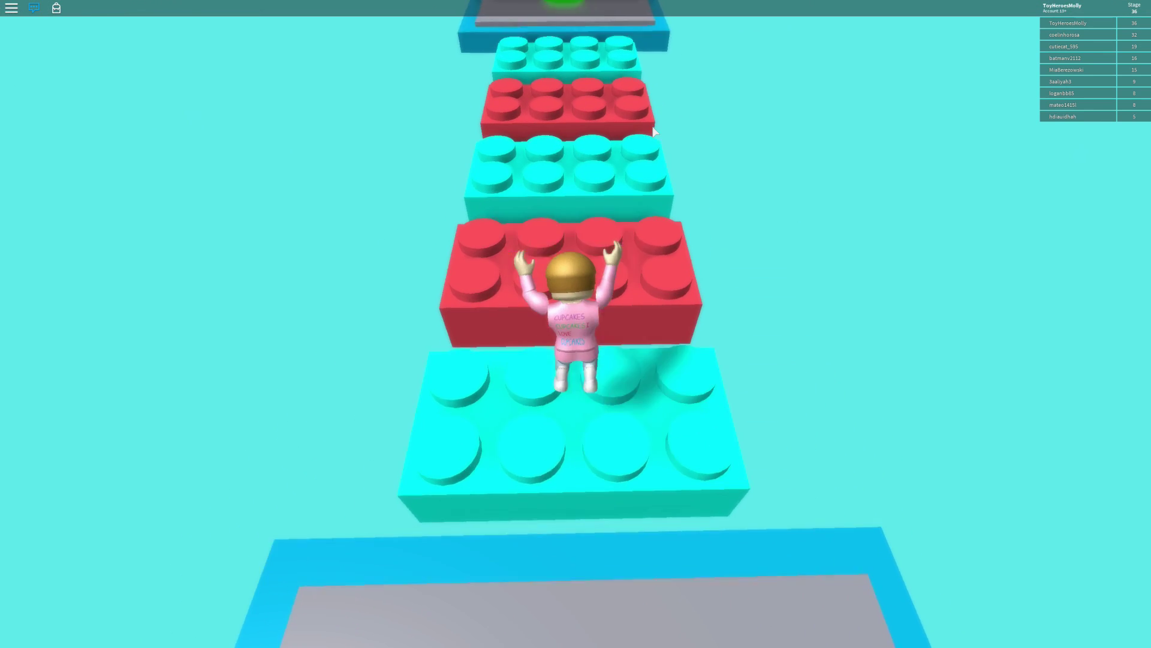
pyautogui.press('space')
pyautogui.press('w')
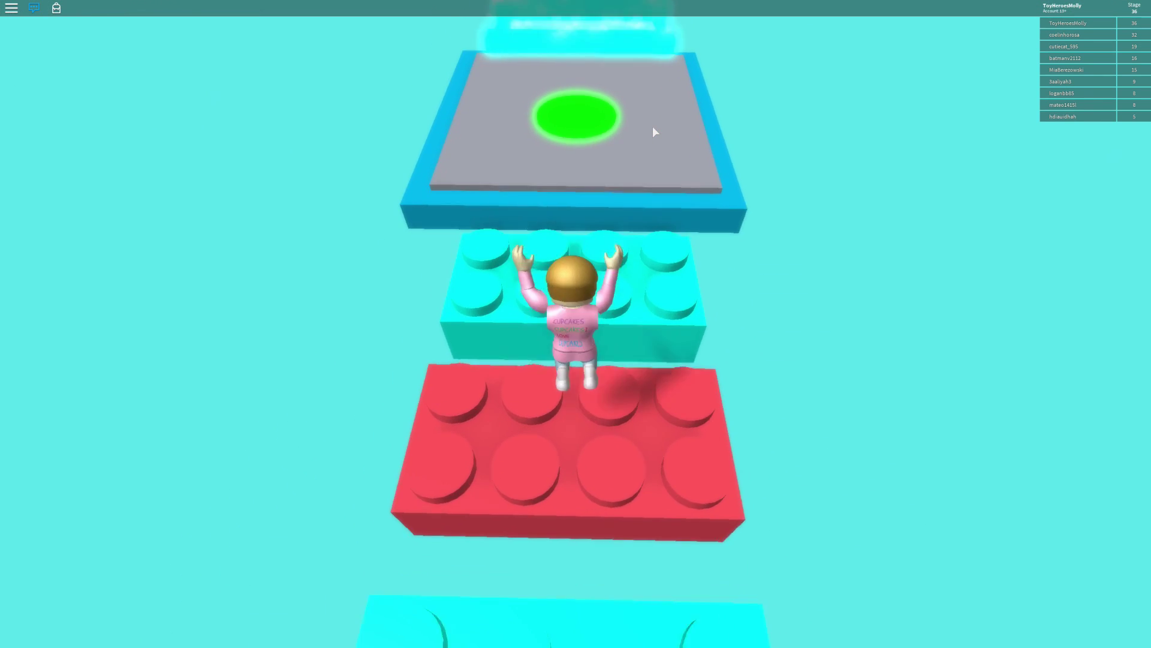
pyautogui.press('w')
# Climb the glowing cyan stairs onto stage 37's checkpoint and head toward the red wedges
pyautogui.press('space')
pyautogui.press('w')
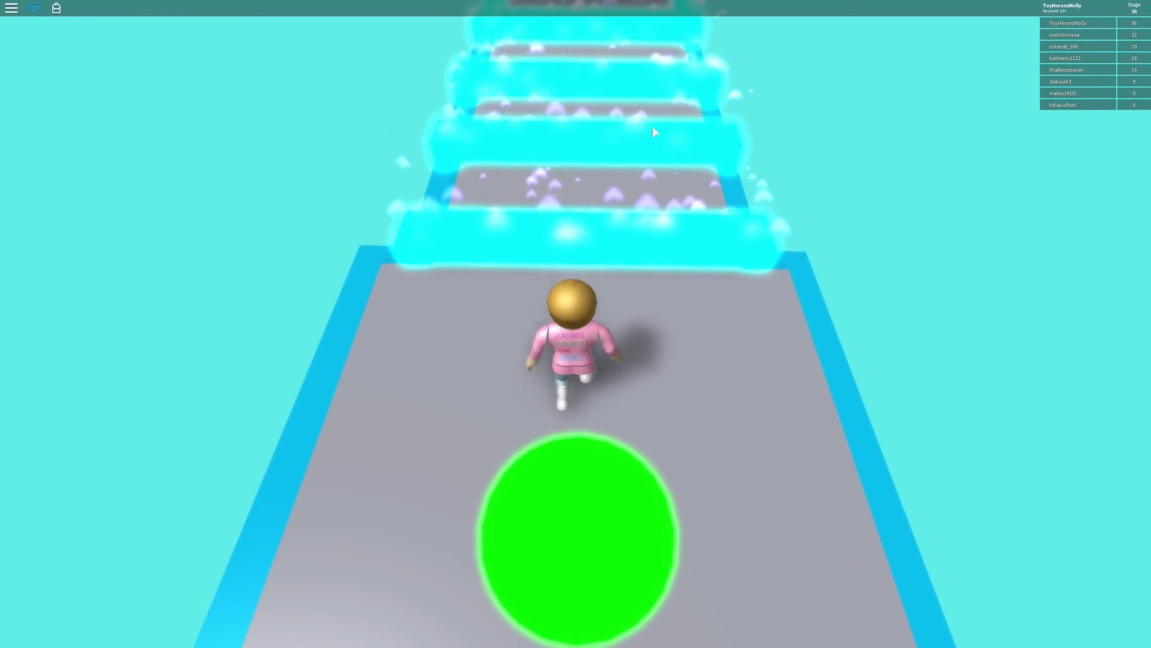
pyautogui.press('space')
pyautogui.press('w')
pyautogui.press('space')
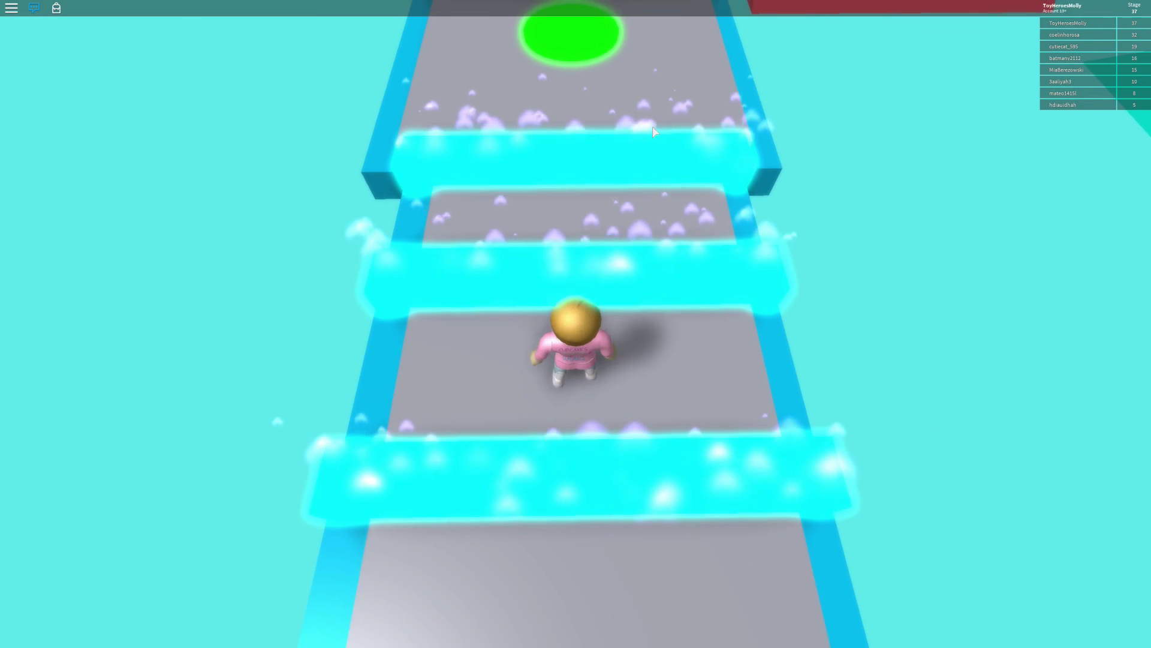
pyautogui.press('w')
pyautogui.press('w')
pyautogui.press('w')
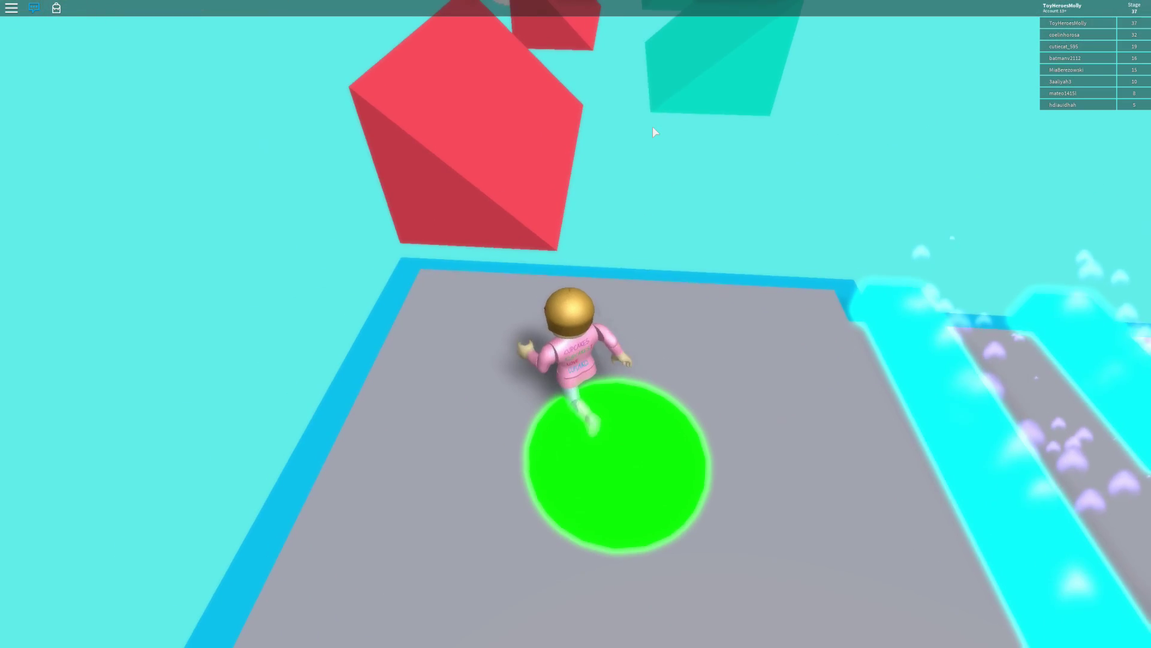
pyautogui.press('w')
# Run and jump along the alternating red and teal wedges to stage 38's platform
pyautogui.press('space')
pyautogui.press('w')
pyautogui.press('w')
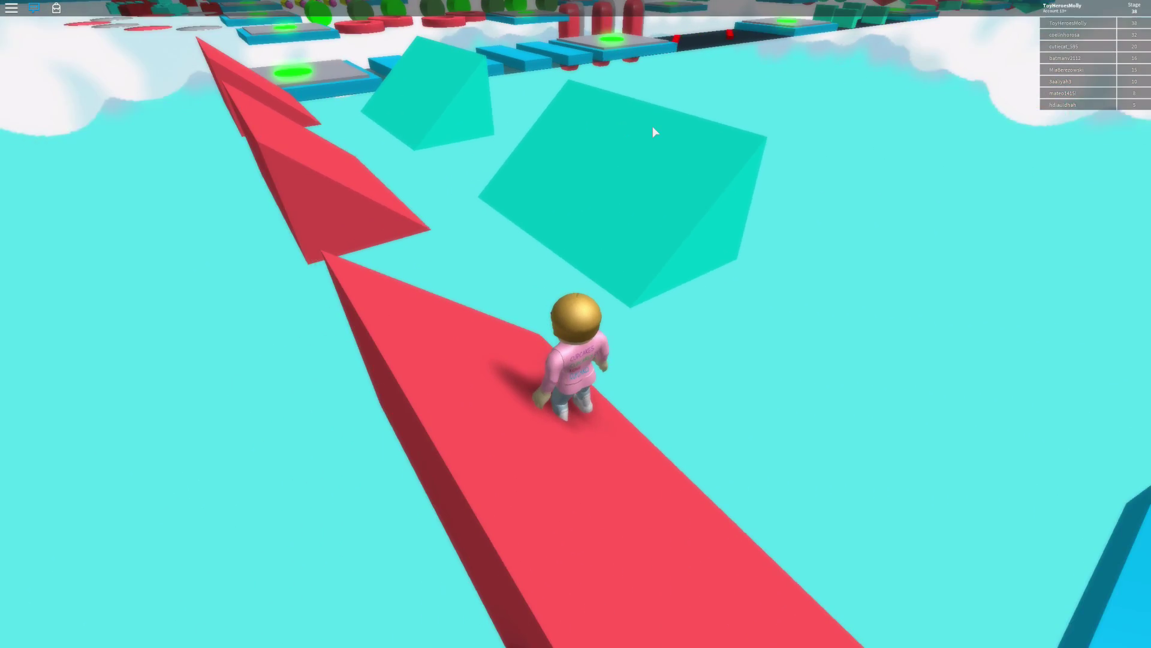
pyautogui.press('w')
pyautogui.press('space')
pyautogui.press('w')
pyautogui.press('w')
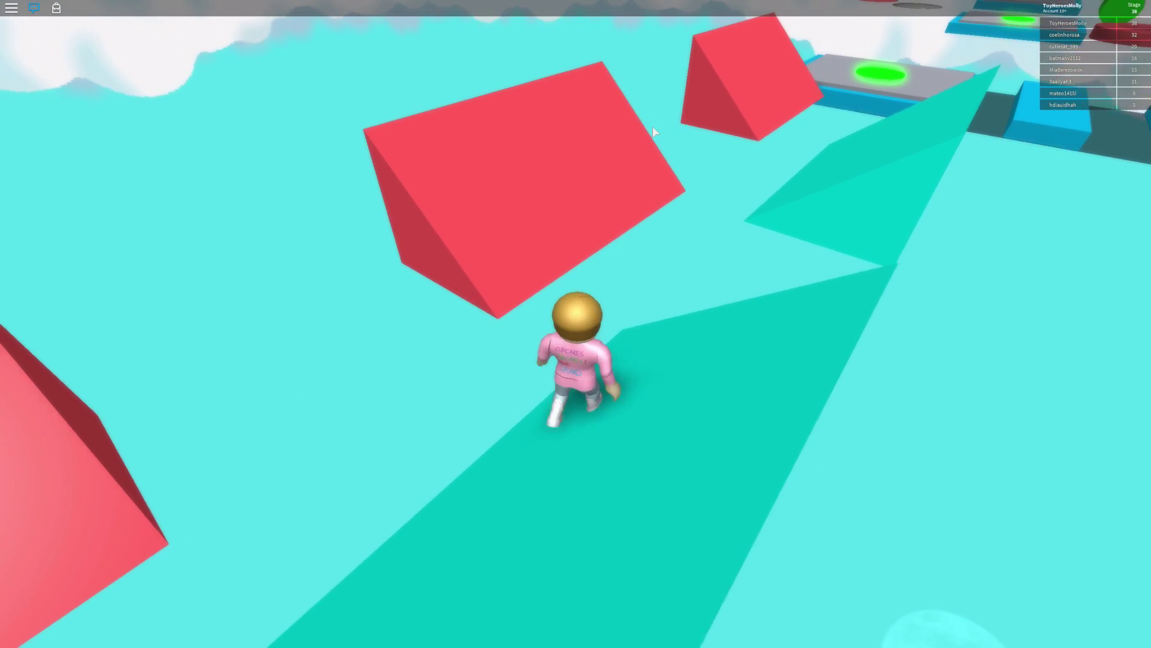
pyautogui.press('space')
pyautogui.press('w')
pyautogui.press('w')
pyautogui.press('w')
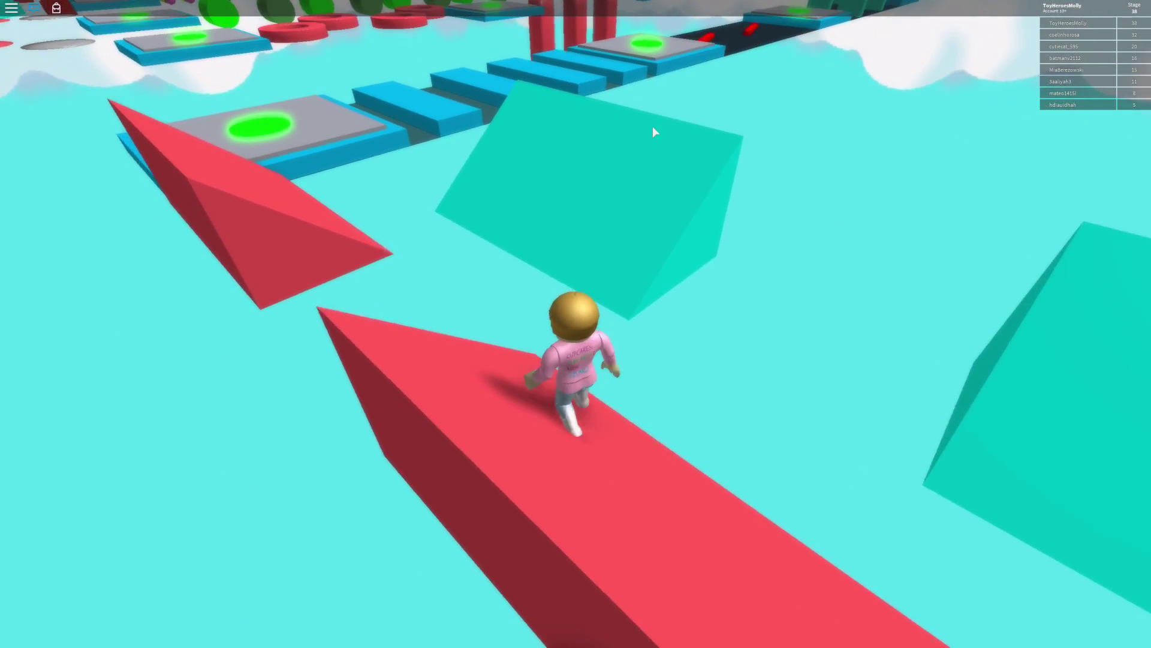
pyautogui.press('space')
pyautogui.press('w')
pyautogui.press('w')
pyautogui.press('w')
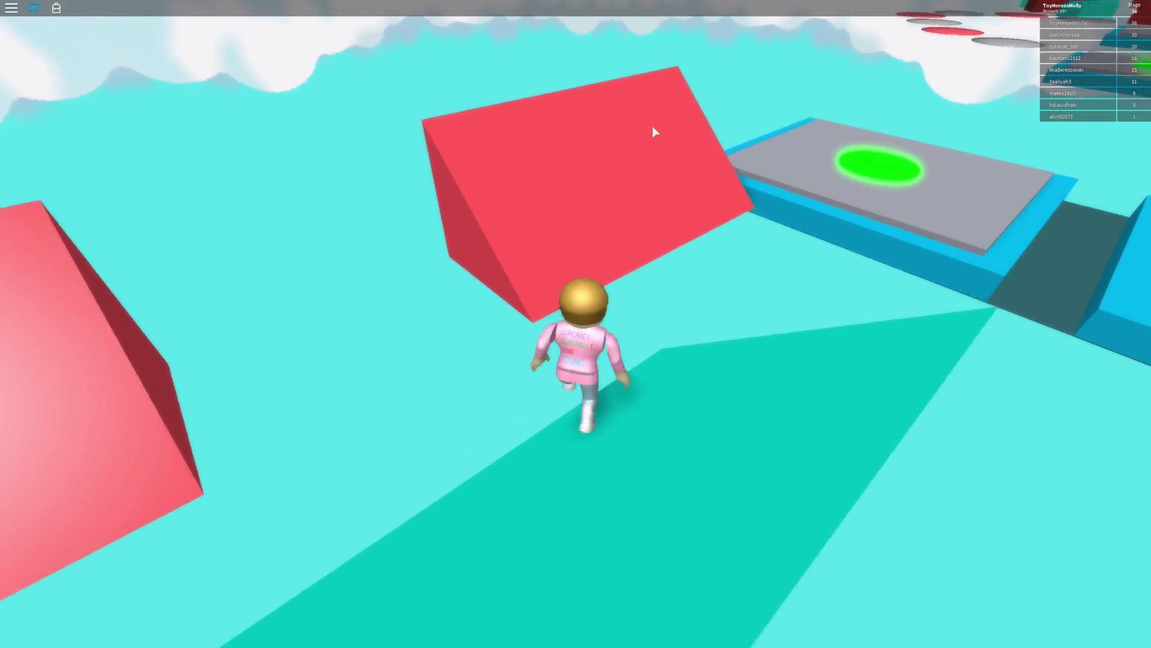
pyautogui.press('space')
pyautogui.press('w')
pyautogui.press('w')
# Climb the blue stairs, then run the dark path past red bars and teal blocks
pyautogui.press('space')
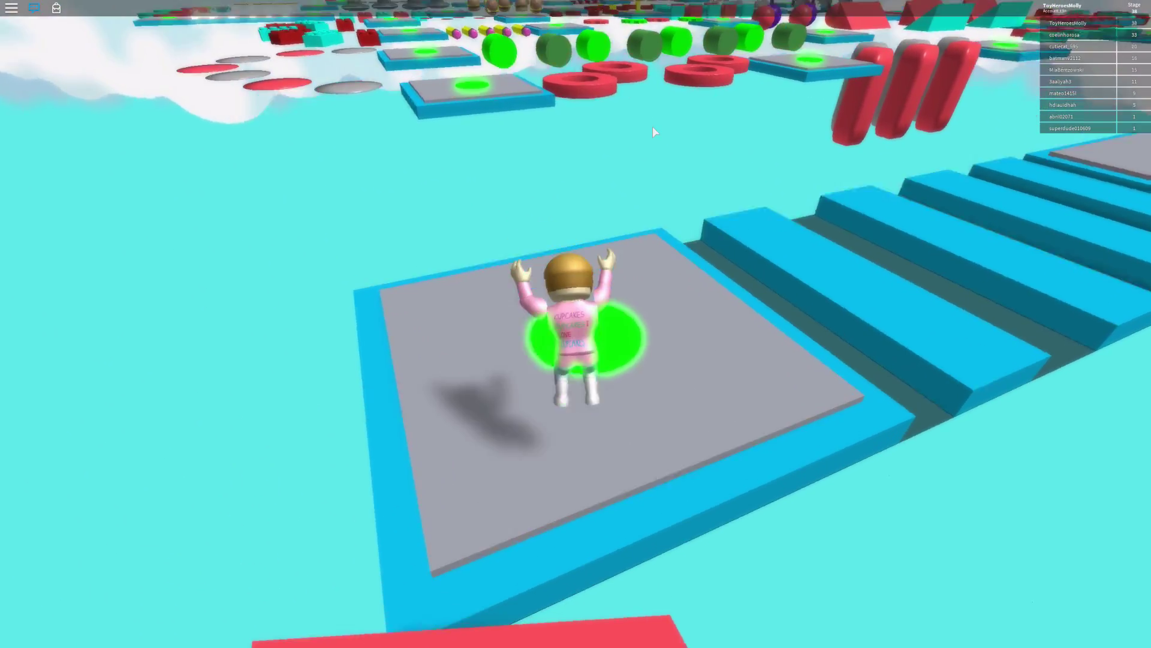
pyautogui.press('w')
pyautogui.press('w')
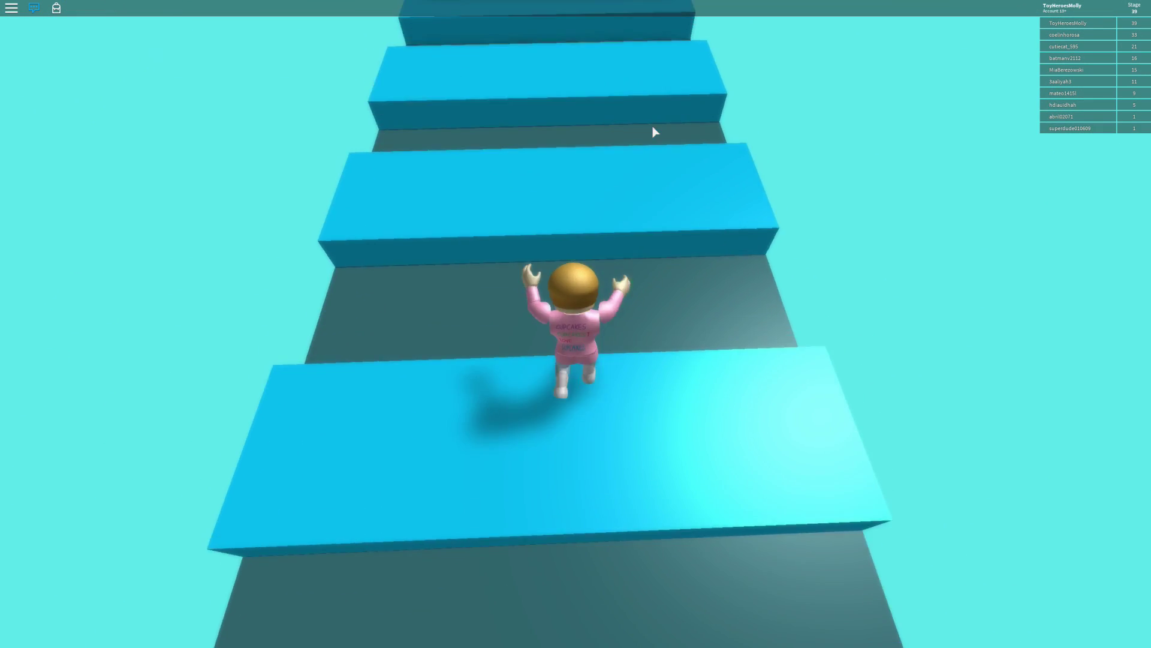
pyautogui.press('w')
pyautogui.press('space')
pyautogui.press('w')
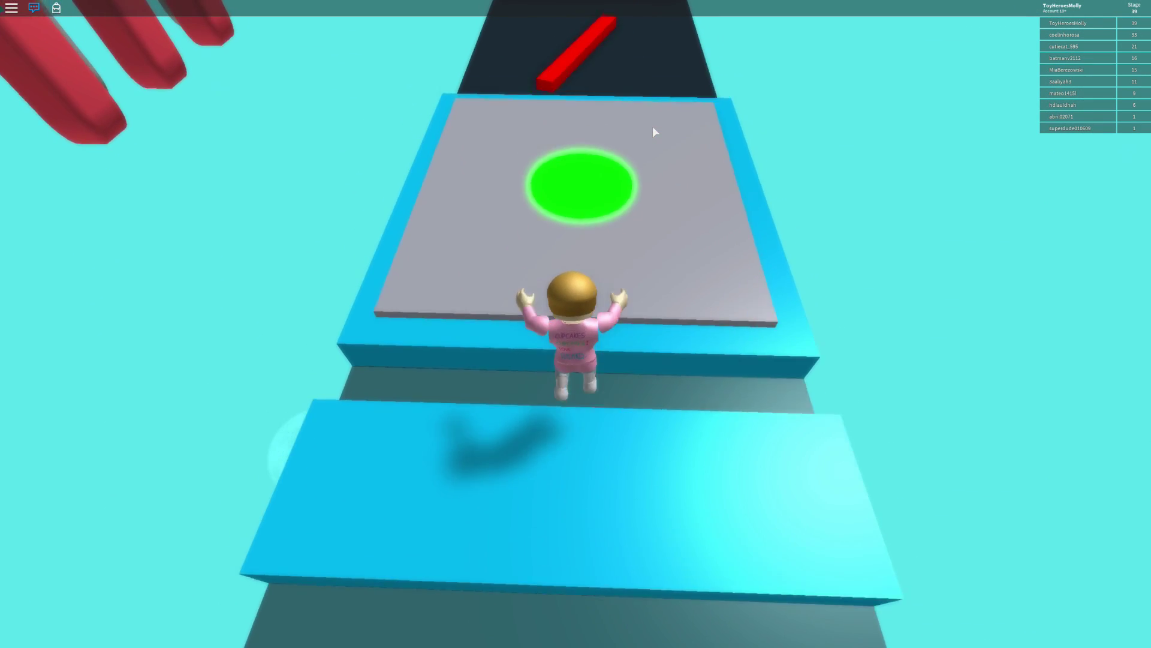
pyautogui.press('space')
pyautogui.press('w')
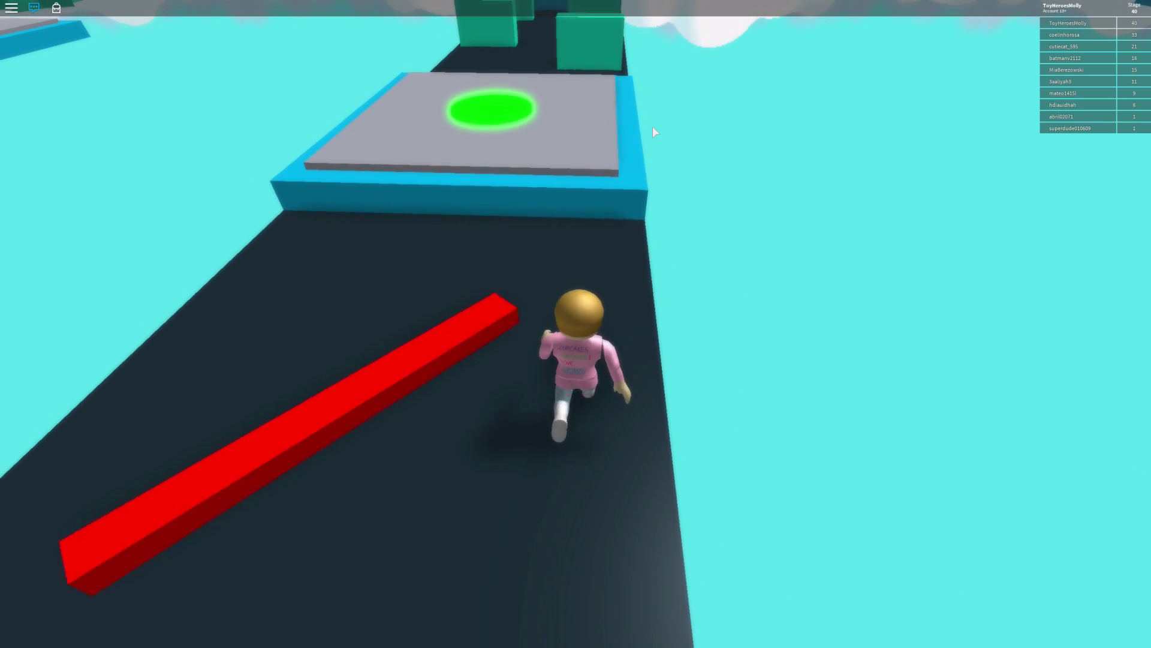
pyautogui.press('w')
pyautogui.press('space')
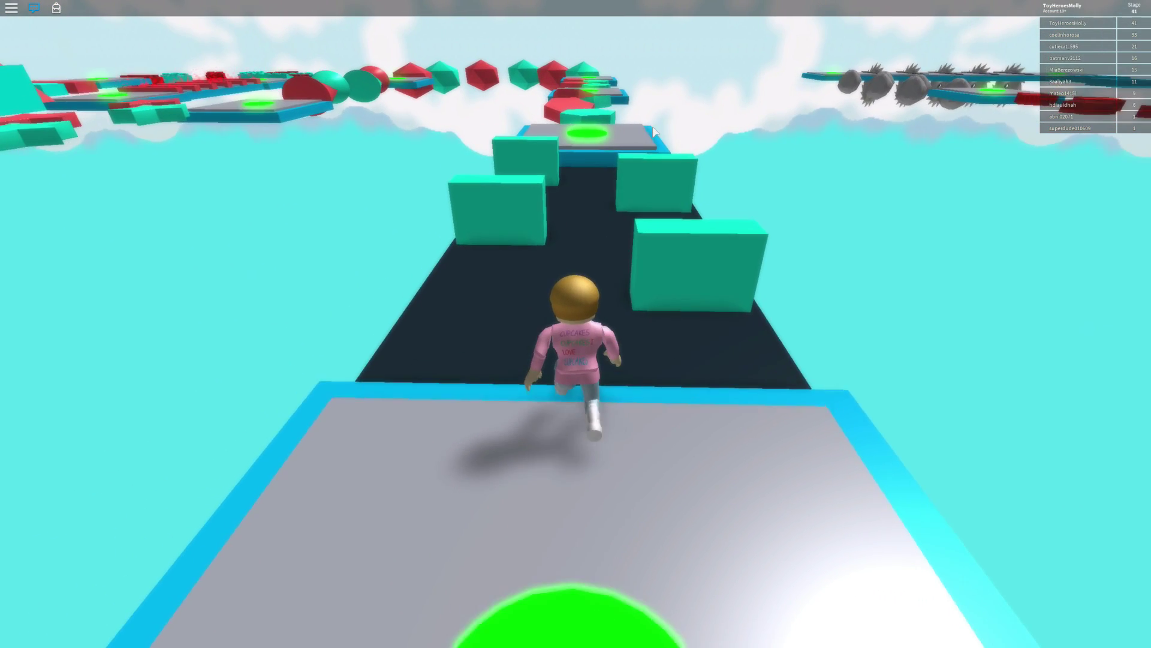
pyautogui.press('w')
# Hop across the teal and red stepping discs onto the next grey platform
pyautogui.press('space')
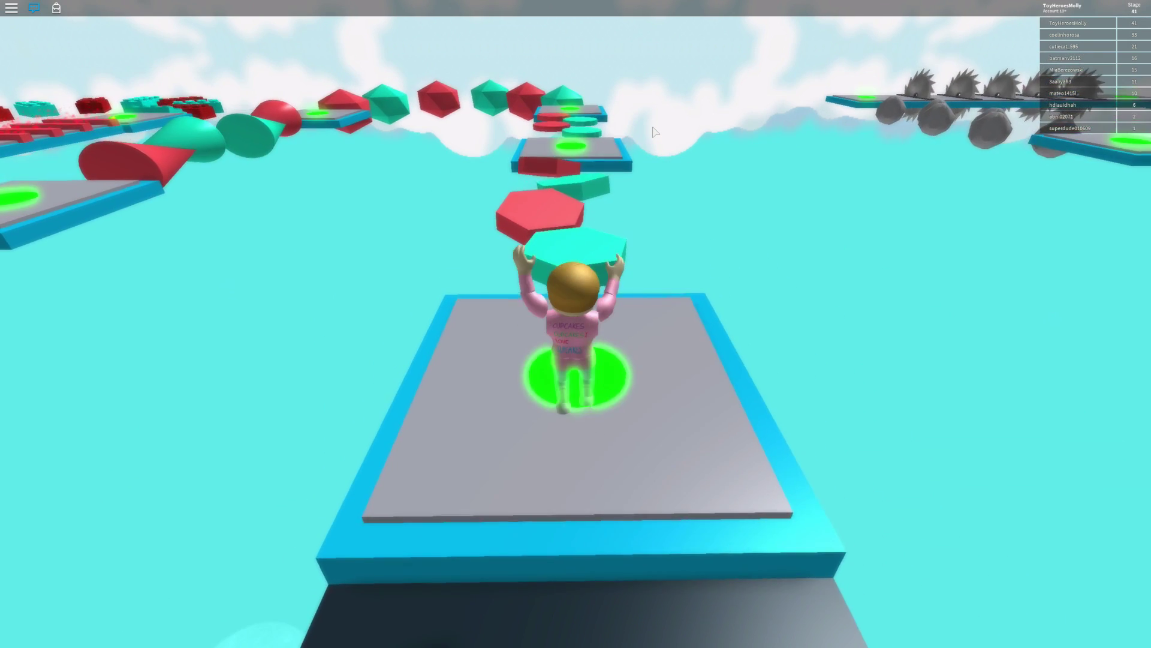
pyautogui.press('w')
pyautogui.press('w')
pyautogui.press('space')
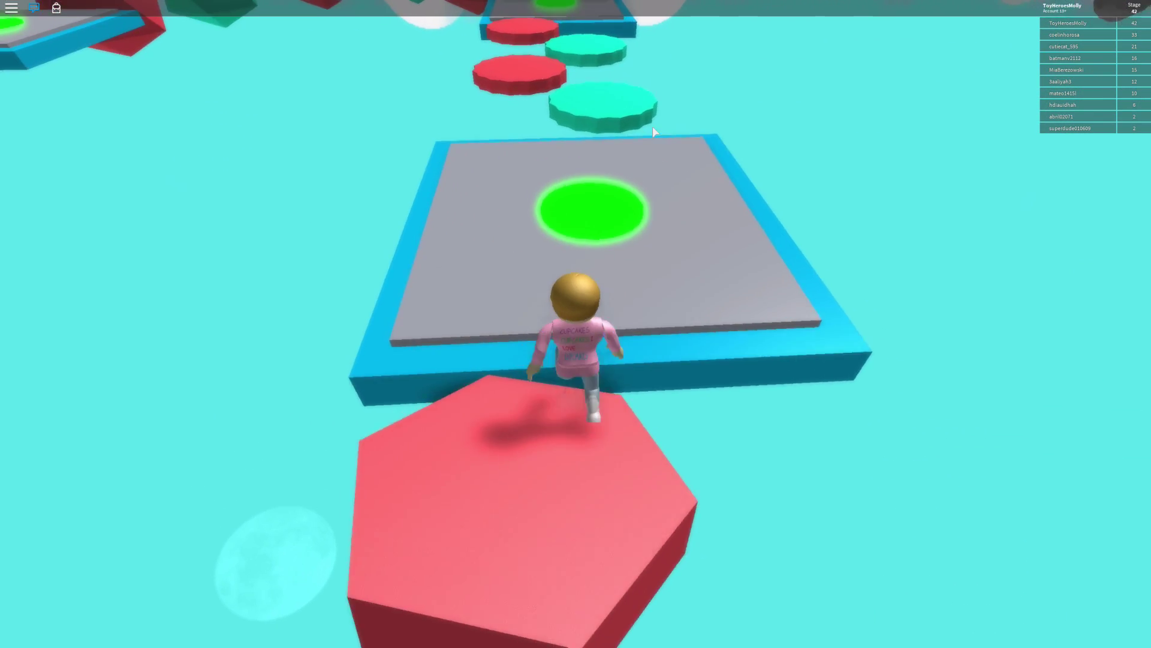
pyautogui.press('w')
pyautogui.press('space')
pyautogui.press('space')
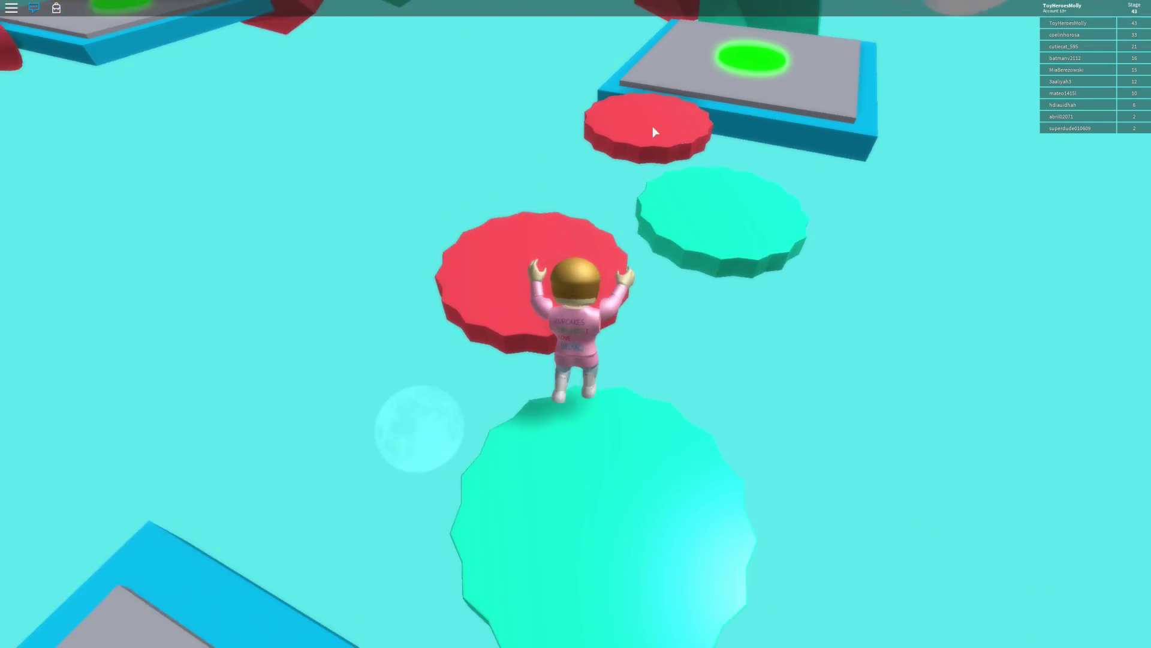
pyautogui.press('w')
pyautogui.press('space')
pyautogui.press('space')
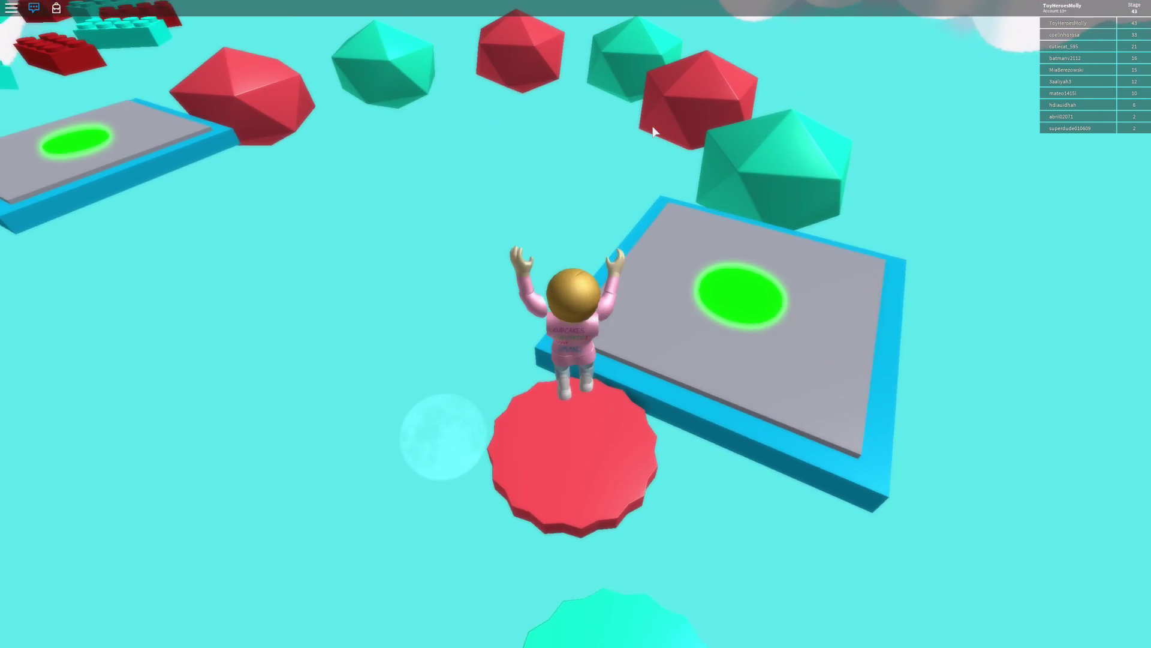
# Jump across the red and teal hexagons onto the green checkpoint circle
pyautogui.press('w')
pyautogui.press('space')
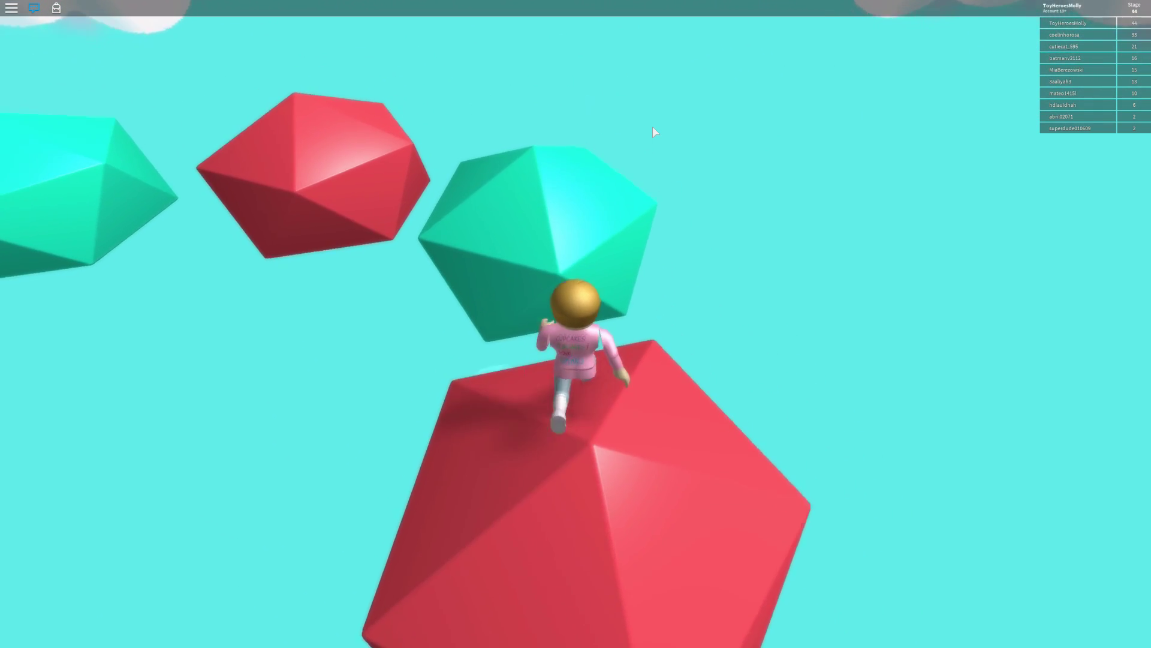
pyautogui.press('w')
pyautogui.press('space')
pyautogui.press('space')
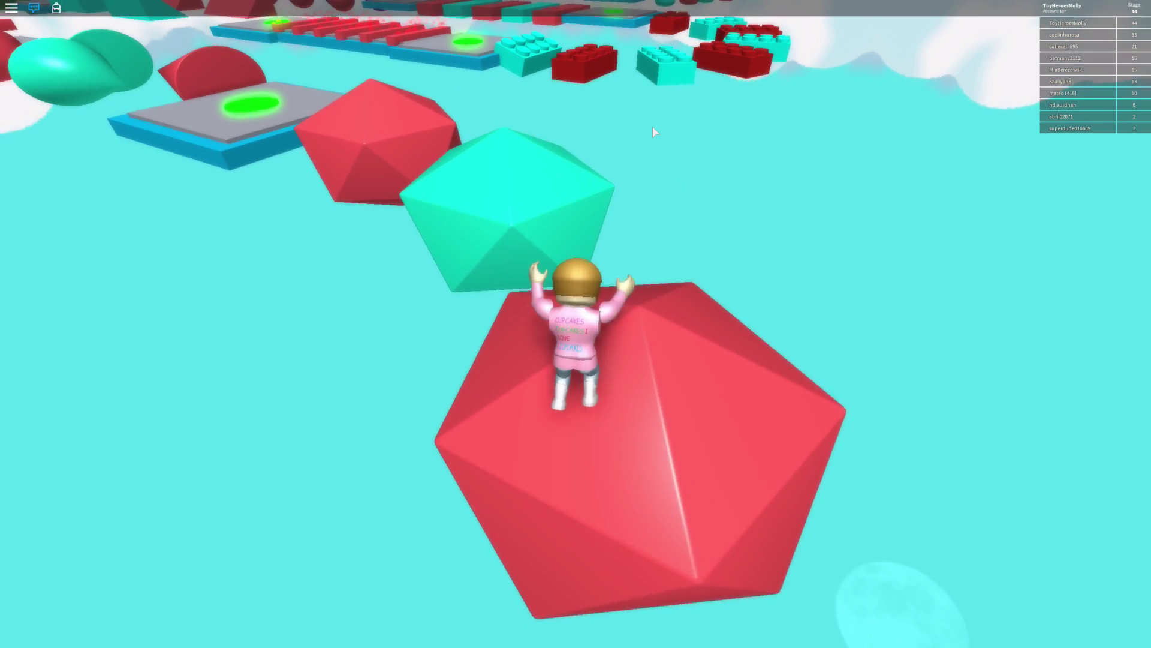
pyautogui.press('w')
pyautogui.press('space')
pyautogui.press('space')
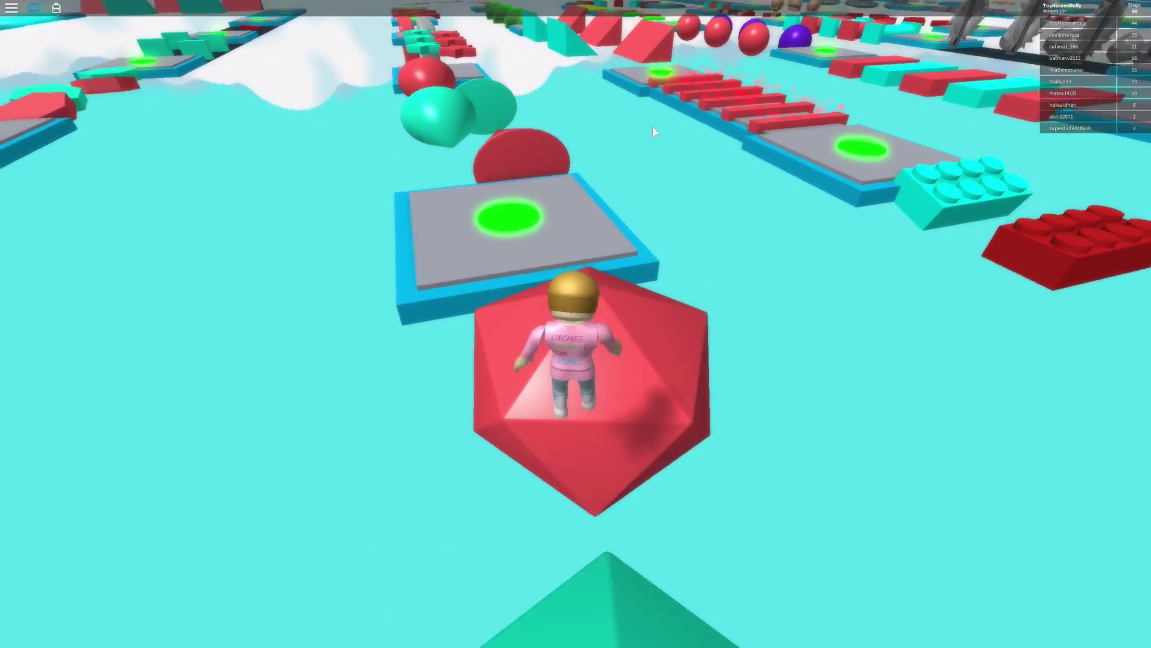
pyautogui.press('w')
pyautogui.press('space')
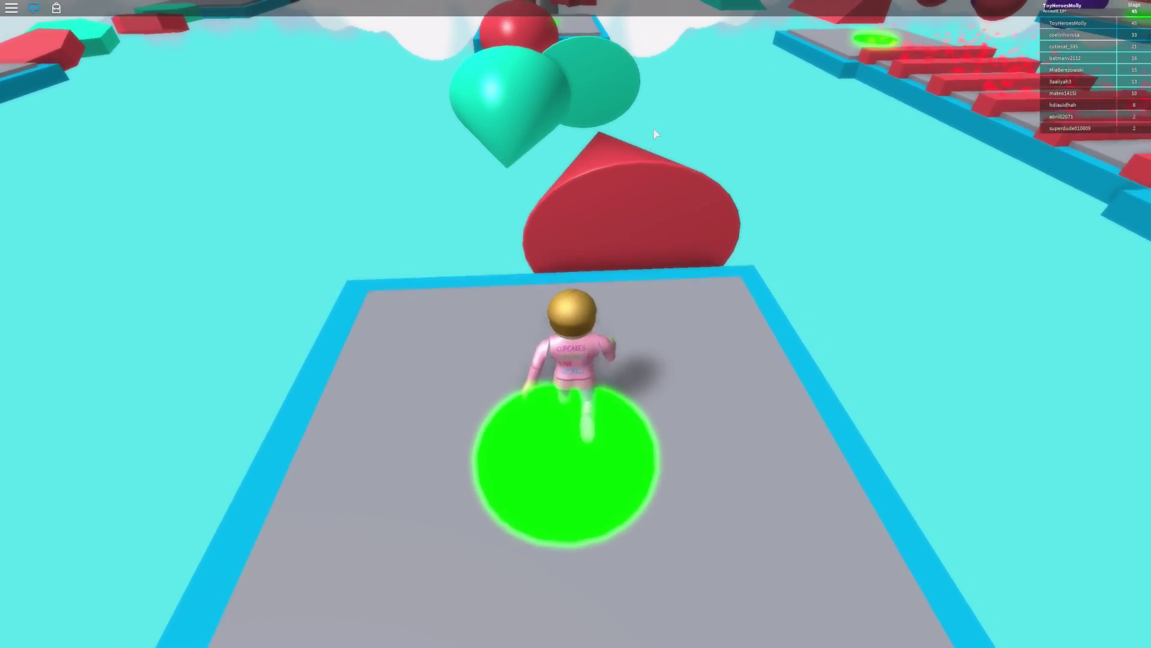
# Jump along the red and teal cones and climb onto the next checkpoint platform
pyautogui.press('w')
pyautogui.press('space')
pyautogui.press('space')
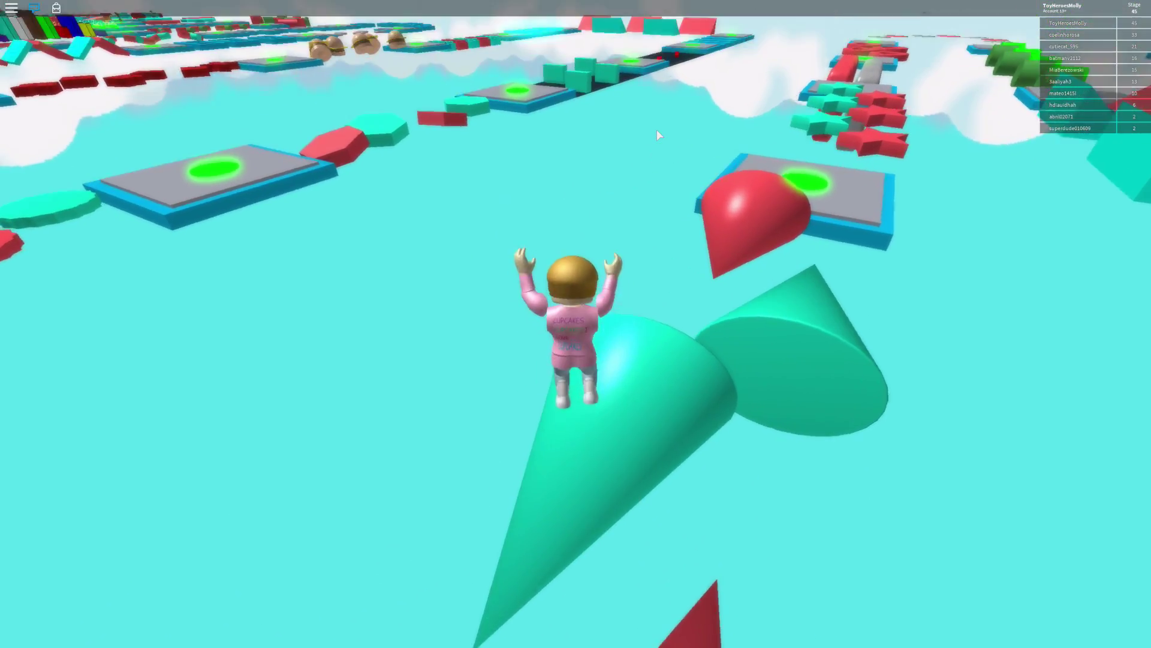
pyautogui.press('w')
pyautogui.press('space')
pyautogui.press('space')
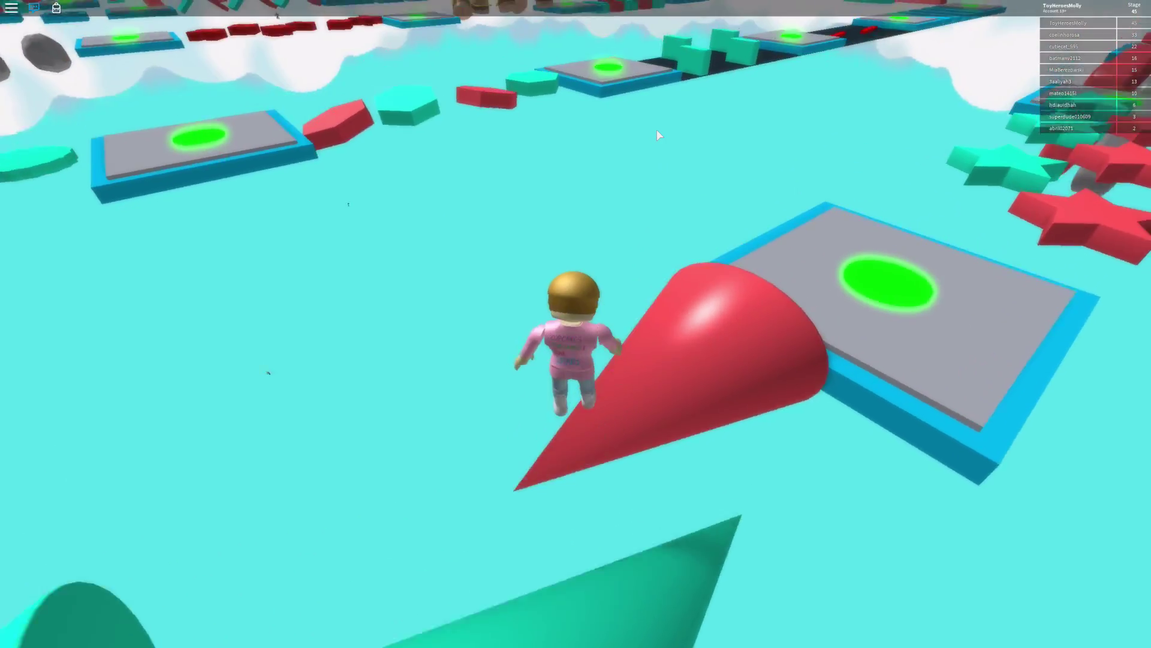
pyautogui.press('w')
pyautogui.press('space')
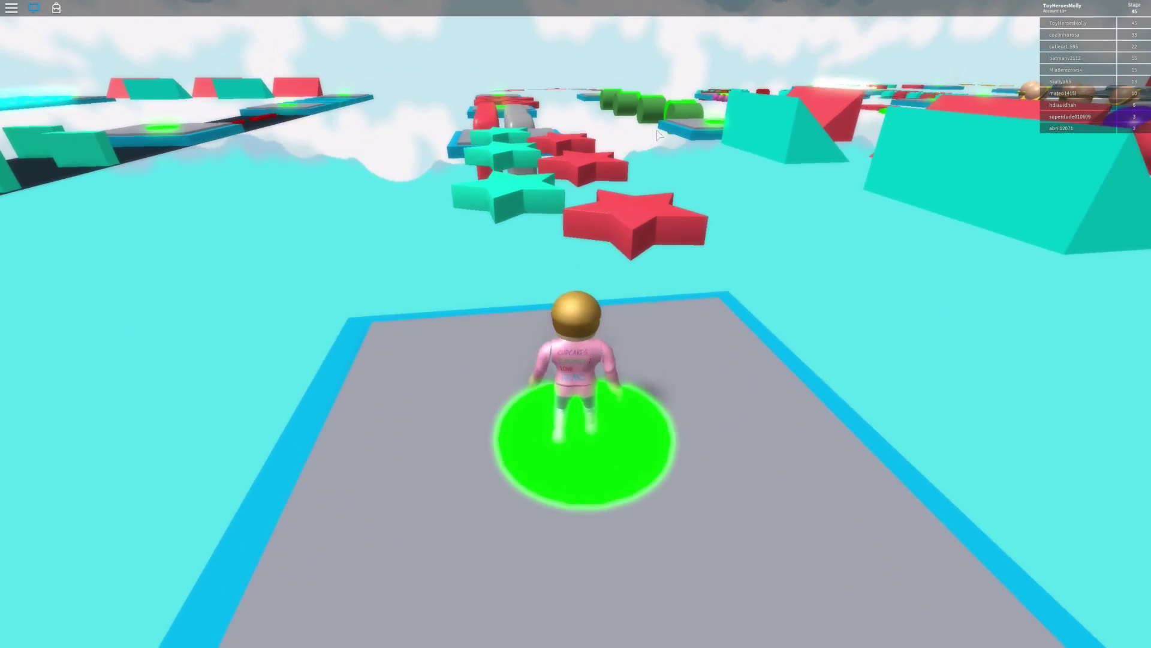
# Orbit the camera toward the course, then hop across the star stepping-stones to the platform
pyautogui.moveTo(659, 136); pyautogui.dragTo(659, 135)
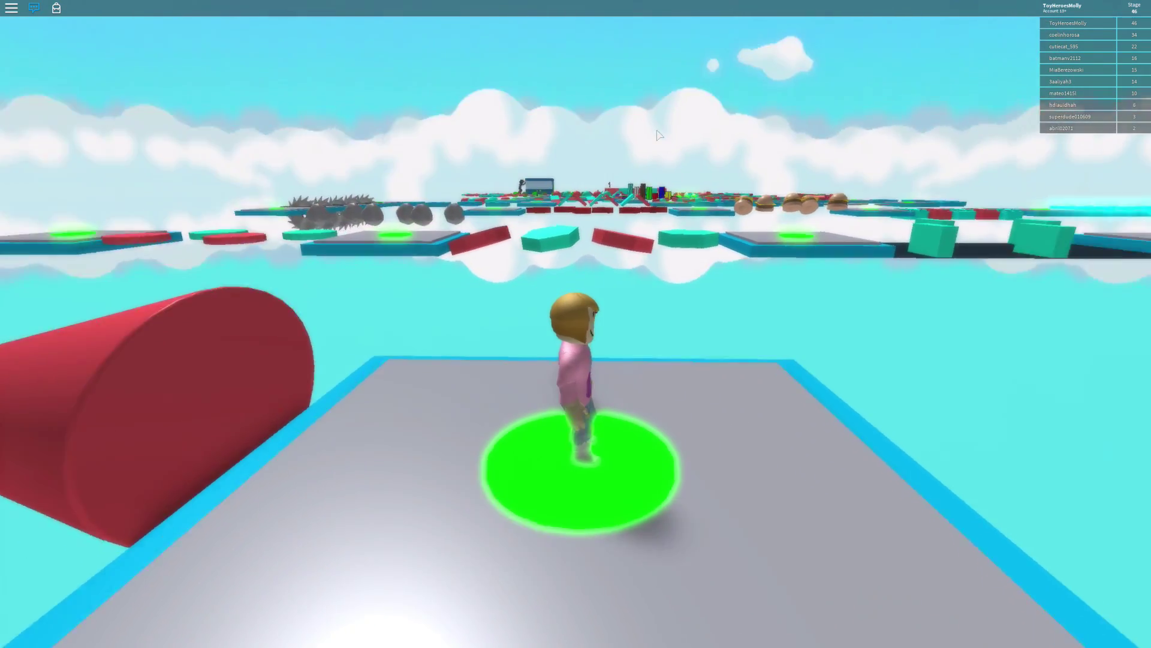
pyautogui.moveTo(659, 135); pyautogui.dragTo(656, 133)
pyautogui.press('w')
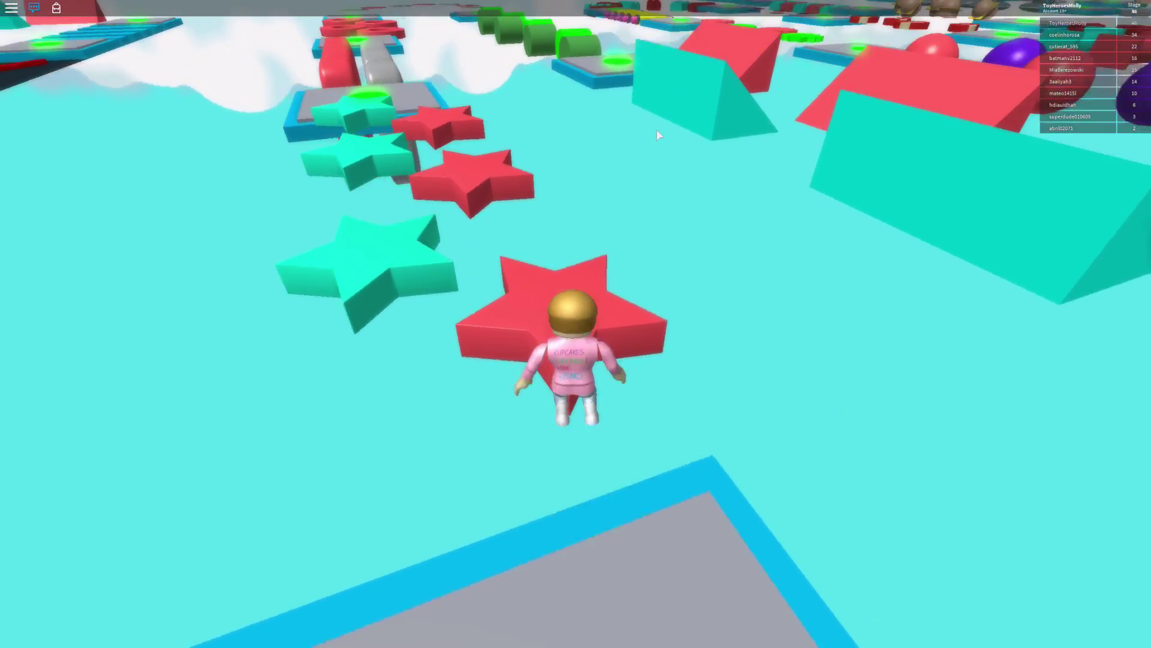
pyautogui.press('space')
pyautogui.press('w')
pyautogui.press('space')
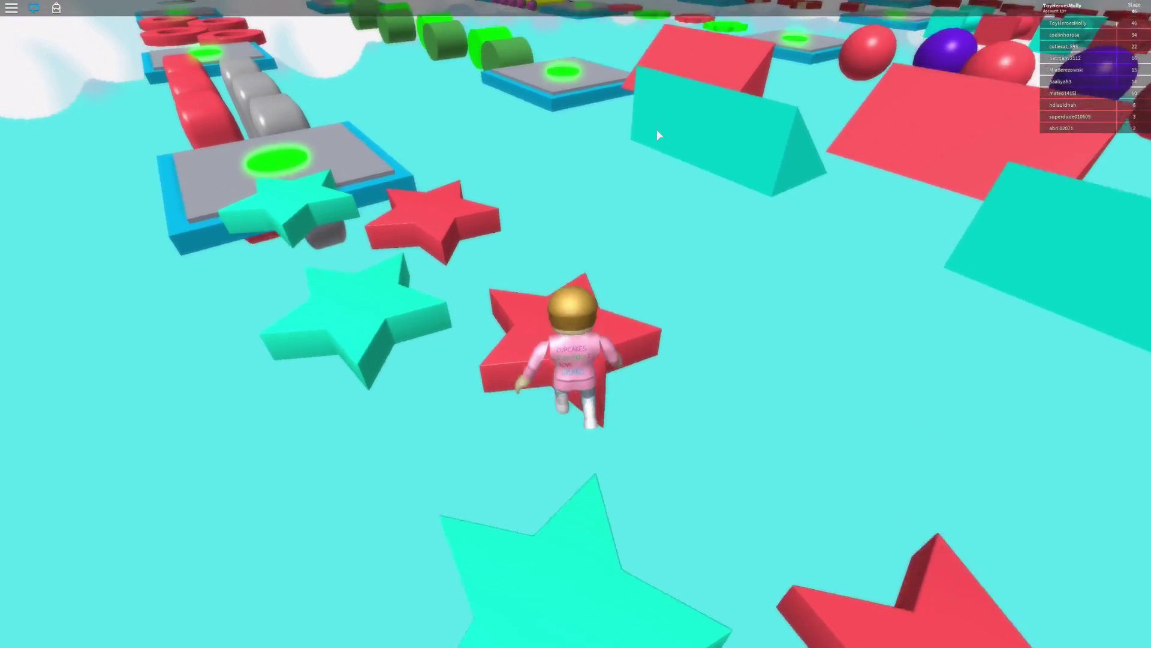
pyautogui.moveTo(656, 128); pyautogui.dragTo(657, 133)
pyautogui.press('w')
pyautogui.press('space')
pyautogui.press('w')
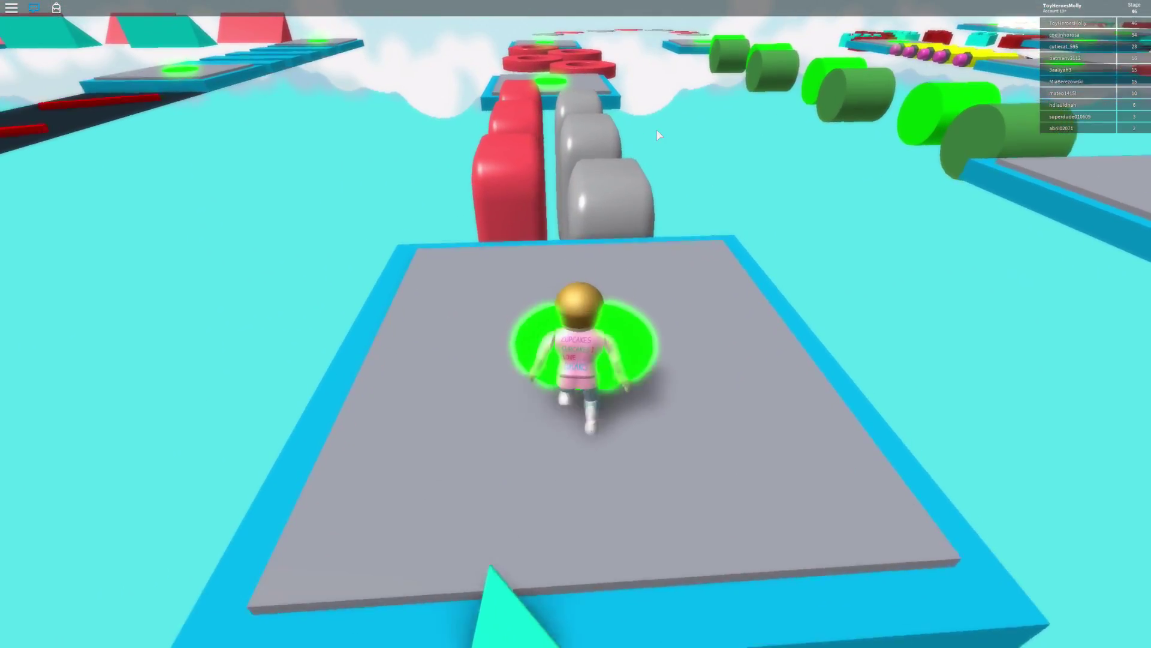
# Jump along the grey and red pill blocks, retrying after a fall, toward the checkpoint
pyautogui.press('space')
pyautogui.press('w')
pyautogui.press('space')
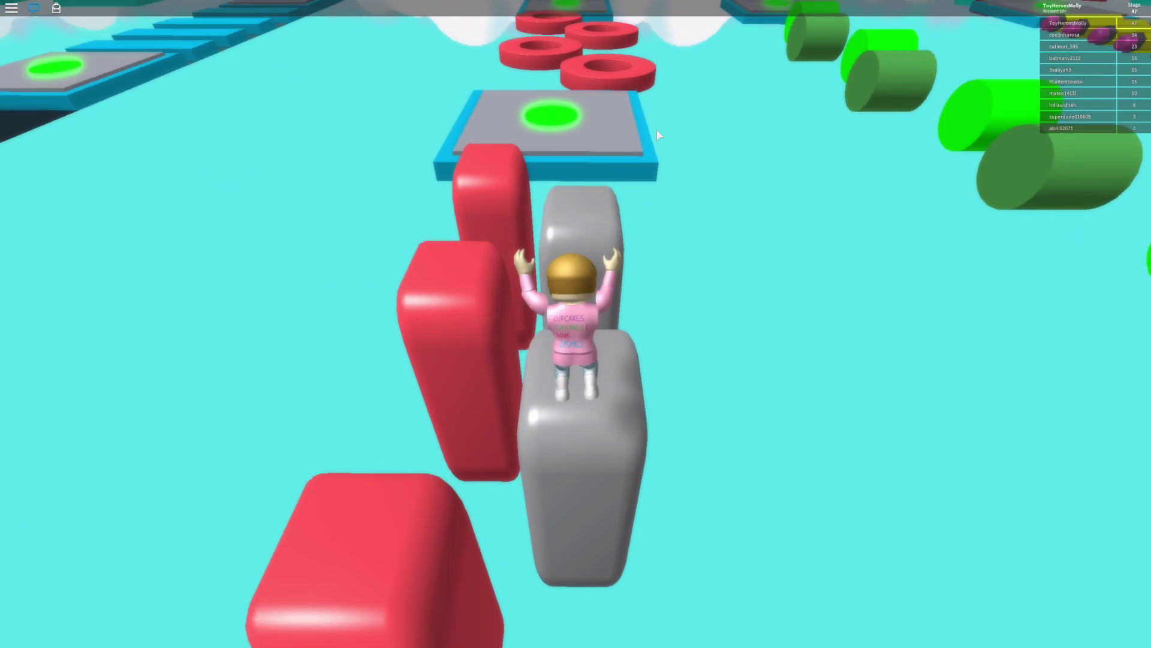
pyautogui.scroll(3, 657, 129)
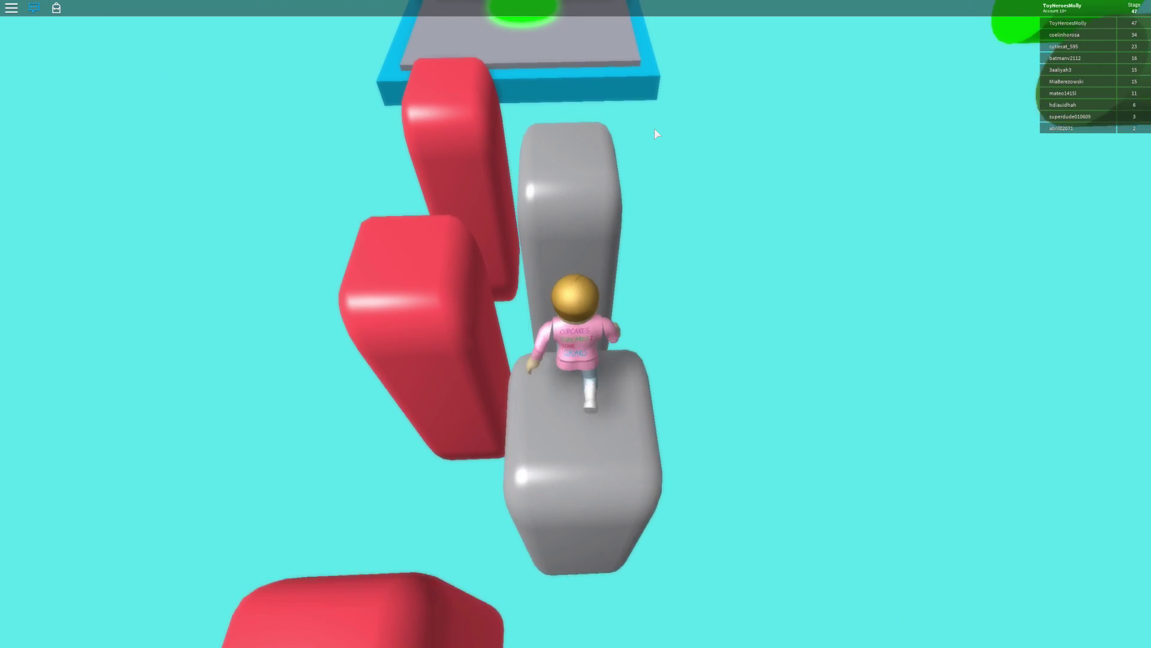
pyautogui.press('w')
pyautogui.press('space')
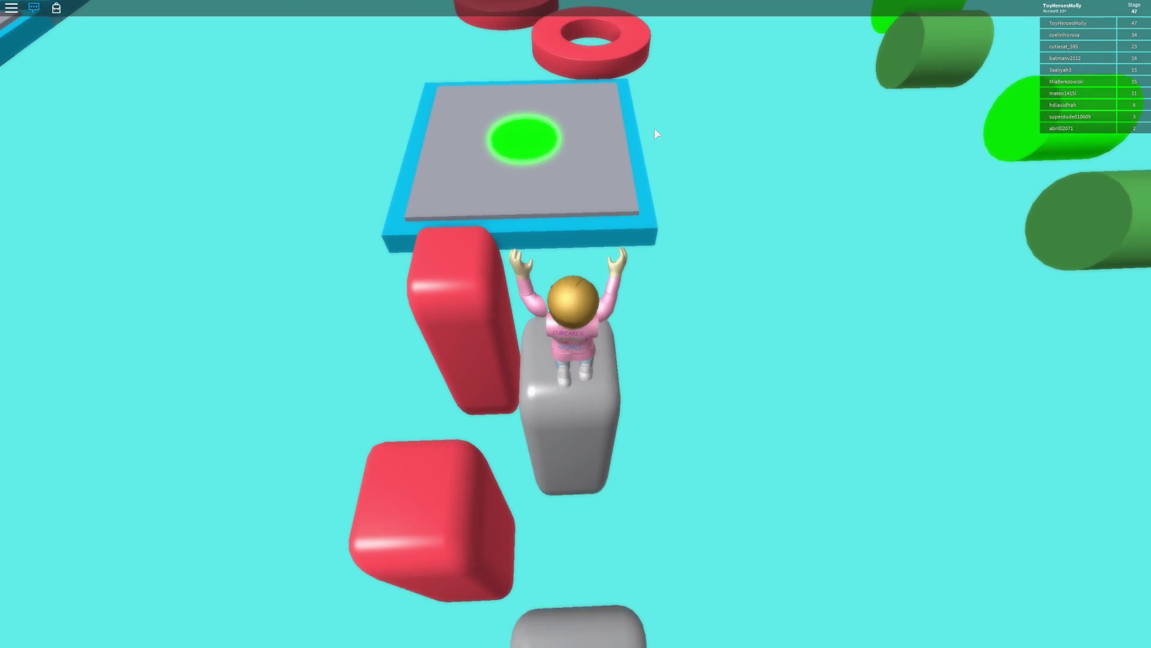
pyautogui.moveTo(656, 133); pyautogui.dragTo(656, 133)
# Swing the camera toward the red rings and hop across them onto the checkpoint
pyautogui.press('space')
pyautogui.press('w')
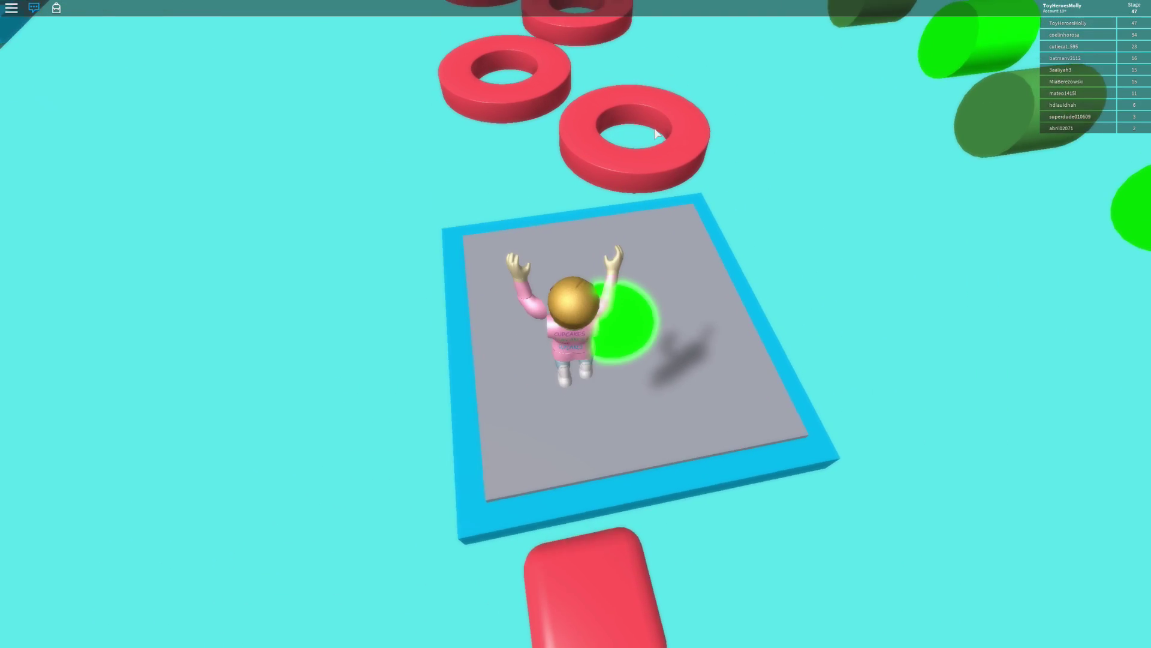
pyautogui.rightClick(656, 134)
pyautogui.press('w')
pyautogui.press('space')
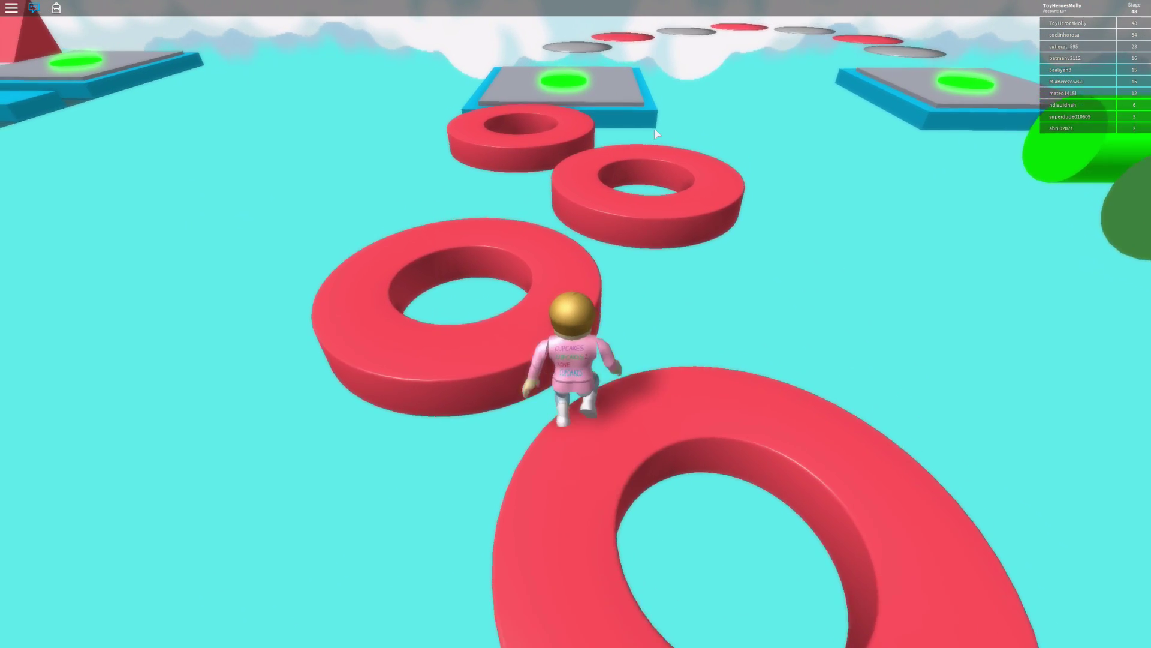
pyautogui.press('space')
pyautogui.press('w')
pyautogui.press('space')
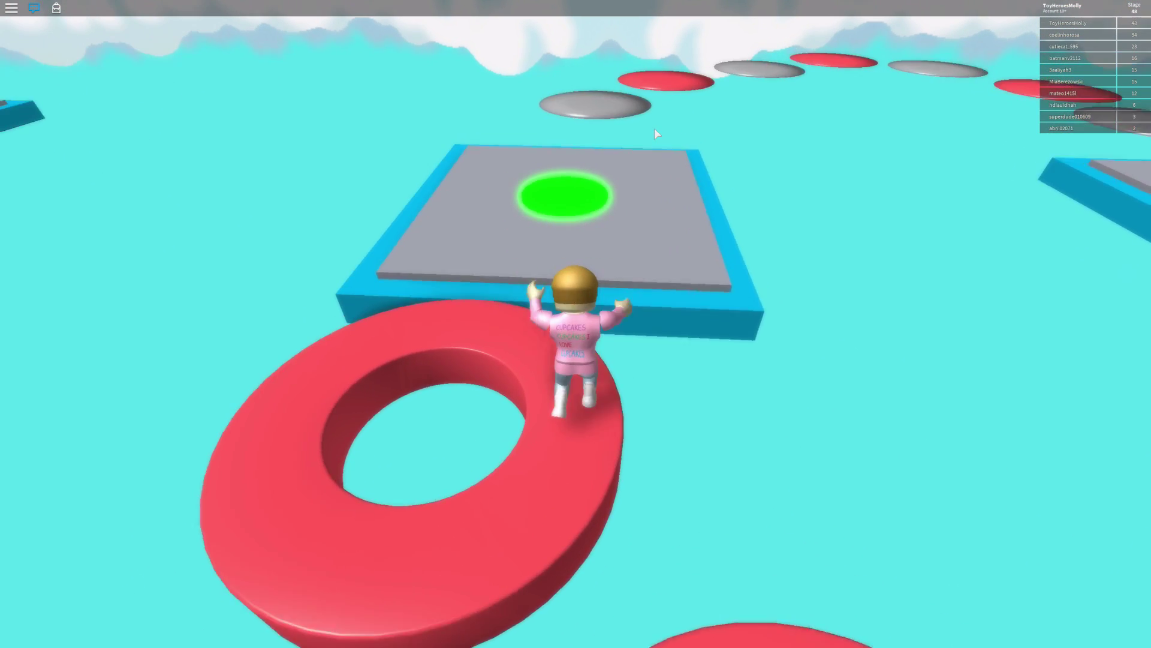
pyautogui.press('w')
pyautogui.press('space')
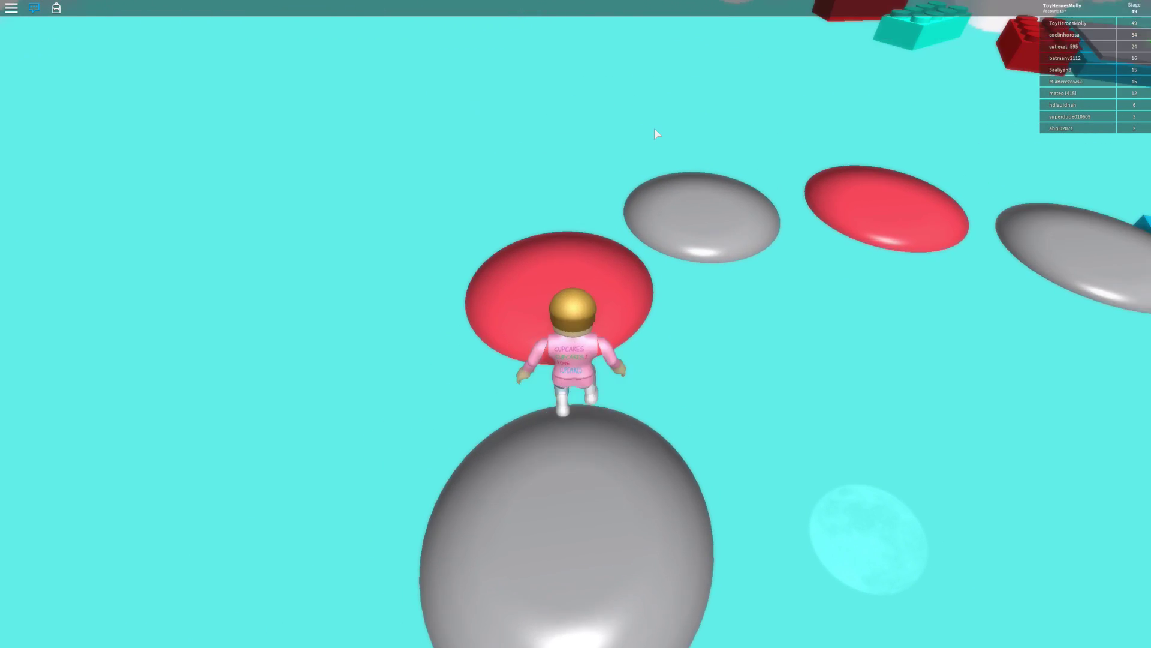
# Hop over the grey and red discs to stage 50's pad, then head onto the green cylinders
pyautogui.press('w')
pyautogui.press('space')
pyautogui.press('space')
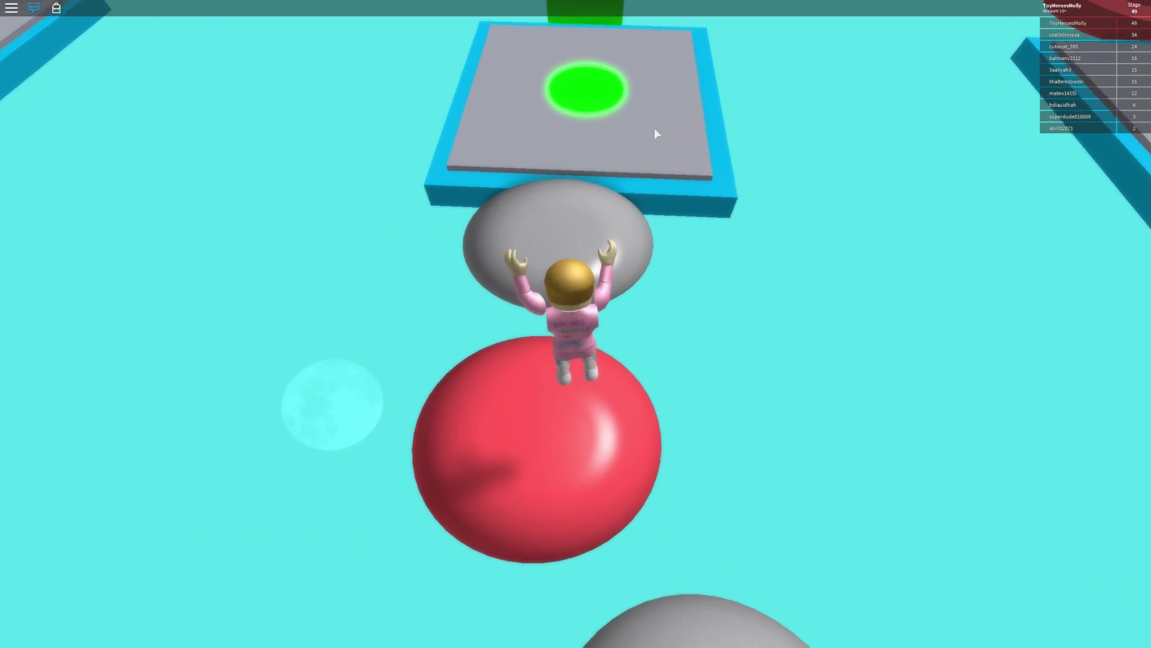
pyautogui.press('w')
pyautogui.press('space')
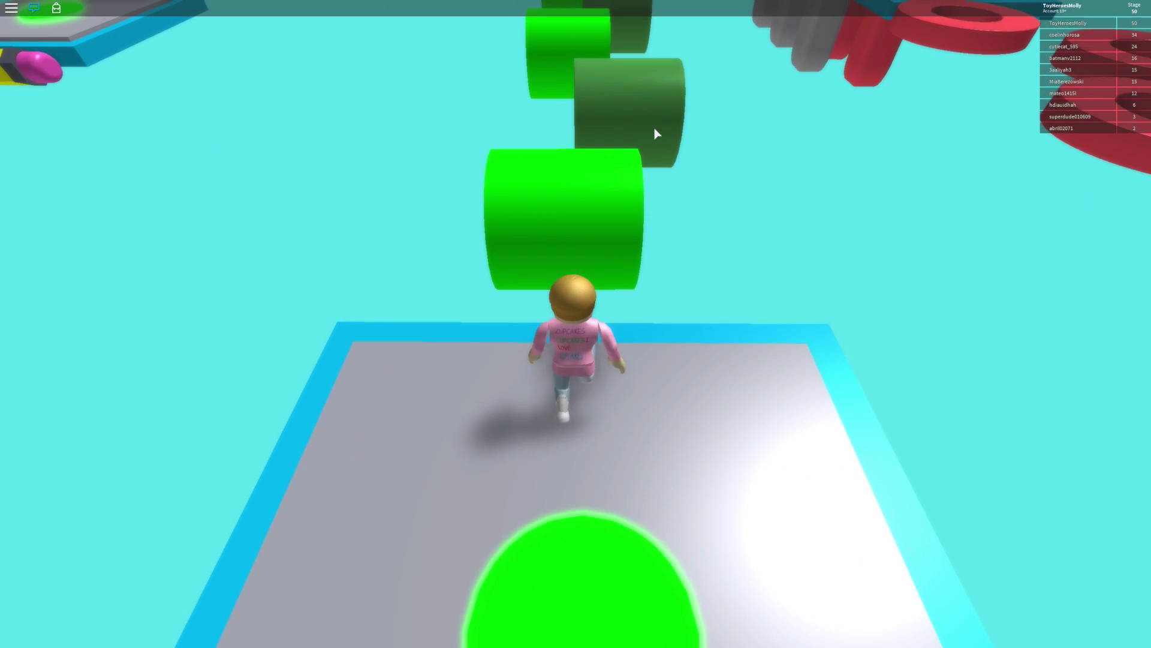
pyautogui.press('w')
pyautogui.press('space')
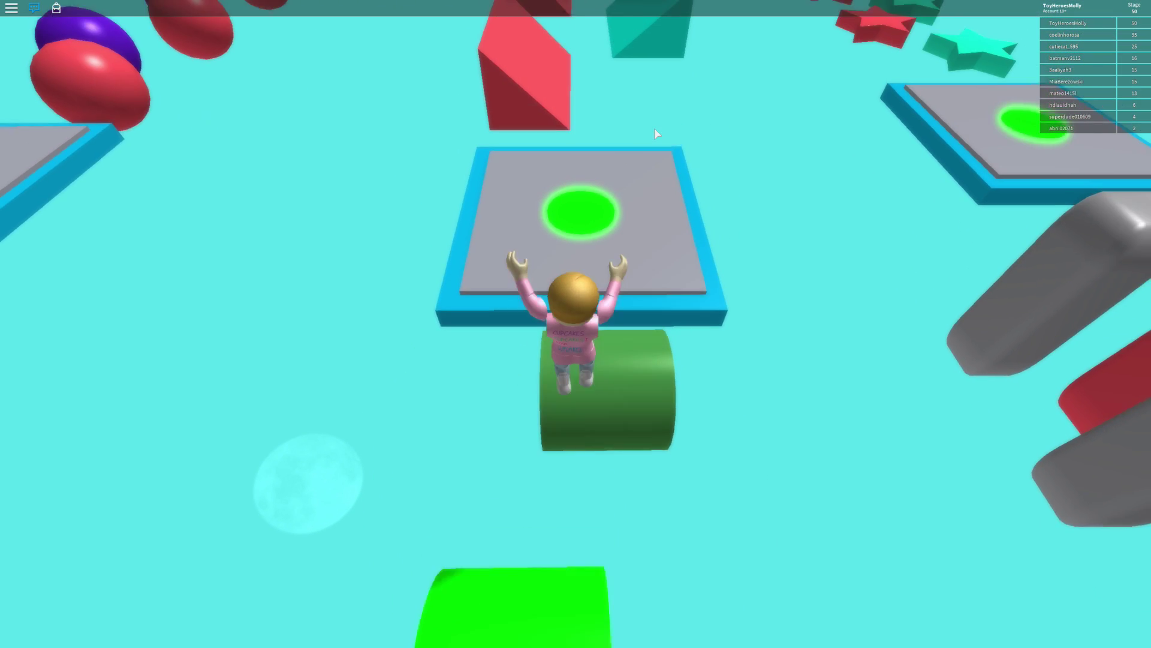
# Jump the avatar across the first red and teal wedges
pyautogui.press('w')
pyautogui.press('space')
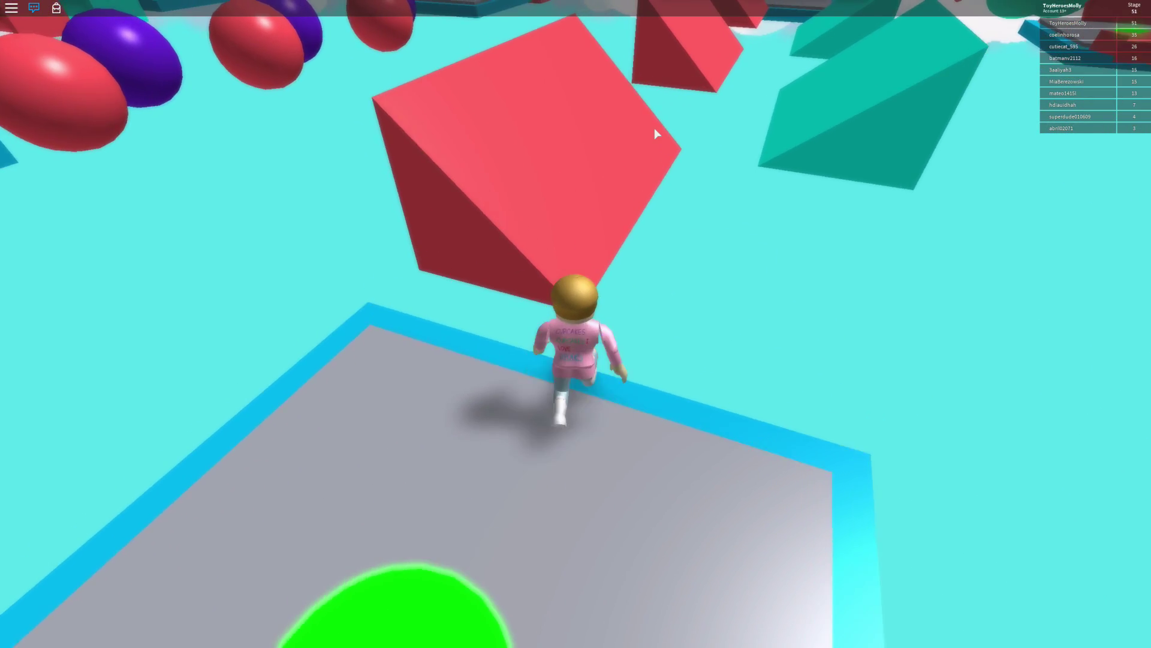
pyautogui.press('w')
pyautogui.press('space')
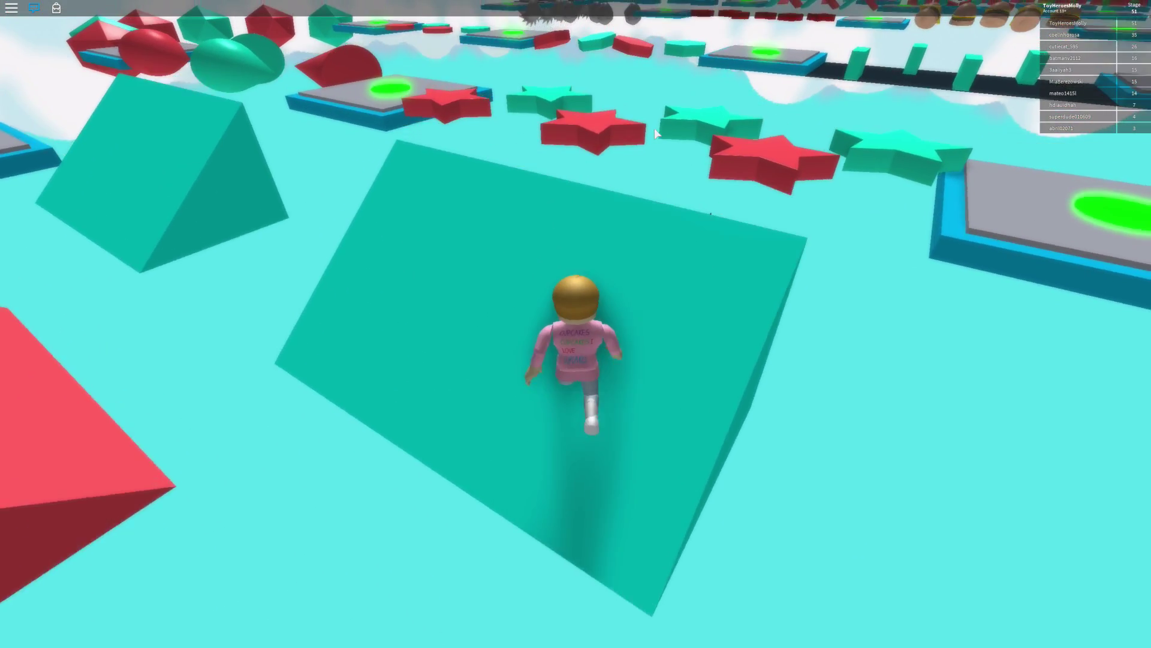
pyautogui.press('w')
pyautogui.press('space')
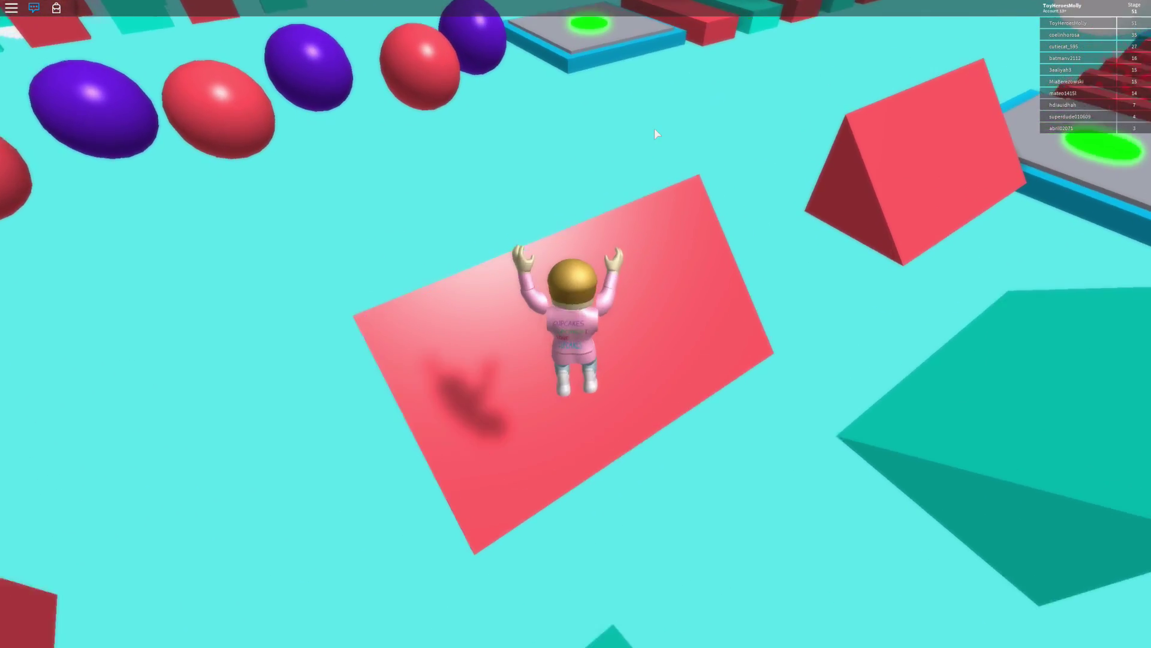
# Hop the remaining teal and red wedges onto the checkpoint before the stairs
pyautogui.press('w')
pyautogui.press('space')
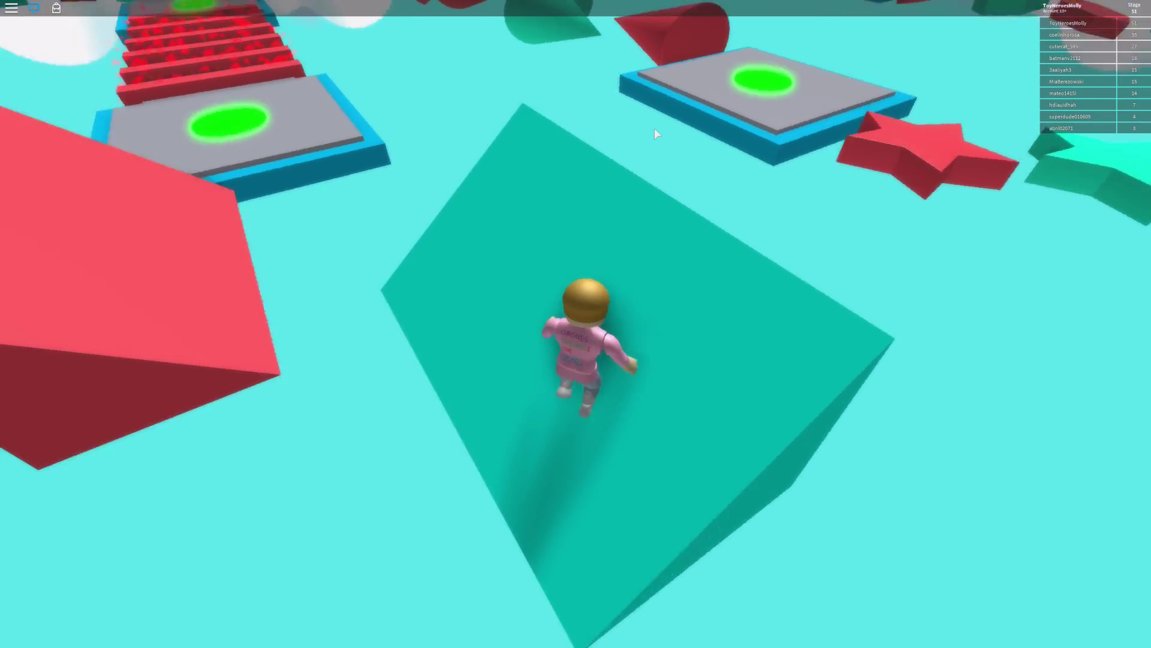
pyautogui.press('w')
pyautogui.press('space')
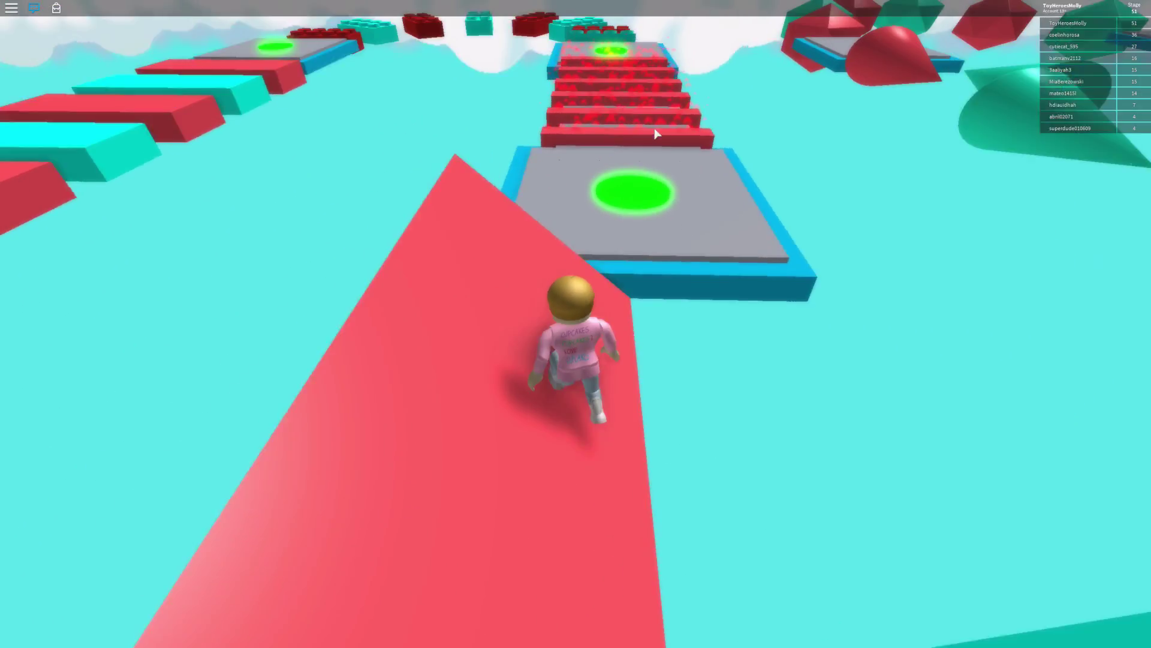
pyautogui.press('w')
# Jump up the red-bar stairs, touch a bar and respawn at stage 52
pyautogui.press('space')
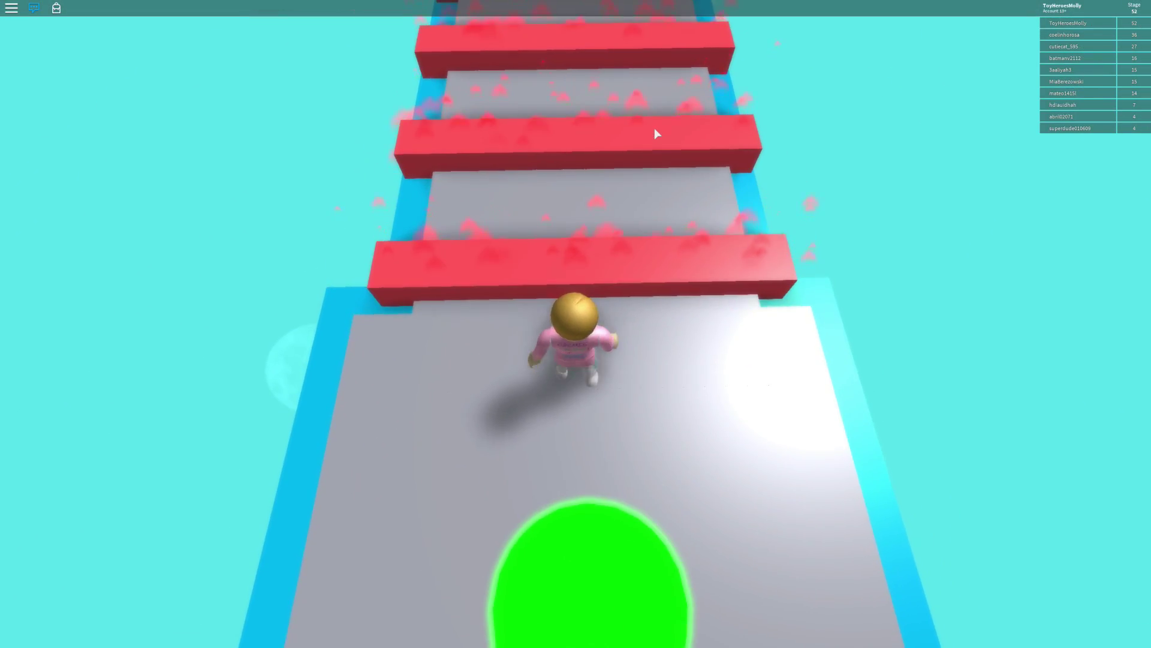
pyautogui.press('w')
pyautogui.press('space')
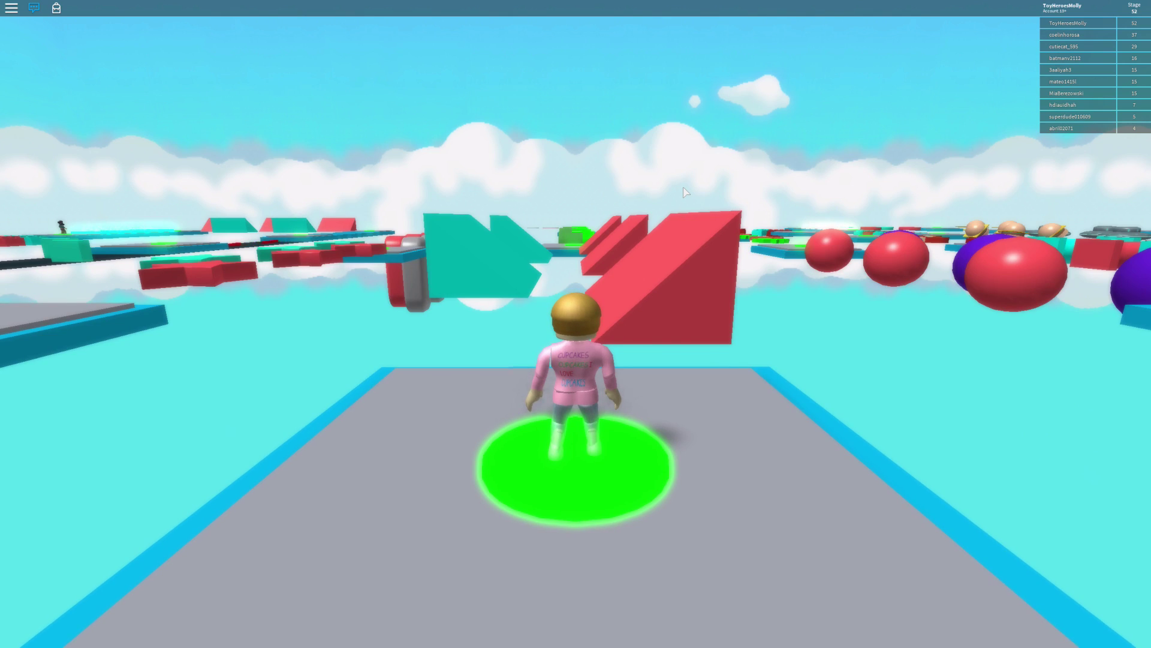
pyautogui.scroll(-3, 684, 192)
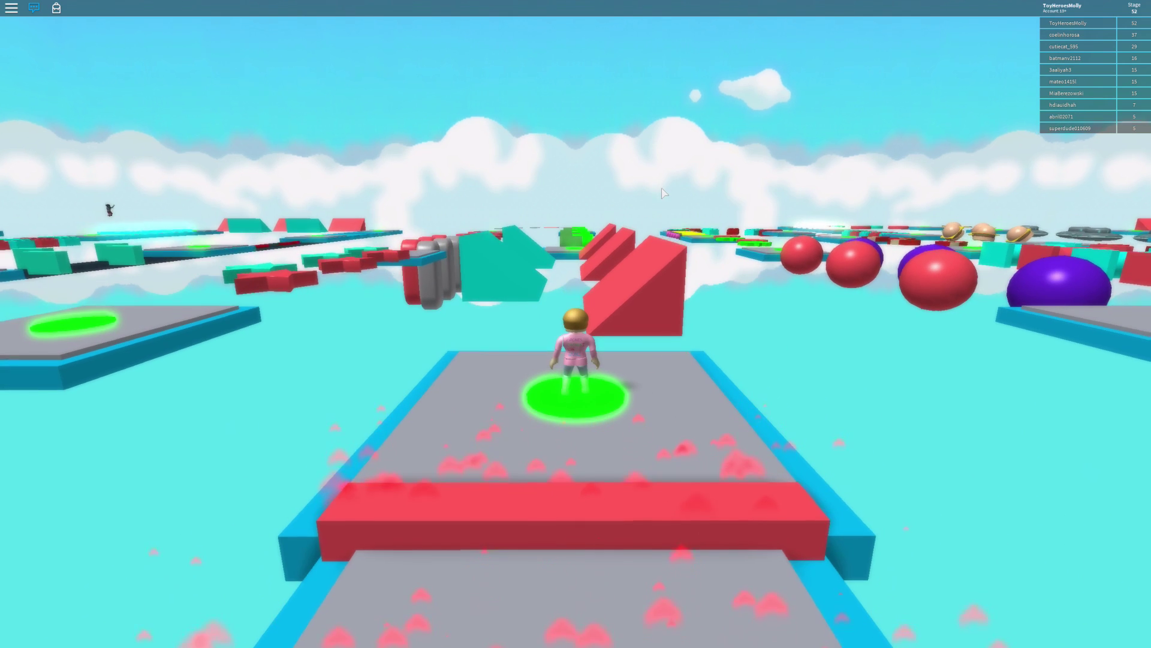
# Turn the camera down the stairs and walk past the red bars to stage 53
pyautogui.rightClick(661, 191)
pyautogui.press('w')
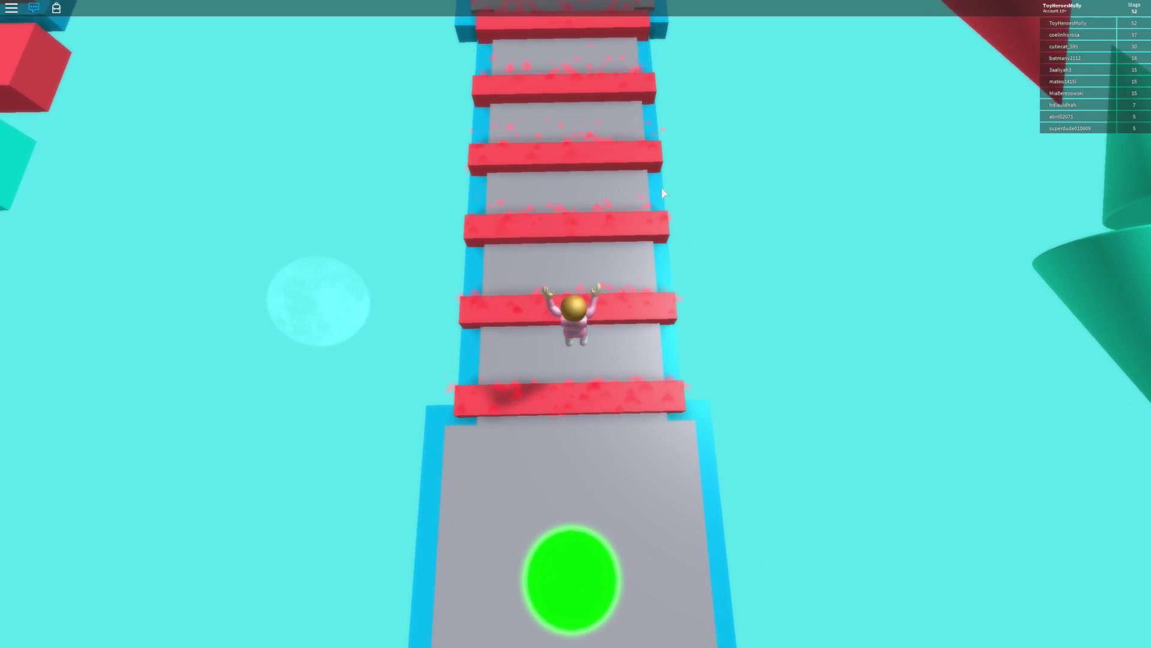
pyautogui.press('w')
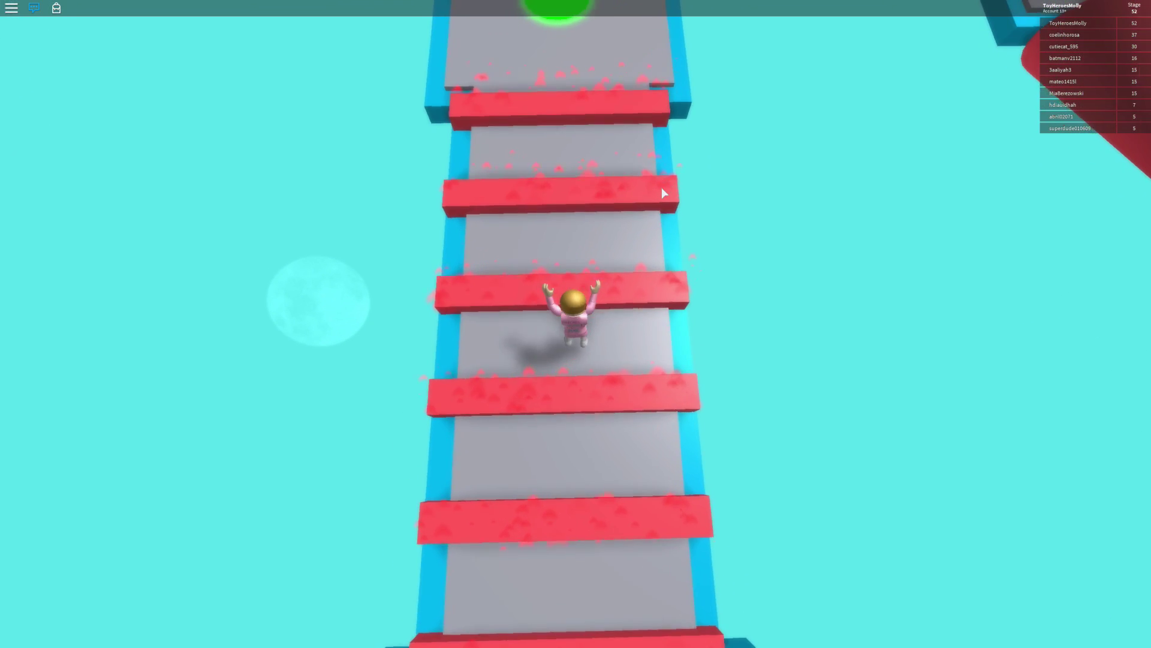
pyautogui.press('w')
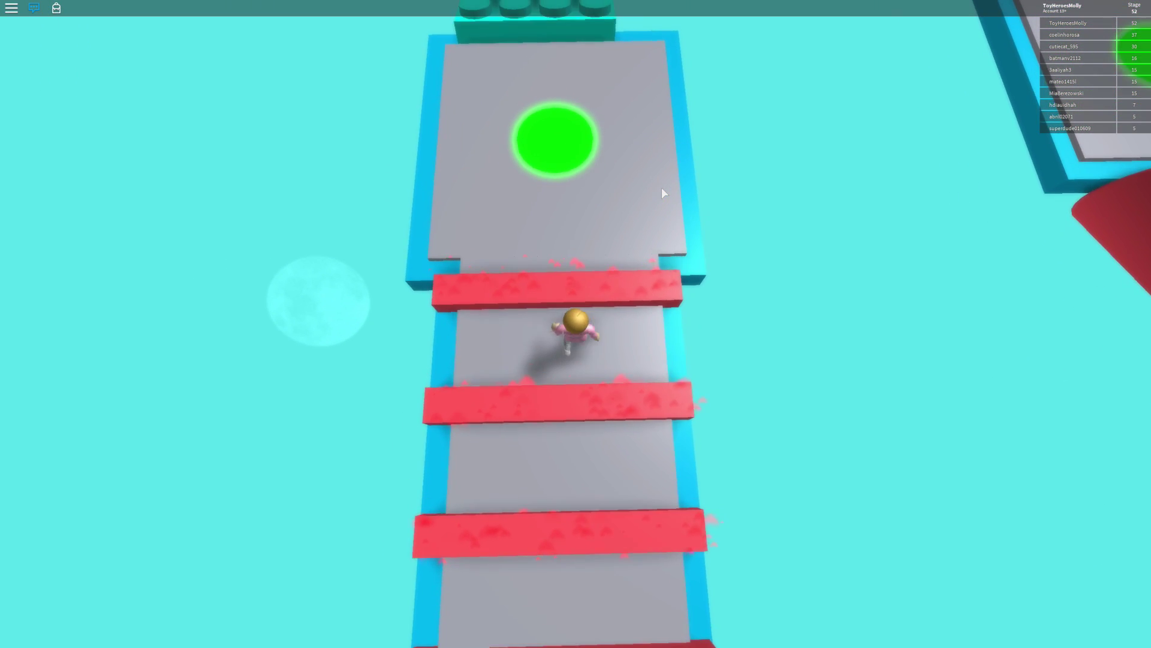
pyautogui.press('w')
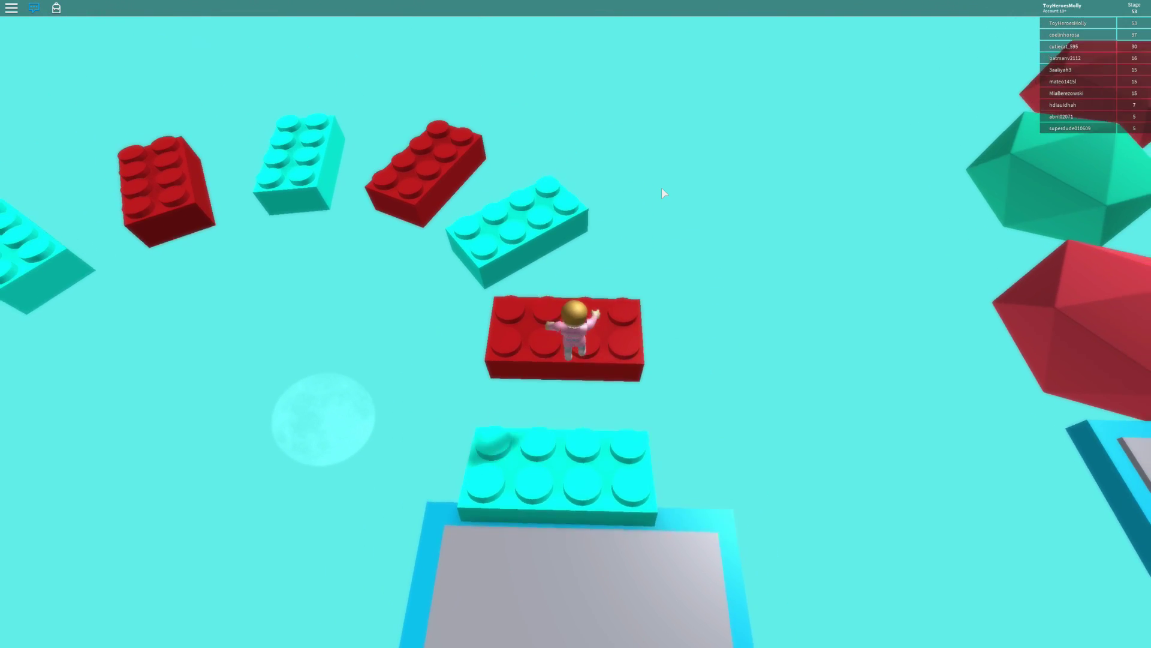
# Hop along the curved toy-brick path onto the checkpoint plate
pyautogui.press('w')
pyautogui.press('space')
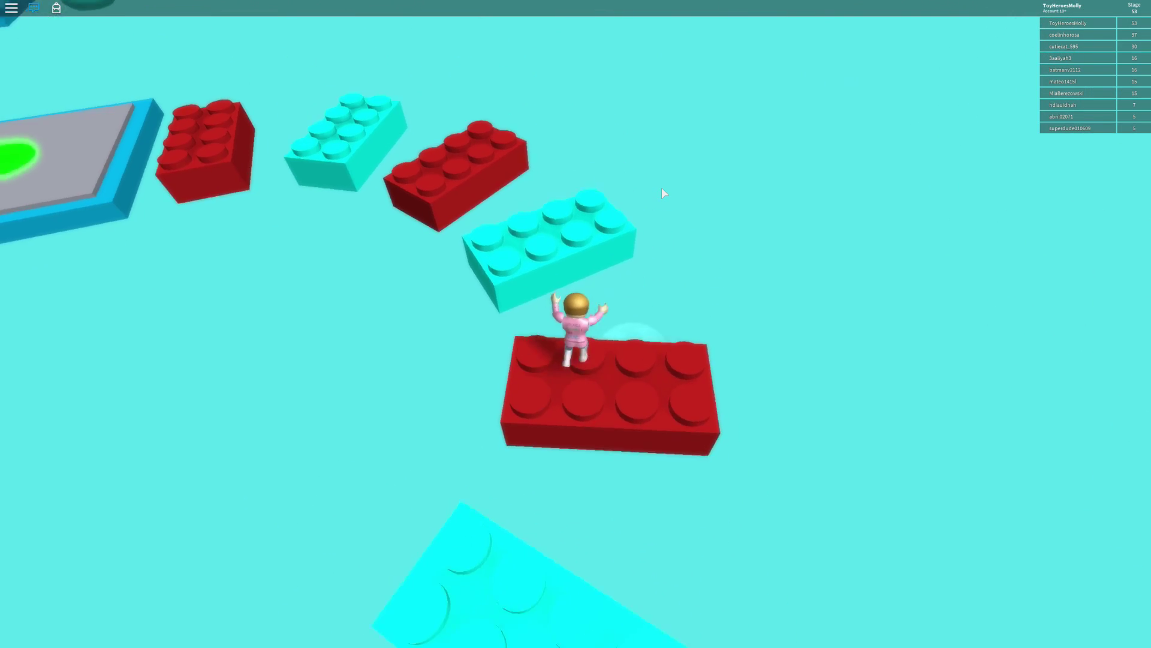
pyautogui.press('w')
pyautogui.press('space')
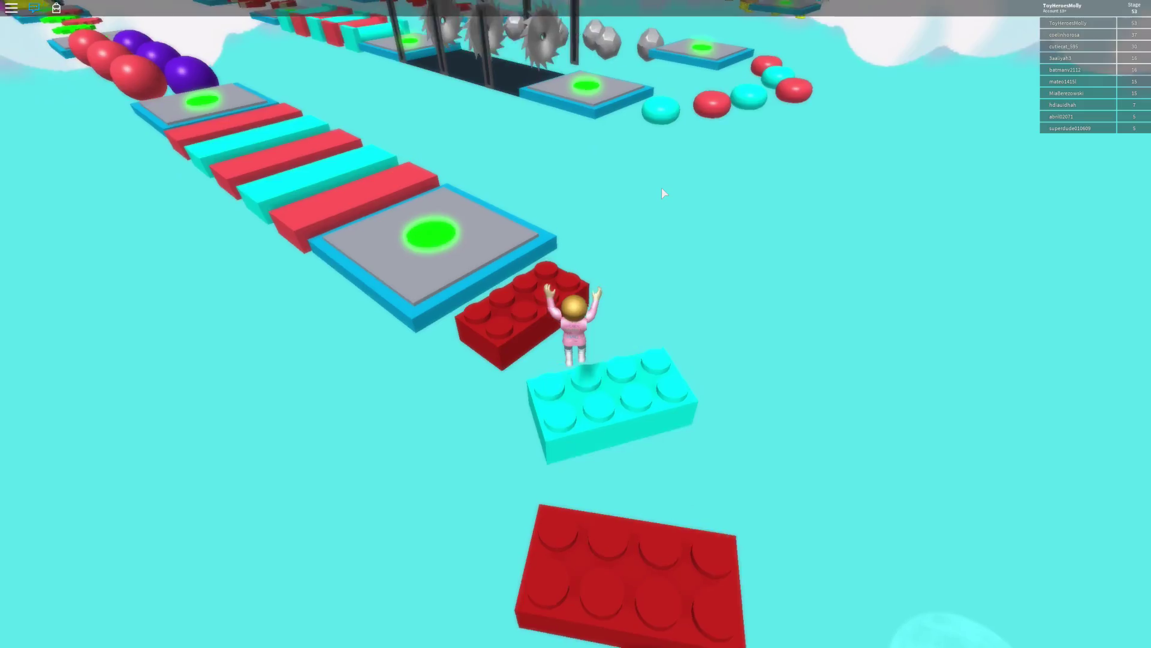
pyautogui.press('w')
pyautogui.press('space')
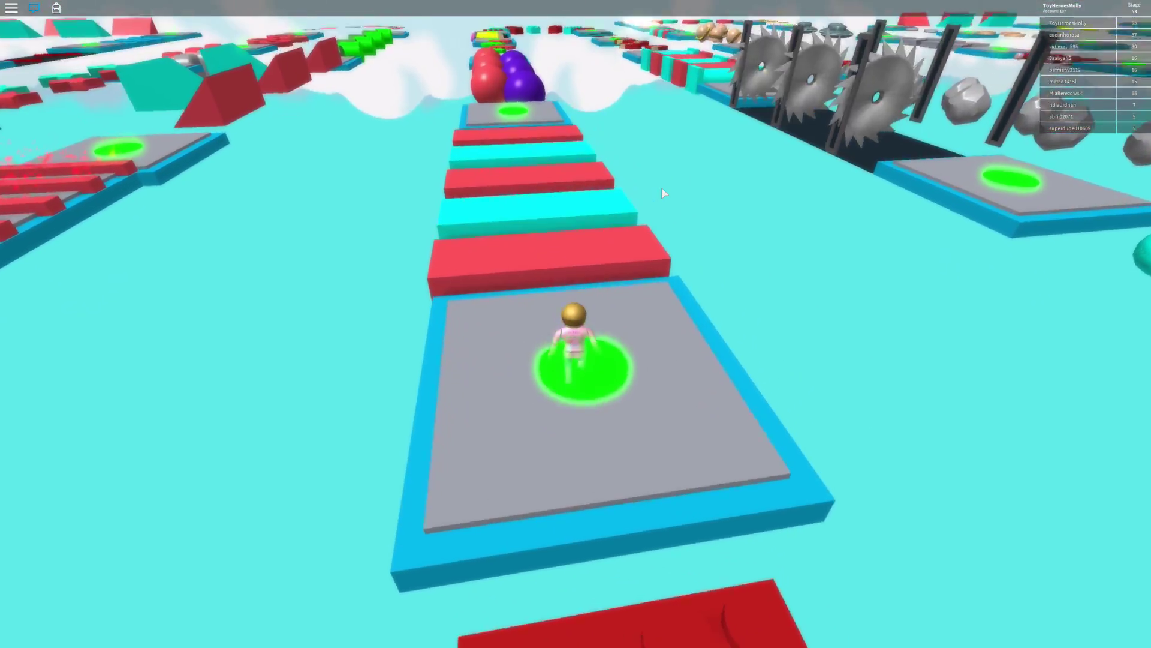
# Jump across the red-and-cyan striped blocks to the stage 54 pad before the balls
pyautogui.press('w')
pyautogui.press('space')
pyautogui.press('Right')
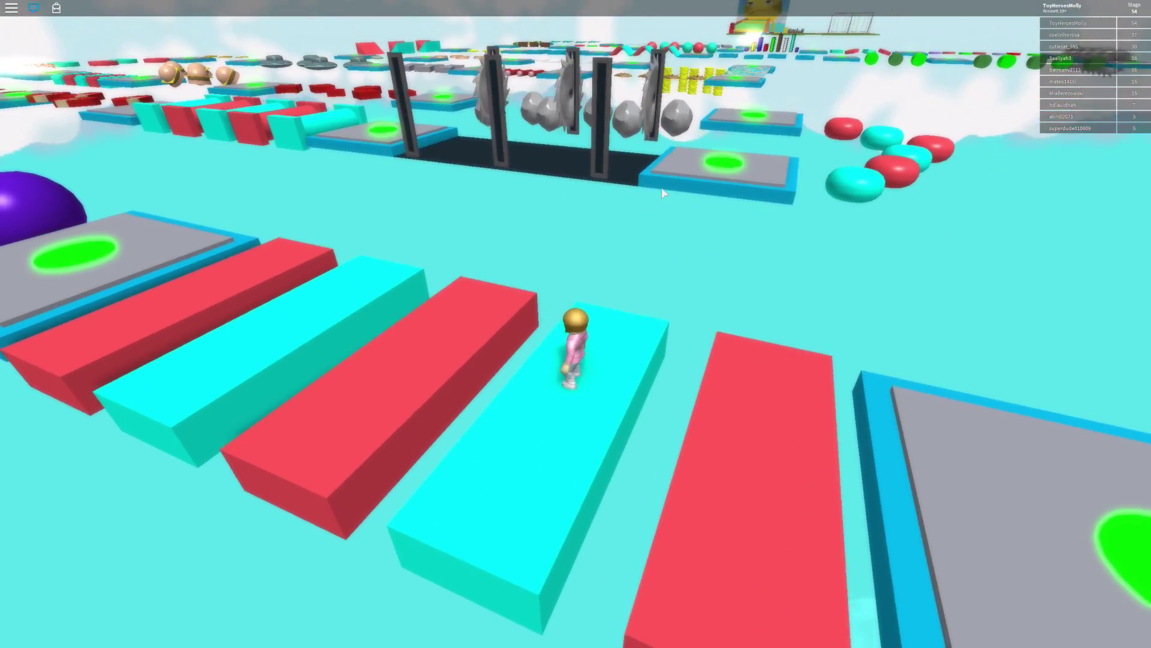
pyautogui.press('Right')
pyautogui.press('w')
pyautogui.press('space')
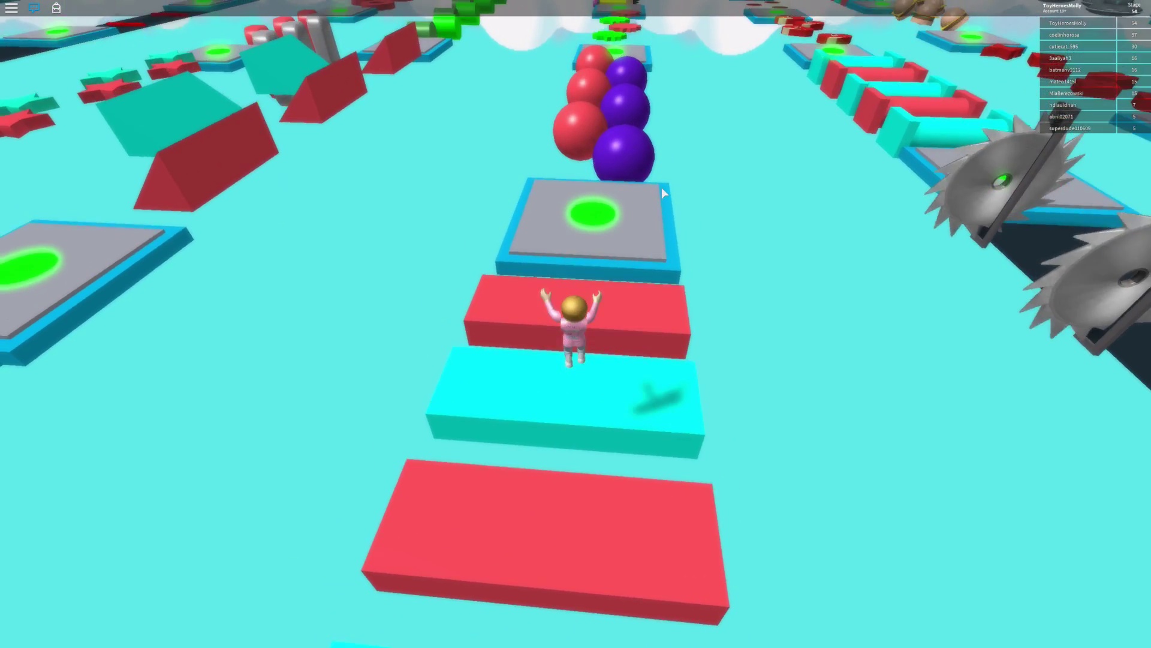
pyautogui.press('w')
# Jump onto the grey checkpoint plate, then land on the first red ball
pyautogui.press('space')
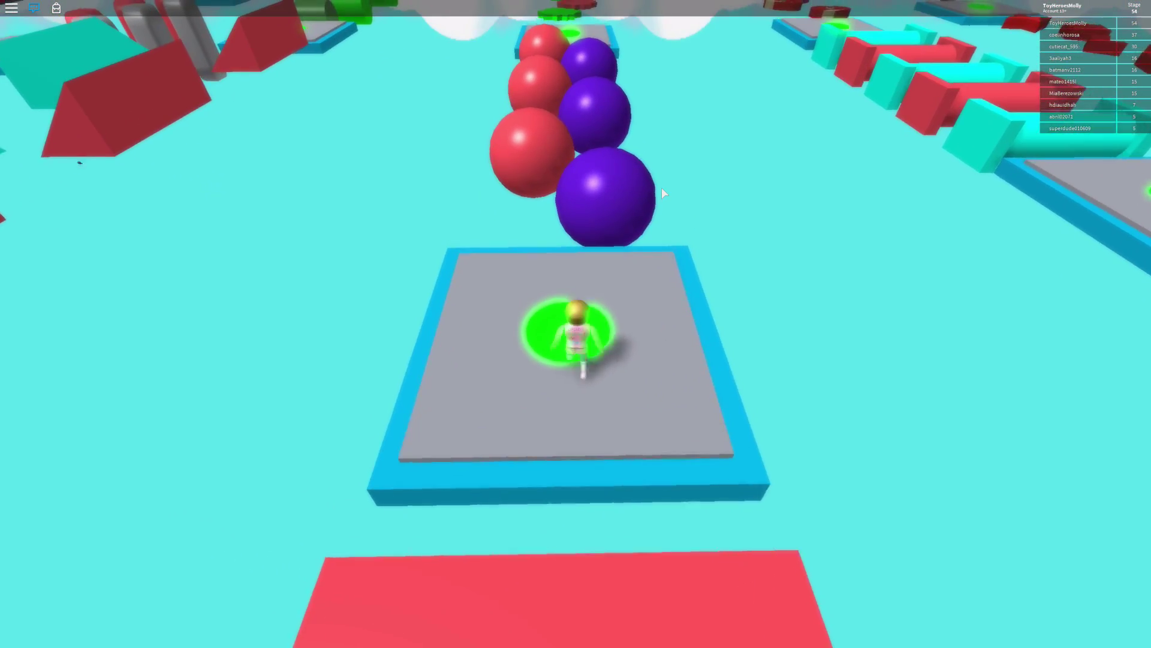
pyautogui.press('w')
pyautogui.press('space')
pyautogui.press('Right')
pyautogui.press('space')
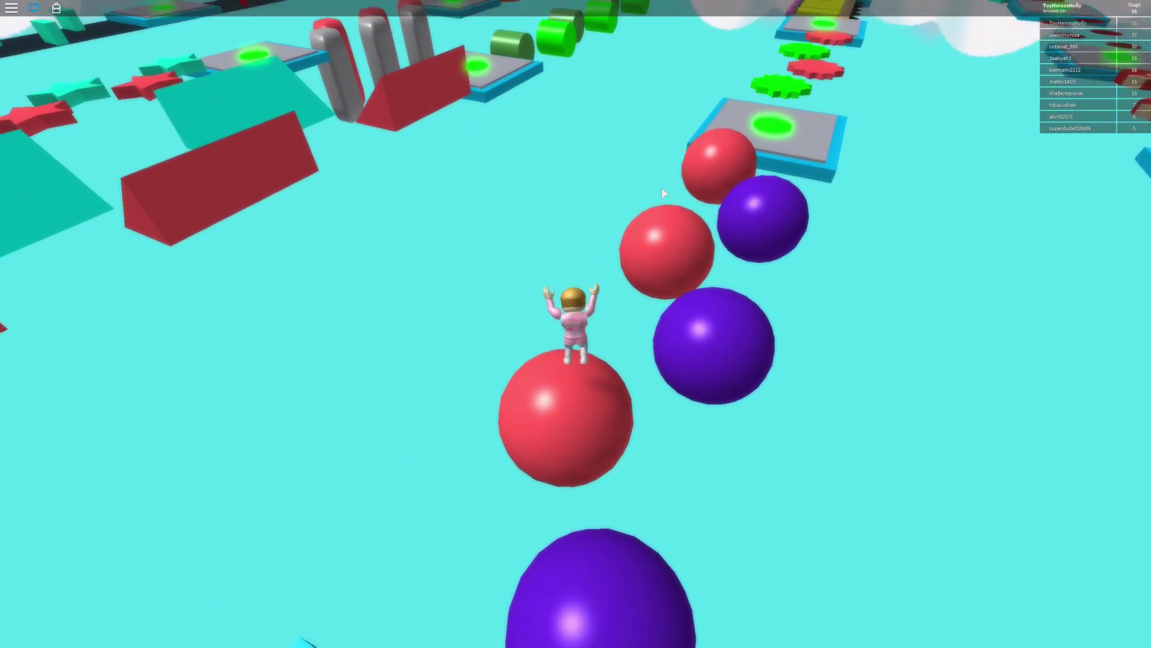
# Bounce along the row to a later red ball and the purple ball
pyautogui.press('w')
pyautogui.press('space')
pyautogui.press('Right')
pyautogui.press('space')
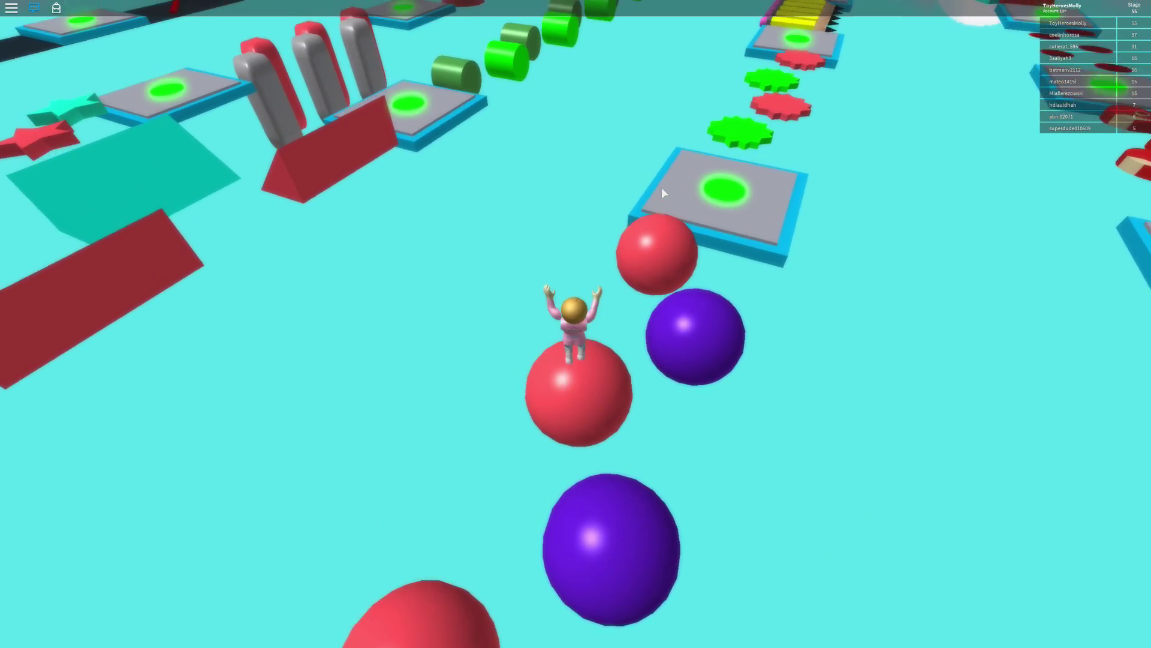
pyautogui.press('w')
pyautogui.press('space')
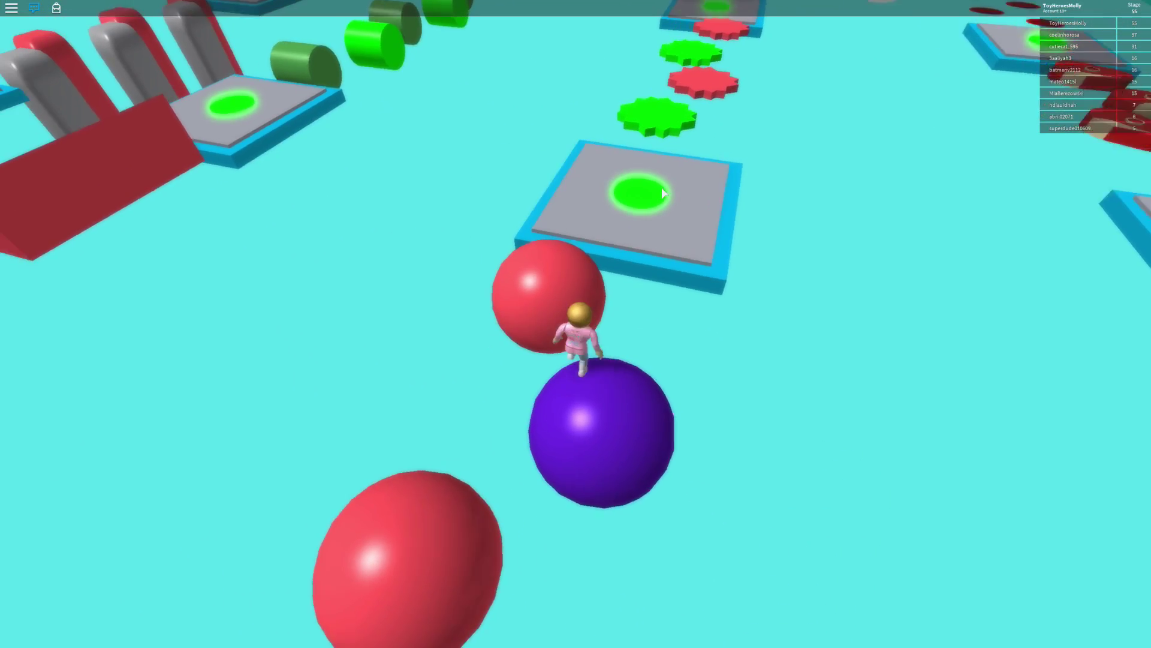
# Jump over the last red ball to the checkpoint, then cross the spiky gears to the pencils
pyautogui.press('w')
pyautogui.press('space')
pyautogui.press('space')
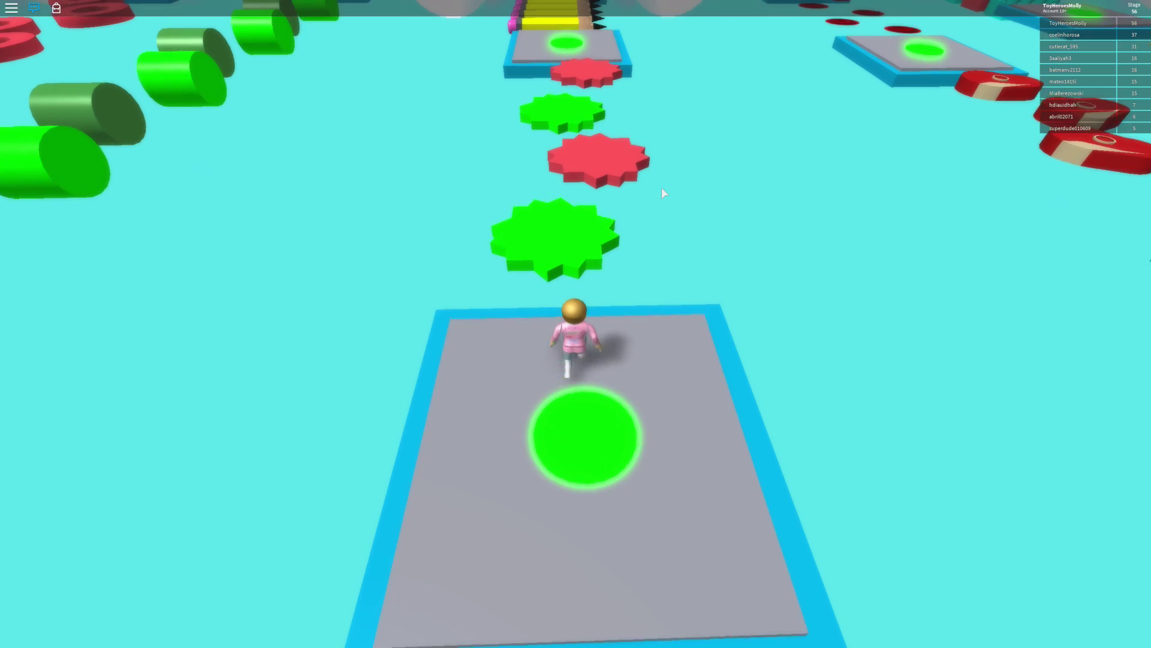
pyautogui.press('w')
pyautogui.press('space')
pyautogui.press('space')
pyautogui.press('space')
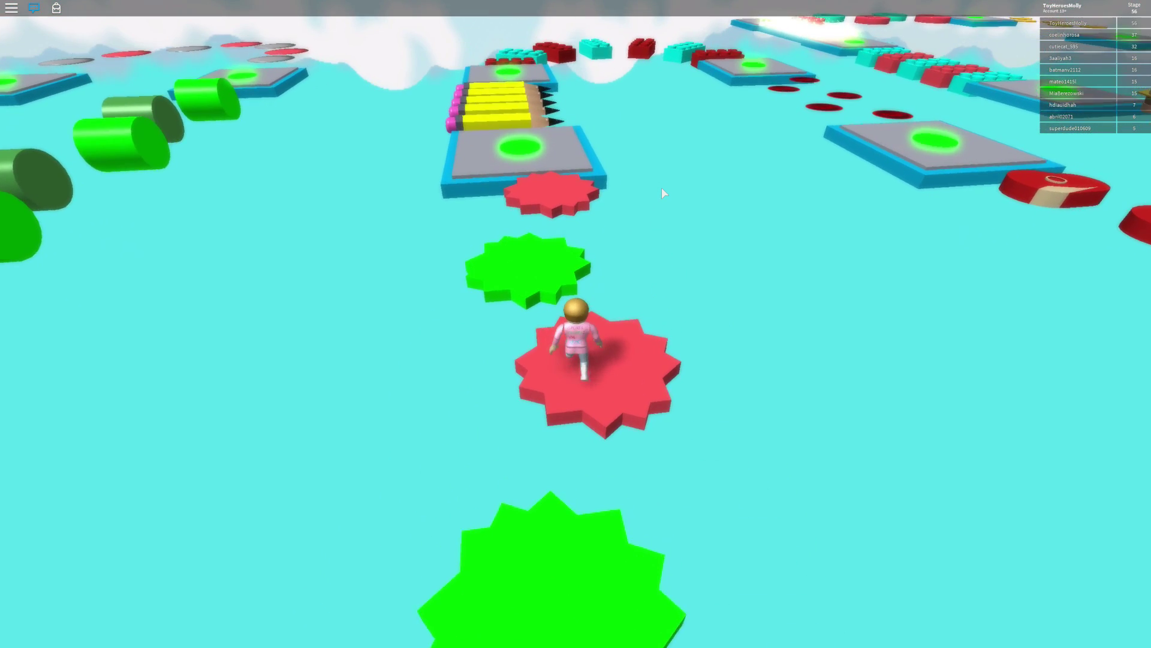
pyautogui.press('w')
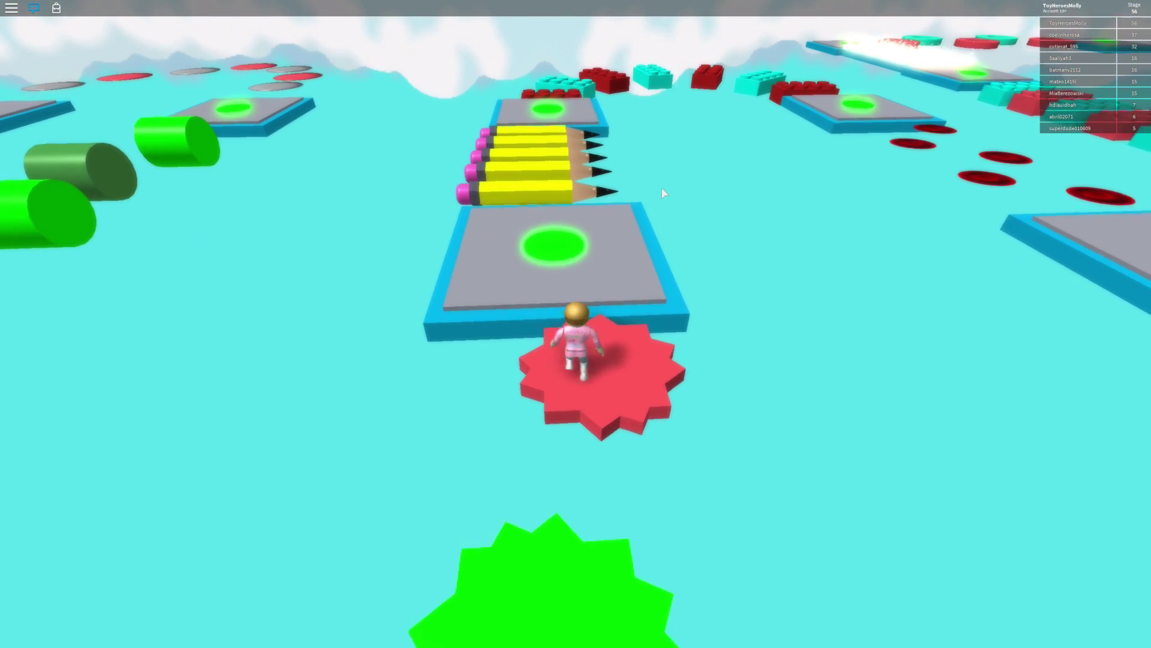
pyautogui.press('w')
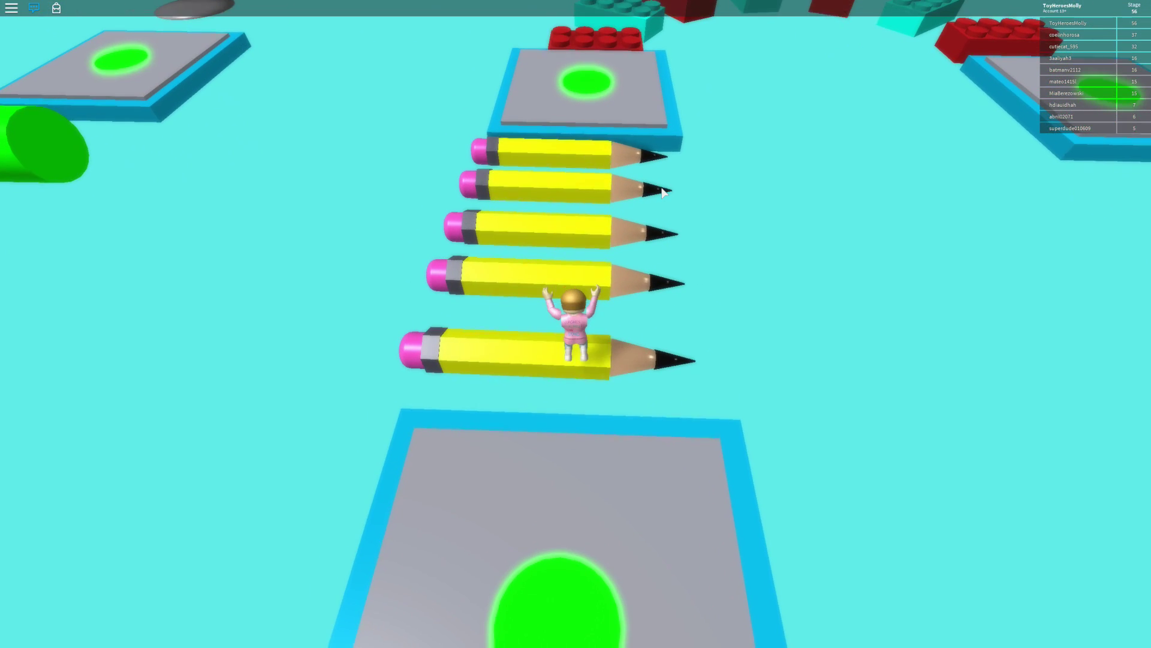
# Cross the giant pencils to the stage 57 grey platform
pyautogui.press('w')
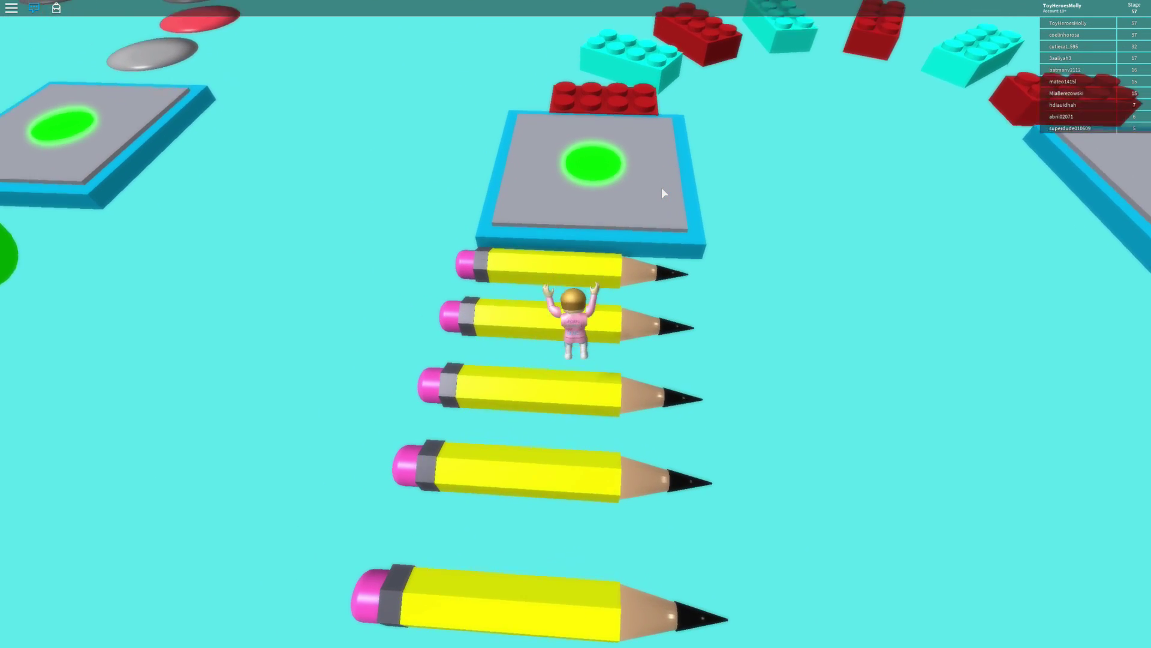
pyautogui.press('w')
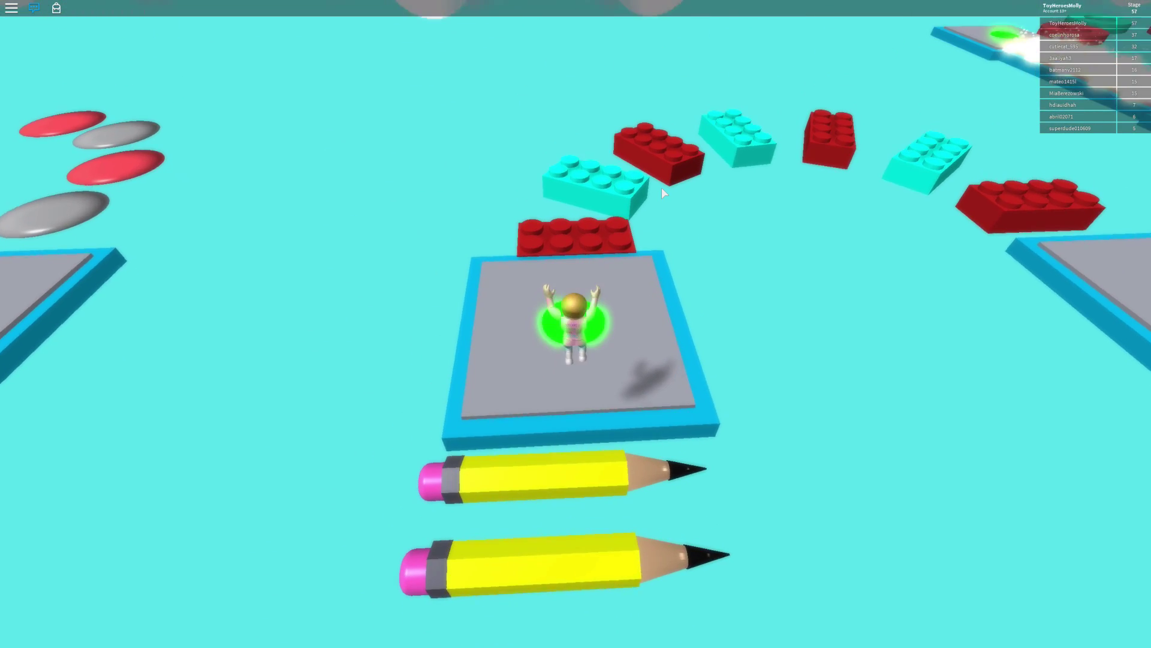
pyautogui.press('w')
# Hop the teal and red toy bricks onto stage 58's checkpoint pad
pyautogui.press('space')
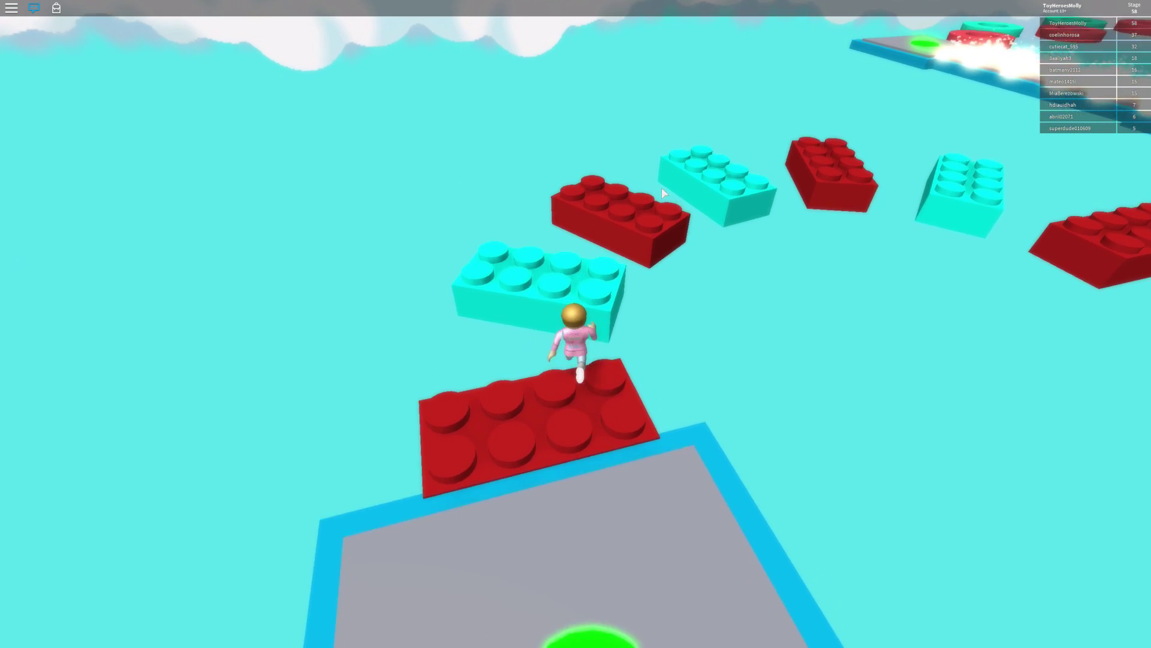
pyautogui.moveTo(662, 187); pyautogui.dragTo(661, 187)
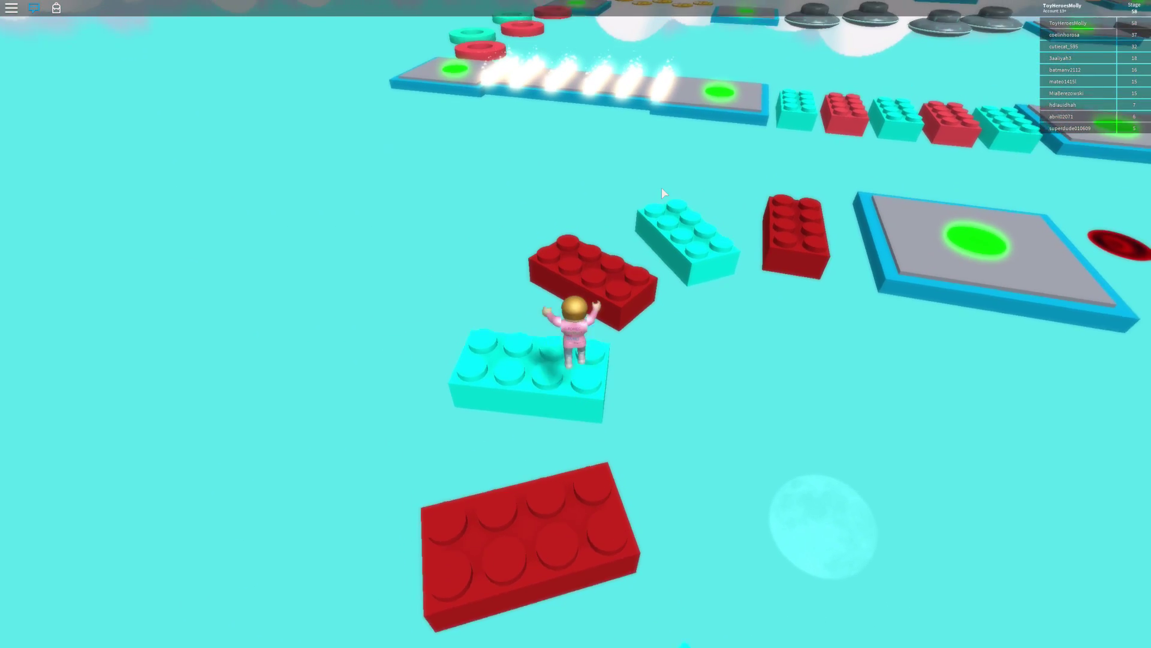
pyautogui.press('w')
pyautogui.press('space')
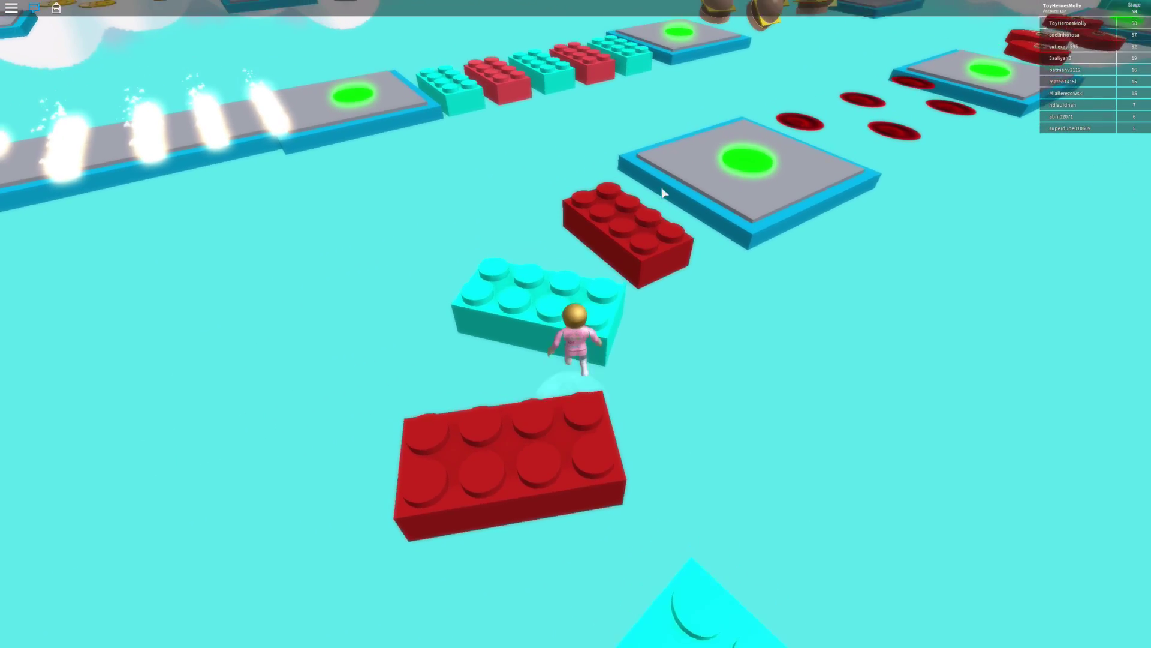
pyautogui.press('w')
pyautogui.press('space')
pyautogui.press('space')
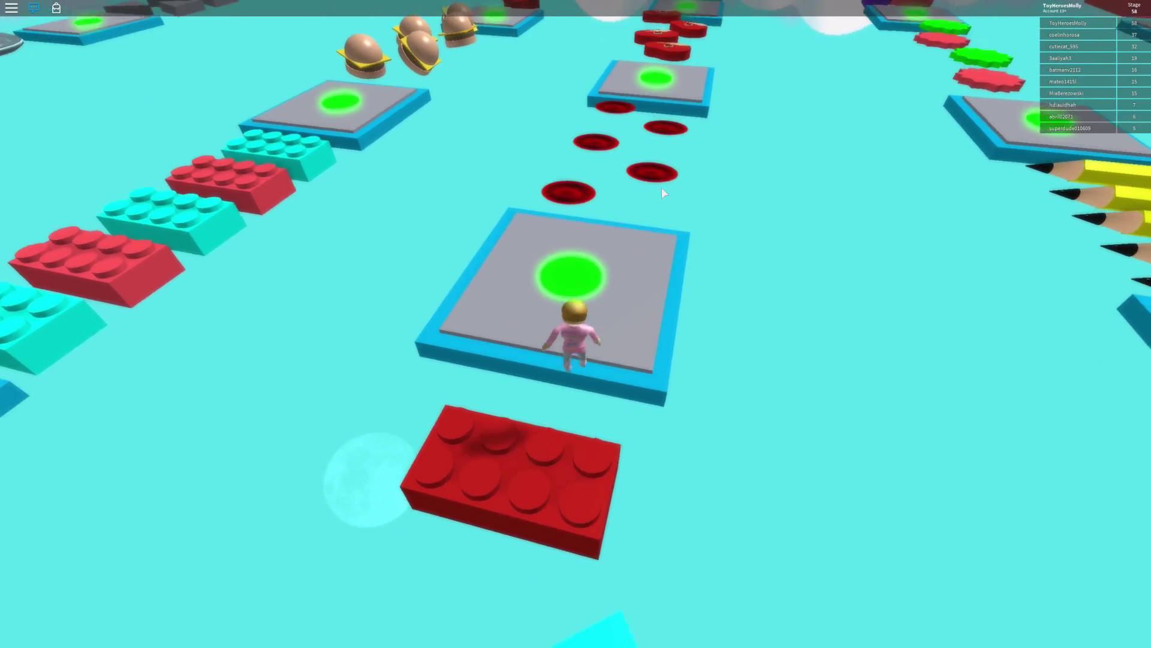
# Hop across the red discs onto the grey checkpoint platform
pyautogui.press('w')
pyautogui.press('space')
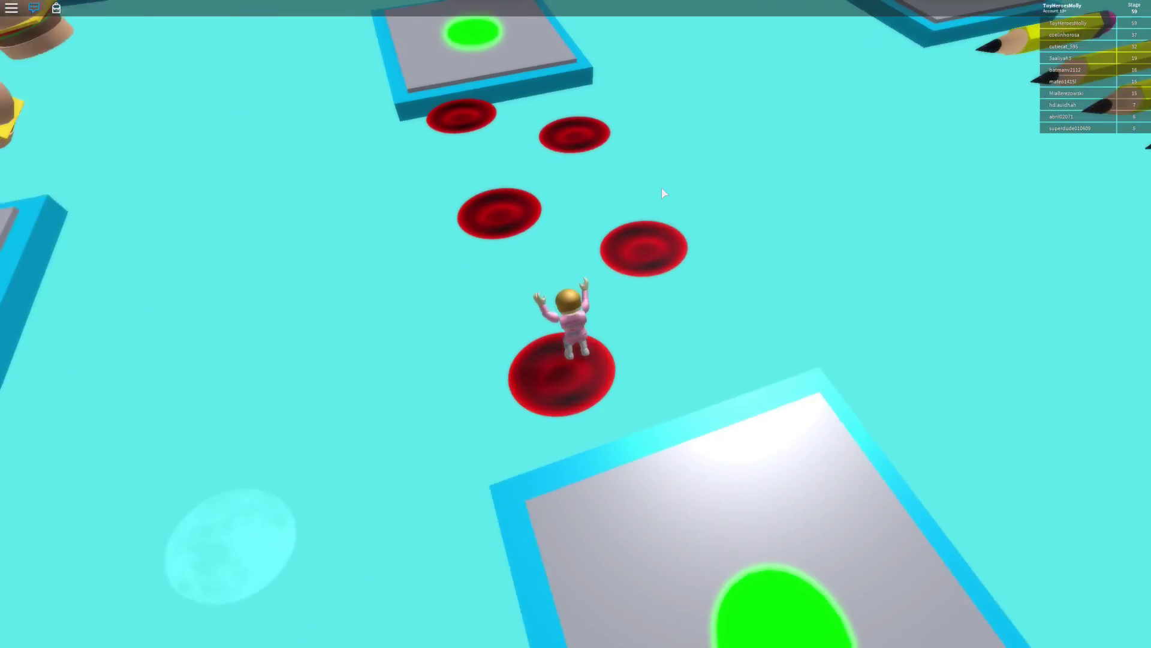
pyautogui.press('w')
pyautogui.press('space')
pyautogui.press('space')
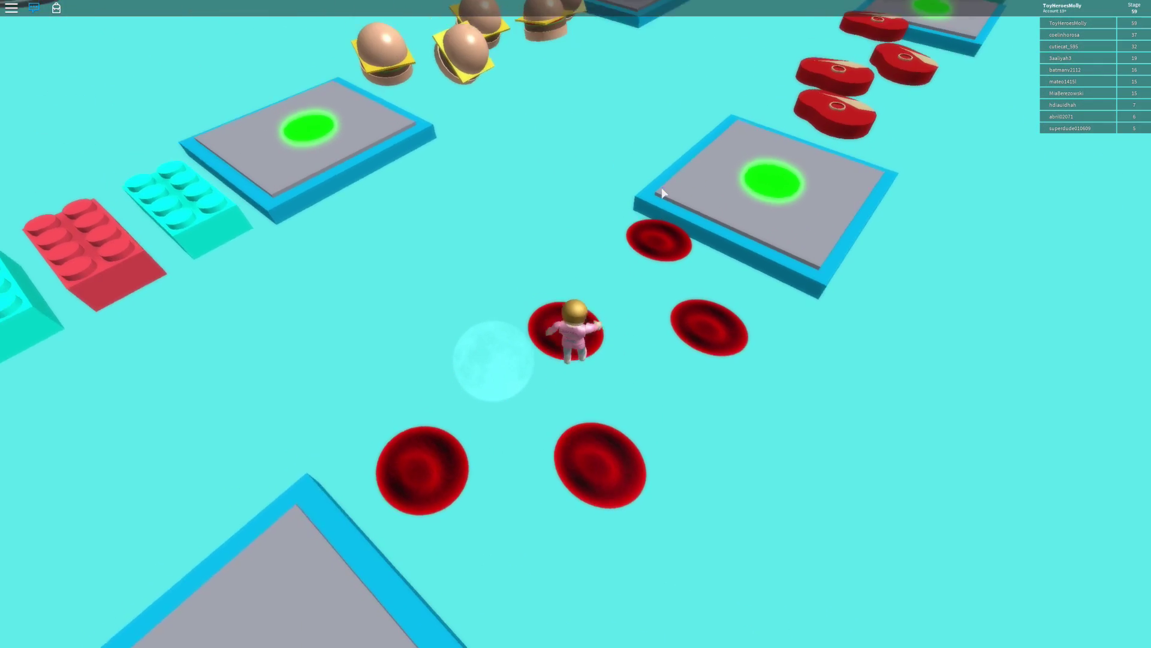
pyautogui.press('w')
pyautogui.press('space')
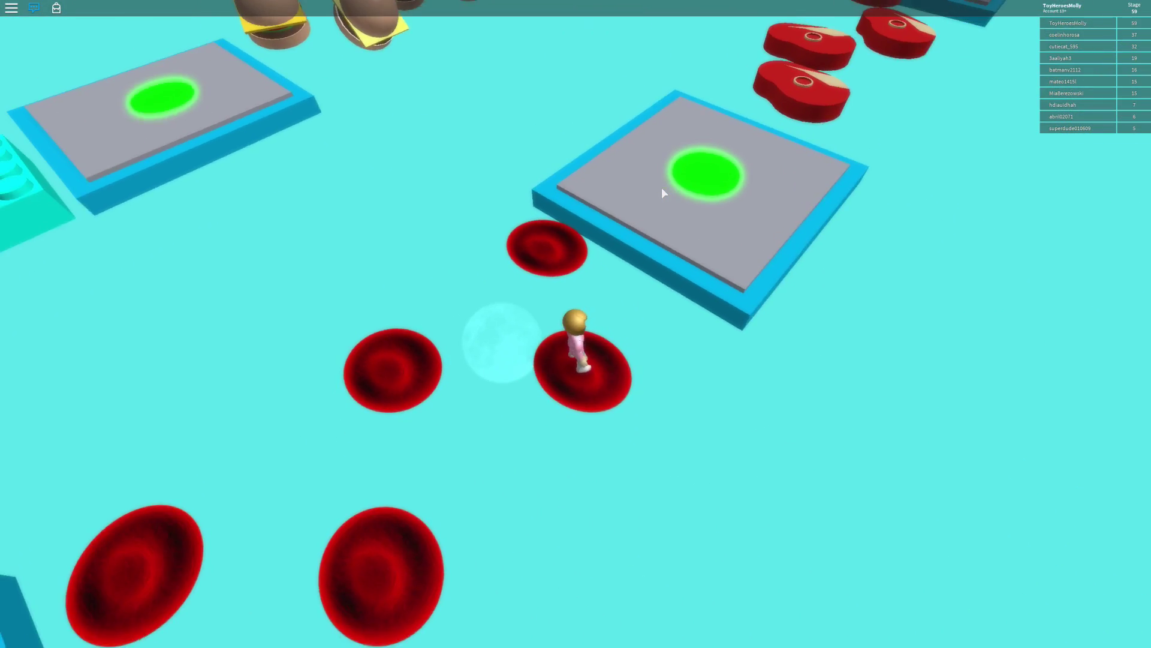
pyautogui.press('space')
pyautogui.press('w')
# Jump the steak slices to the green-circle pad before the cylinder rollers
pyautogui.press('space')
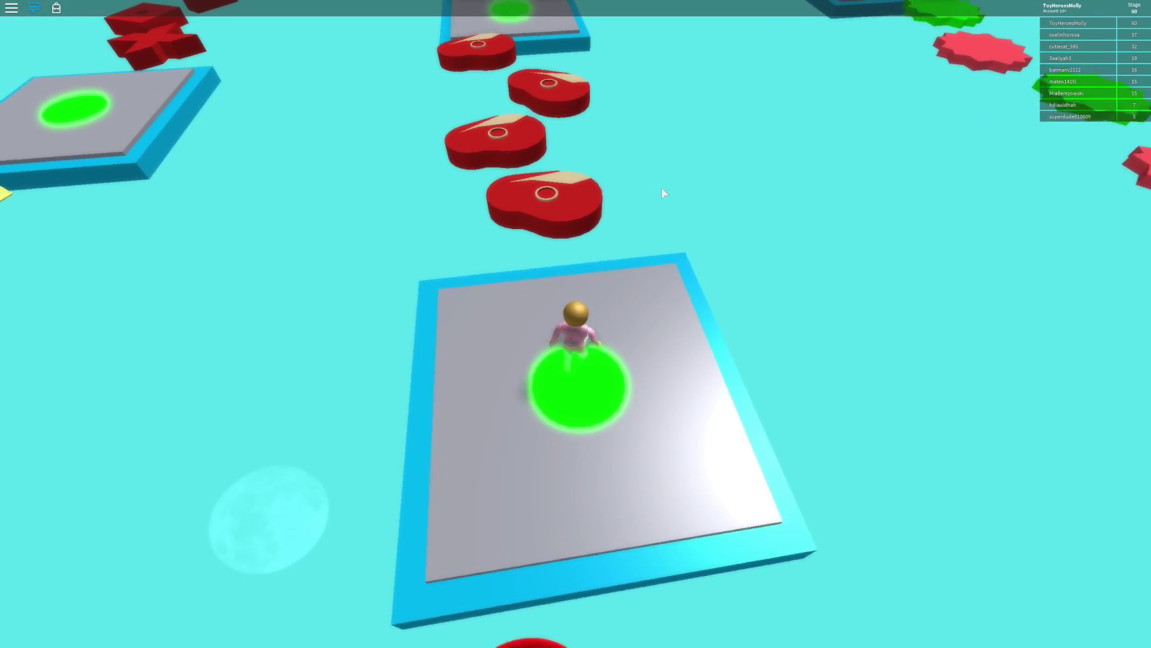
pyautogui.press('space')
pyautogui.press('w')
pyautogui.press('space')
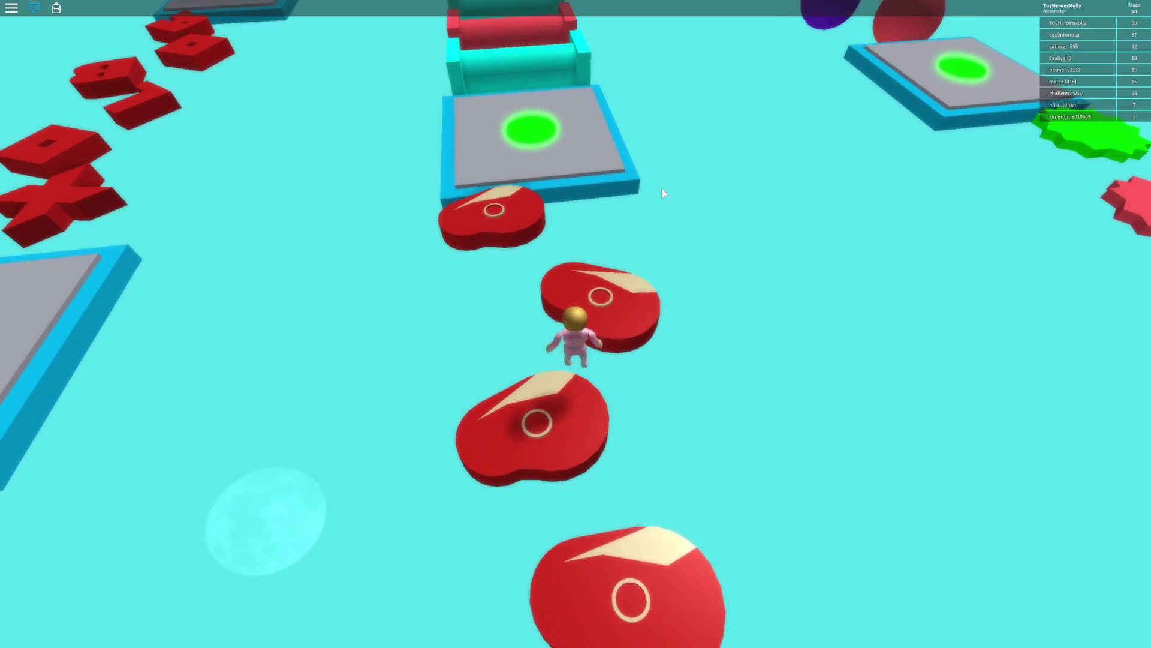
pyautogui.press('space')
pyautogui.press('w')
pyautogui.press('space')
pyautogui.press('space')
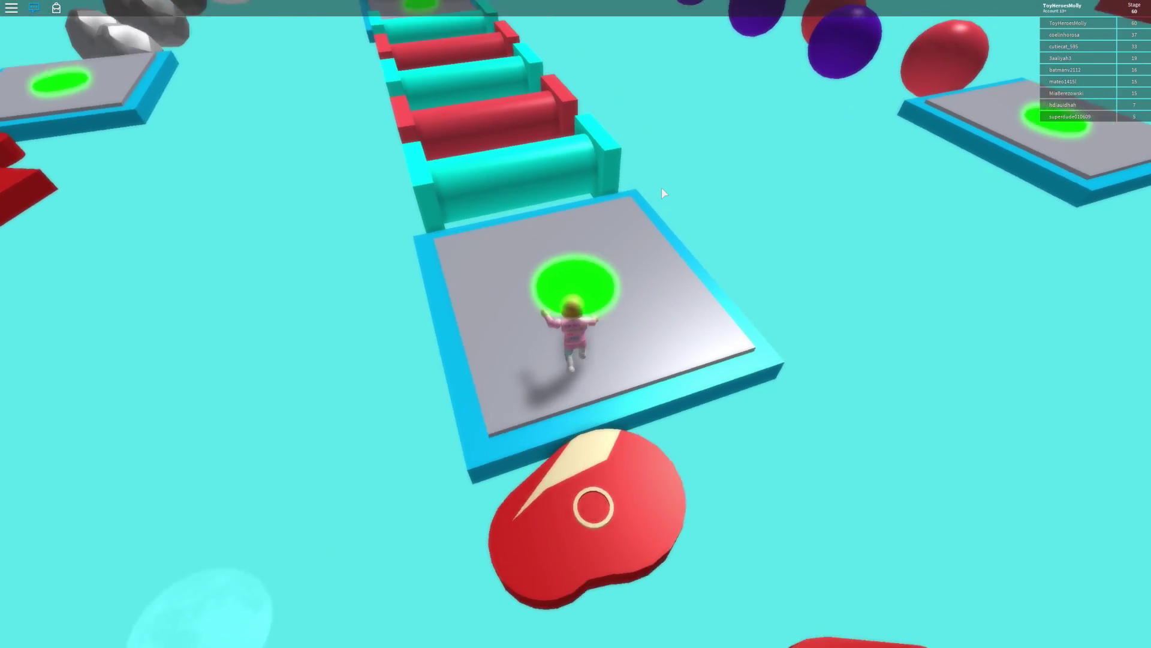
pyautogui.press('w')
# Hop over the red and teal rollers onto stage 62's pad at the saw walkway
pyautogui.press('a')
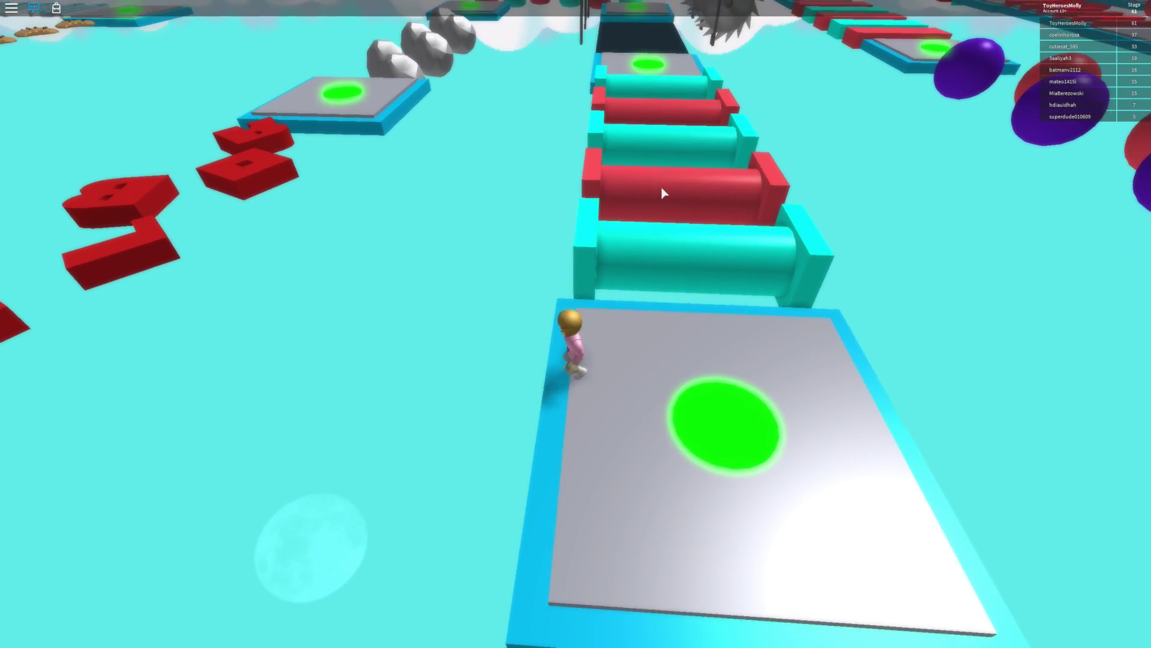
pyautogui.press('w')
pyautogui.press('space')
pyautogui.press('w')
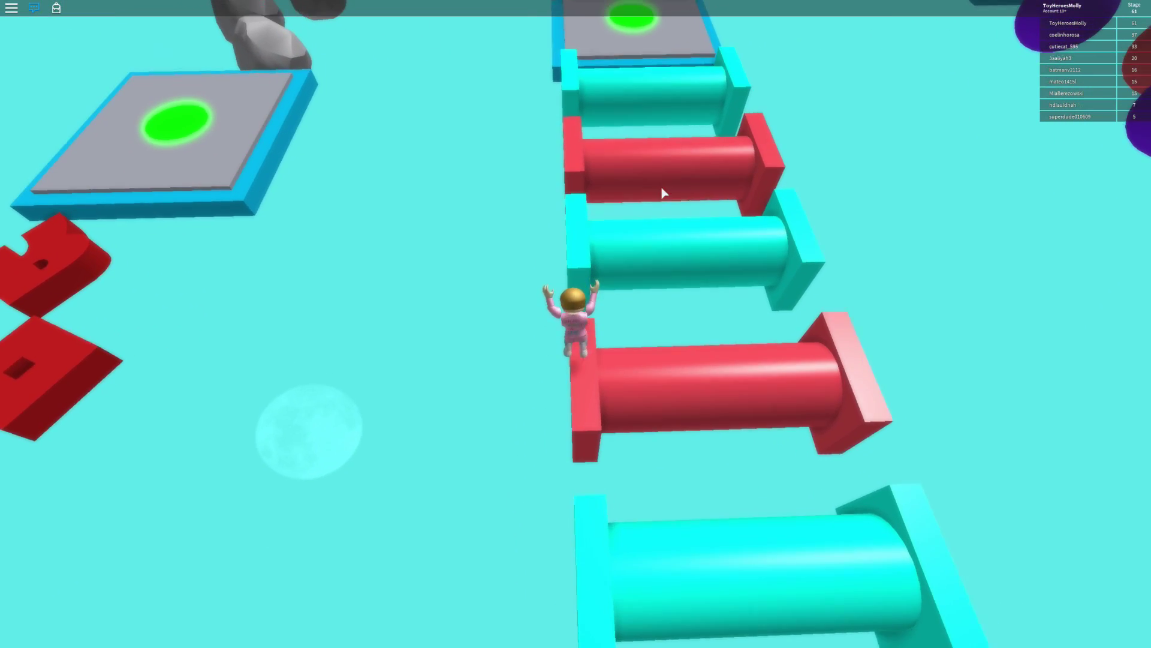
pyautogui.press('w')
pyautogui.press('space')
pyautogui.press('space')
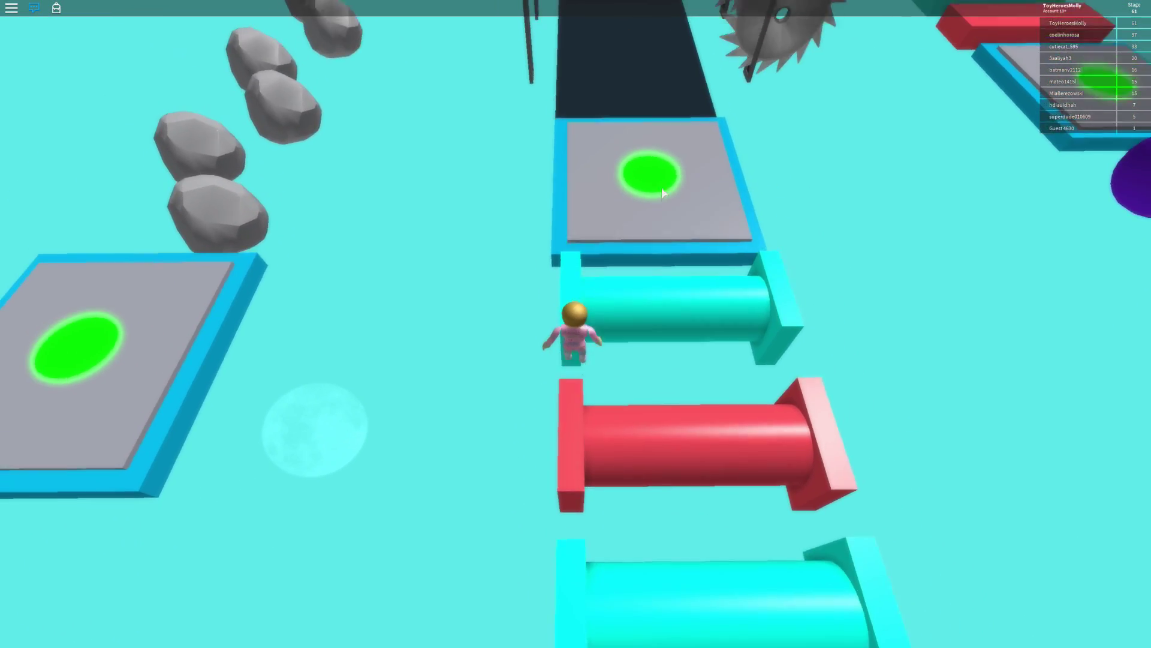
pyautogui.press('w')
pyautogui.press('w')
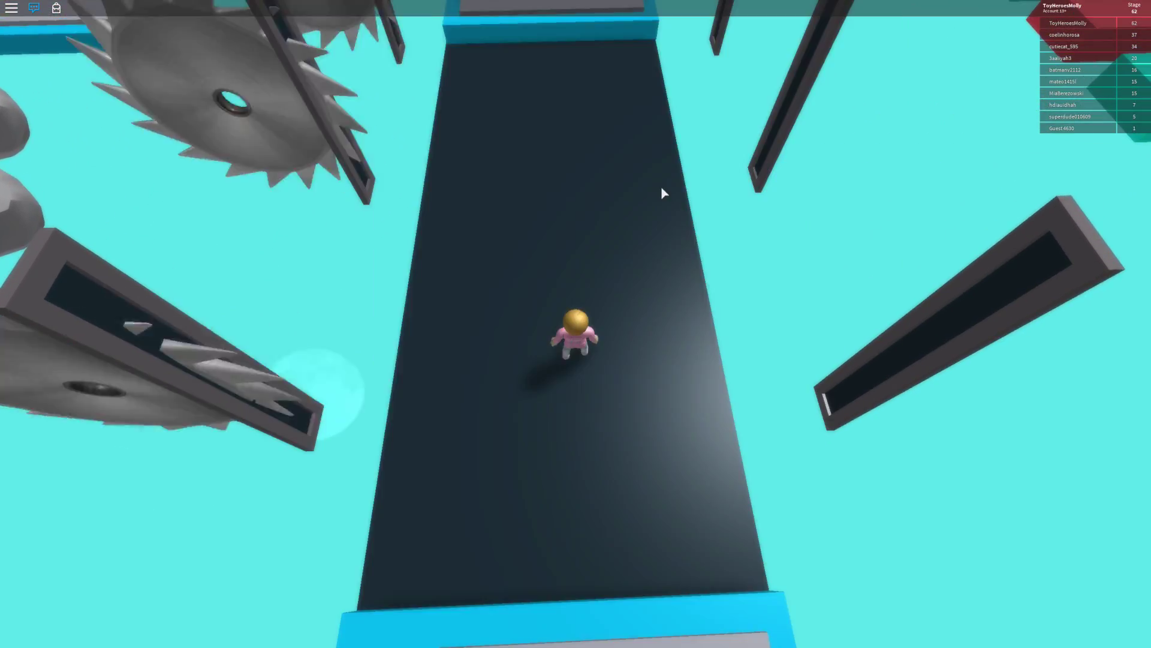
# Run the dark saw-blade walkway to stage 63's platform
pyautogui.press('w')
pyautogui.press('w')
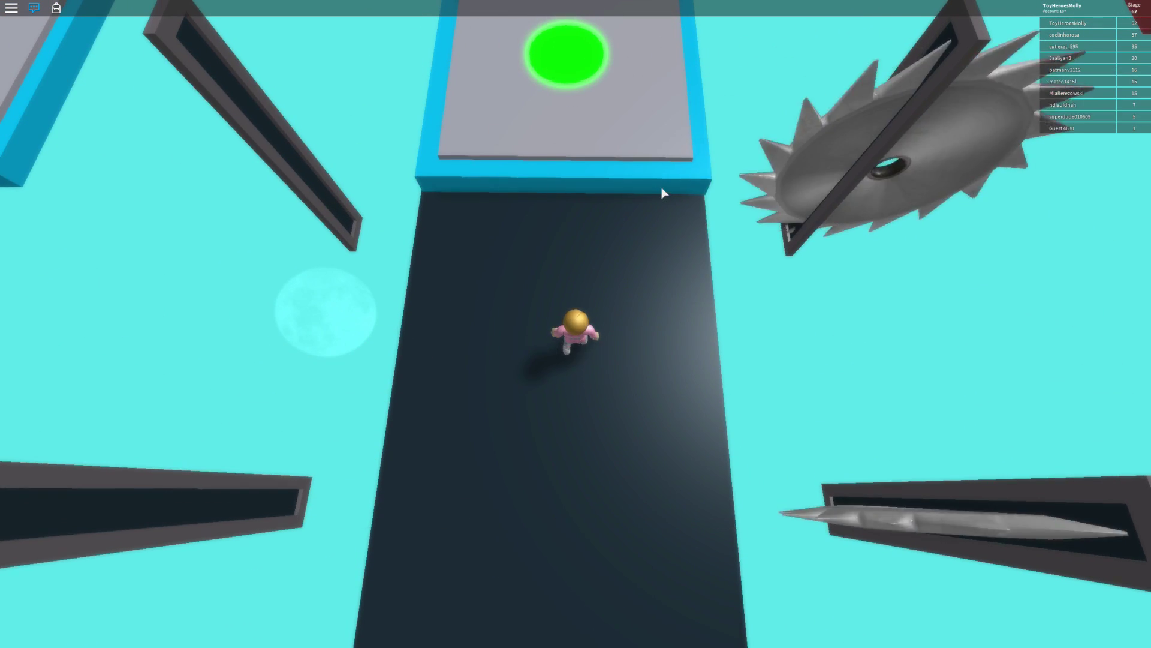
pyautogui.press('w')
pyautogui.press('w')
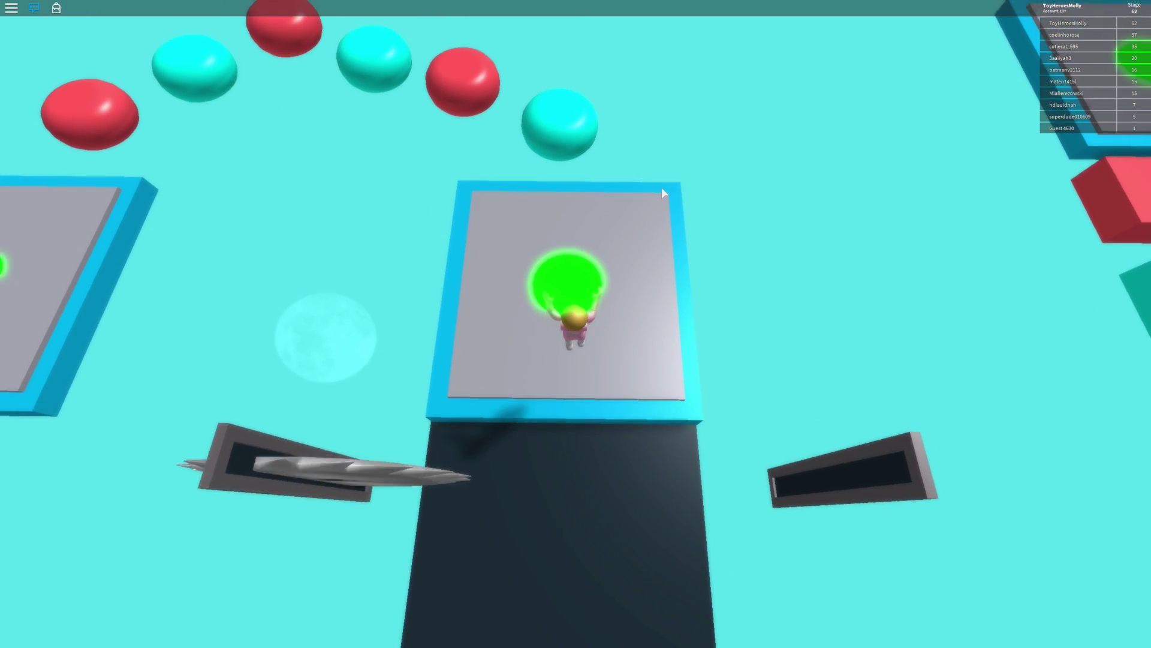
# Hop the cyan and red balls onto the grey checkpoint platform toward the rocks
pyautogui.press('space')
pyautogui.press('w')
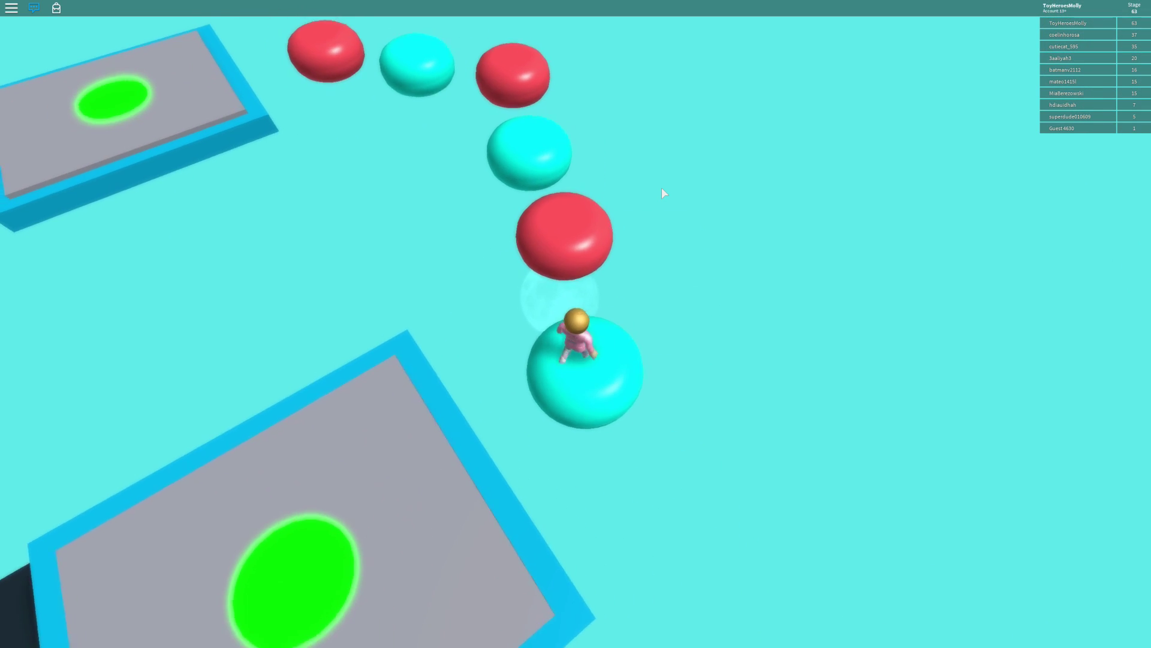
pyautogui.press('space')
pyautogui.press('w')
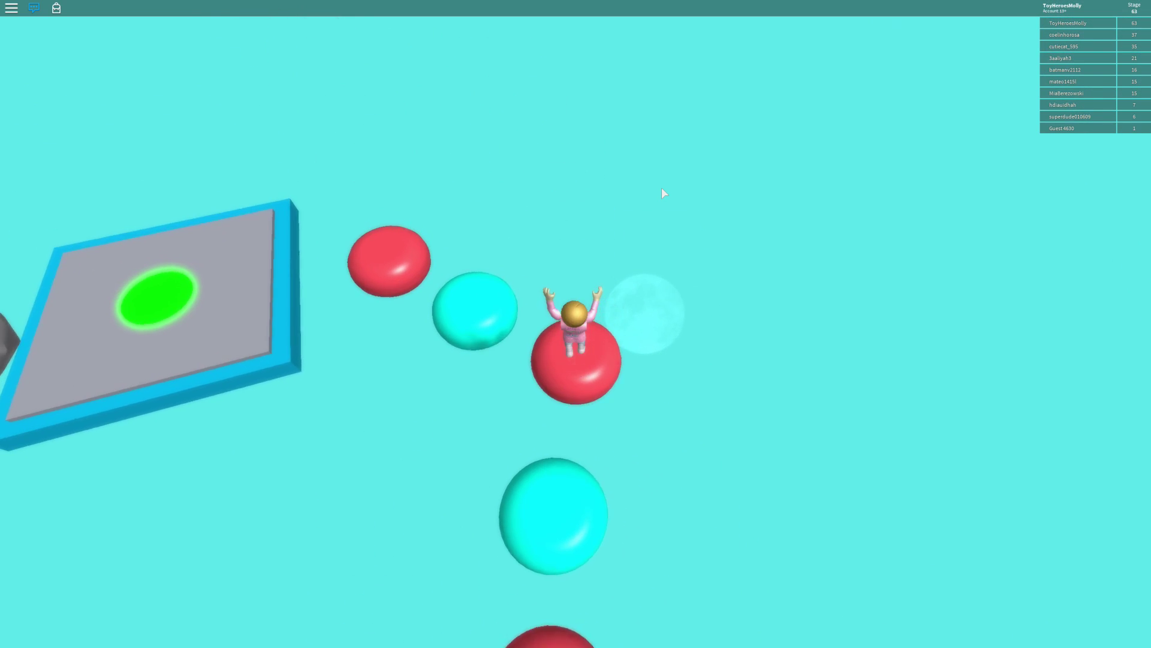
pyautogui.press('space')
pyautogui.press('w')
pyautogui.press('space')
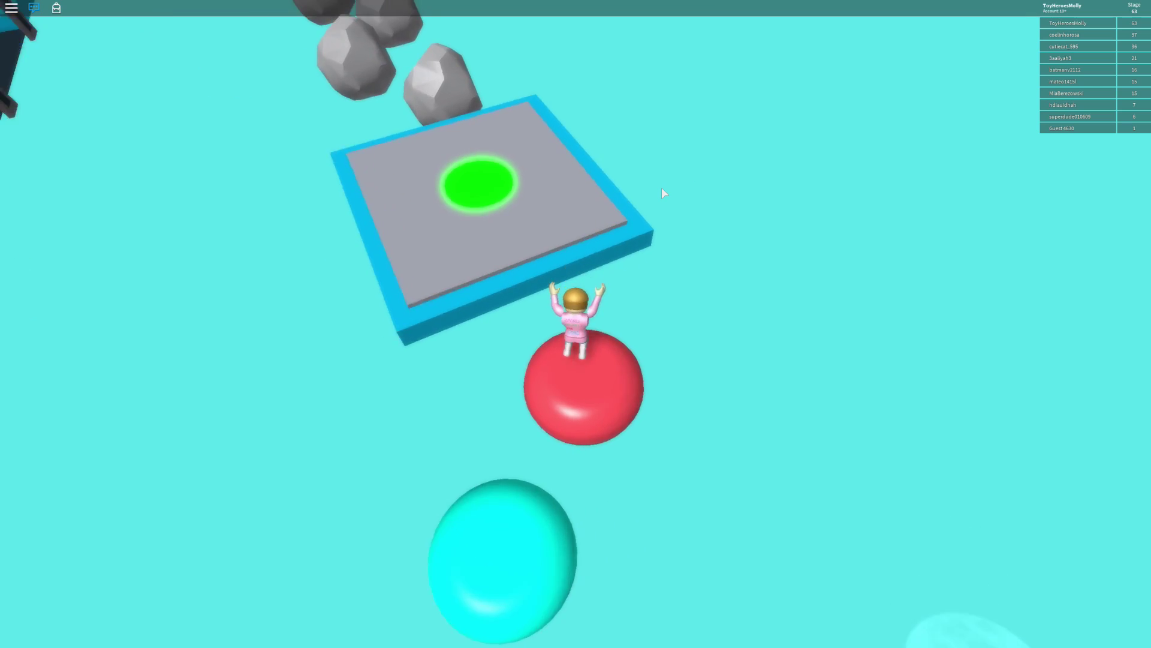
# Jump across the grey boulders to the green checkpoint platform
pyautogui.press('w')
pyautogui.press('space')
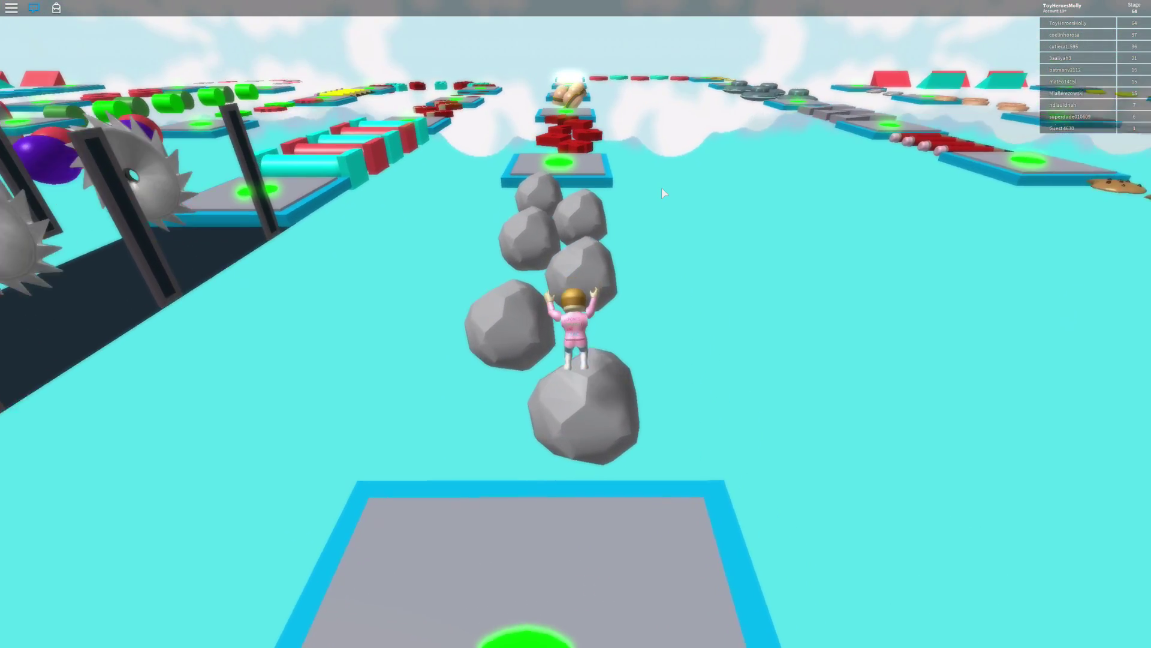
pyautogui.press('w')
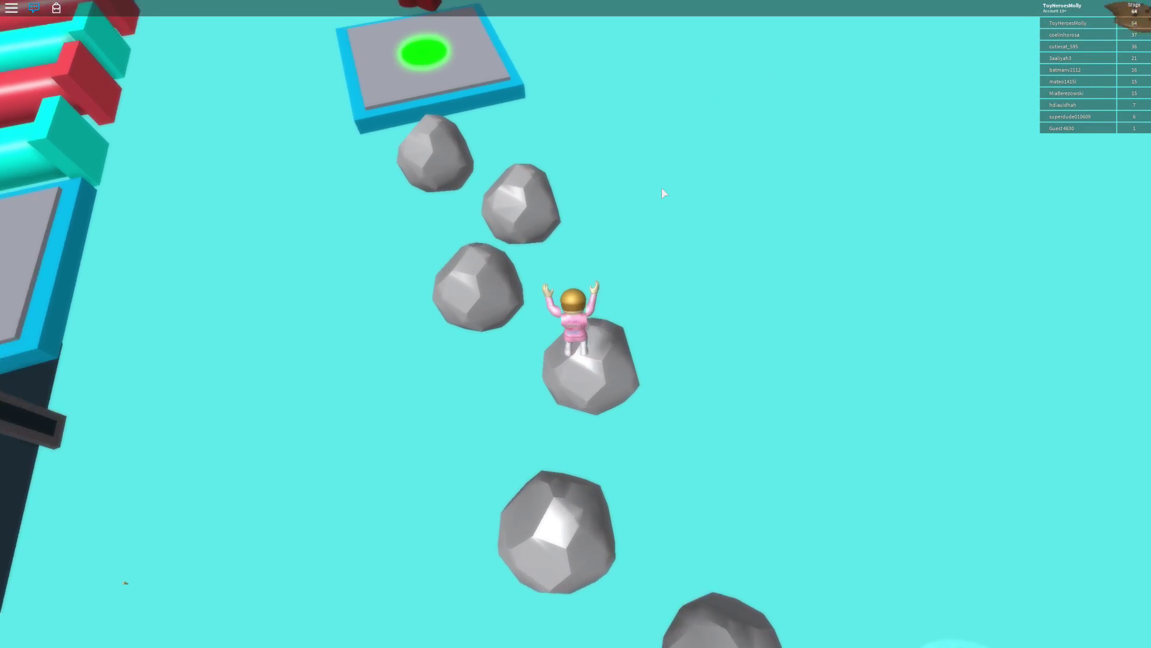
pyautogui.press('space')
pyautogui.press('w')
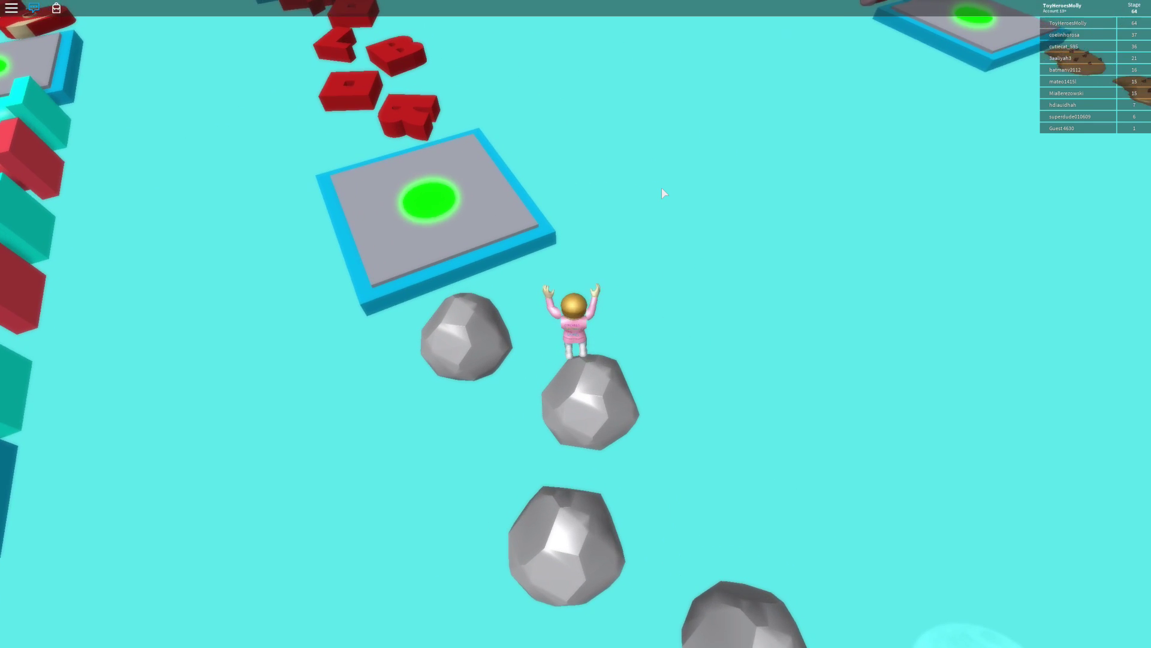
pyautogui.press('space')
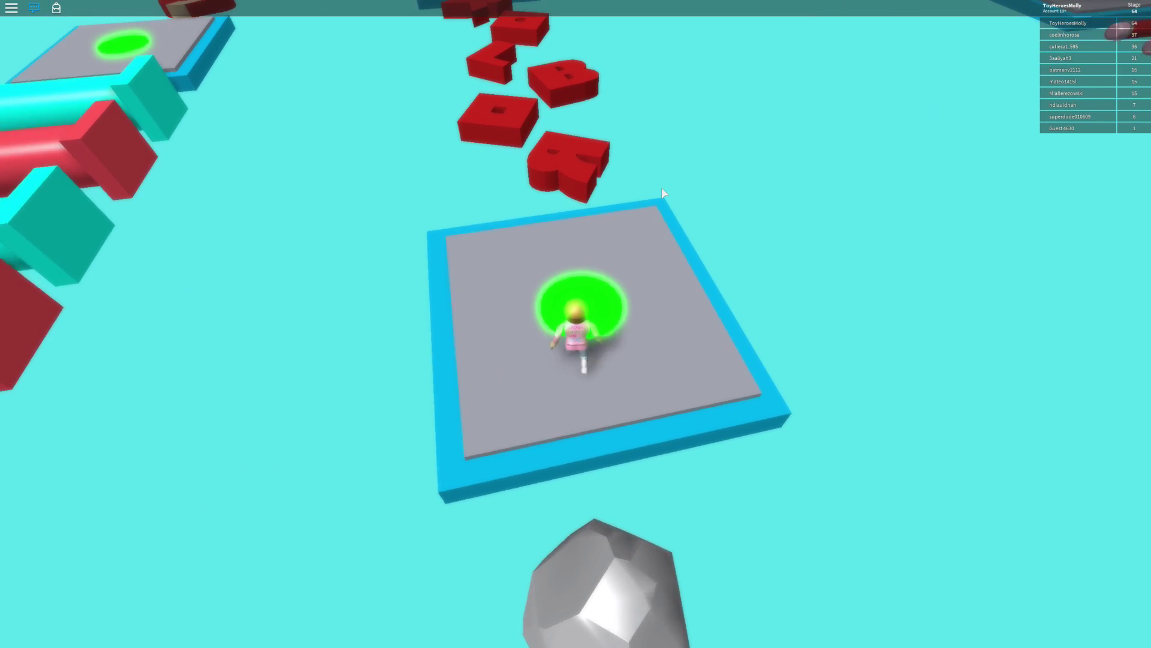
# Hop the red R-O-B-L-O-X letter blocks to stage 65's checkpoint pad
pyautogui.press('w')
pyautogui.press('space')
pyautogui.press('w')
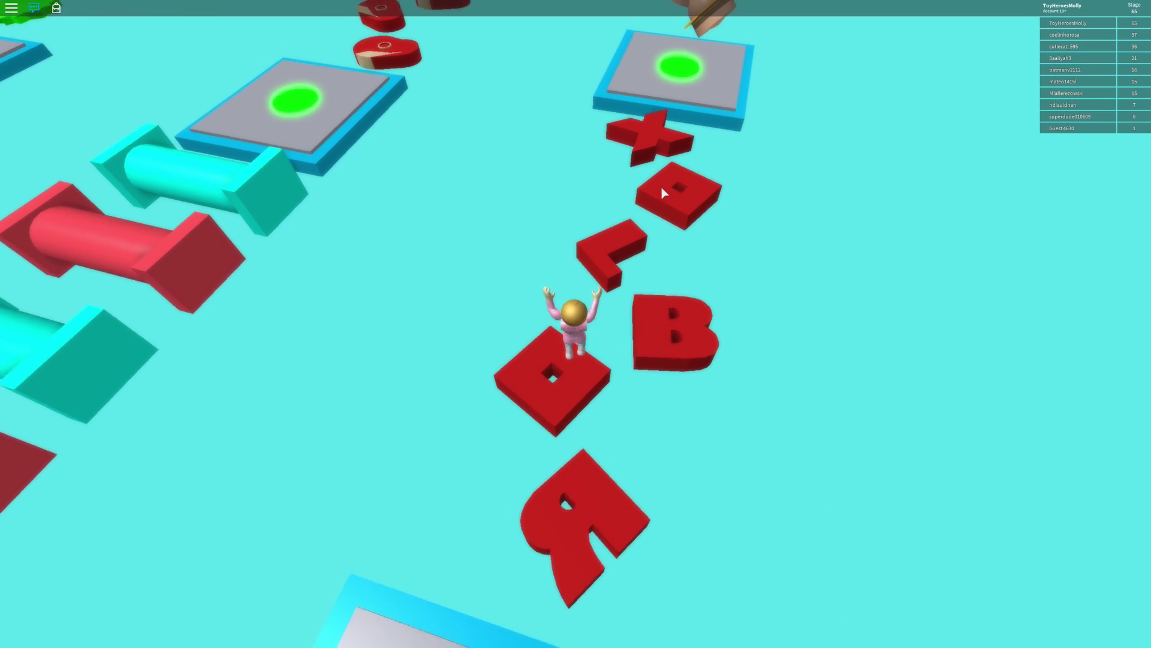
pyautogui.press('space')
pyautogui.press('space')
pyautogui.press('w')
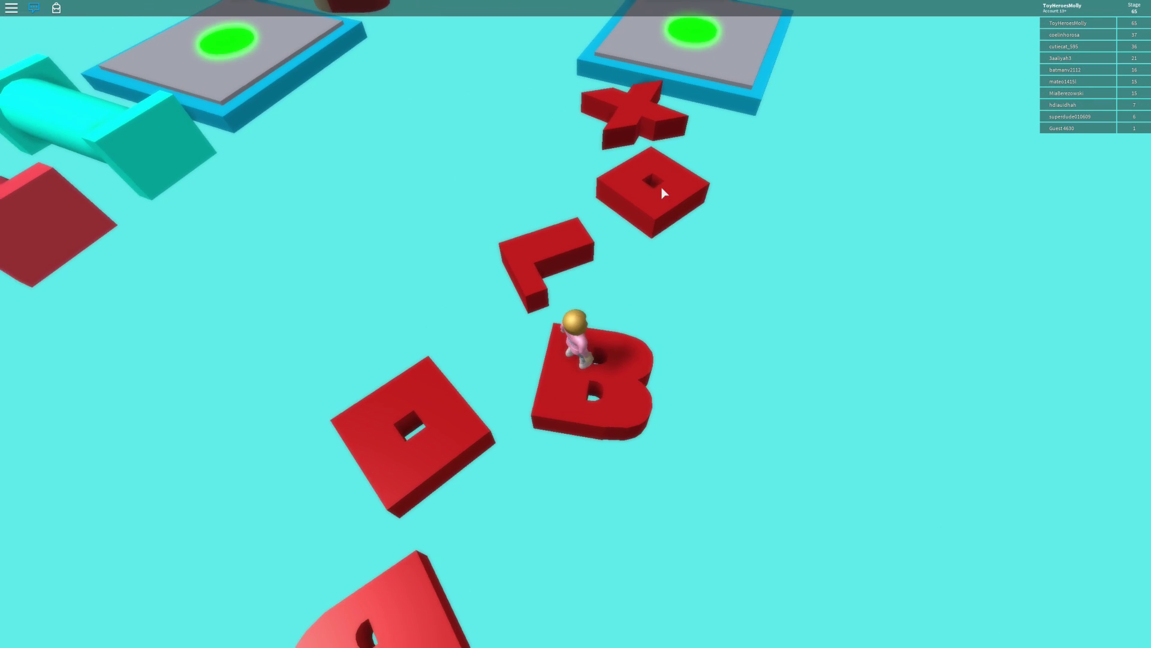
pyautogui.press('space')
pyautogui.press('space')
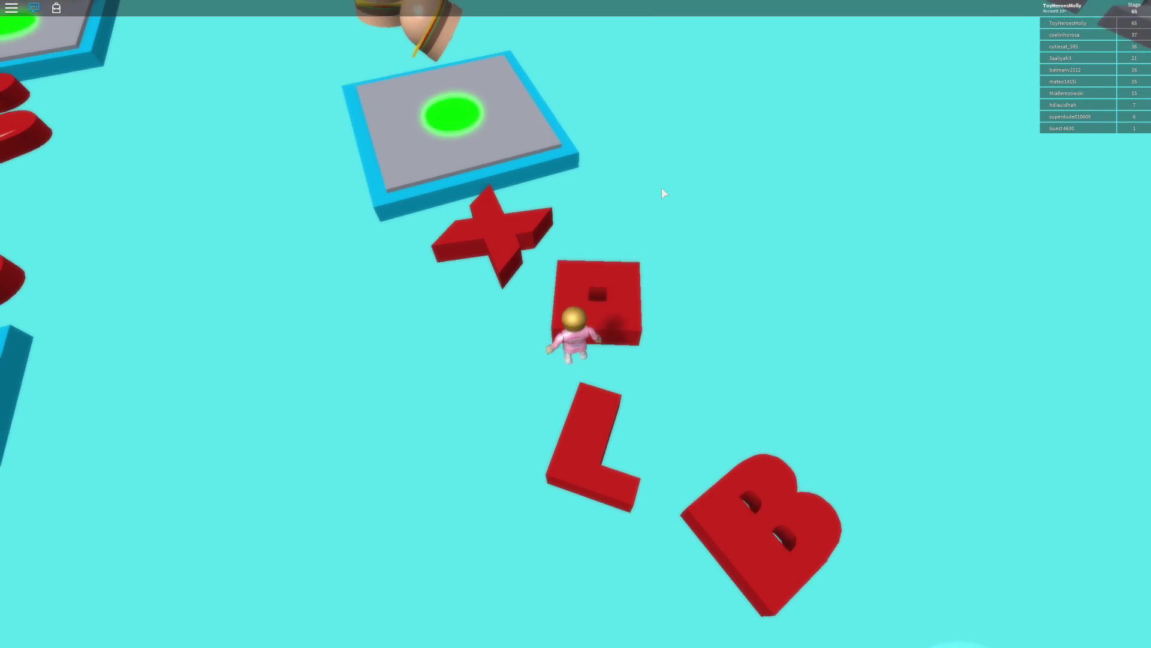
pyautogui.press('w')
pyautogui.press('space')
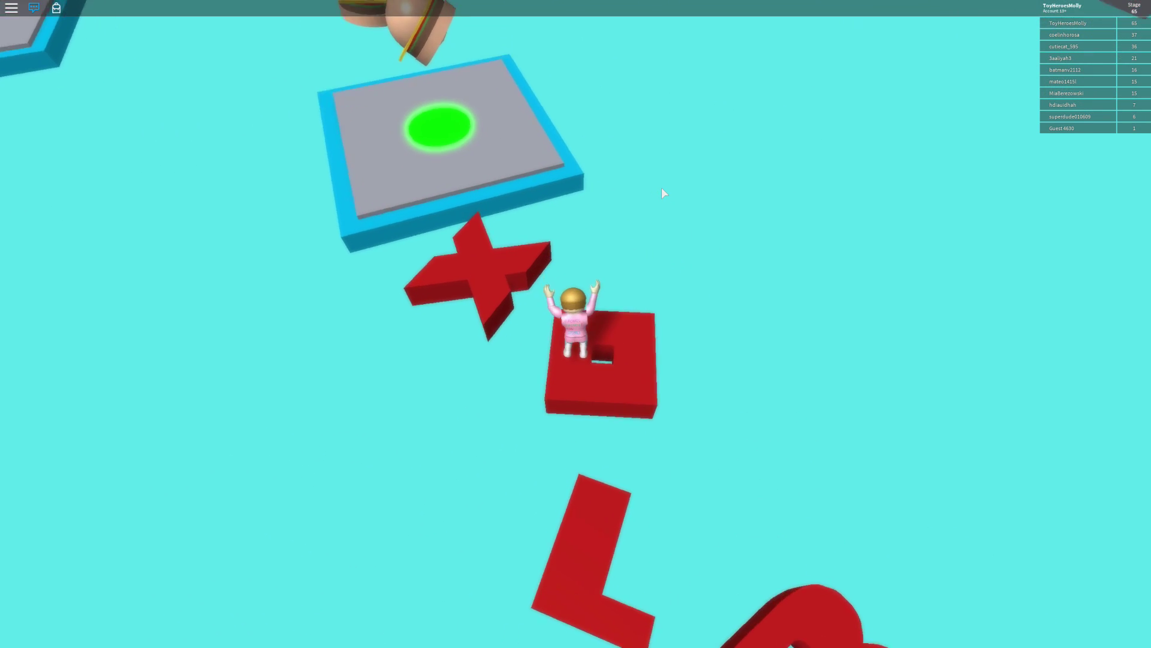
pyautogui.press('space')
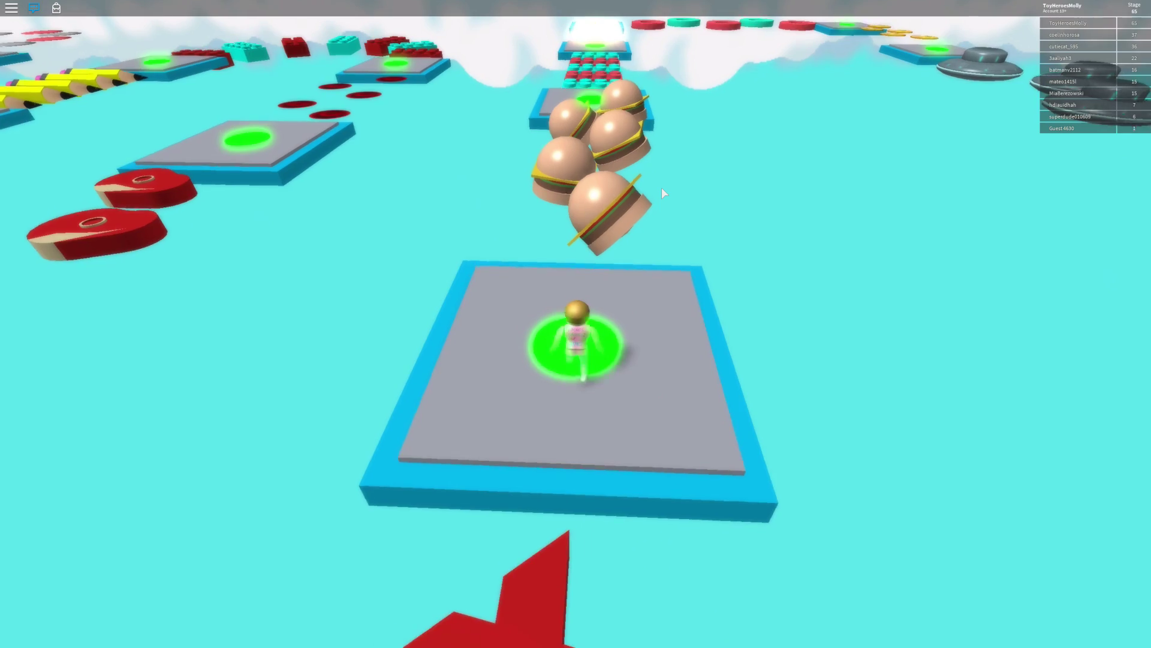
# Hop the hamburger stones onto the green checkpoint circles of stages 66 and 67
pyautogui.press('w')
pyautogui.press('space')
pyautogui.press('space')
pyautogui.press('w')
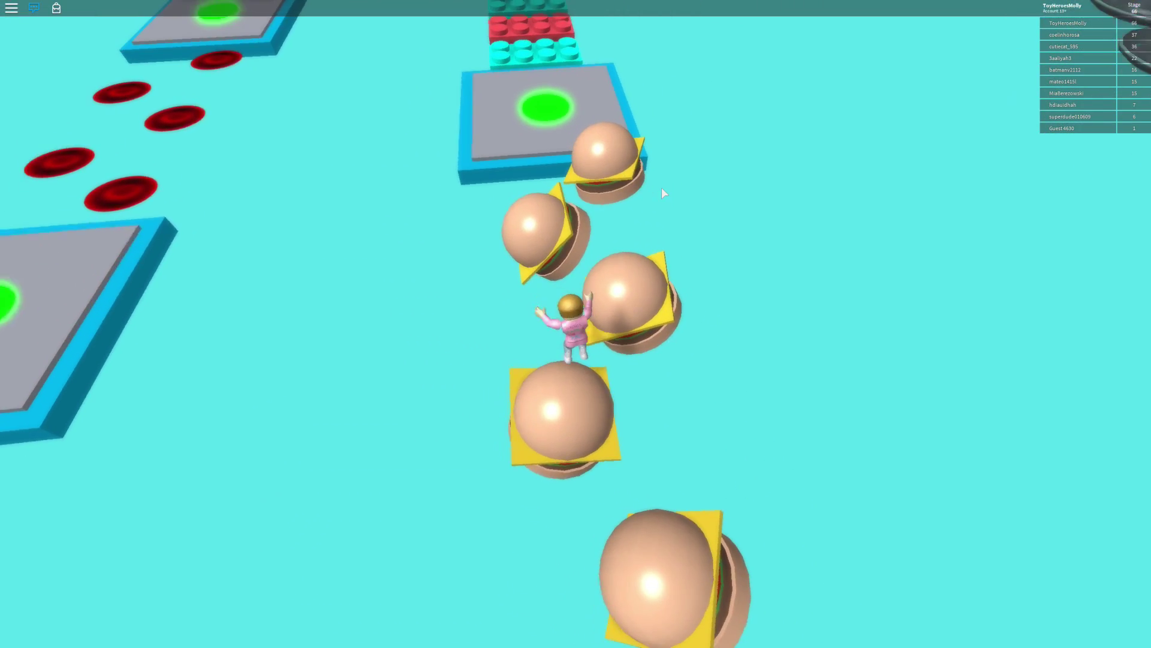
pyautogui.press('space')
pyautogui.press('space')
pyautogui.press('w')
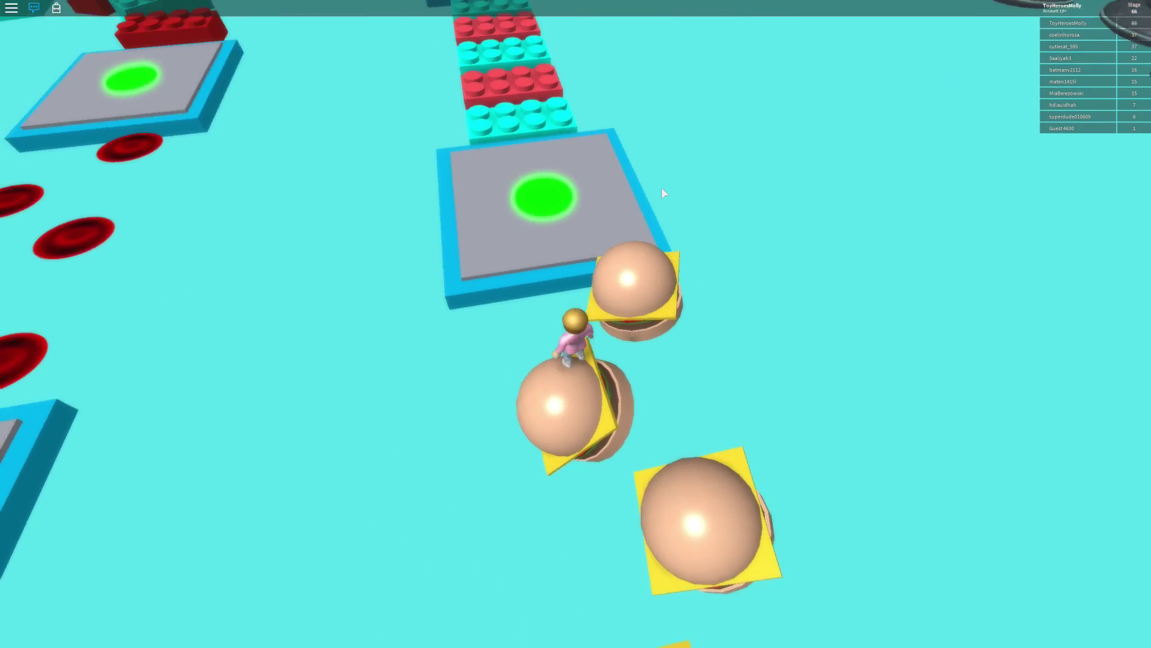
pyautogui.press('space')
pyautogui.press('w')
# Jump across the Lego bricks toward the next checkpoint
pyautogui.press('w')
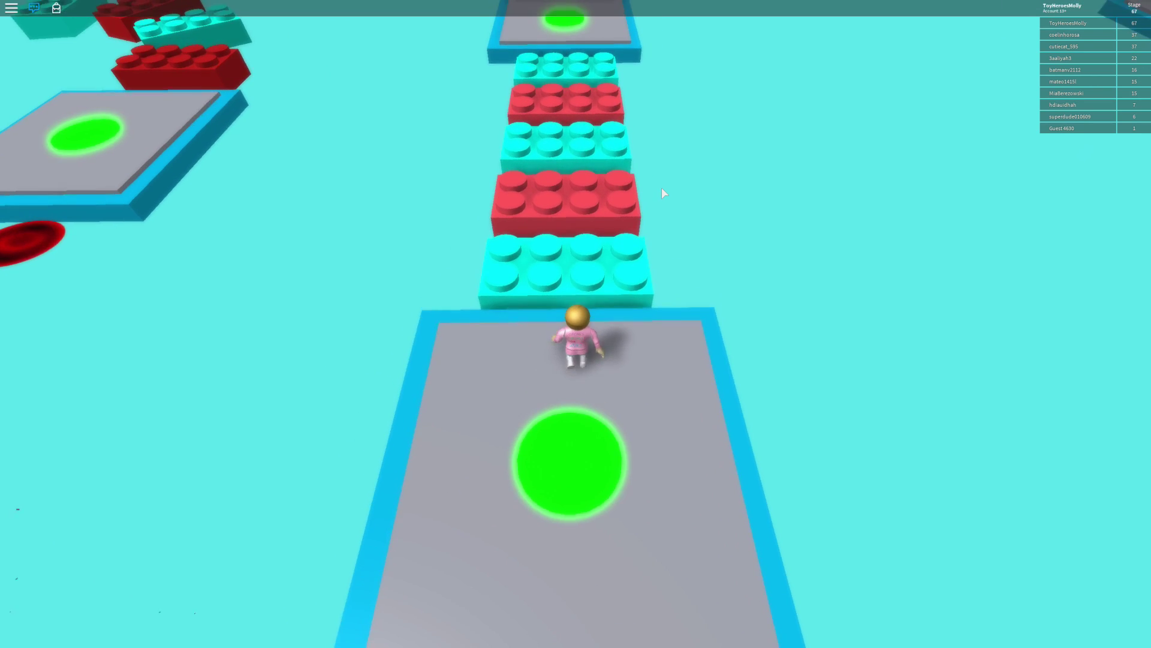
pyautogui.press('space')
pyautogui.press('space')
pyautogui.press('w')
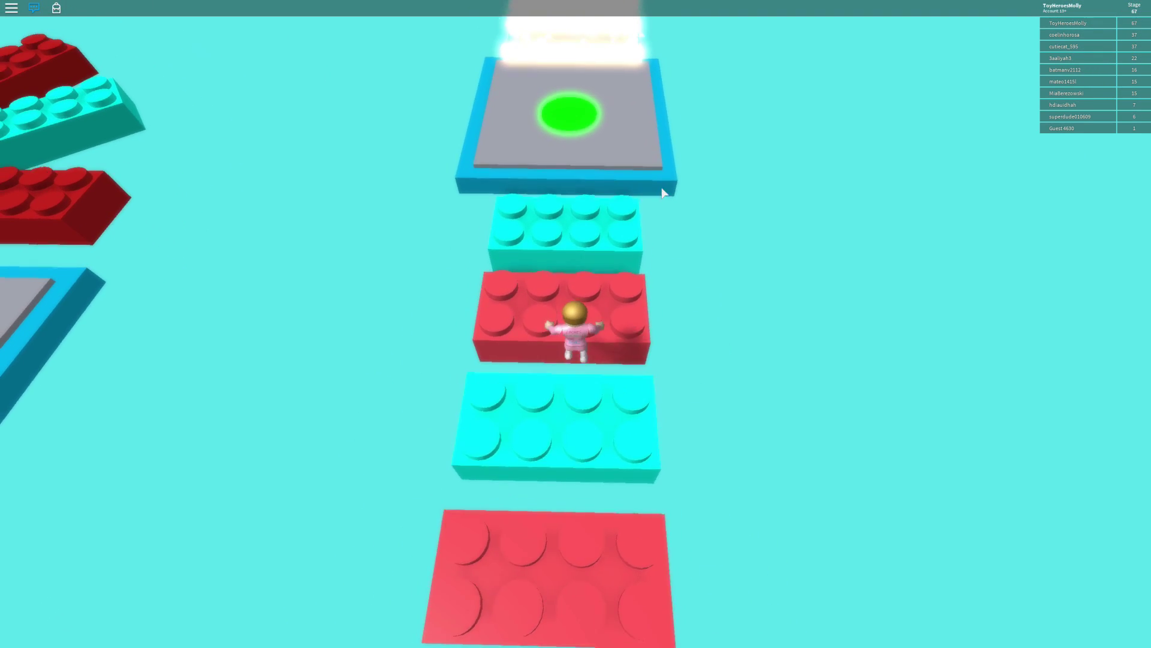
pyautogui.press('space')
pyautogui.press('space')
pyautogui.press('w')
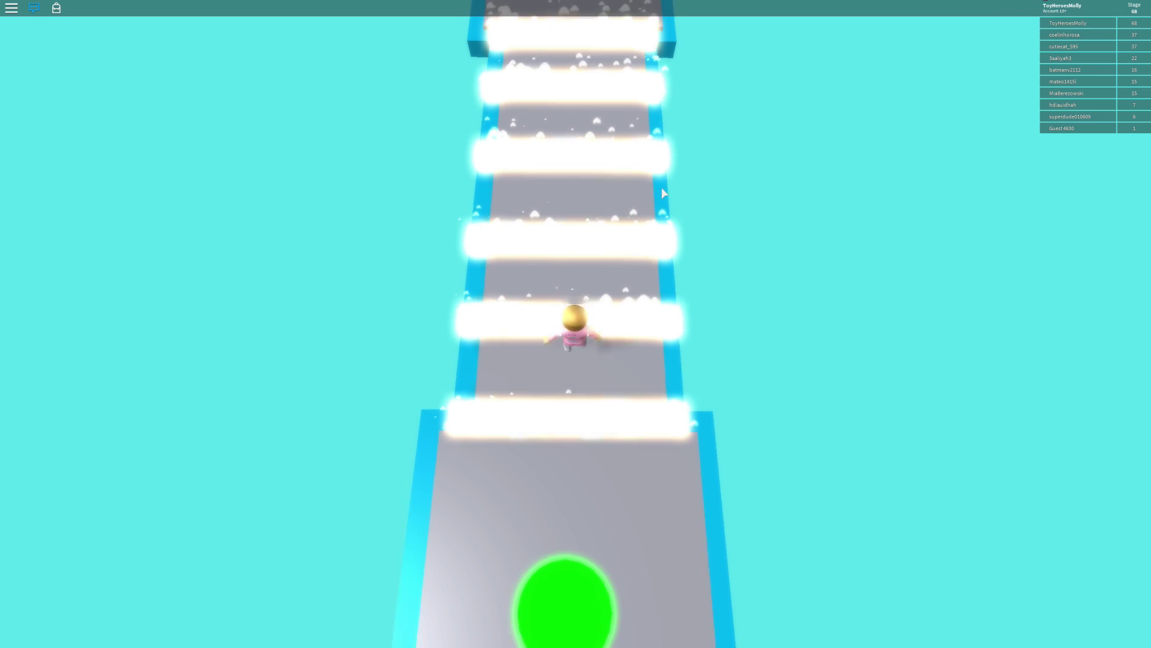
# Climb the glowing stairs up to stage 68's green checkpoint
pyautogui.press('w')
pyautogui.press('w')
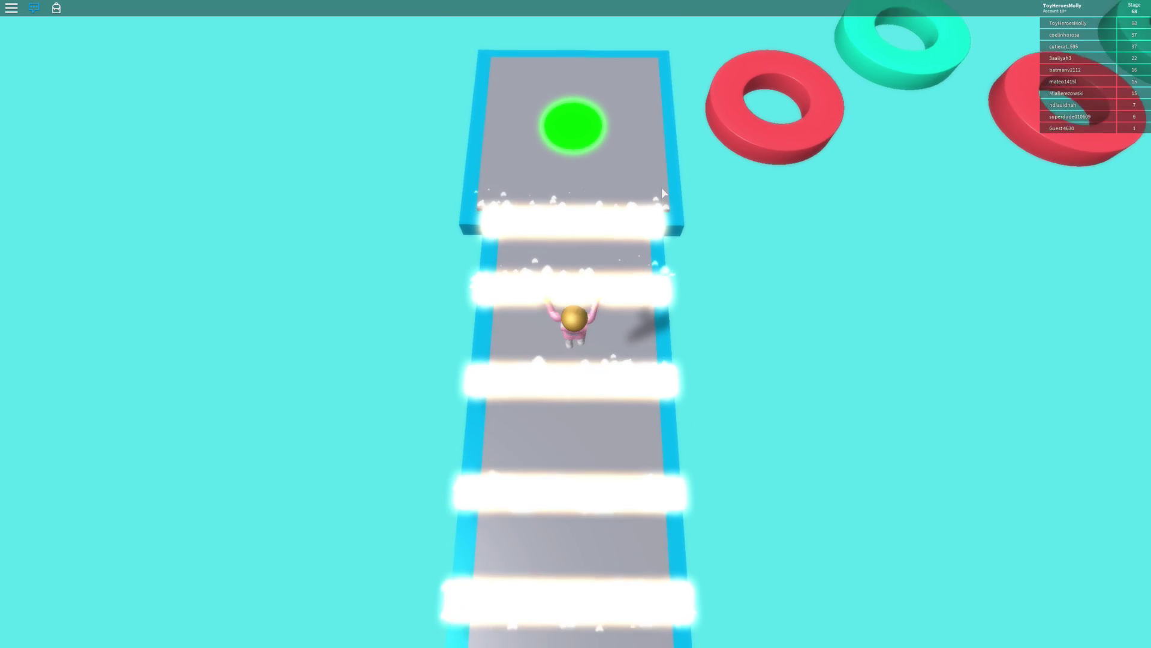
pyautogui.press('w')
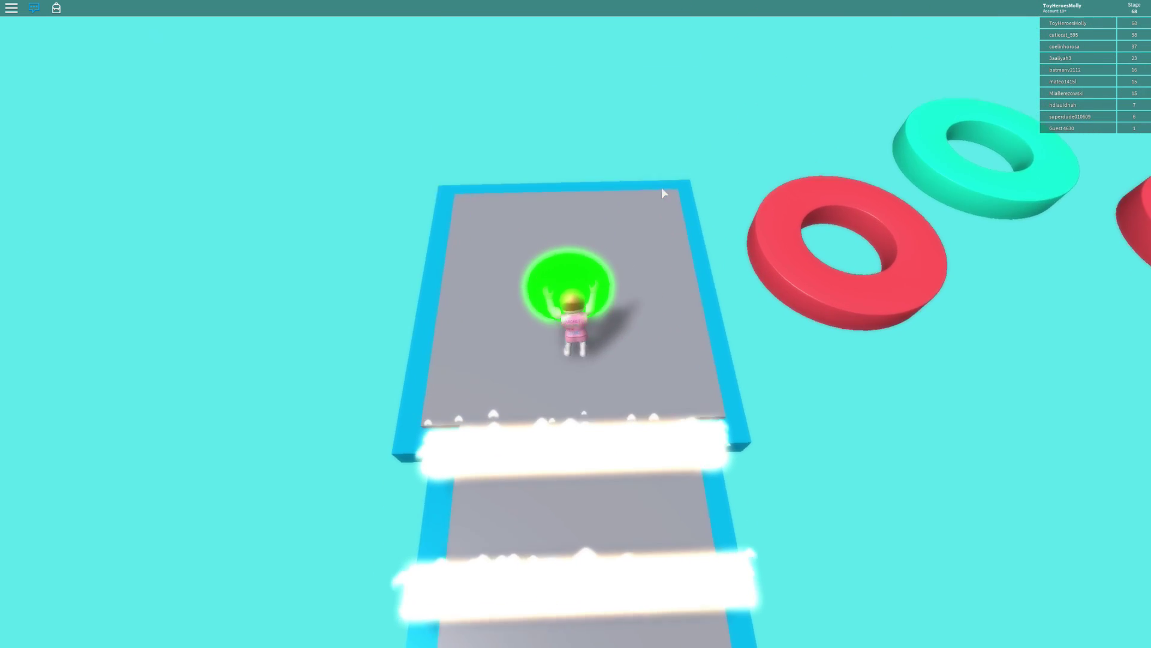
# Hop across the cyan and red rings onto stage 69's checkpoint pad
pyautogui.press('w')
pyautogui.press('space')
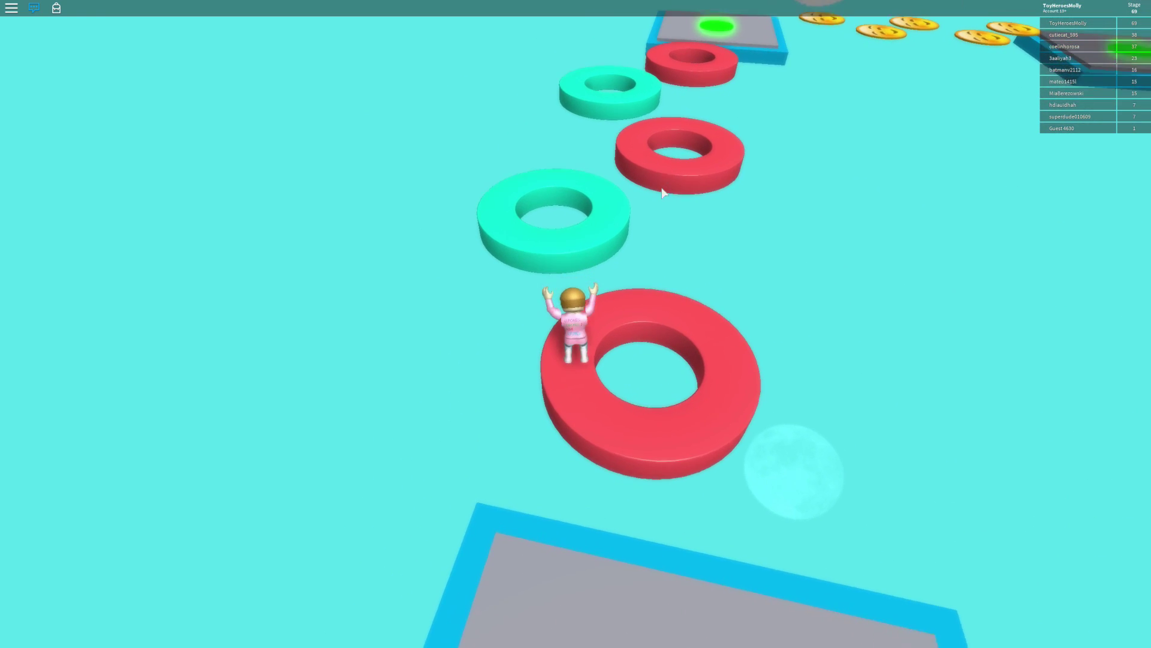
pyautogui.press('w')
pyautogui.press('space')
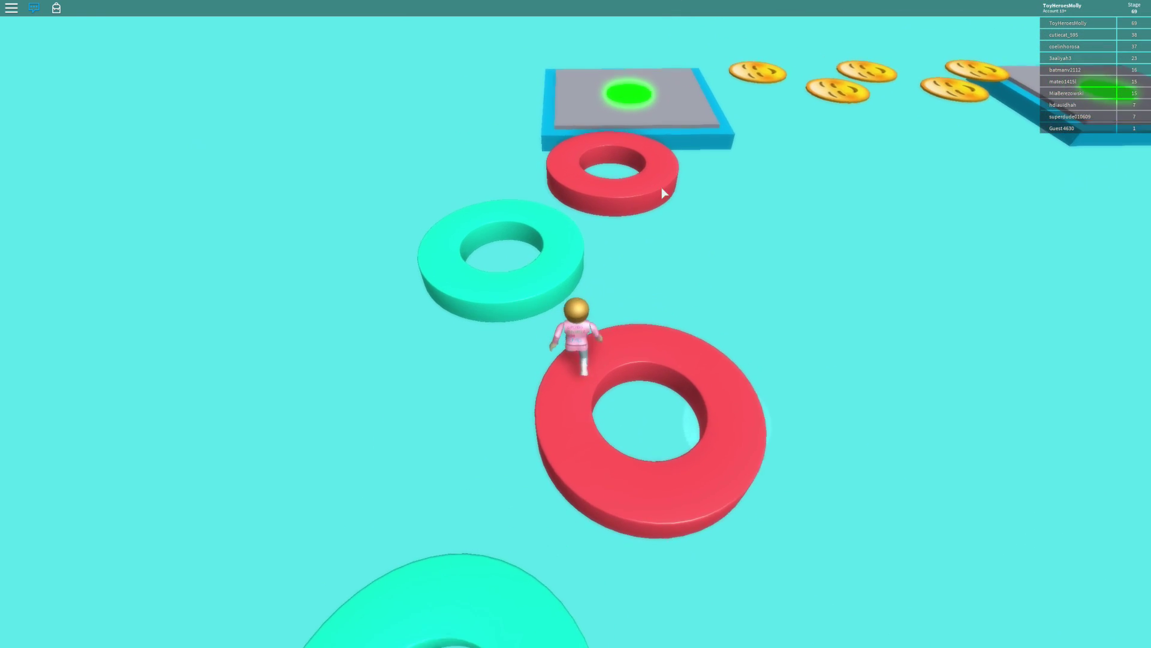
pyautogui.press('w')
pyautogui.press('space')
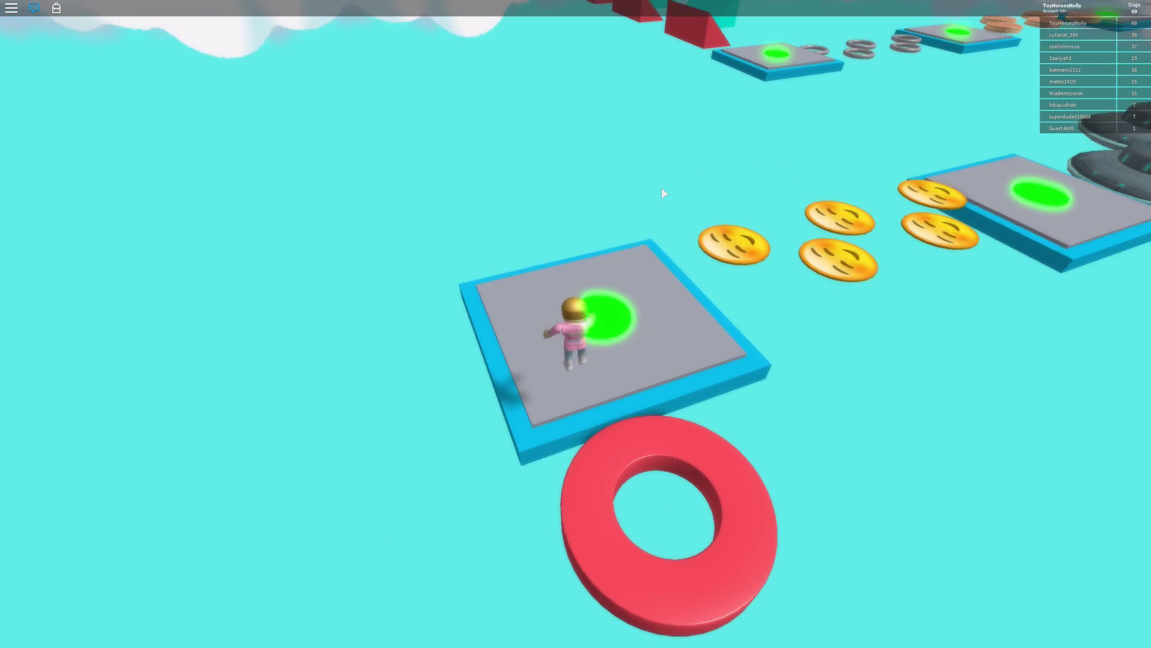
# Hop across the emoji-face stones onto the UFO-stage checkpoint circle
pyautogui.press('w')
pyautogui.press('space')
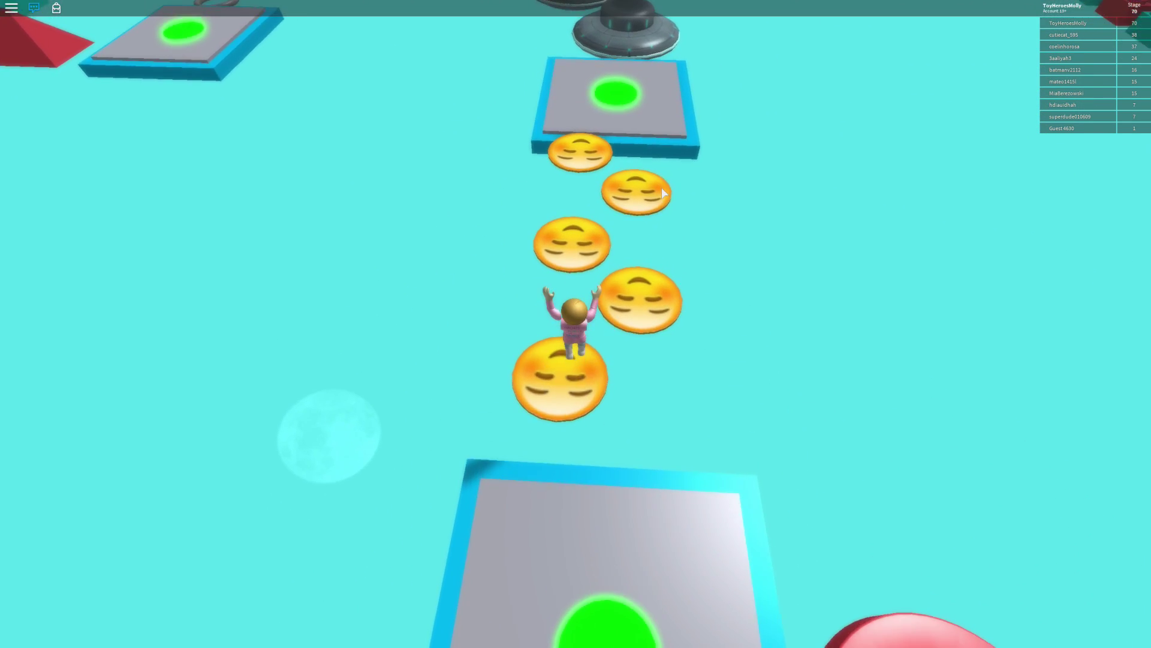
pyautogui.press('w')
pyautogui.press('space')
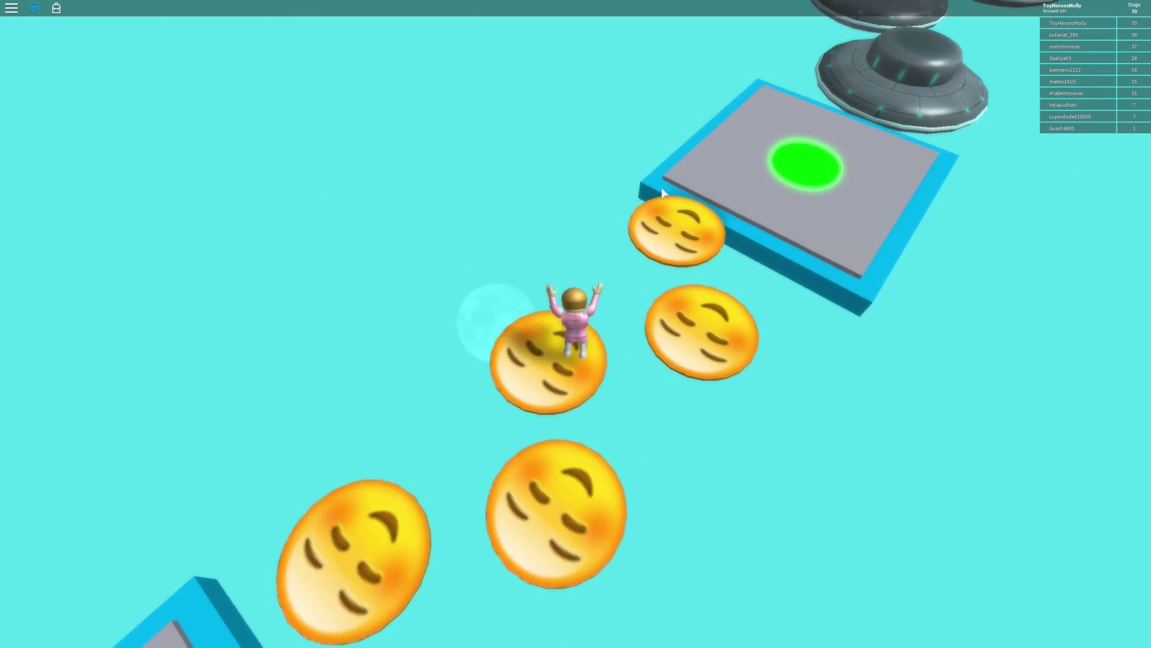
pyautogui.press('w')
pyautogui.press('space')
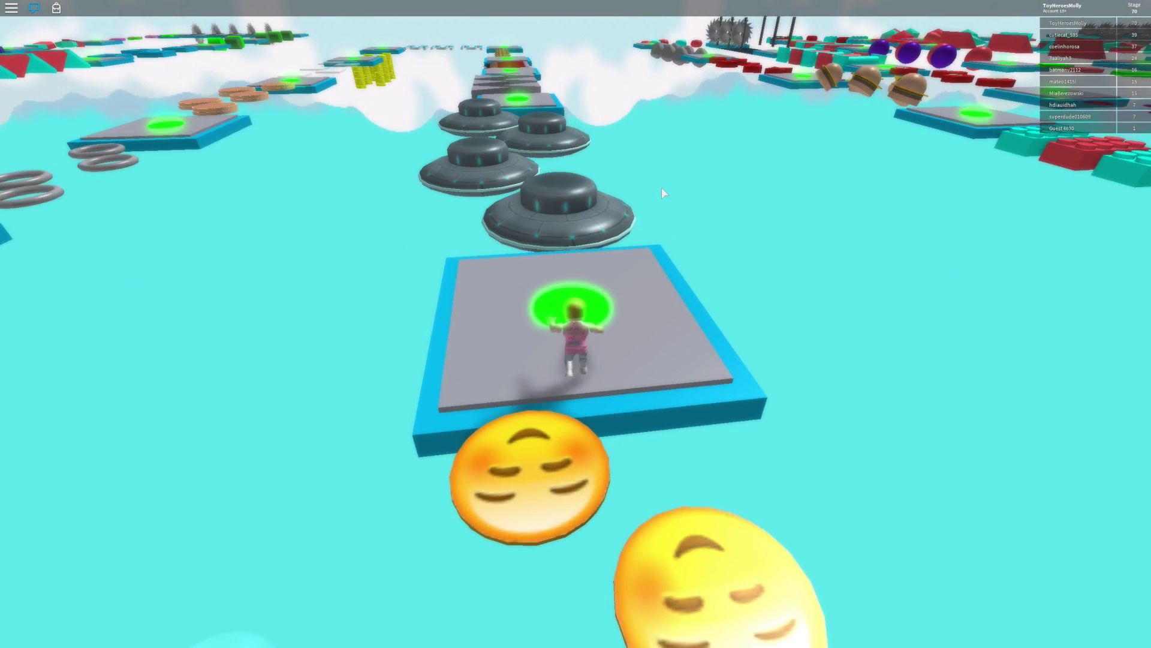
pyautogui.press('w')
# Jump at the first UFOs from the checkpoint and fall
pyautogui.press('space')
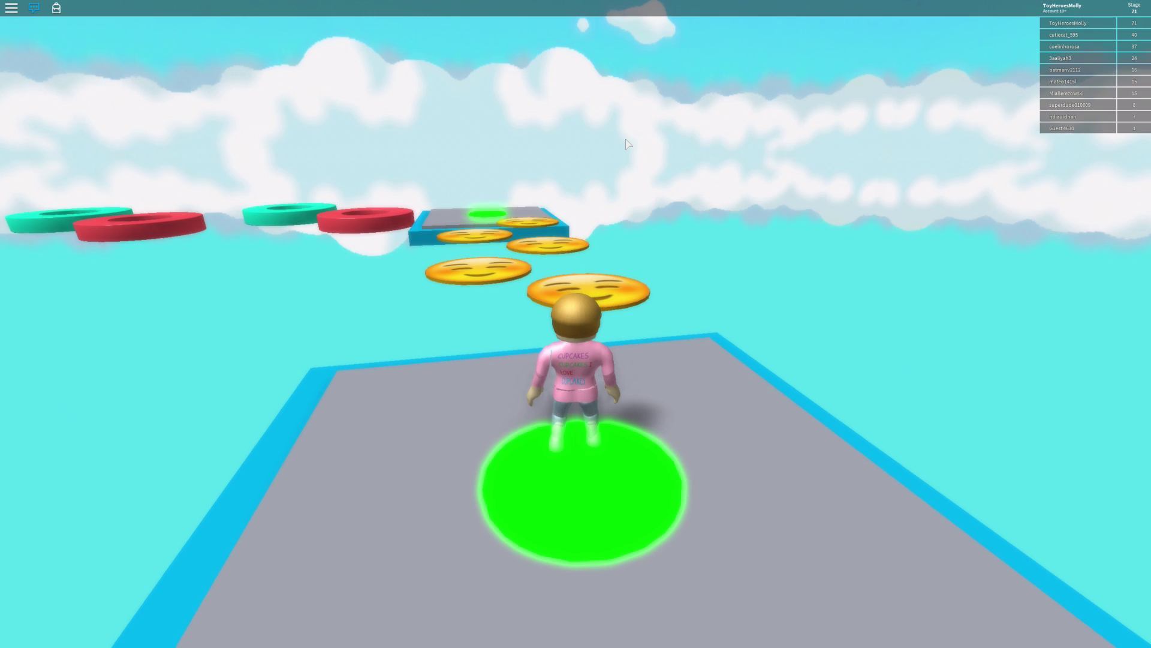
pyautogui.press('w')
pyautogui.press('space')
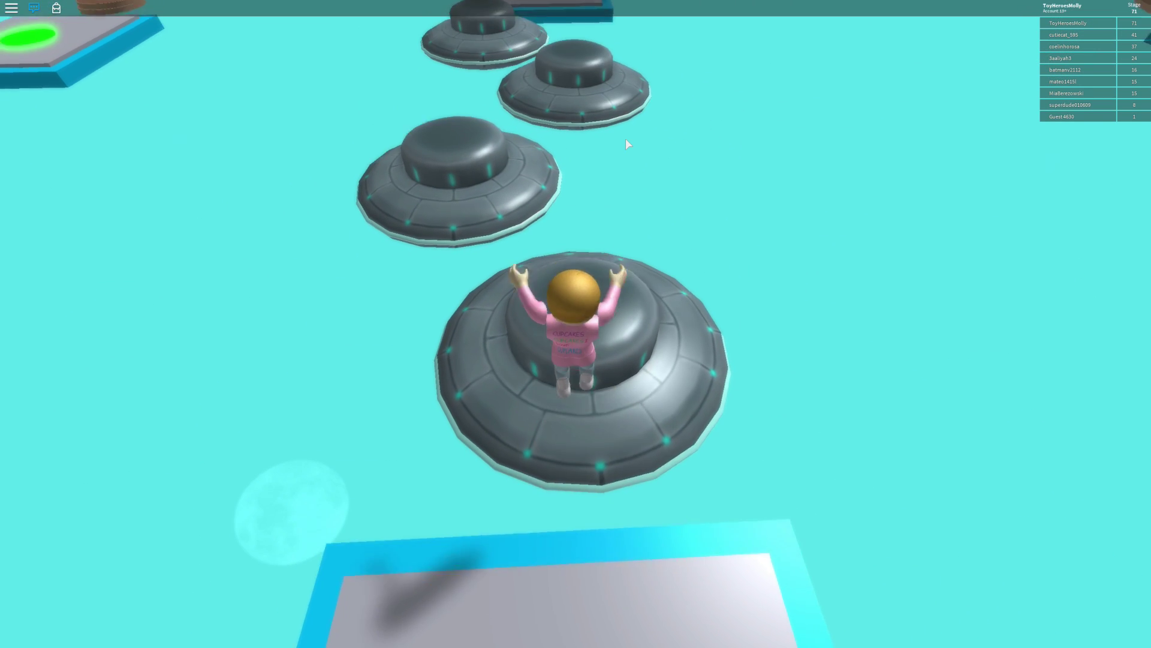
pyautogui.press('w')
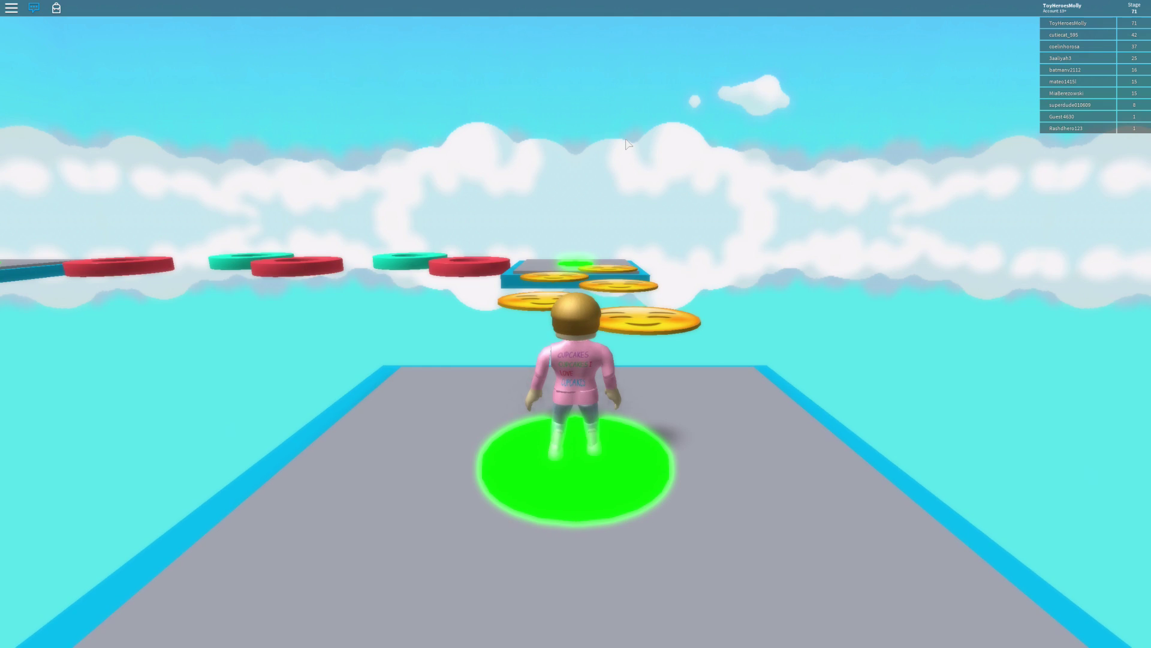
# Turn the camera toward the UFOs and retry the jump twice, falling each time
pyautogui.moveTo(627, 144); pyautogui.dragTo(627, 144)
pyautogui.press('w')
pyautogui.press('space')
pyautogui.moveTo(617, 142); pyautogui.dragTo(616, 142)
pyautogui.press('w')
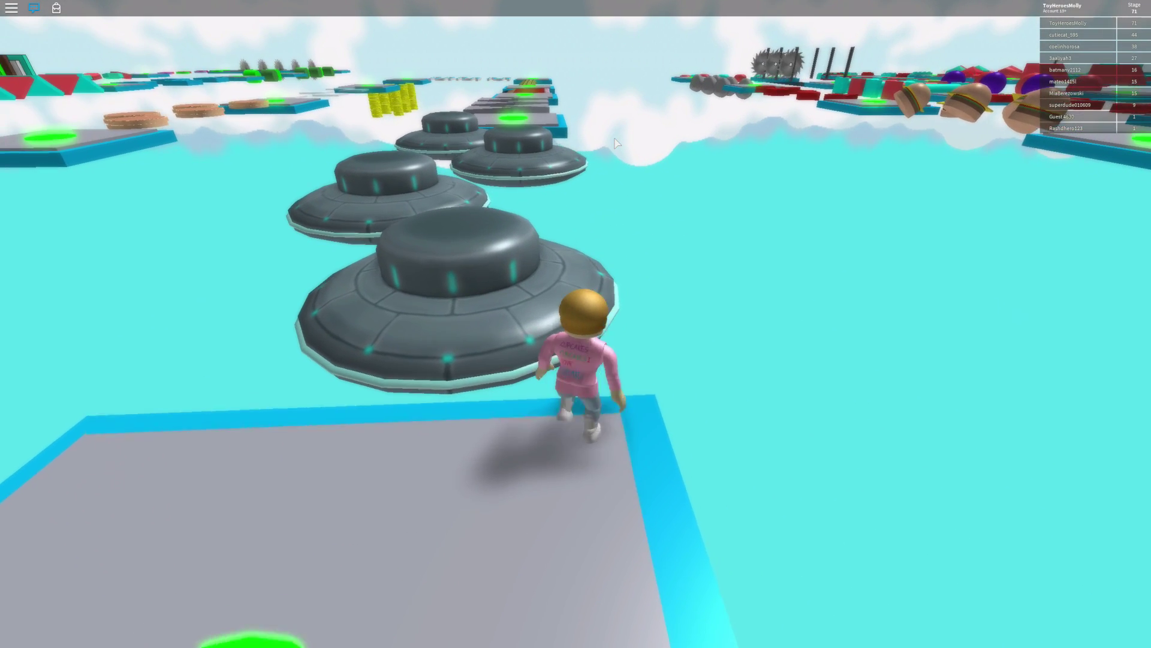
pyautogui.press('space')
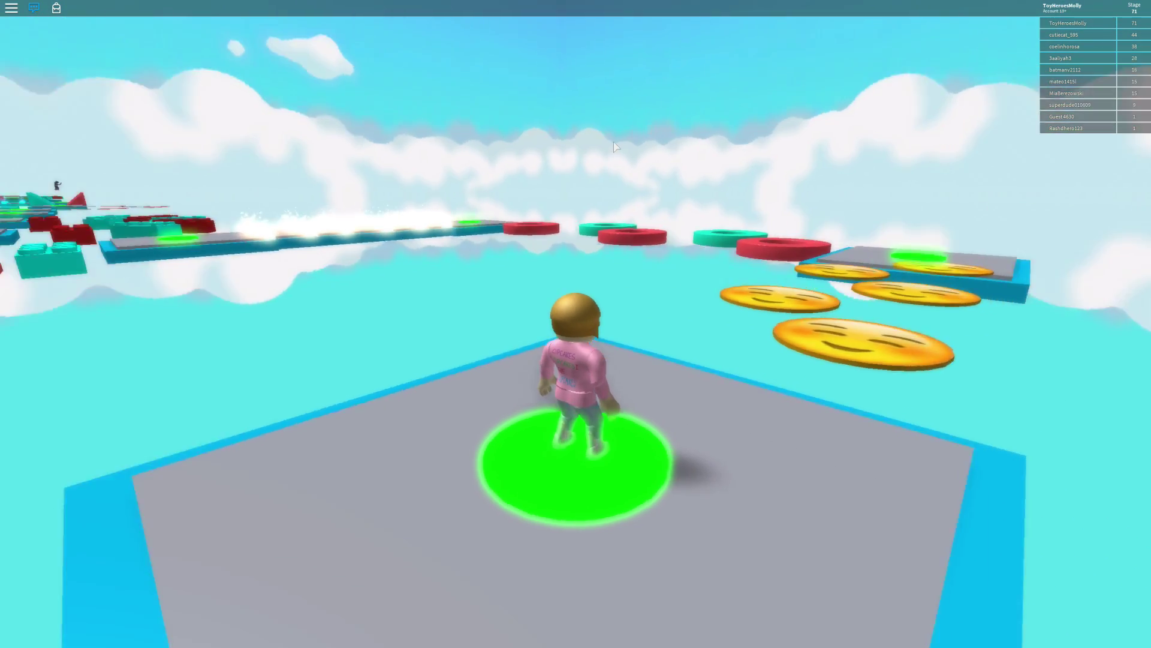
# Make two more jumps at the first UFO, re-aiming the camera between attempts
pyautogui.moveTo(617, 145); pyautogui.dragTo(617, 146)
pyautogui.press('w')
pyautogui.press('w')
pyautogui.press('space')
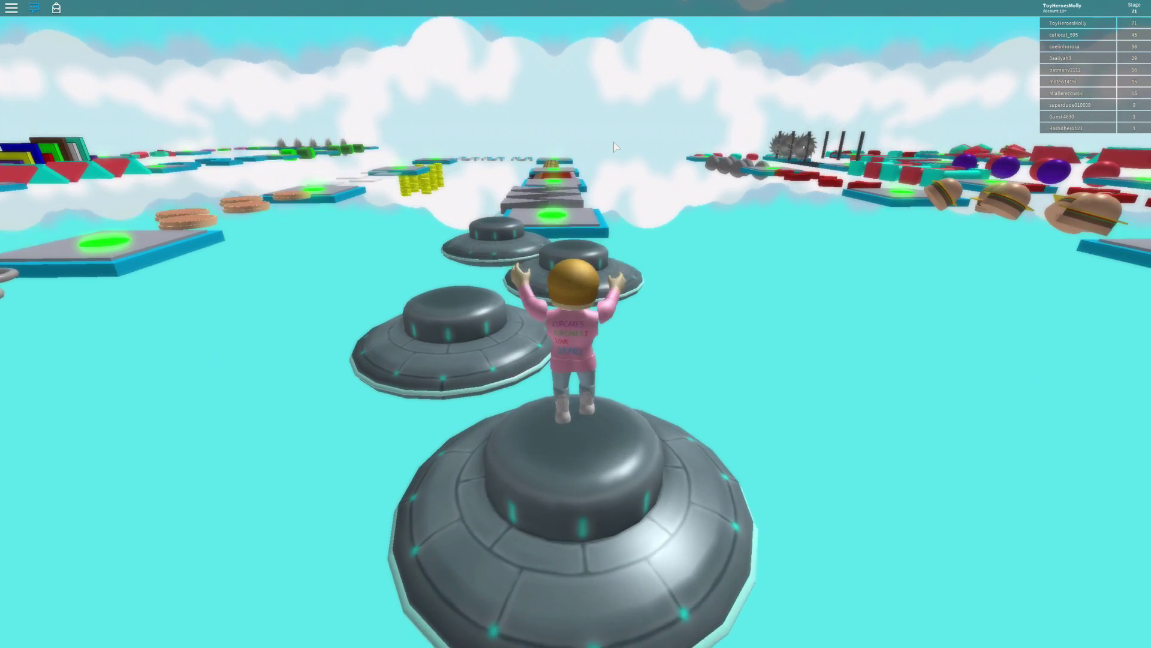
pyautogui.press('space')
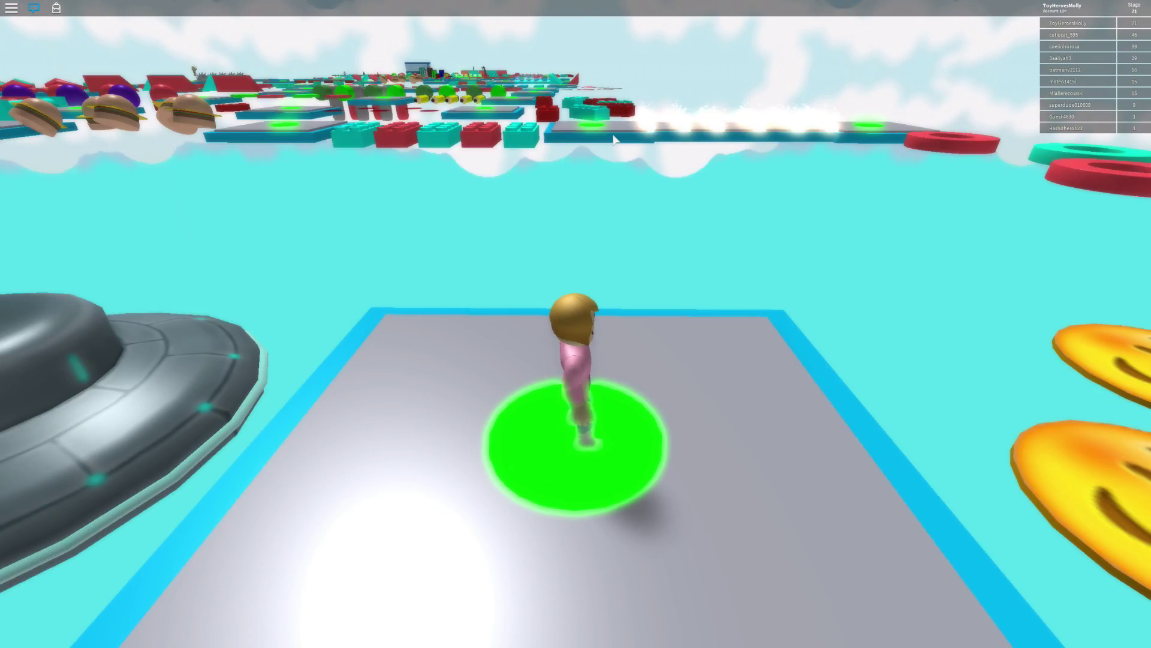
pyautogui.rightClick(614, 139)
pyautogui.press('w')
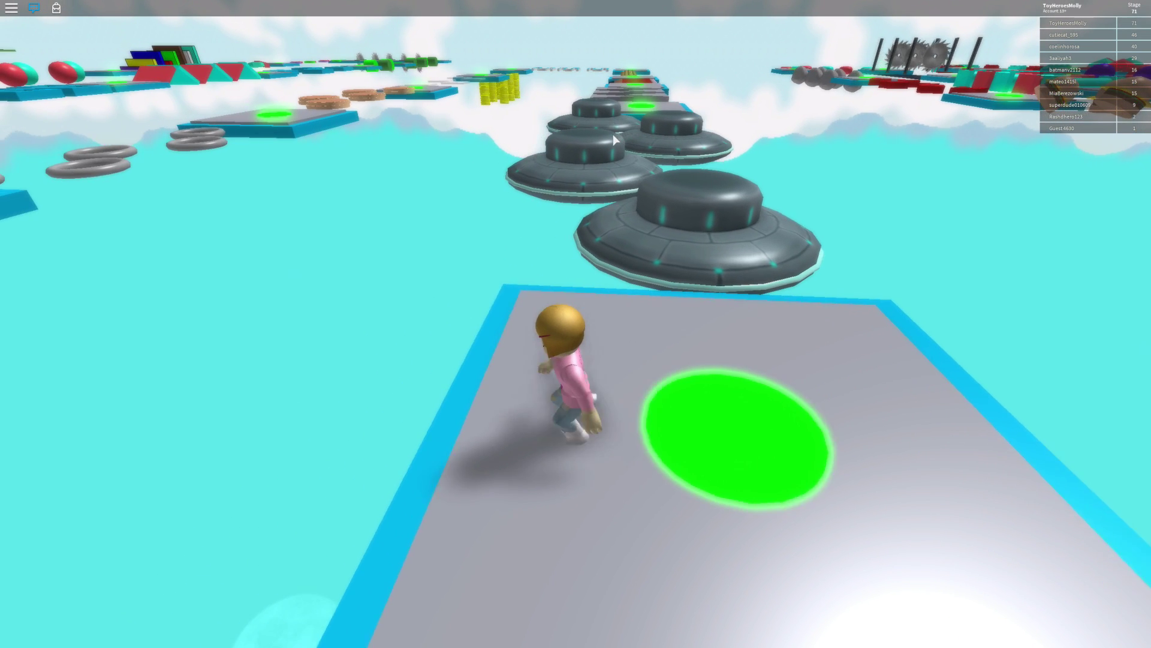
pyautogui.press('space')
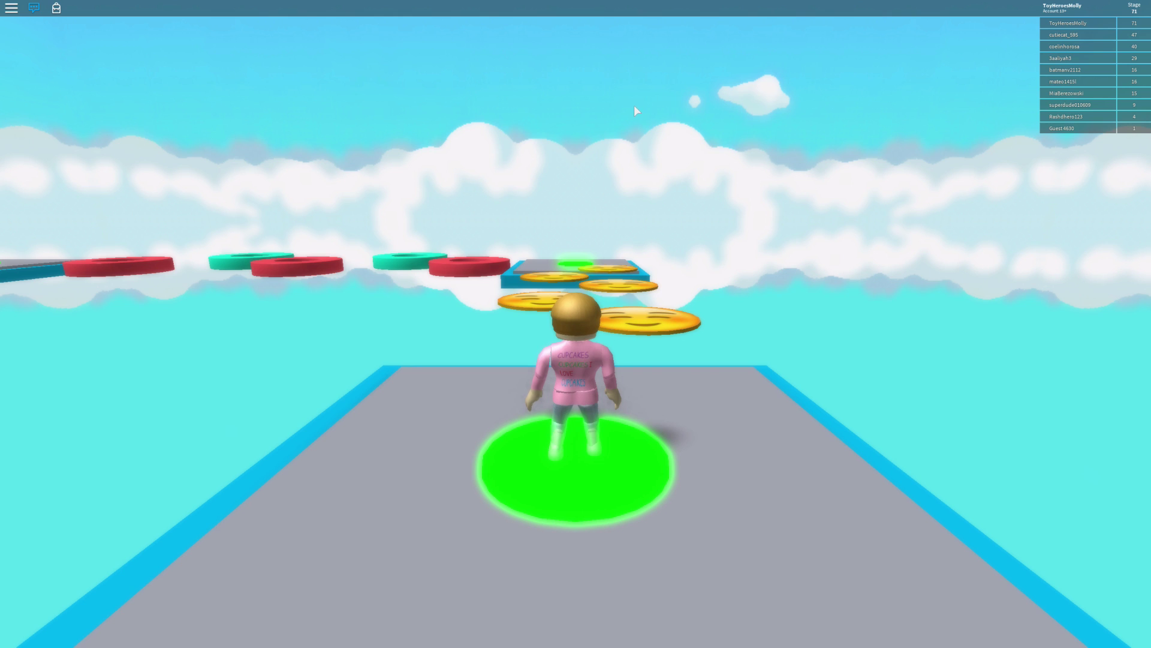
# Raise the camera, reposition on the pad, and leap twice more at the first UFO
pyautogui.rightClick(676, 153)
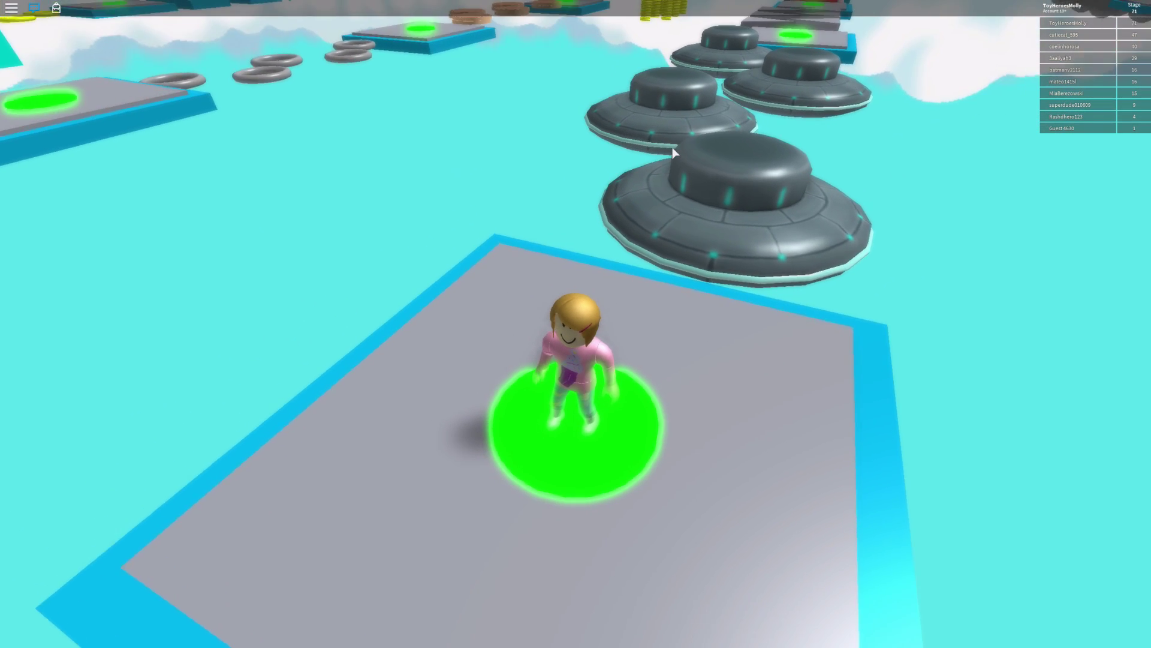
pyautogui.press('d')
pyautogui.press('s')
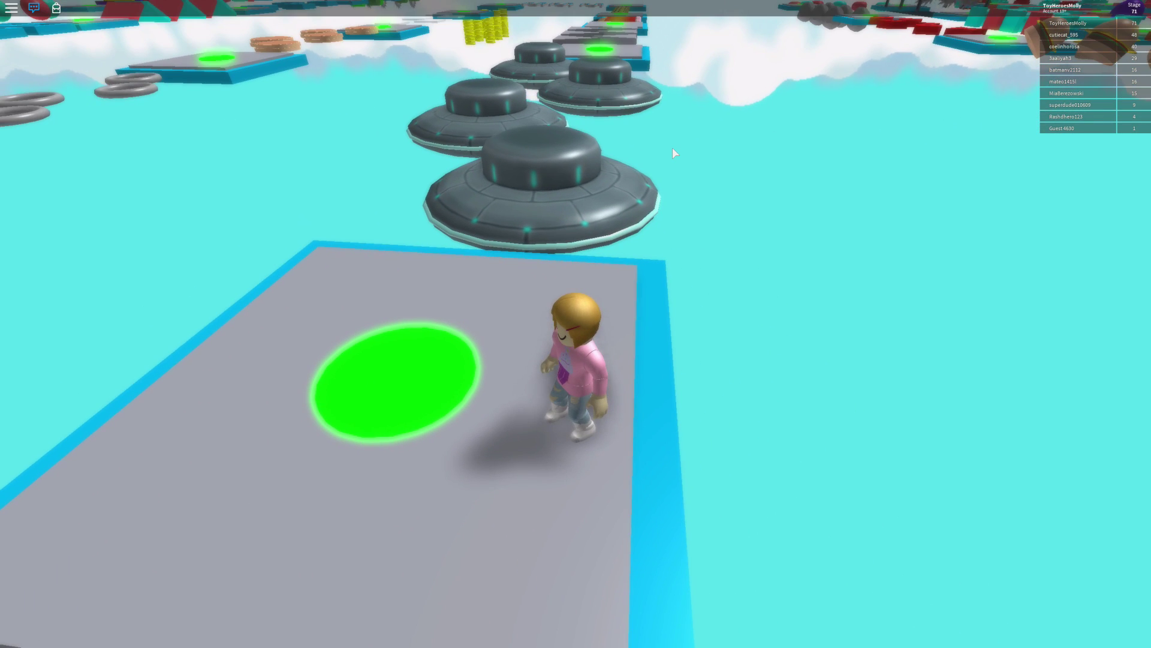
pyautogui.press('w')
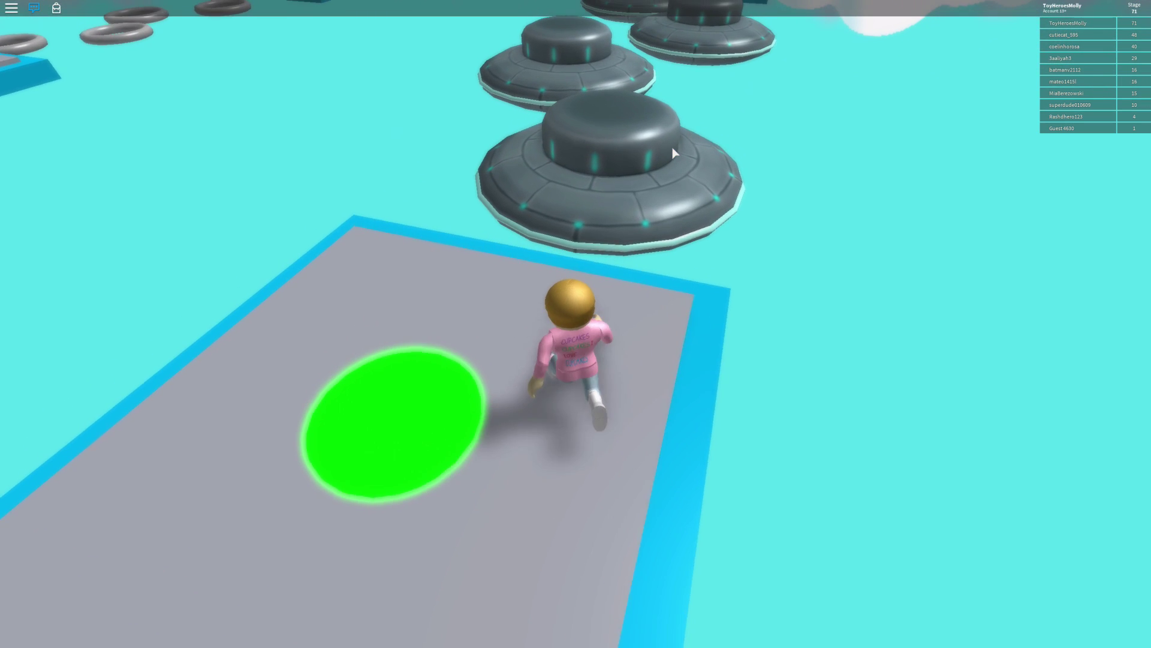
pyautogui.press('w')
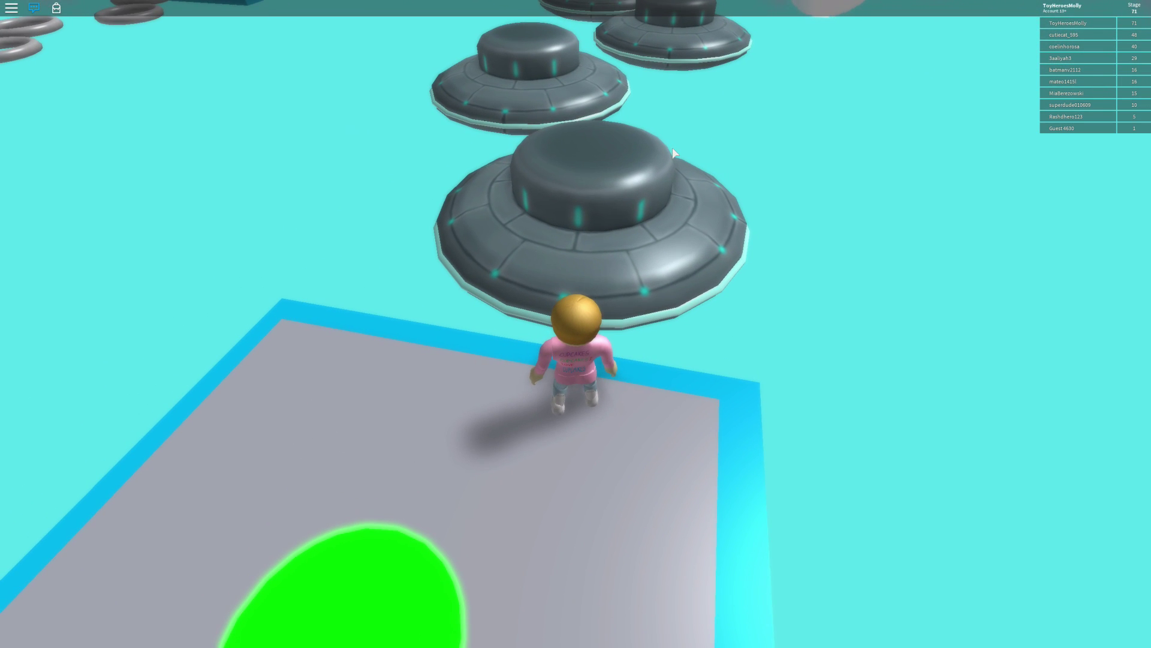
pyautogui.press('space')
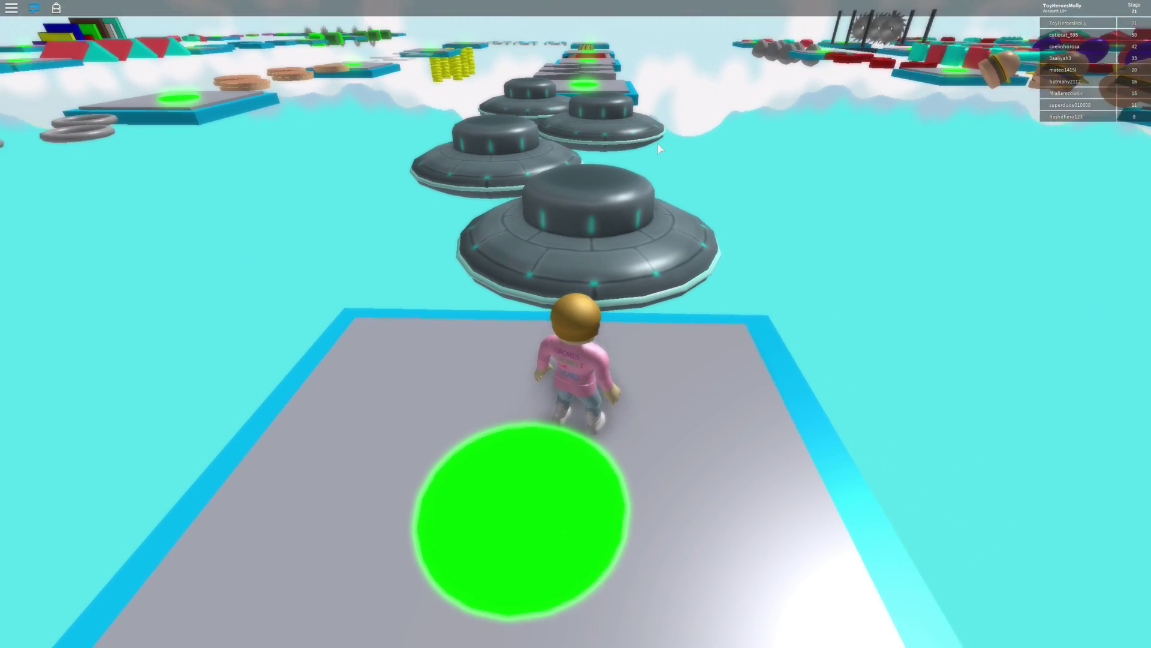
pyautogui.press('w')
pyautogui.press('space')
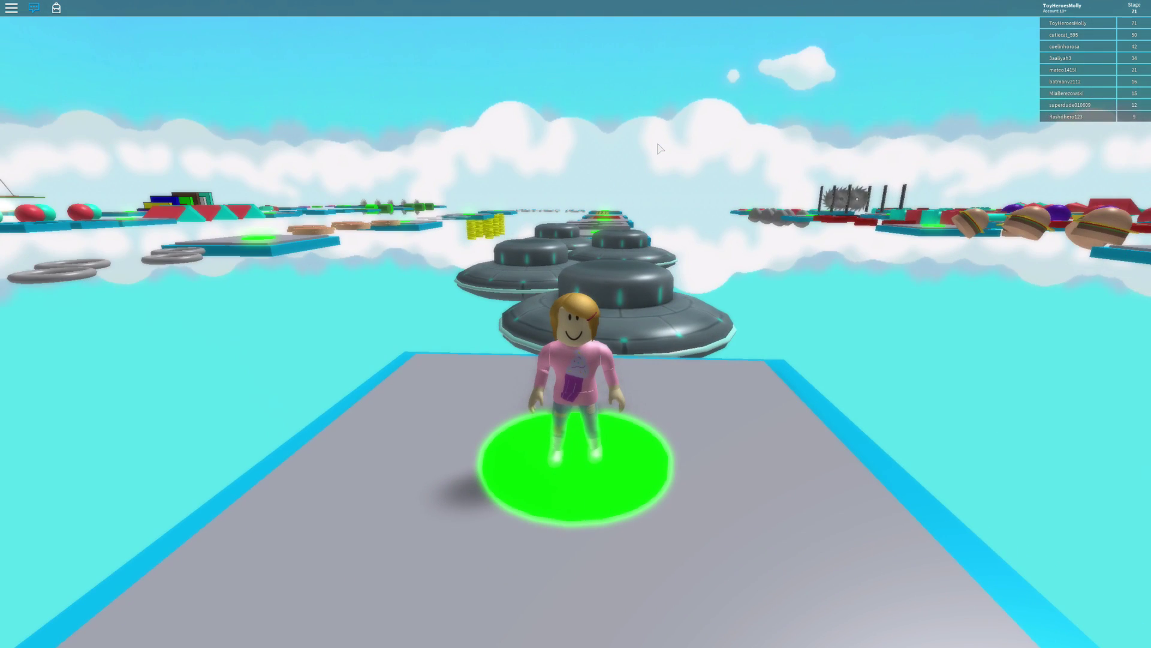
# Walk around the checkpoint pad to line up, then run and jump at the first UFO
pyautogui.press('d')
pyautogui.press('w')
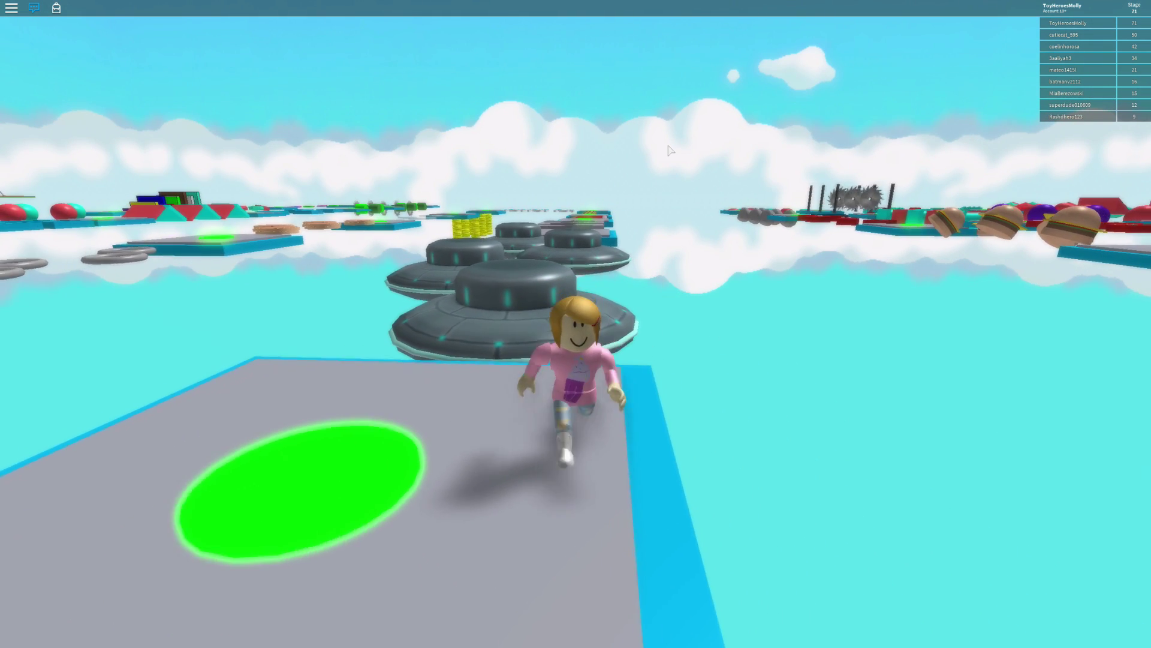
pyautogui.press('w')
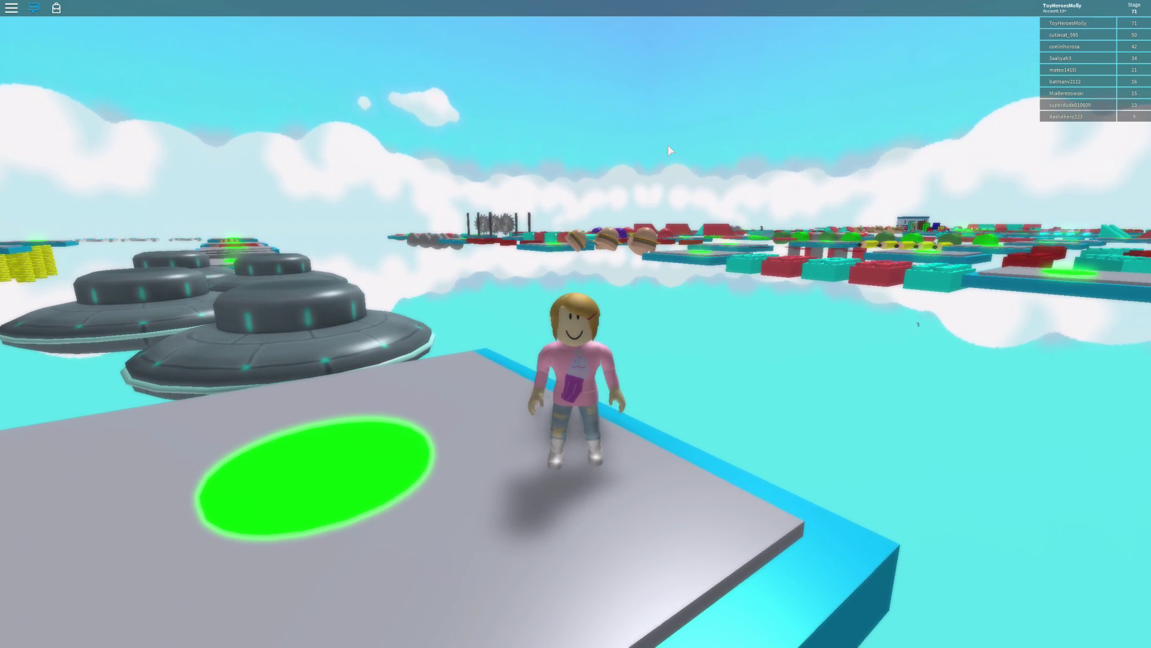
pyautogui.press('s')
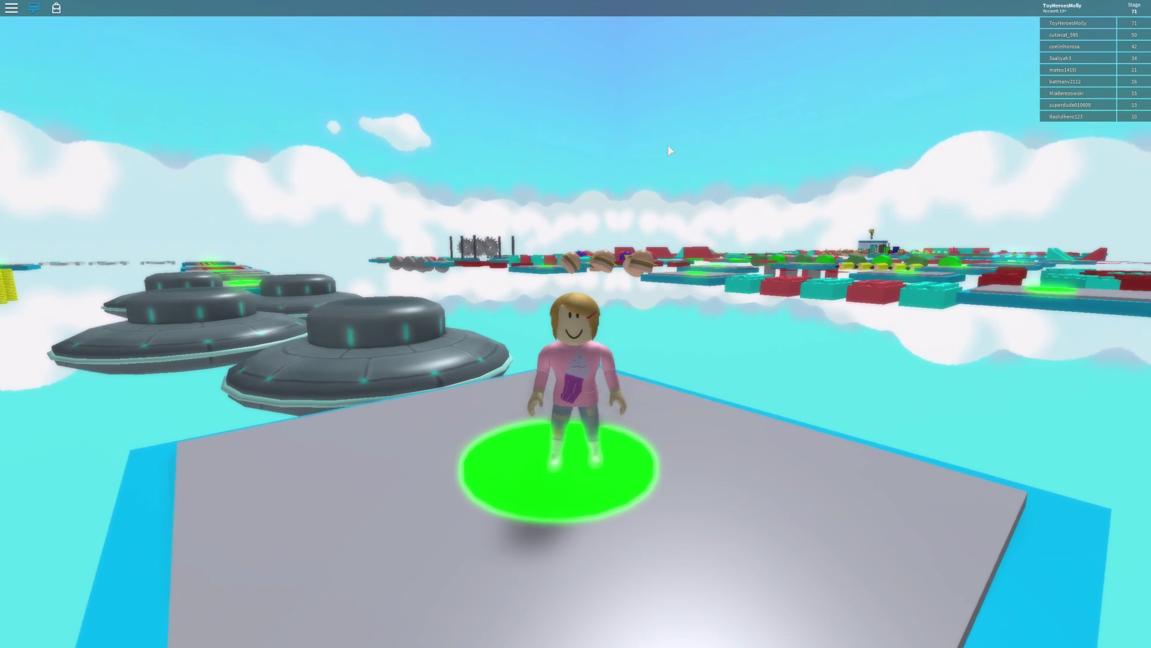
pyautogui.press('Right')
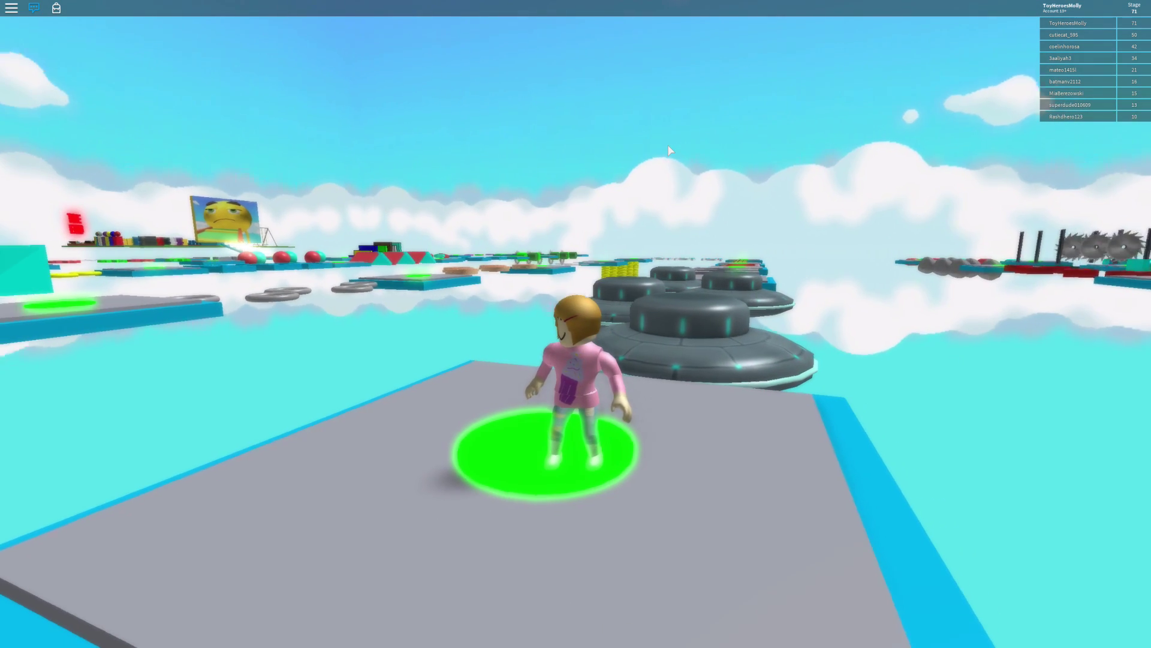
pyautogui.press('w')
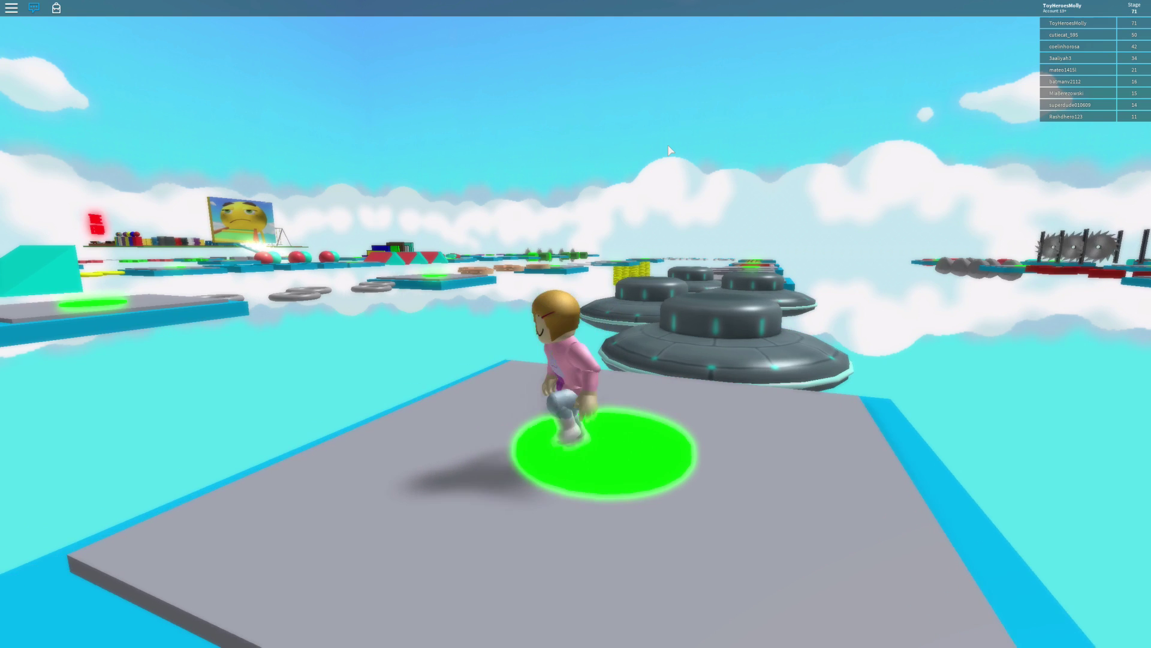
pyautogui.press('s')
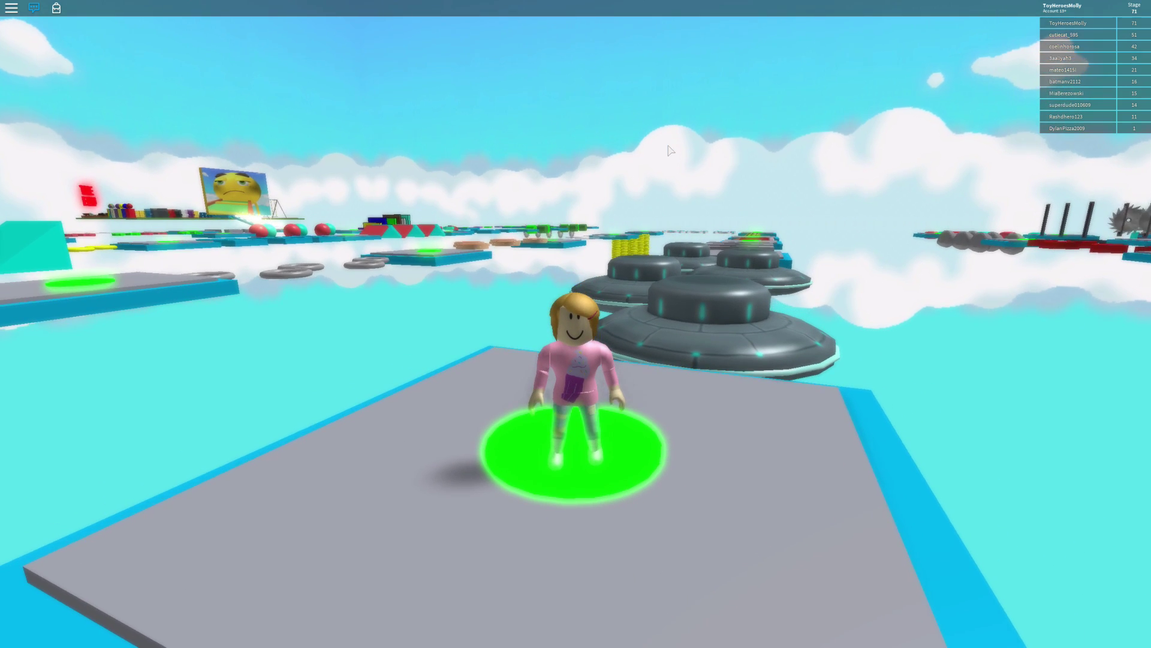
pyautogui.press('d')
pyautogui.press('w')
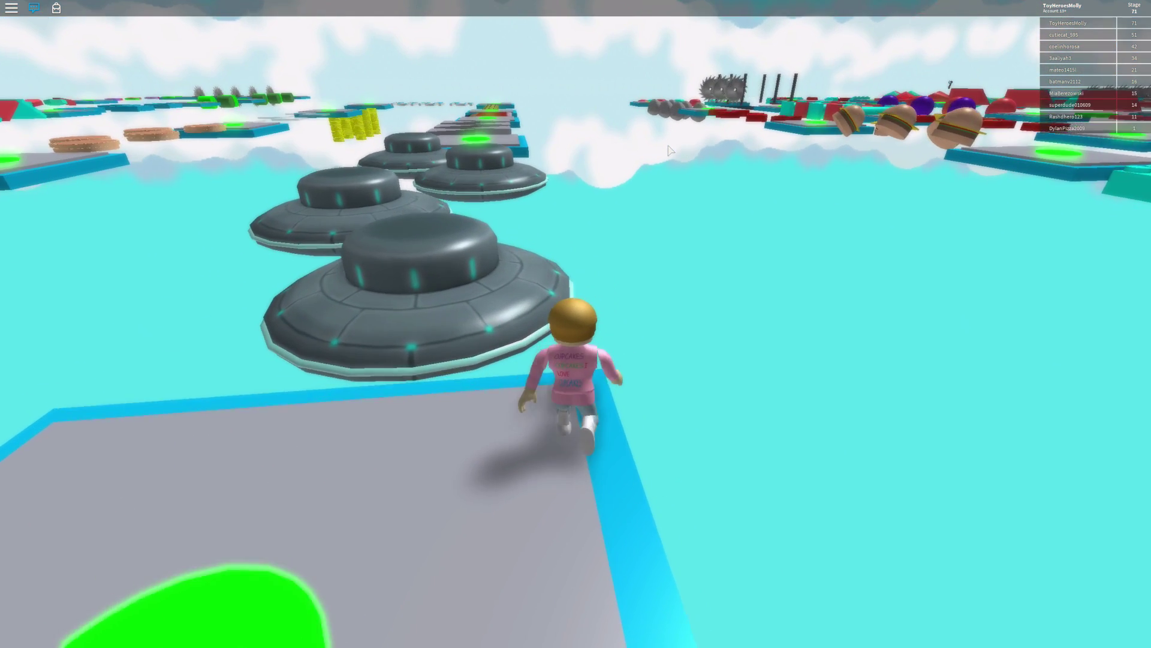
pyautogui.press('space')
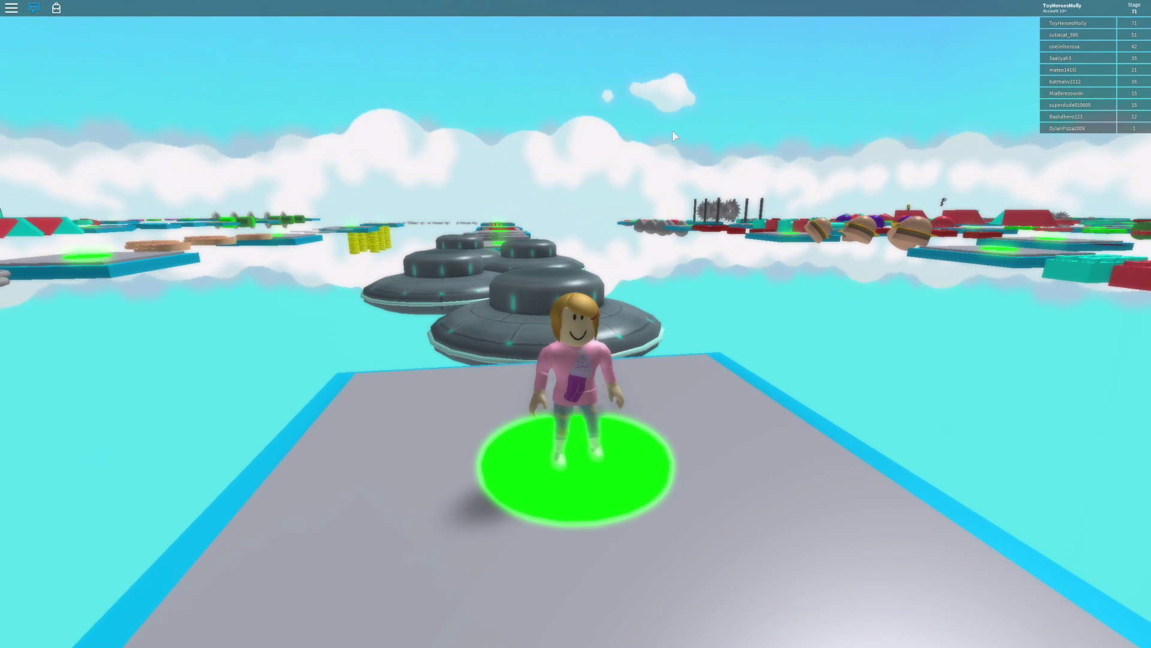
# After respawning, reposition the avatar and camera to face the UFO path
pyautogui.press('w')
pyautogui.press('s')
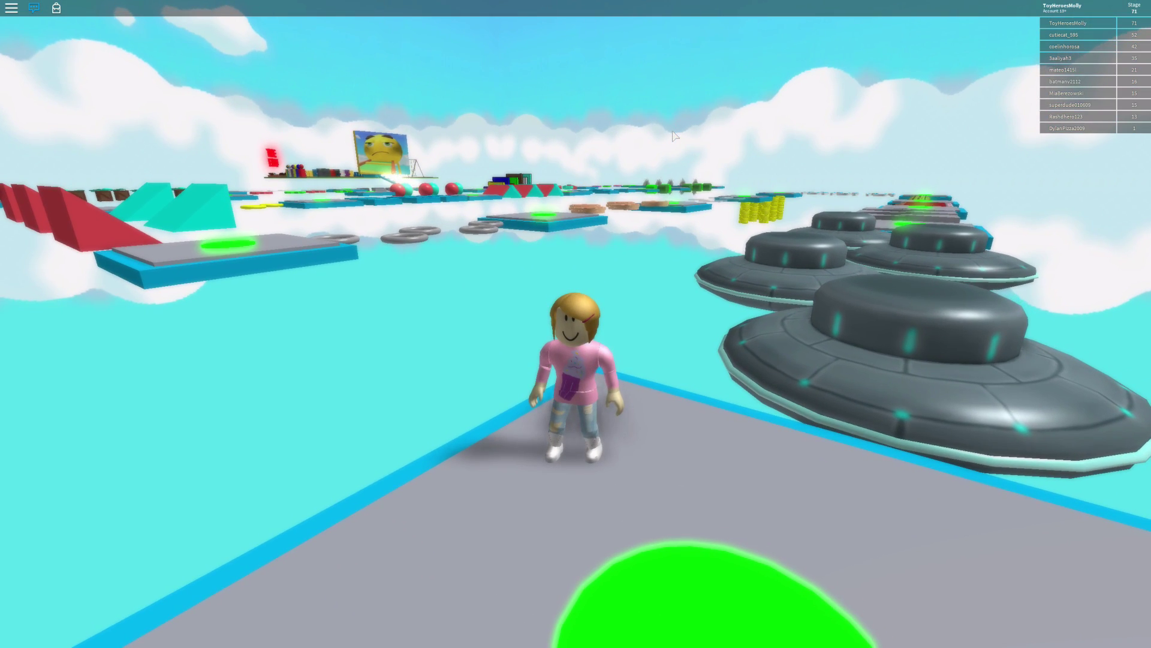
pyautogui.press('w')
pyautogui.moveTo(674, 136); pyautogui.dragTo(674, 136)
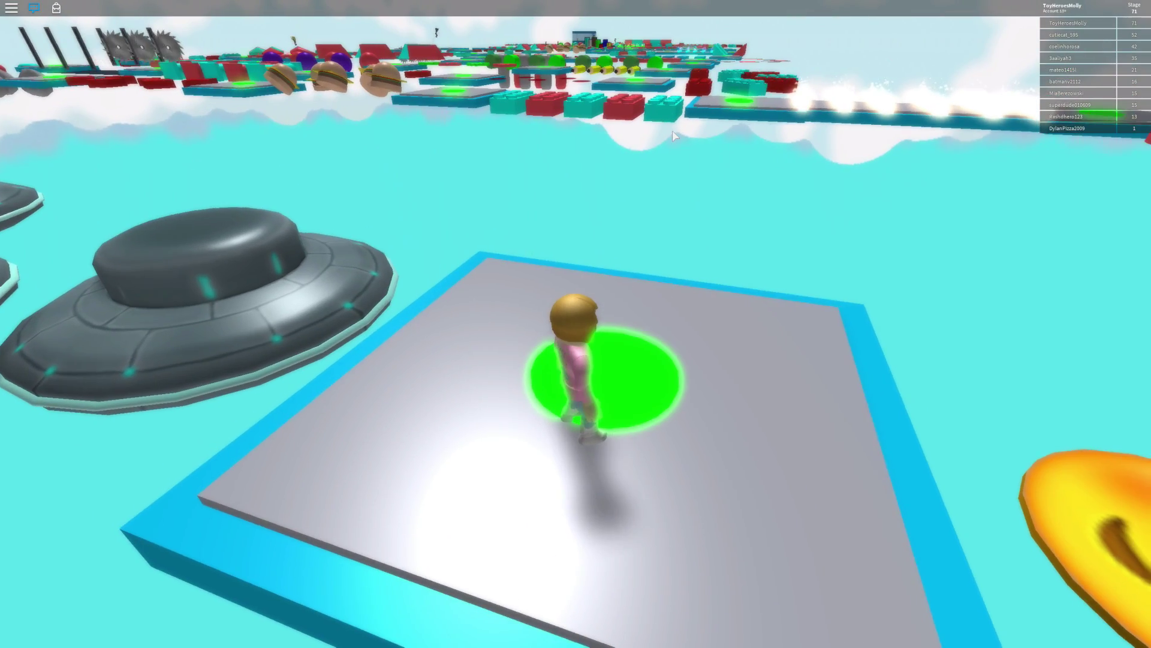
pyautogui.press('w')
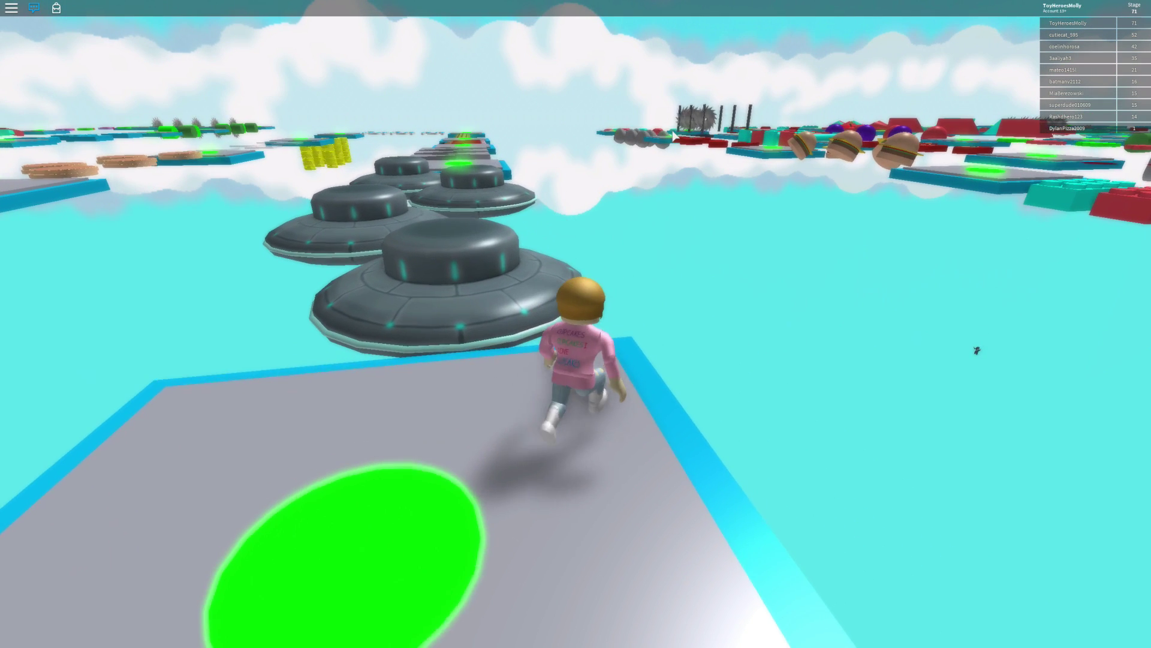
pyautogui.press('s')
pyautogui.press('s')
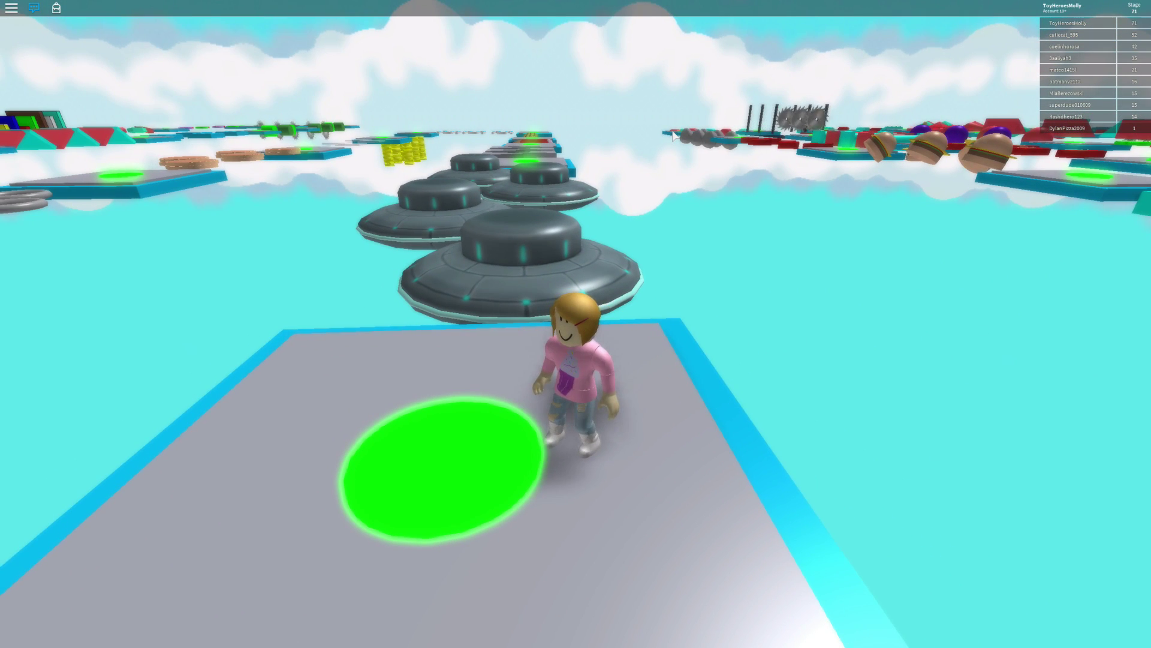
pyautogui.press('s')
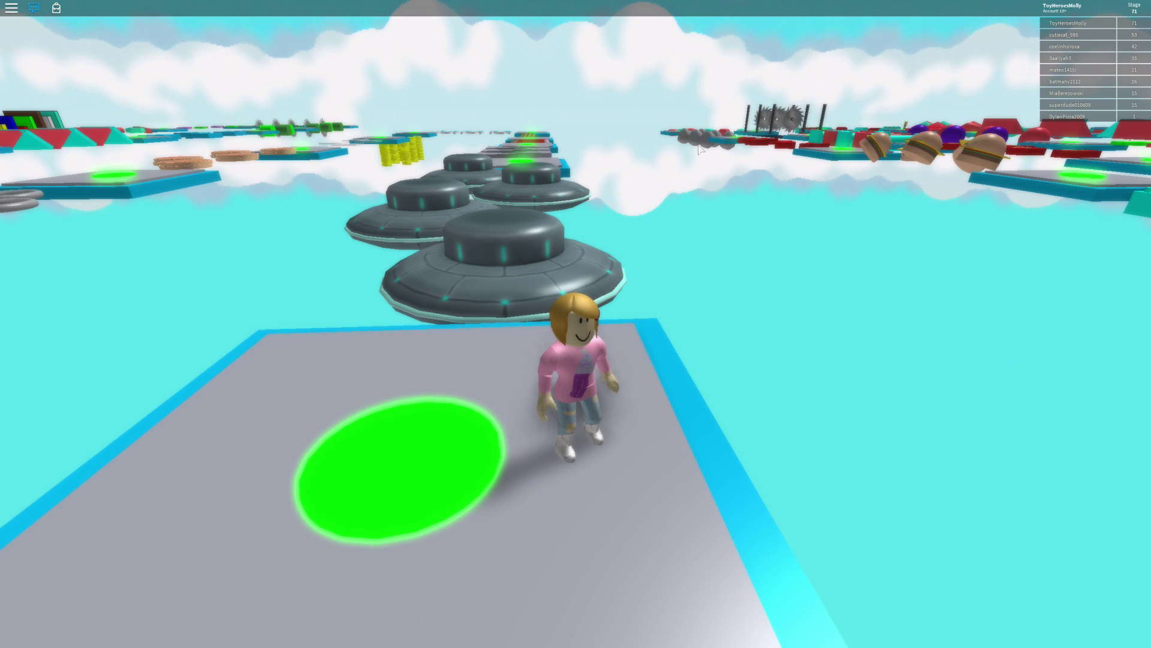
pyautogui.press('s')
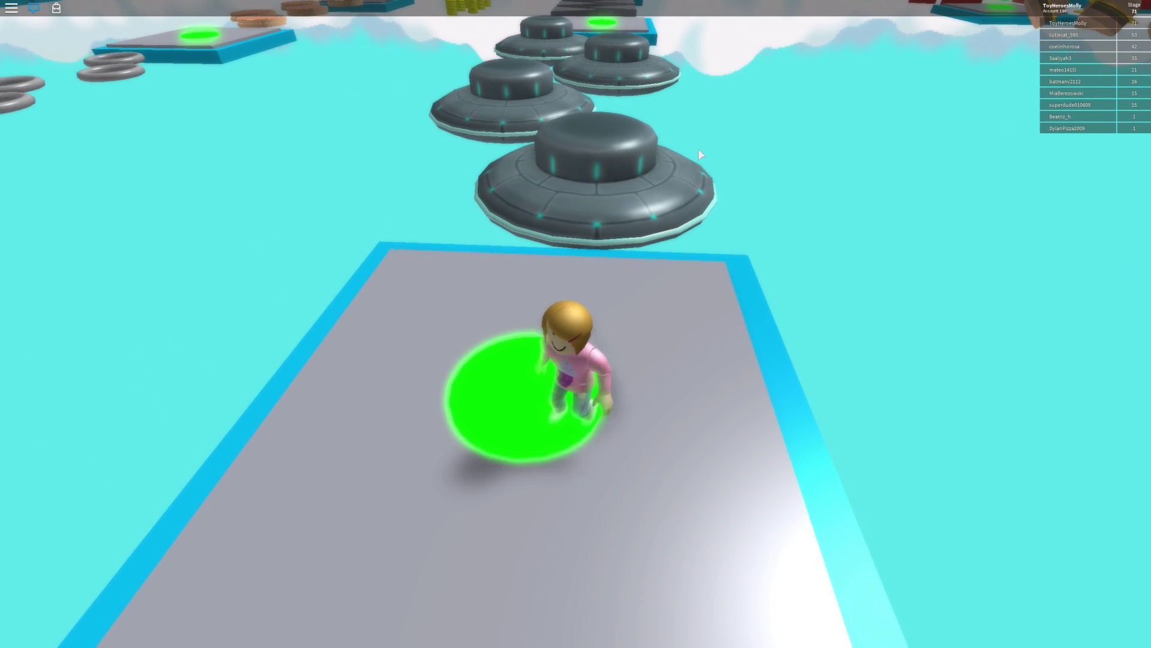
# Take another run-and-jump at the first UFO from the green pad
pyautogui.press('w')
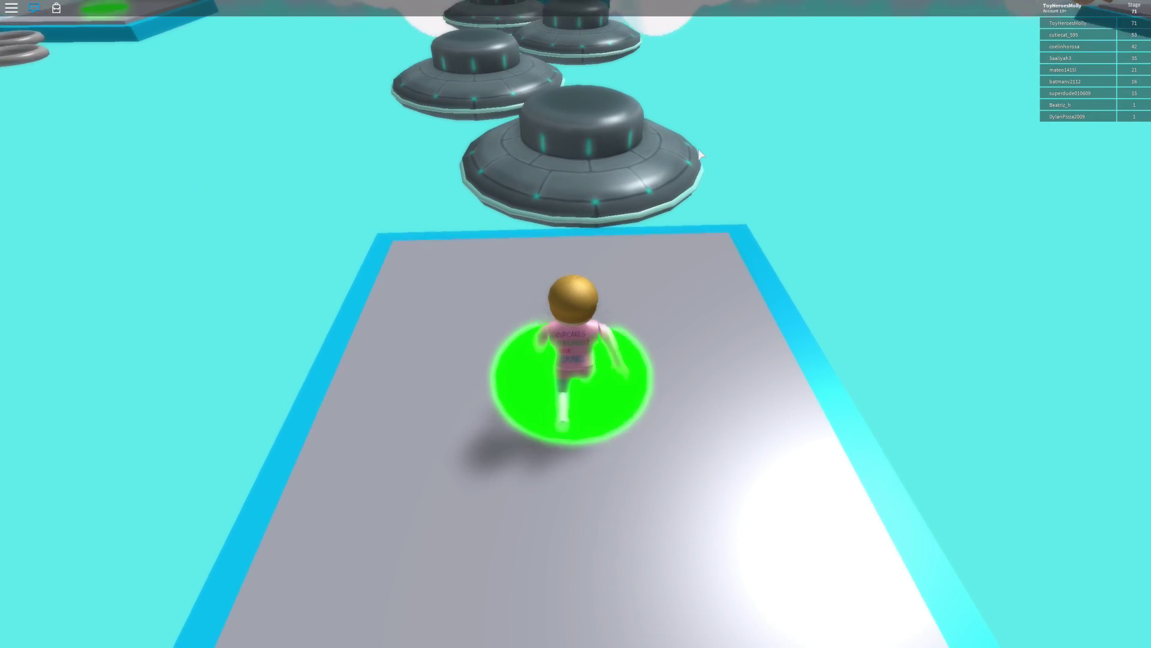
pyautogui.press('space')
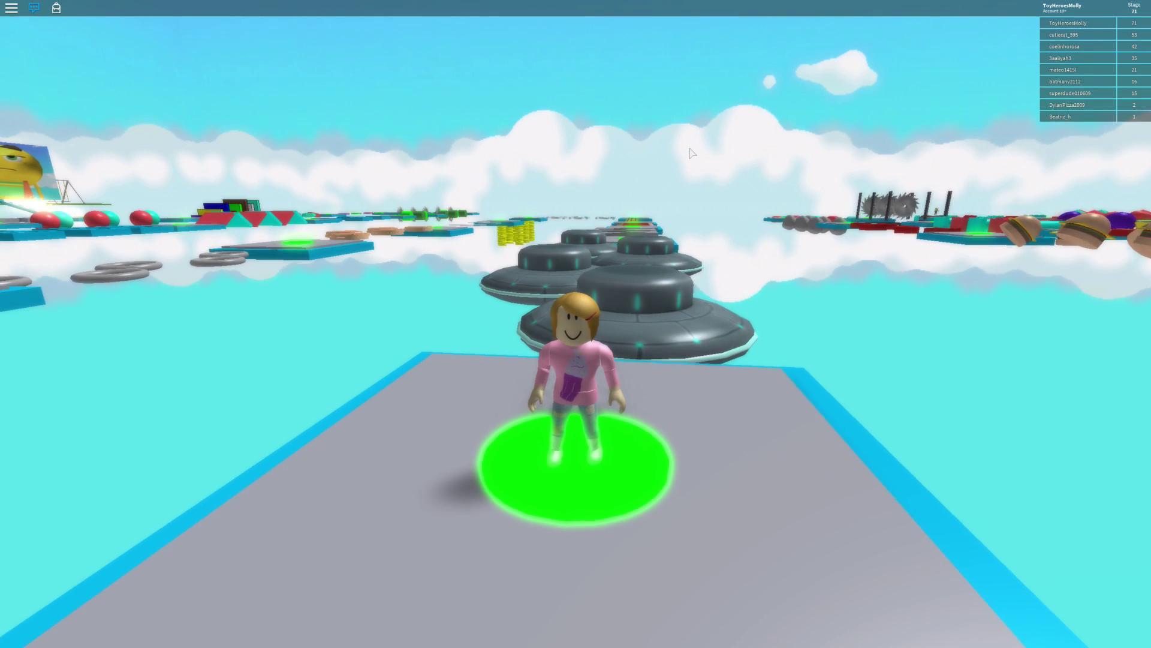
pyautogui.press('w')
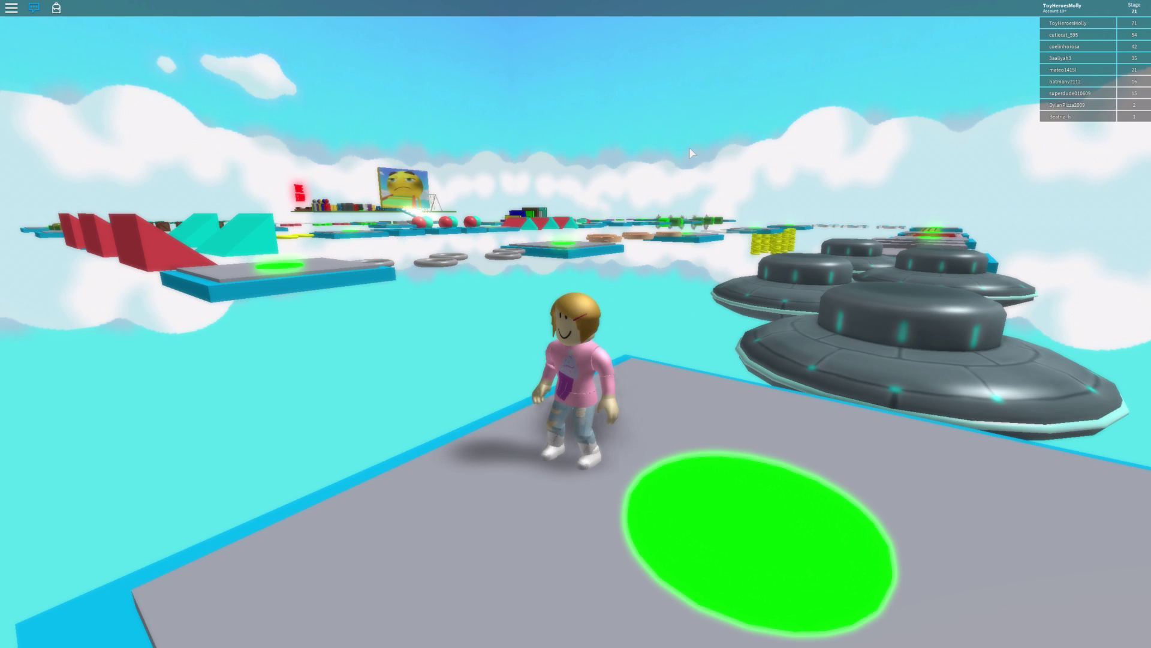
# Swing the view to face the UFO path and land on the first flying saucer
pyautogui.press('Right')
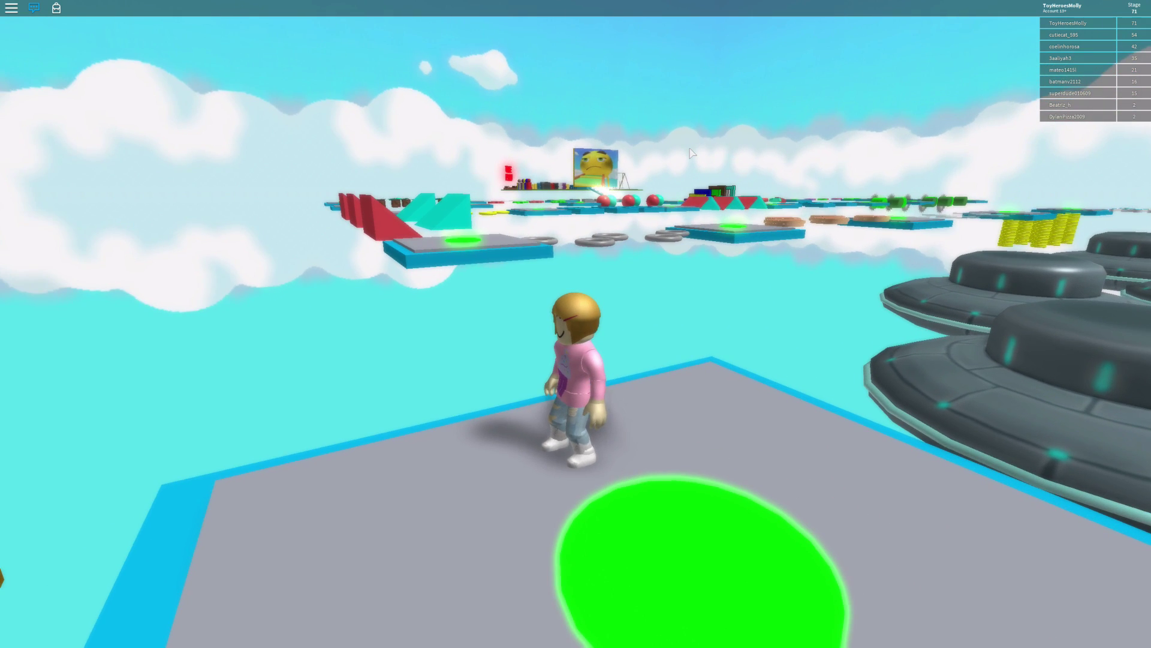
pyautogui.press('Right')
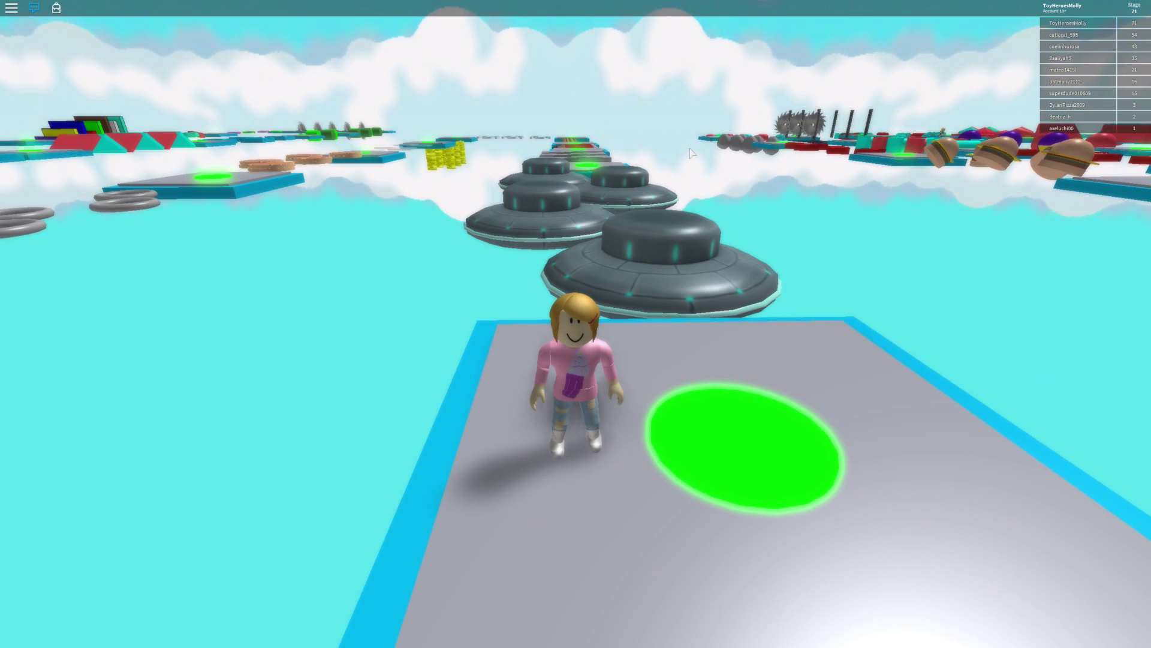
pyautogui.press('Right')
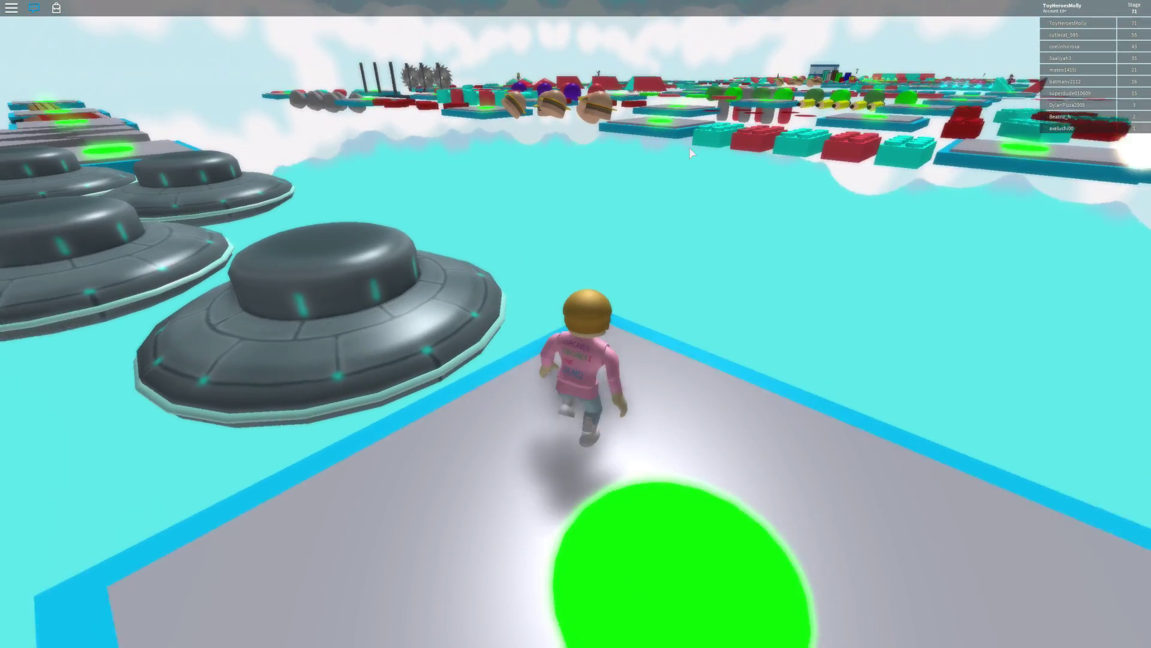
pyautogui.press('Right')
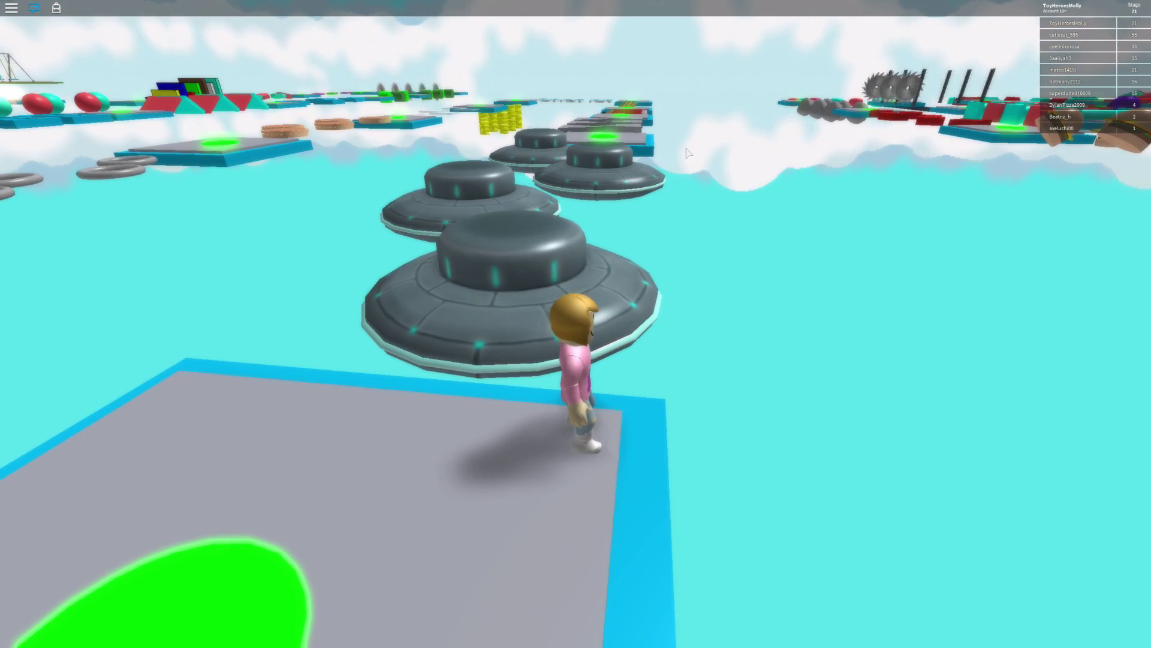
pyautogui.press('Right')
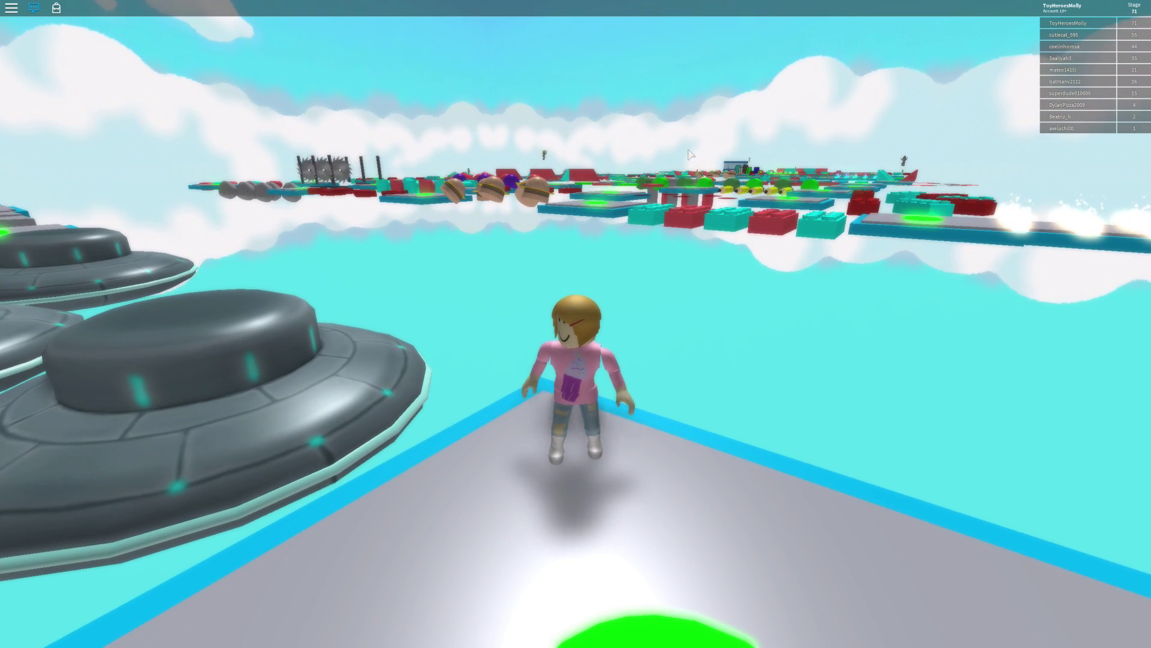
pyautogui.press('Right')
pyautogui.press('Left')
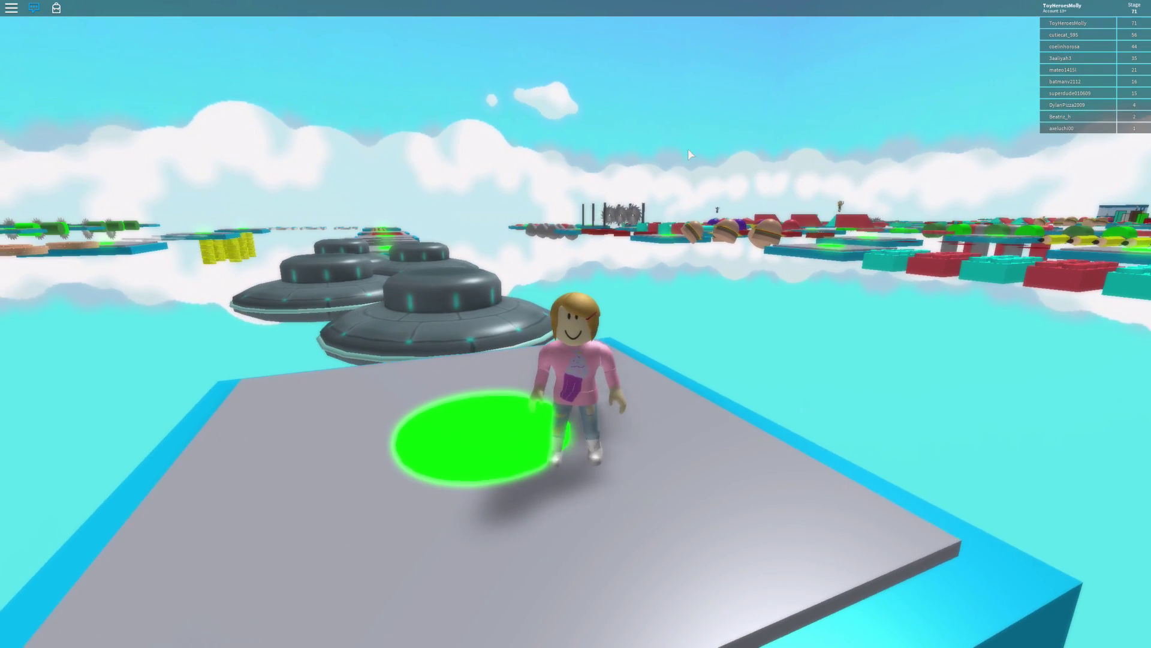
pyautogui.press('w')
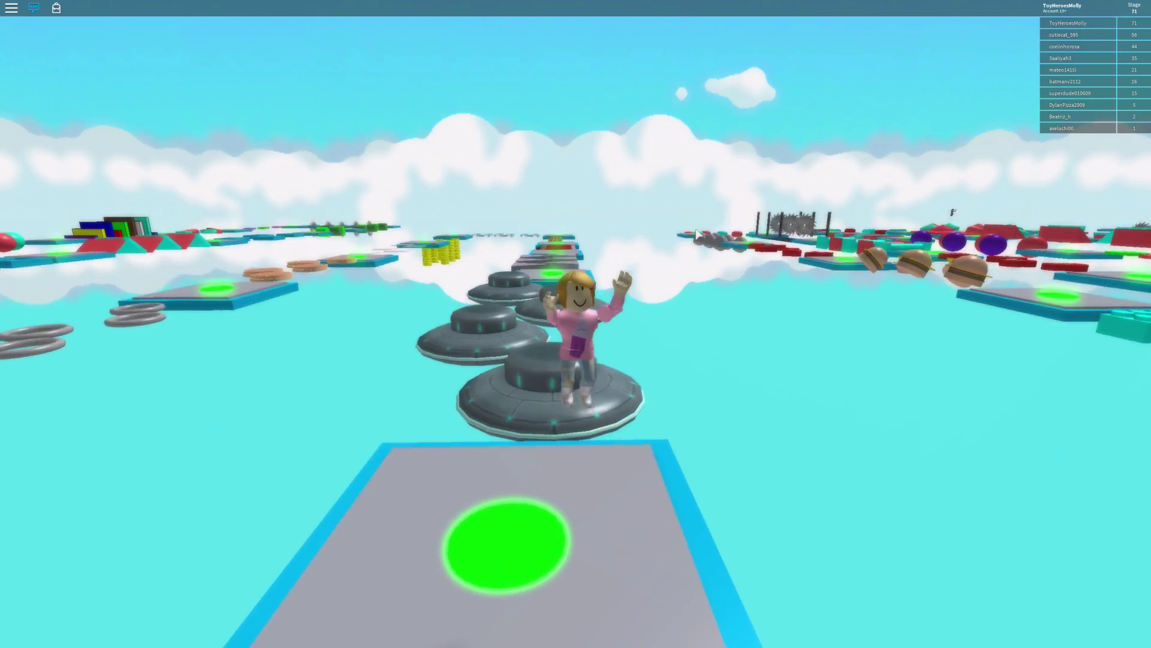